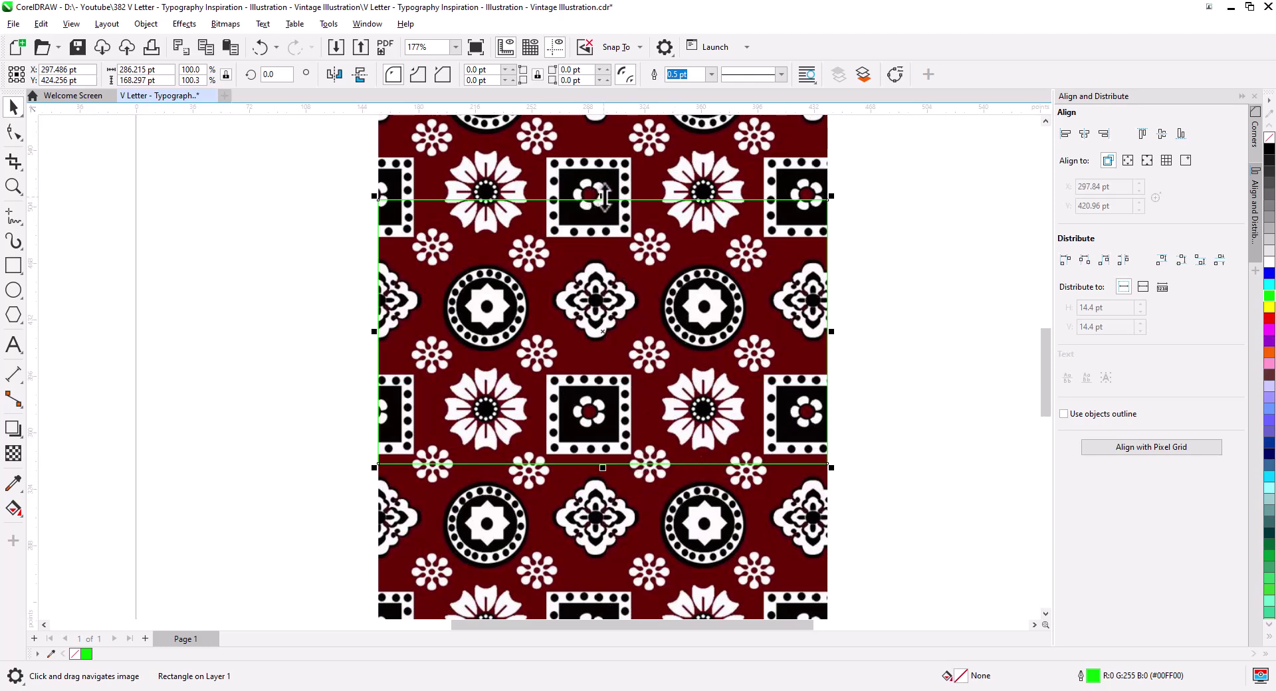
# - Reduce the green rectangle's height to about 138.4 pt by lowering its upper edge, so it frames one repeat of the pattern
pyautogui.moveTo(604, 196); pyautogui.dragTo(607, 242)
pyautogui.scroll(5, 607, 242)
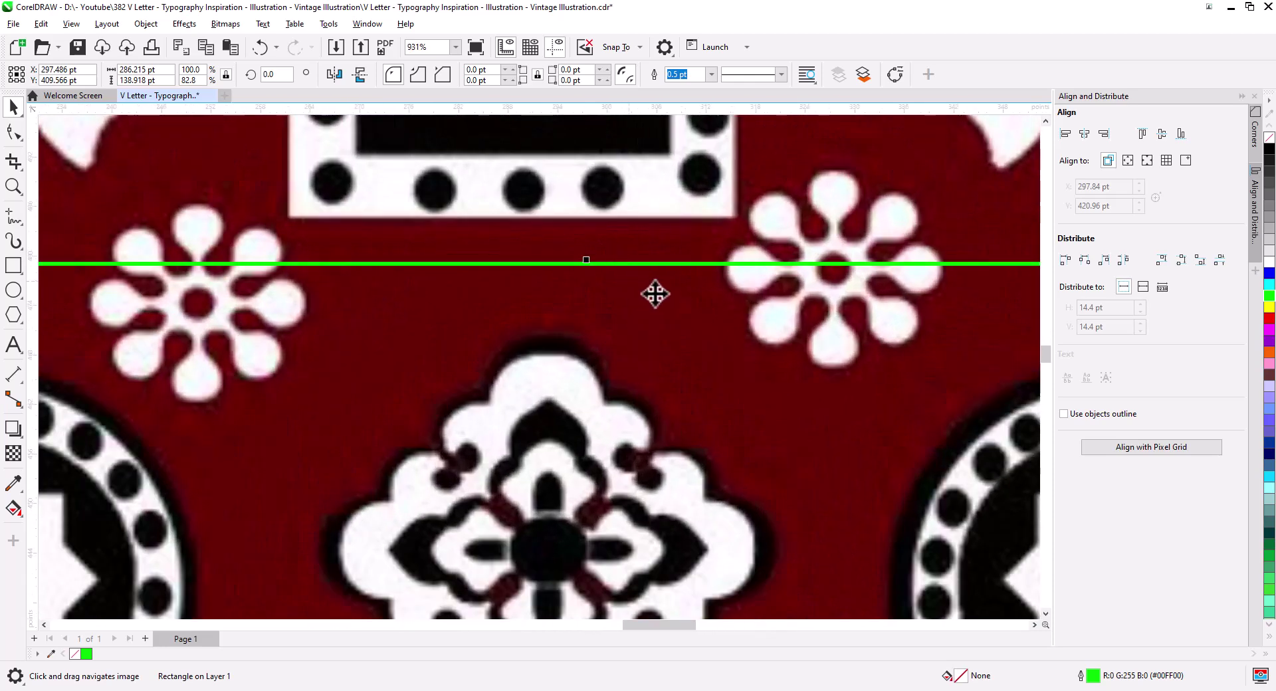
pyautogui.moveTo(588, 261); pyautogui.dragTo(591, 268)
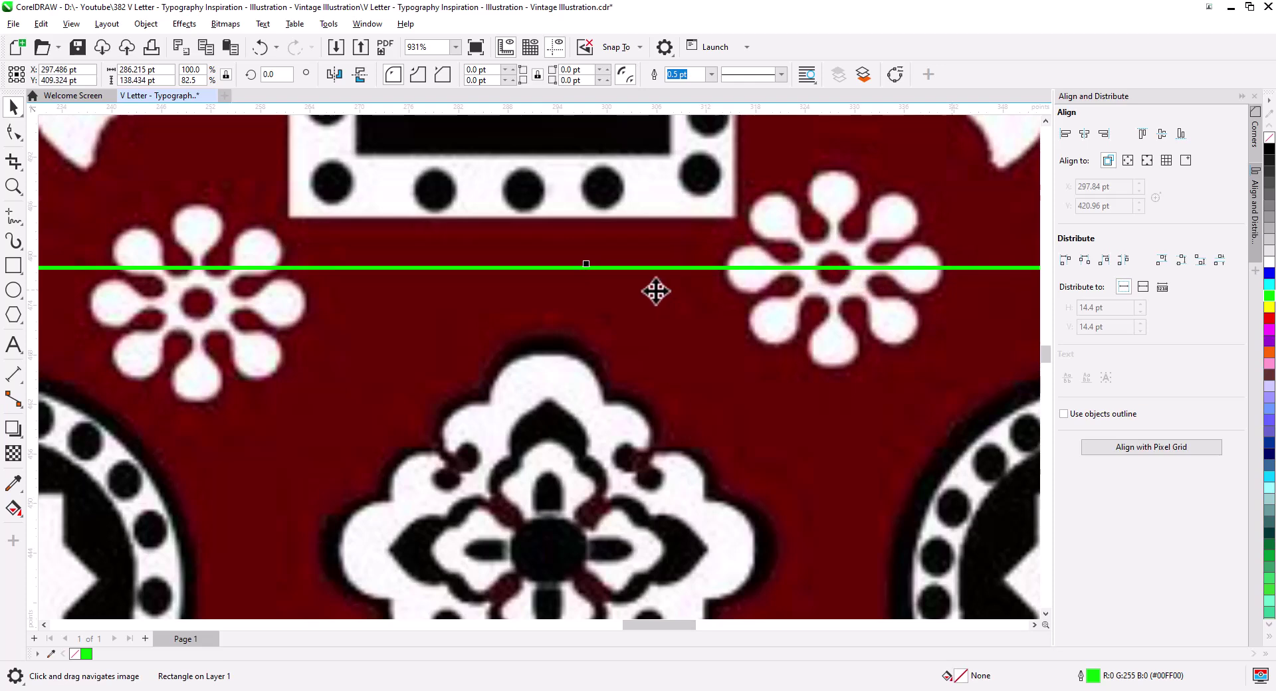
pyautogui.scroll(-8, 590, 261)
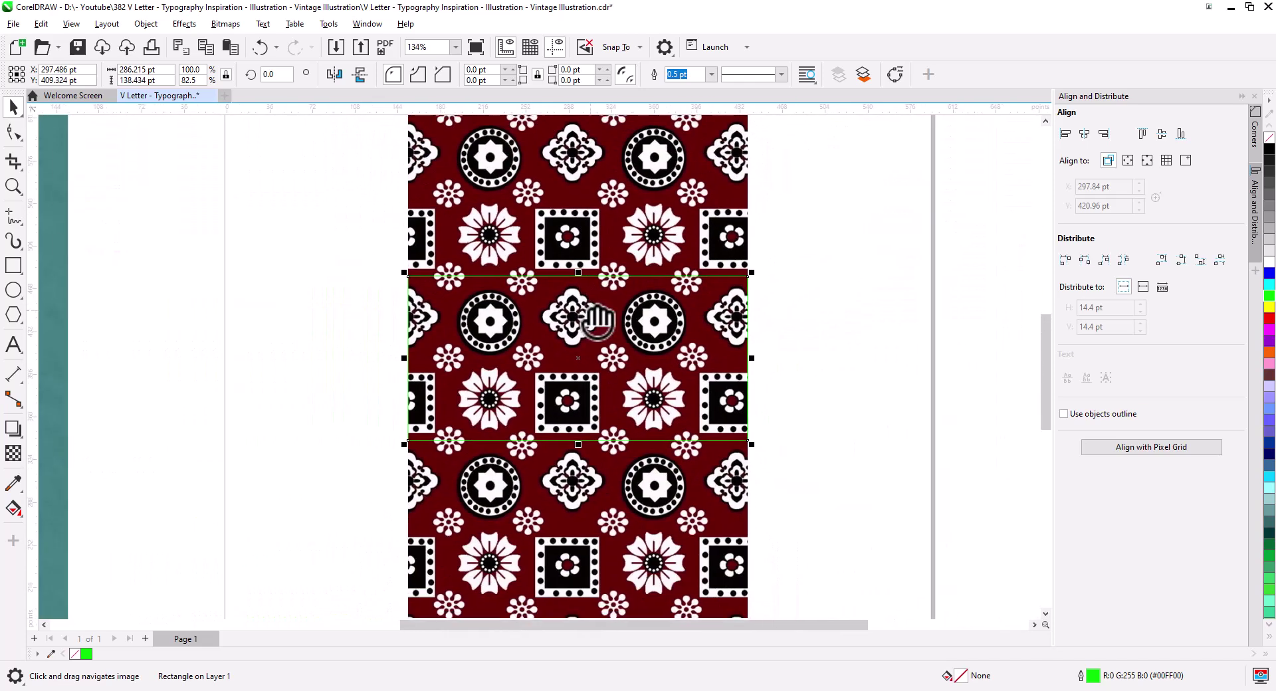
# - PowerClip the floral pattern bitmap inside the green rectangle and remove the rectangle's outline
pyautogui.click(520, 196)
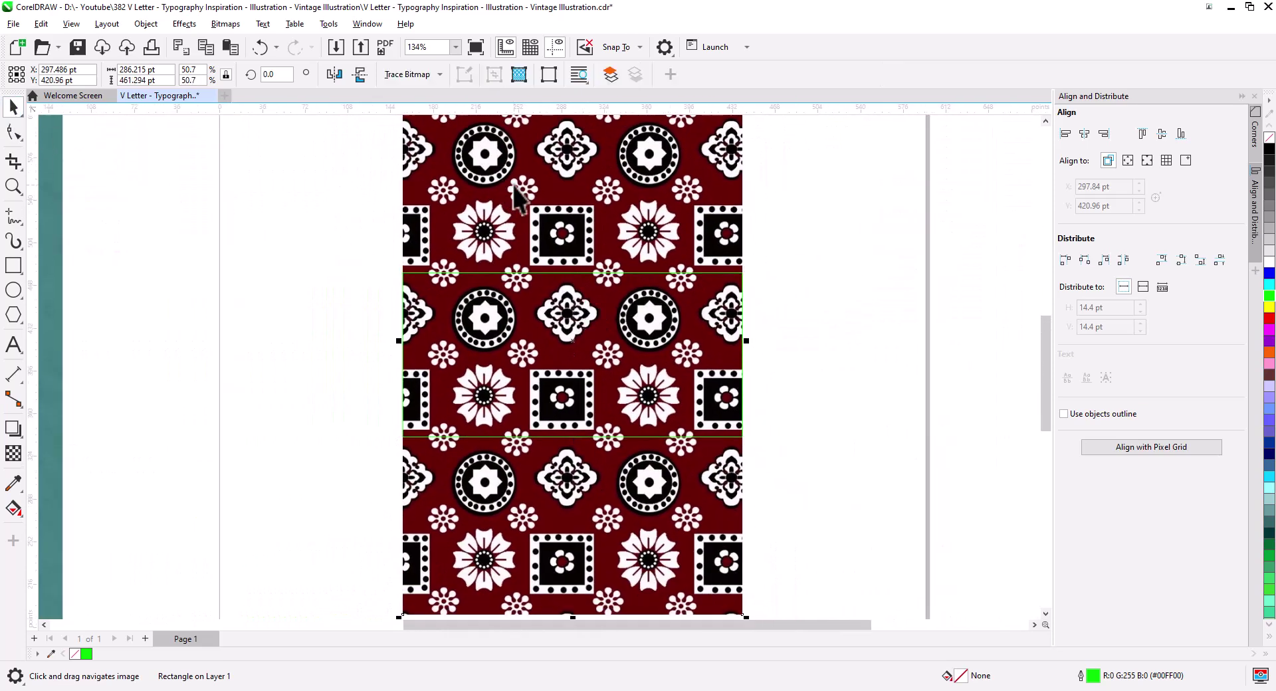
pyautogui.rightClick(519, 194)
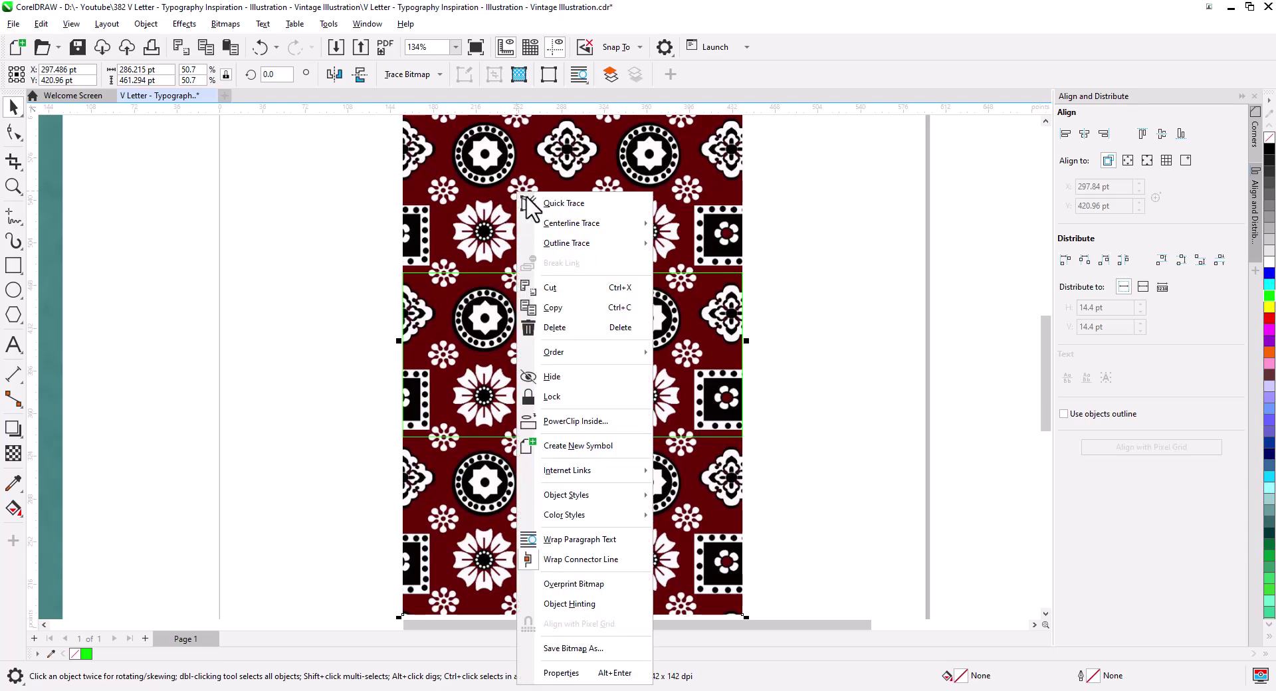
pyautogui.click(576, 421)
pyautogui.click(743, 390)
pyautogui.click(781, 382)
pyautogui.click(700, 358)
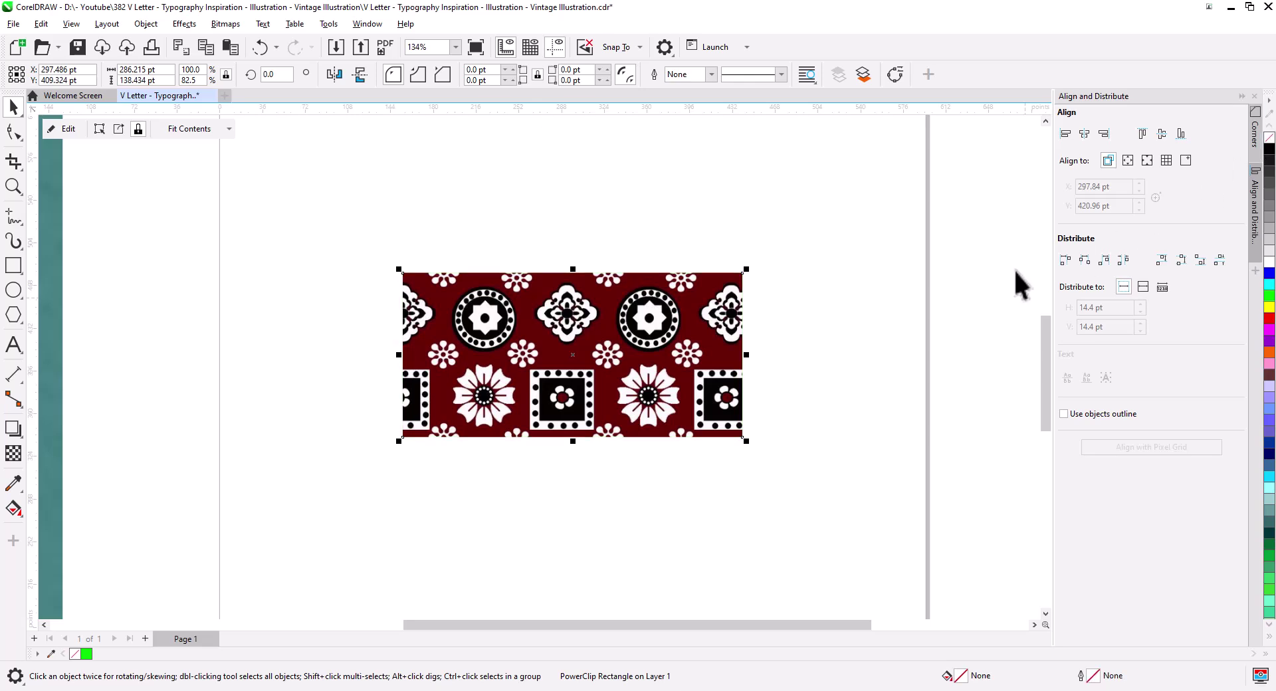
# - Place a copy of the clipped pattern tile directly above the original so their edges meet
pyautogui.click(792, 373)
pyautogui.click(650, 394)
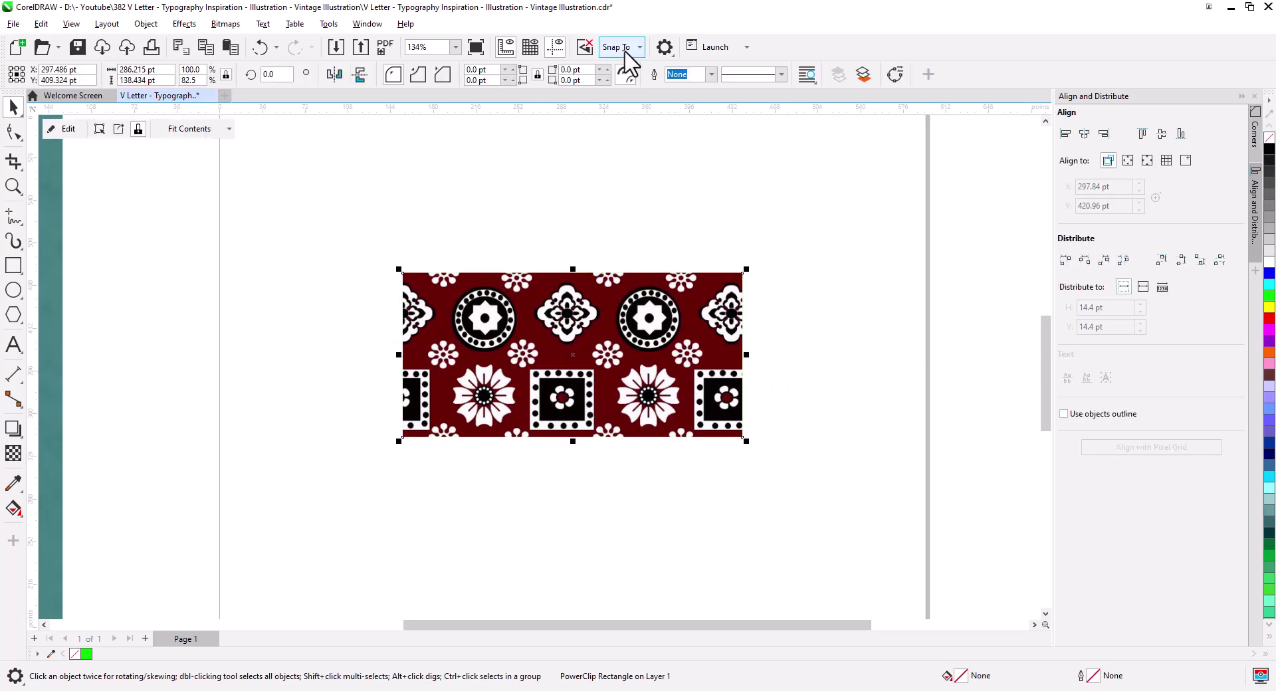
pyautogui.click(622, 48)
pyautogui.click(582, 375)
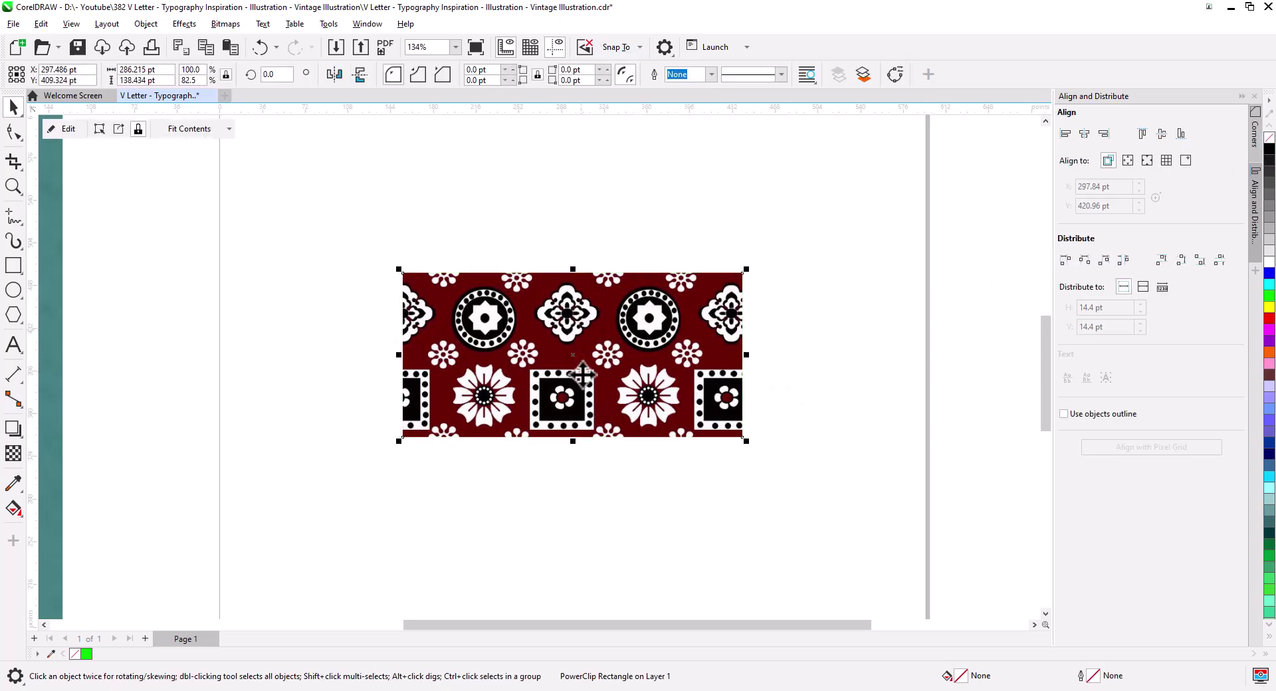
pyautogui.moveTo(590, 444); pyautogui.dragTo(596, 272)
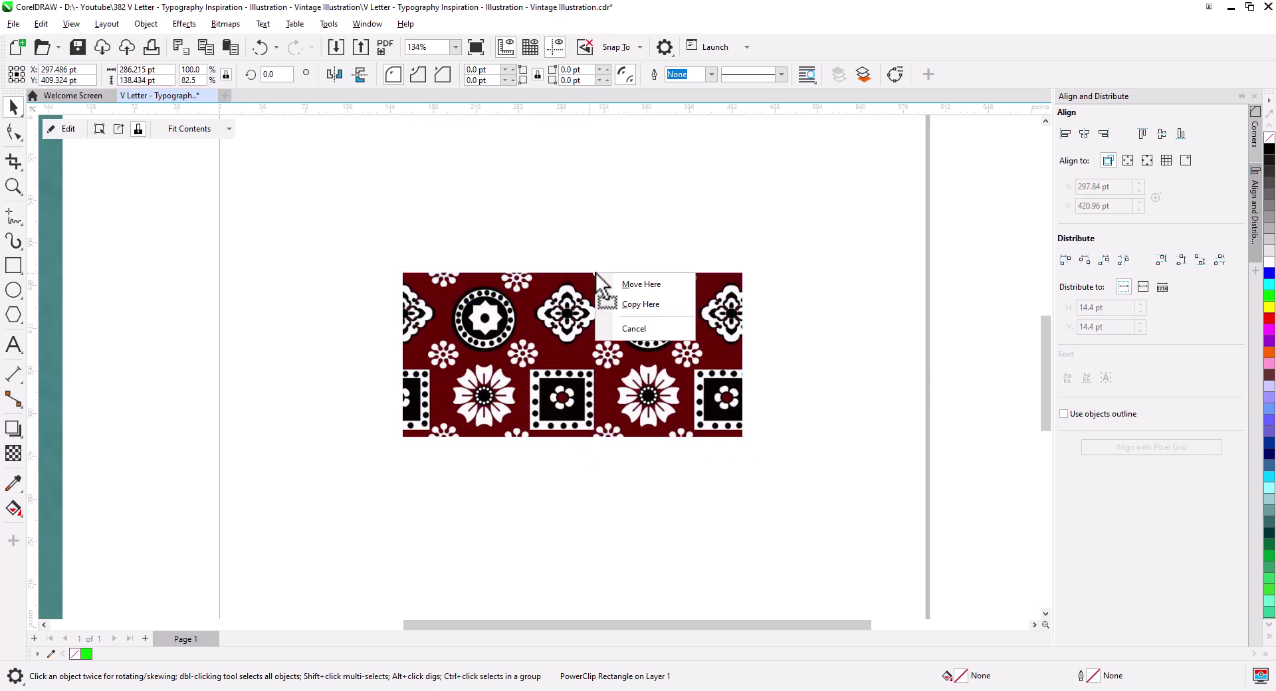
pyautogui.click(628, 305)
pyautogui.scroll(-2, 771, 384)
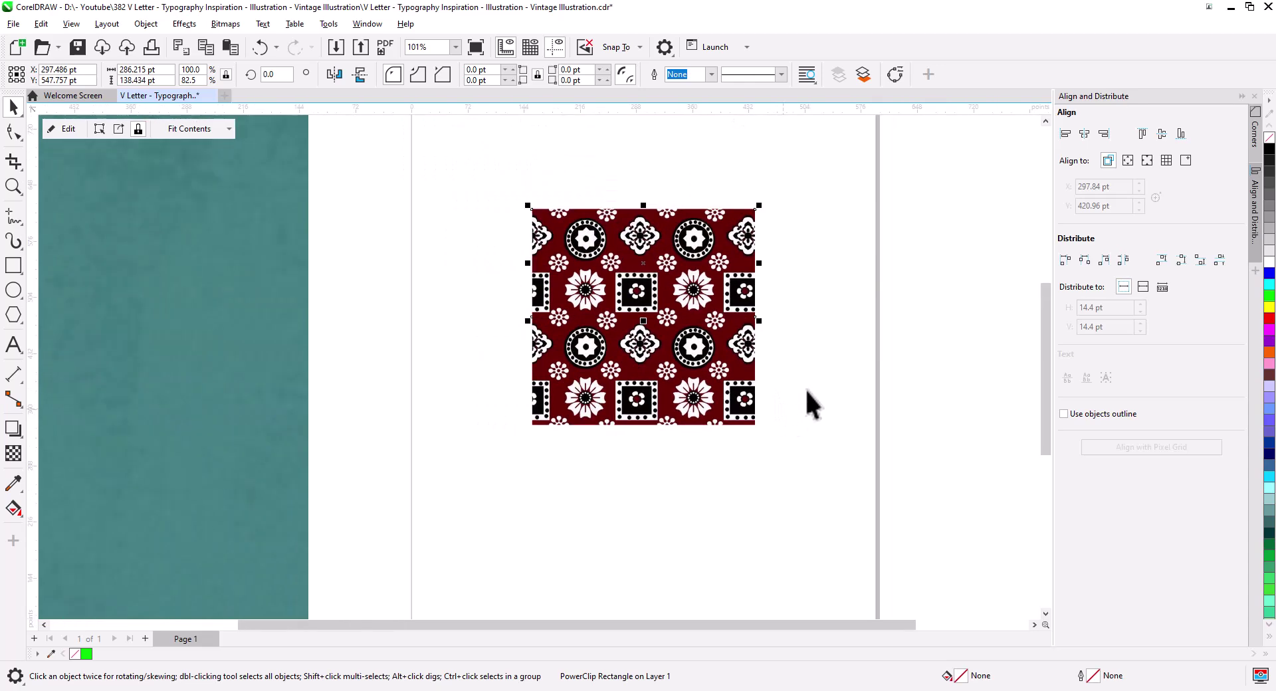
# - Repeat the duplication upward to build a vertical strip of 14 pattern tiles
pyautogui.moveTo(807, 401); pyautogui.dragTo(769, 549)
pyautogui.hotkey('ctrl', 'd')
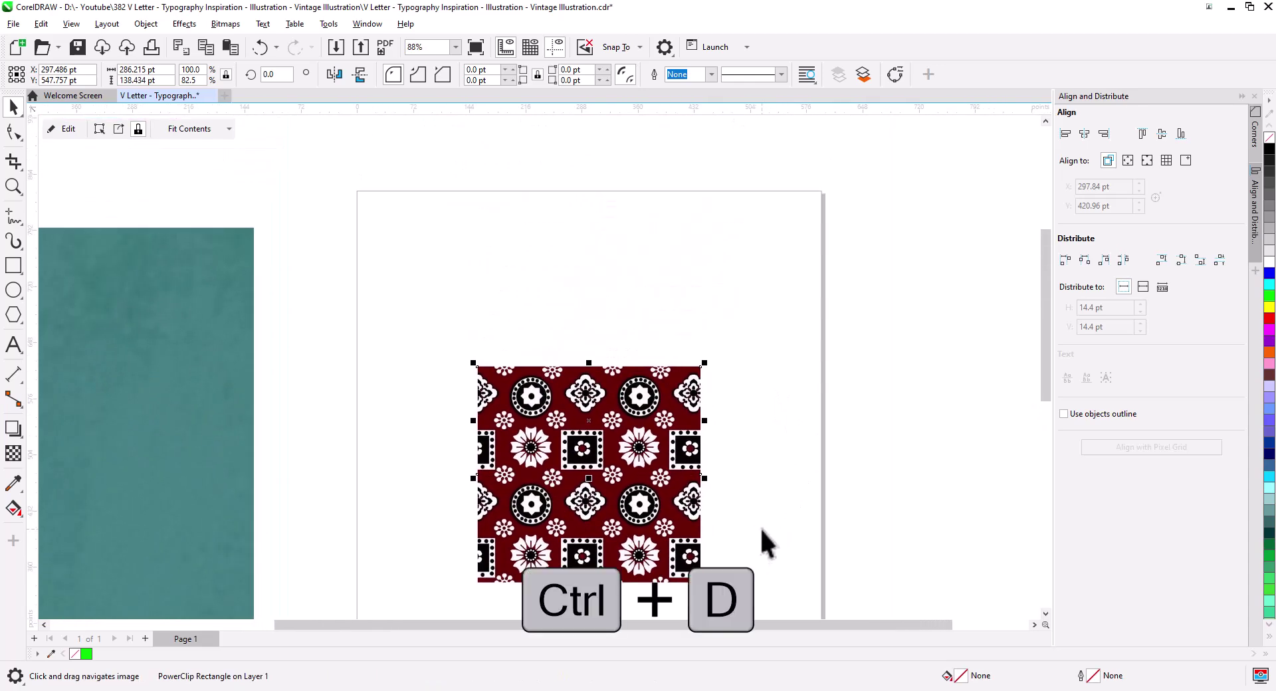
pyautogui.hotkey('ctrl', 'd')
pyautogui.hotkey('ctrl', 'd')
pyautogui.hotkey('ctrl', 'd')
pyautogui.hotkey('ctrl', 'd')
pyautogui.hotkey('ctrl', 'd')
pyautogui.hotkey('ctrl', 'd')
pyautogui.hotkey('ctrl', 'd')
pyautogui.hotkey('ctrl', 'd')
pyautogui.scroll(-2, 780, 471)
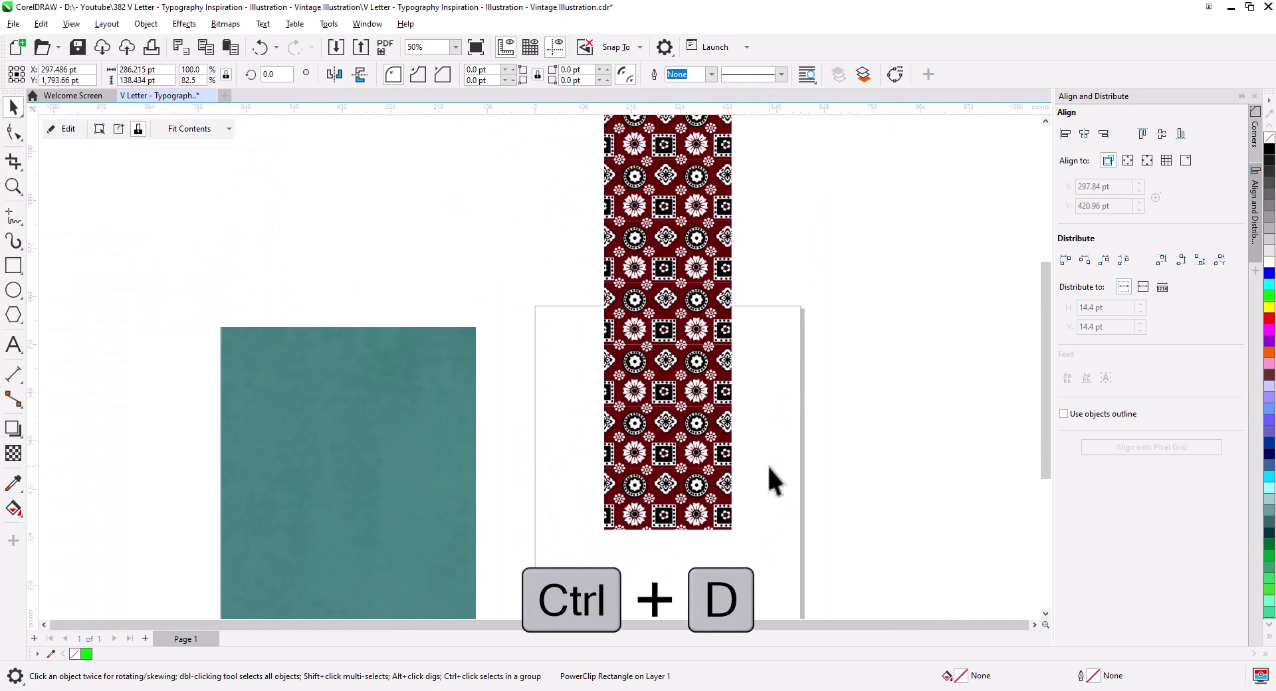
pyautogui.scroll(-3, 781, 471)
pyautogui.moveTo(807, 487); pyautogui.dragTo(751, 488)
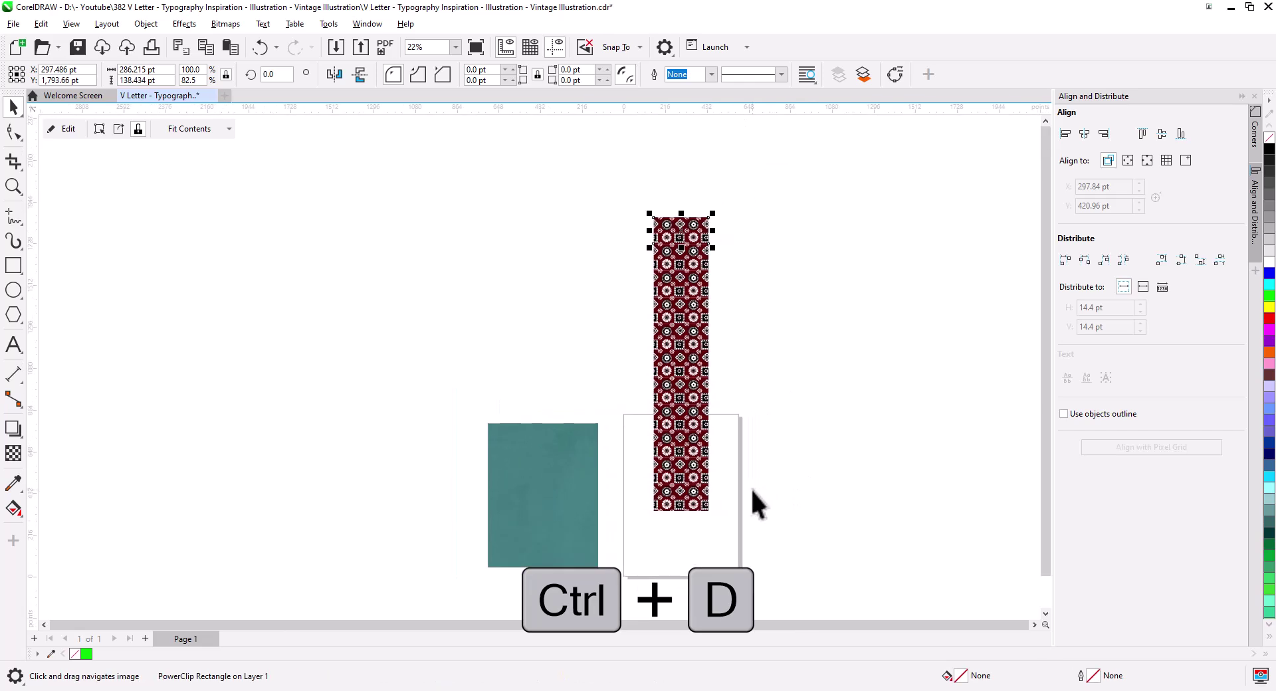
pyautogui.hotkey('ctrl', 'd')
pyautogui.hotkey('ctrl', 'd')
pyautogui.hotkey('ctrl', 'd')
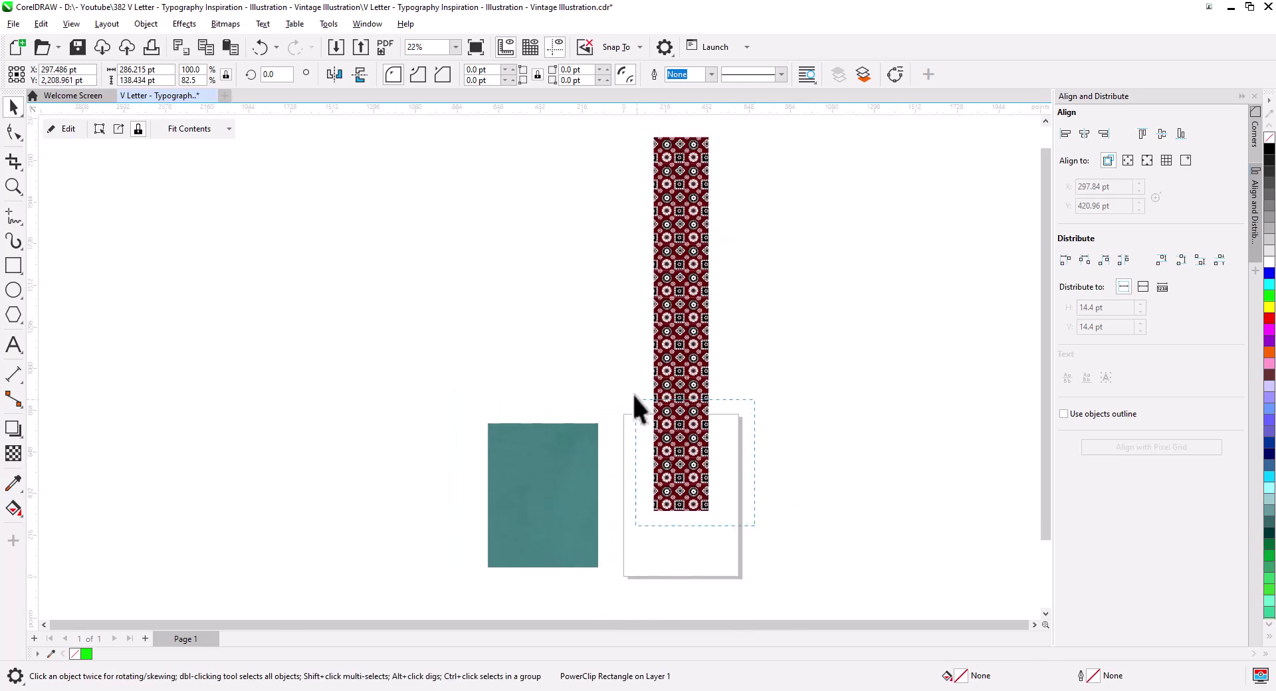
# - Select all 14 tiles and scale the strip down proportionally to about 143 pt wide and 969 pt tall
pyautogui.click(673, 141)
pyautogui.moveTo(708, 137); pyautogui.dragTo(684, 226)
pyautogui.scroll(3, 664, 413)
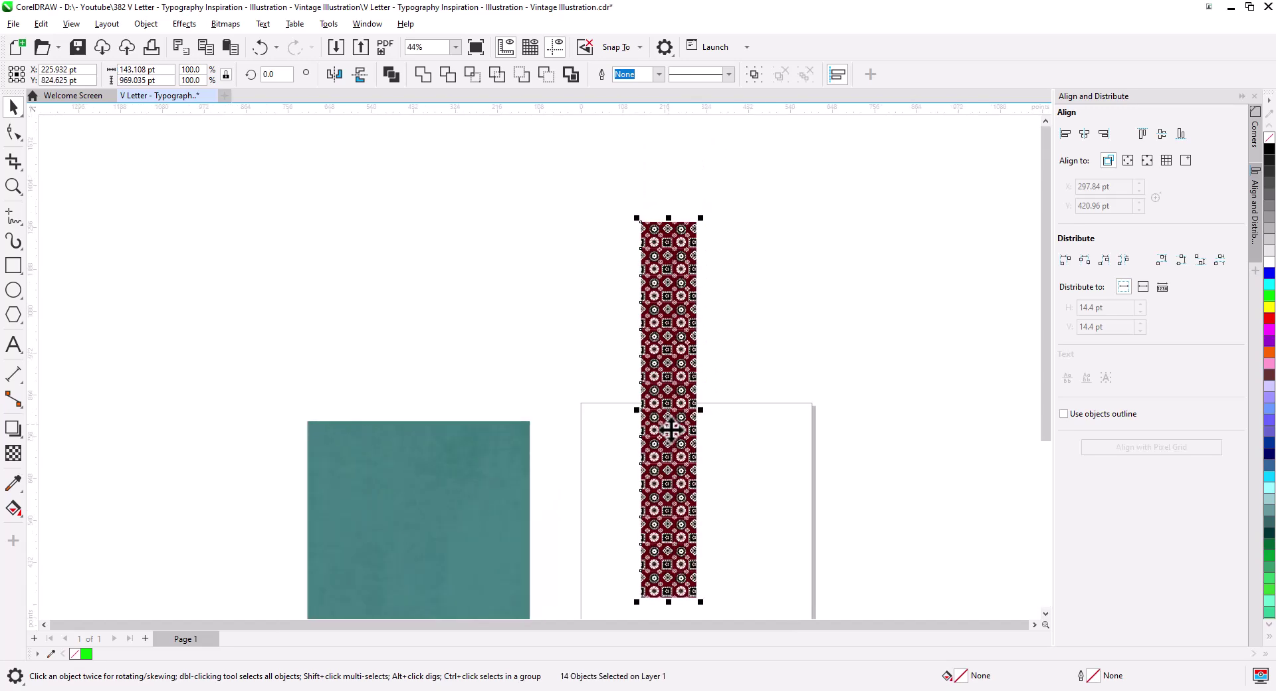
pyautogui.scroll(-3, 682, 439)
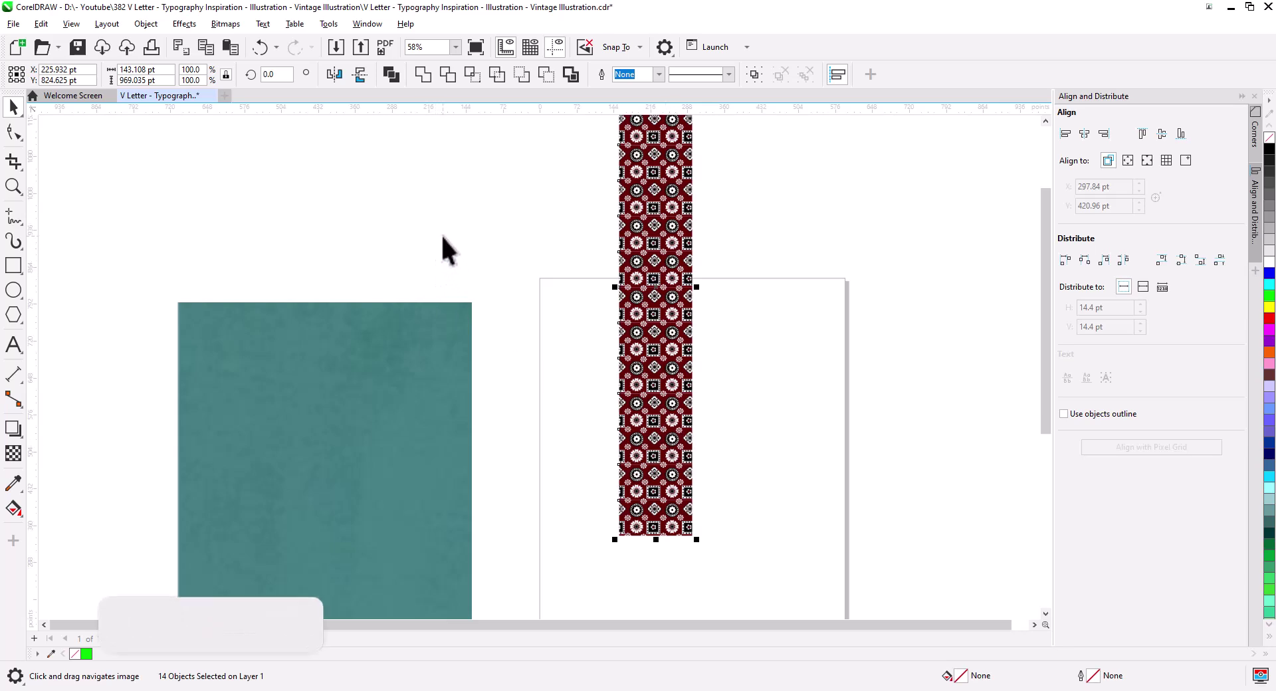
# - Convert the selected tiles to one bitmap at 300 dpi in RGB Color (24-bit) with anti-aliasing and a transparent background
pyautogui.click(225, 24)
pyautogui.click(256, 42)
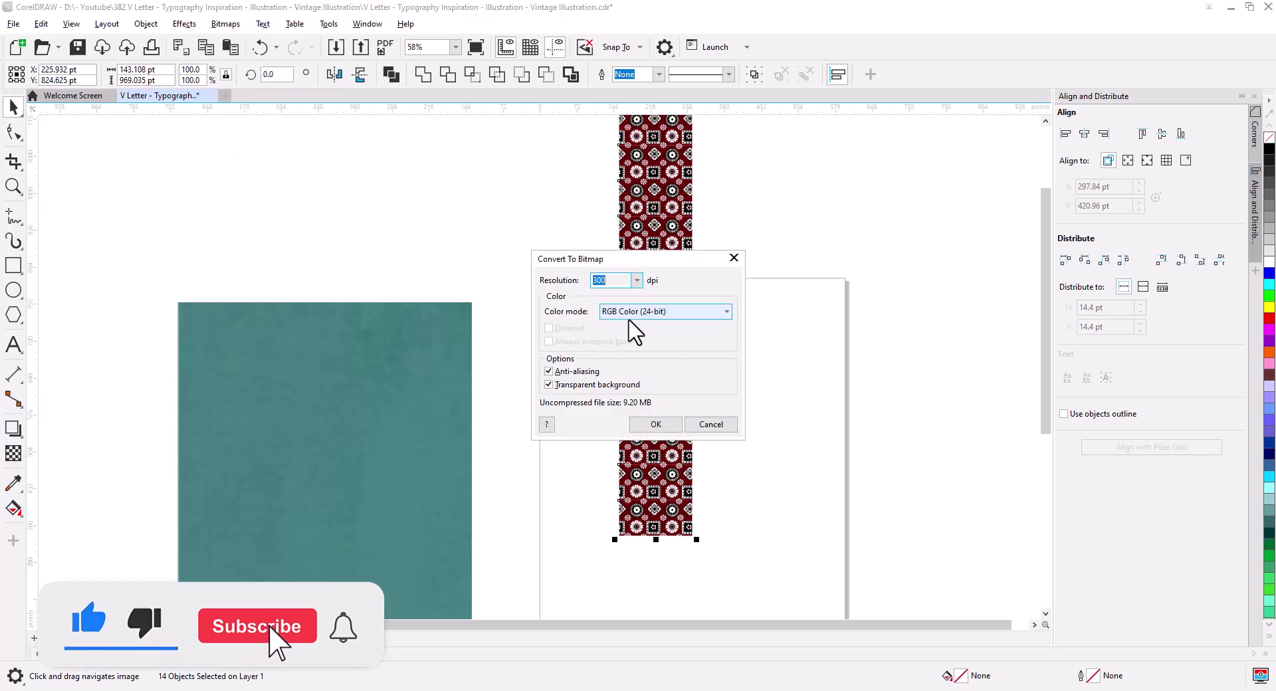
pyautogui.click(655, 425)
pyautogui.press('Escape')
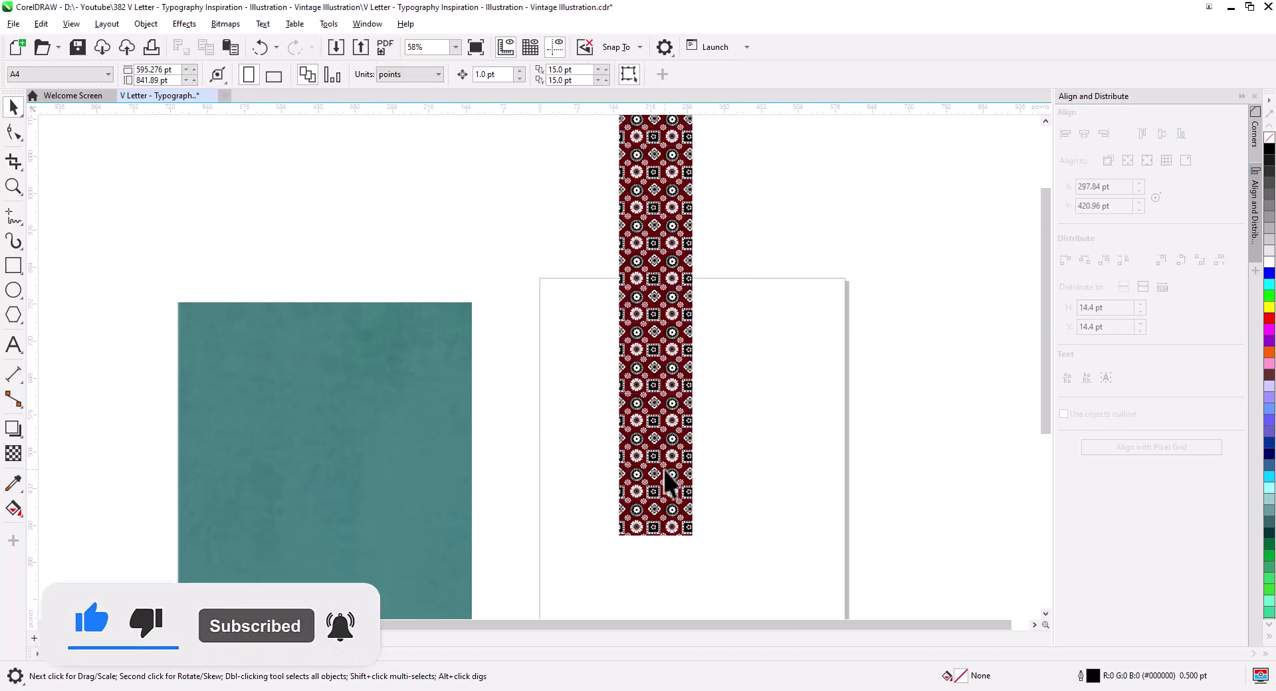
# - Inspect the seams of the bitmap strip and move the strip straight down to about Y 539 pt
pyautogui.scroll(5, 665, 484)
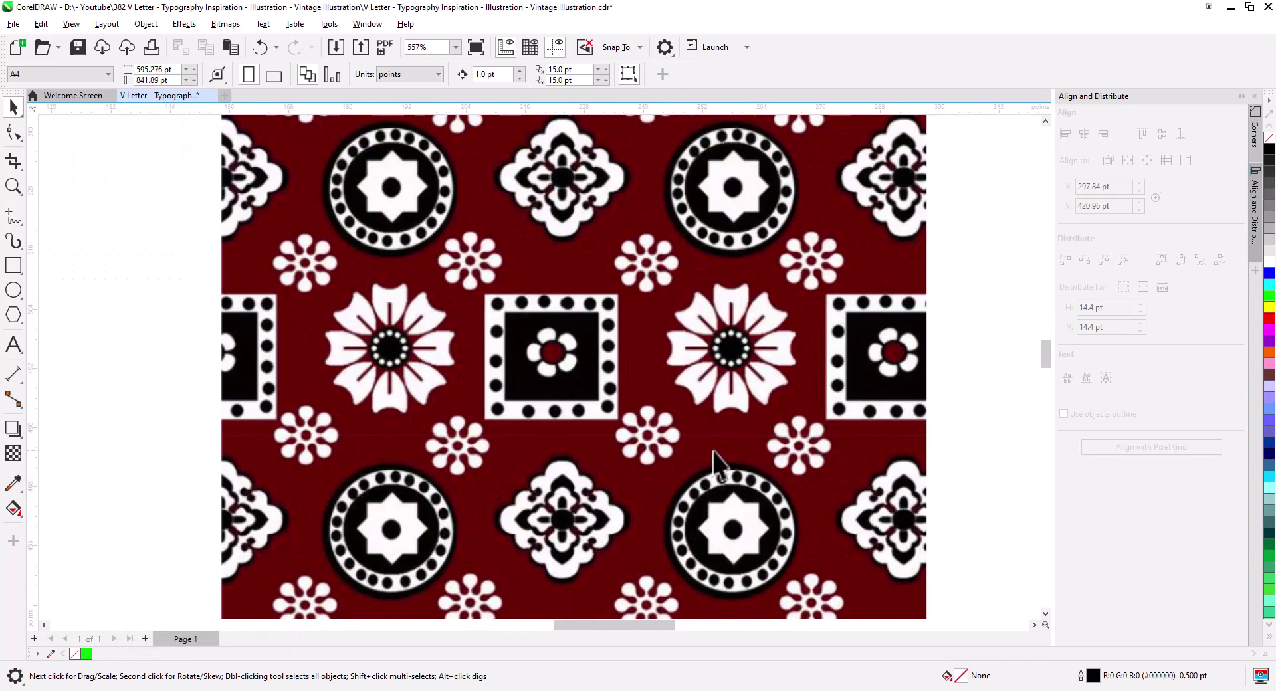
pyautogui.moveTo(701, 383); pyautogui.dragTo(700, 461)
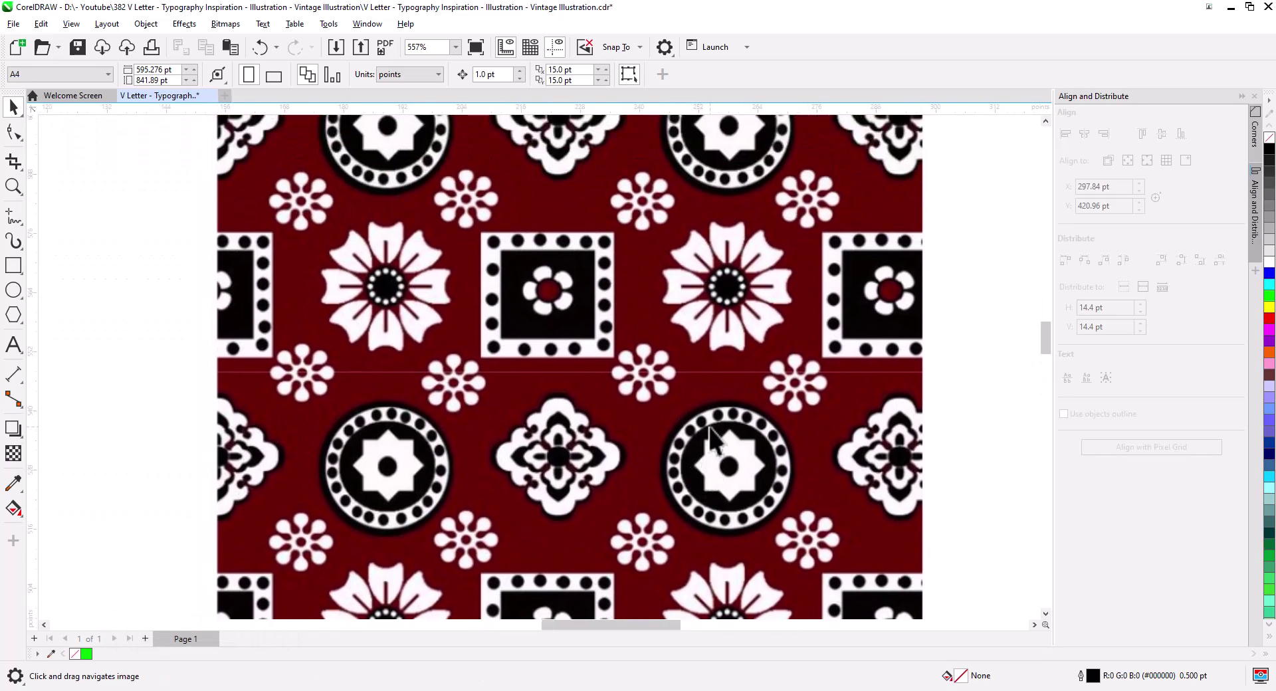
pyautogui.scroll(-8, 713, 439)
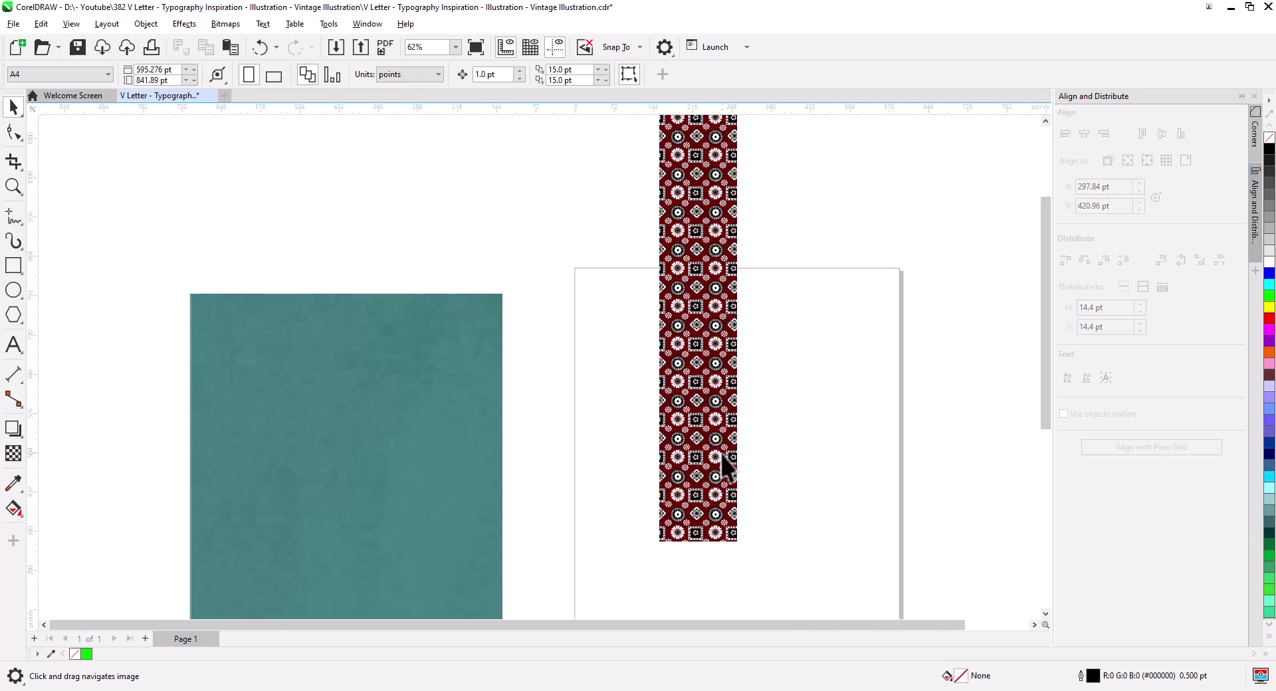
pyautogui.scroll(-1, 720, 453)
pyautogui.moveTo(732, 461); pyautogui.dragTo(633, 408)
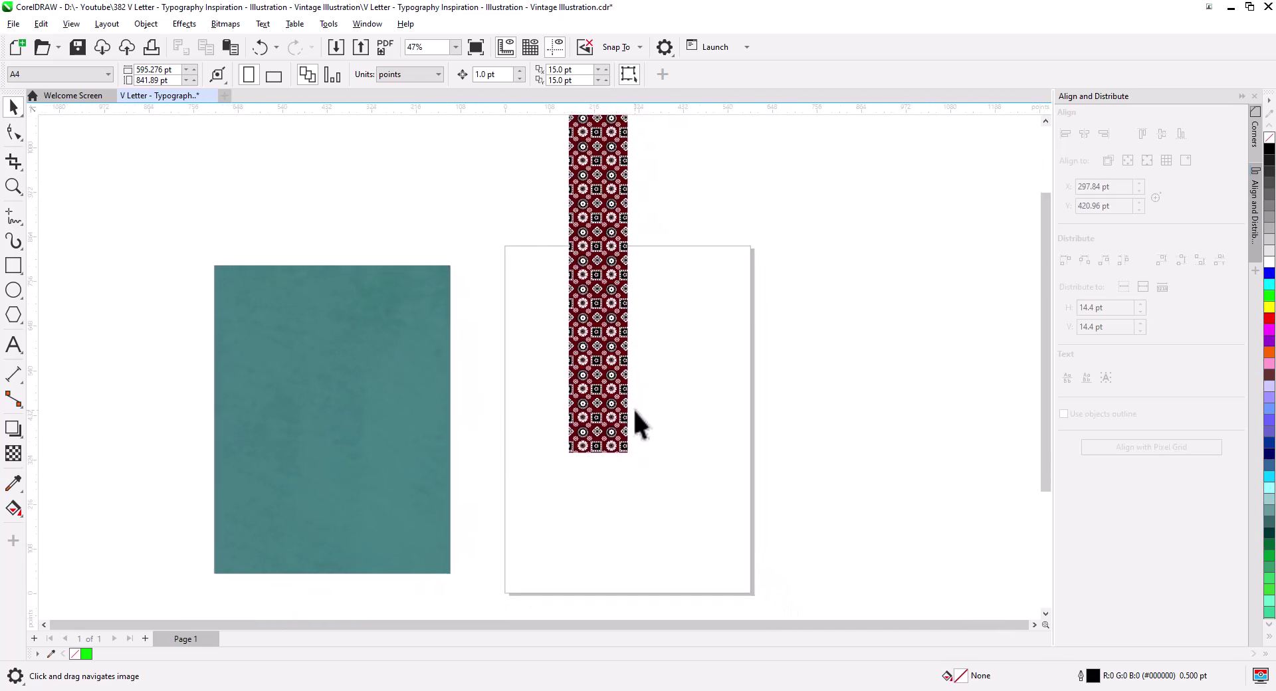
pyautogui.moveTo(598, 305); pyautogui.dragTo(606, 437)
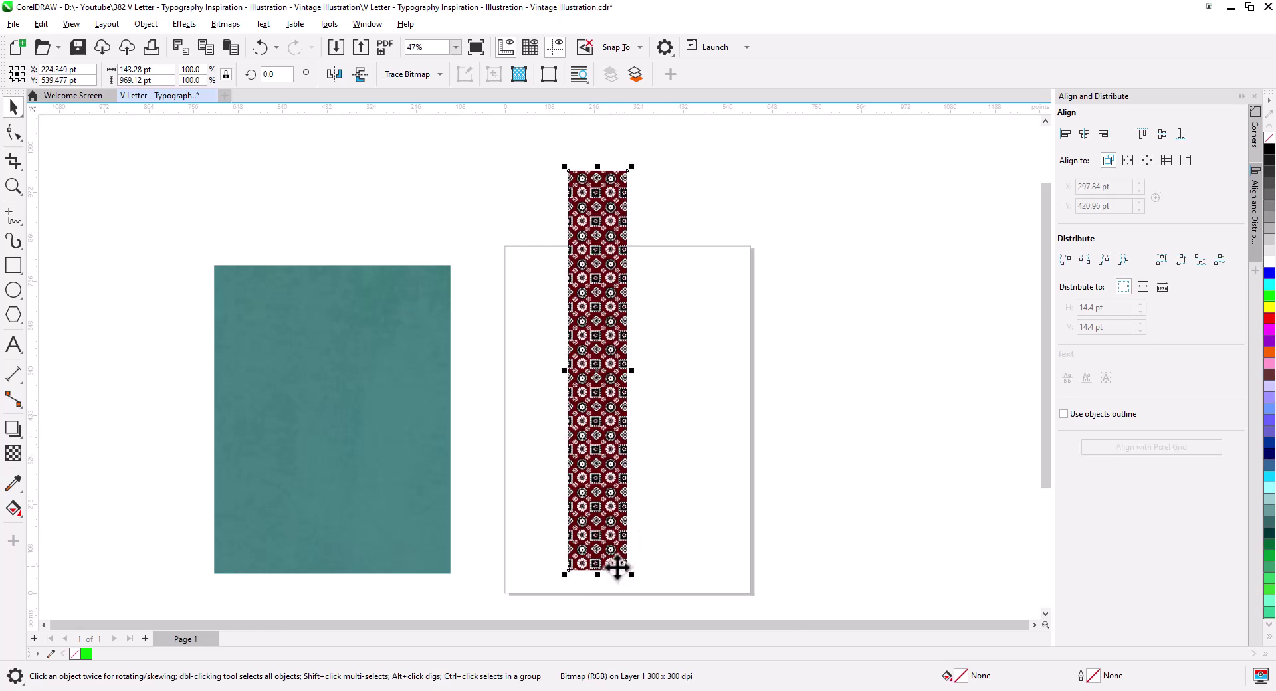
# - Copy the bitmap strip directly above itself and group the two strips
pyautogui.moveTo(614, 571); pyautogui.dragTo(597, 222)
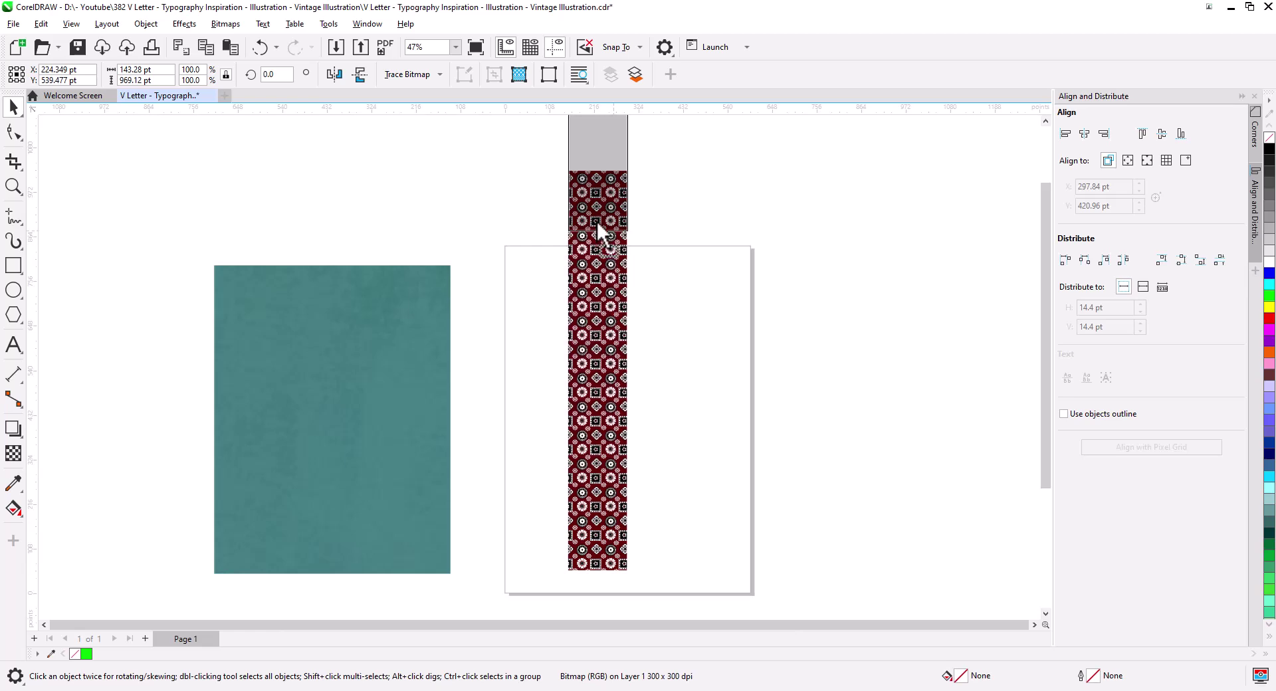
pyautogui.moveTo(599, 174); pyautogui.dragTo(602, 180)
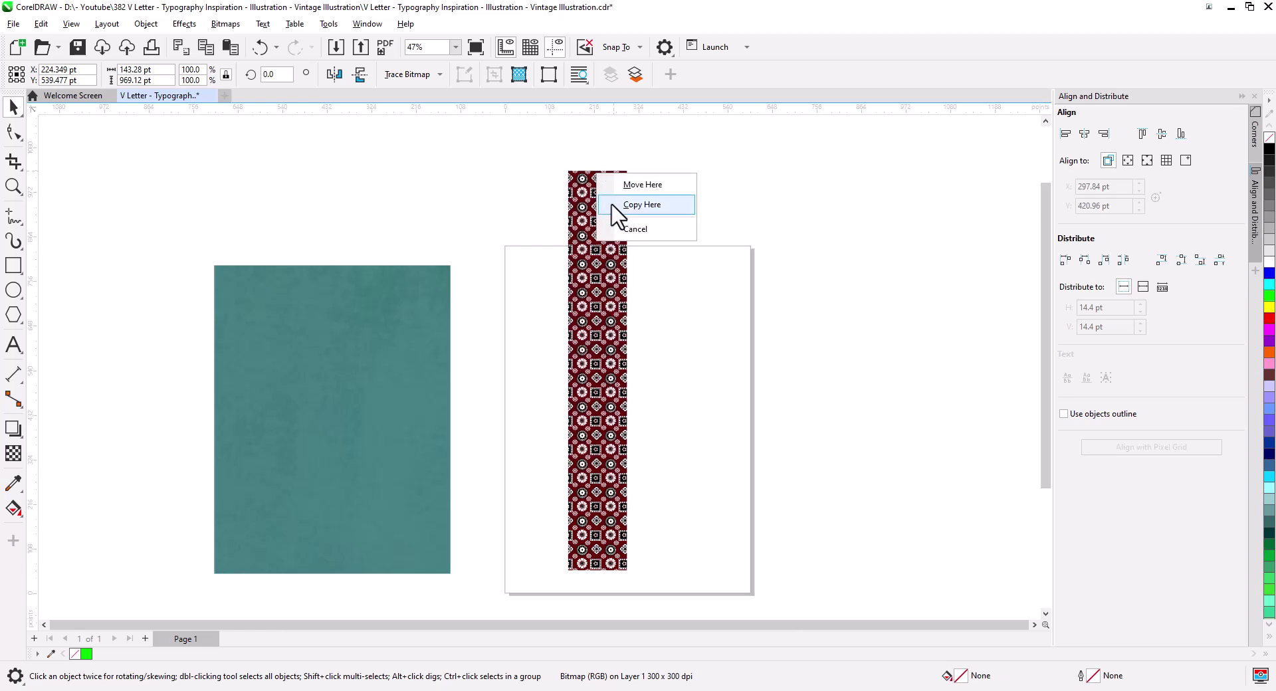
pyautogui.click(622, 205)
pyautogui.rightClick(601, 202)
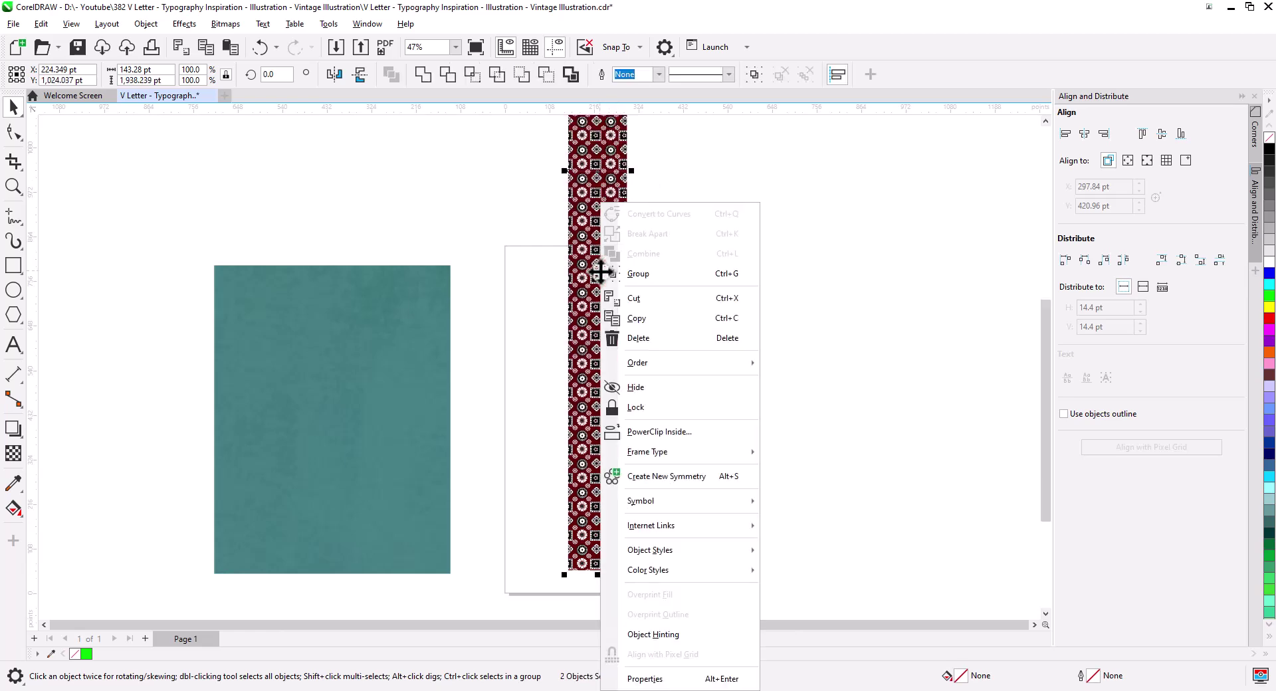
pyautogui.click(667, 275)
# - Draw a 143.28 pt wide rectangle over the lower half of the strip and stretch it upward to about 1,578 pt tall
pyautogui.scroll(-2, 691, 433)
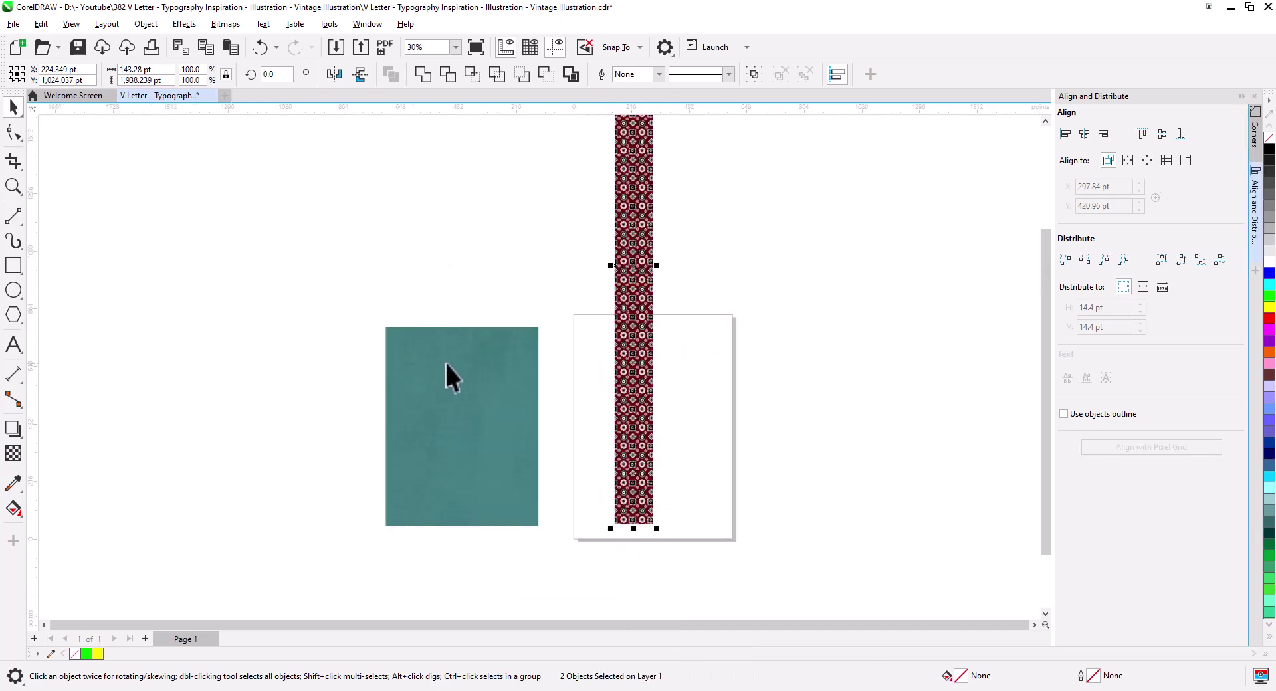
pyautogui.click(14, 268)
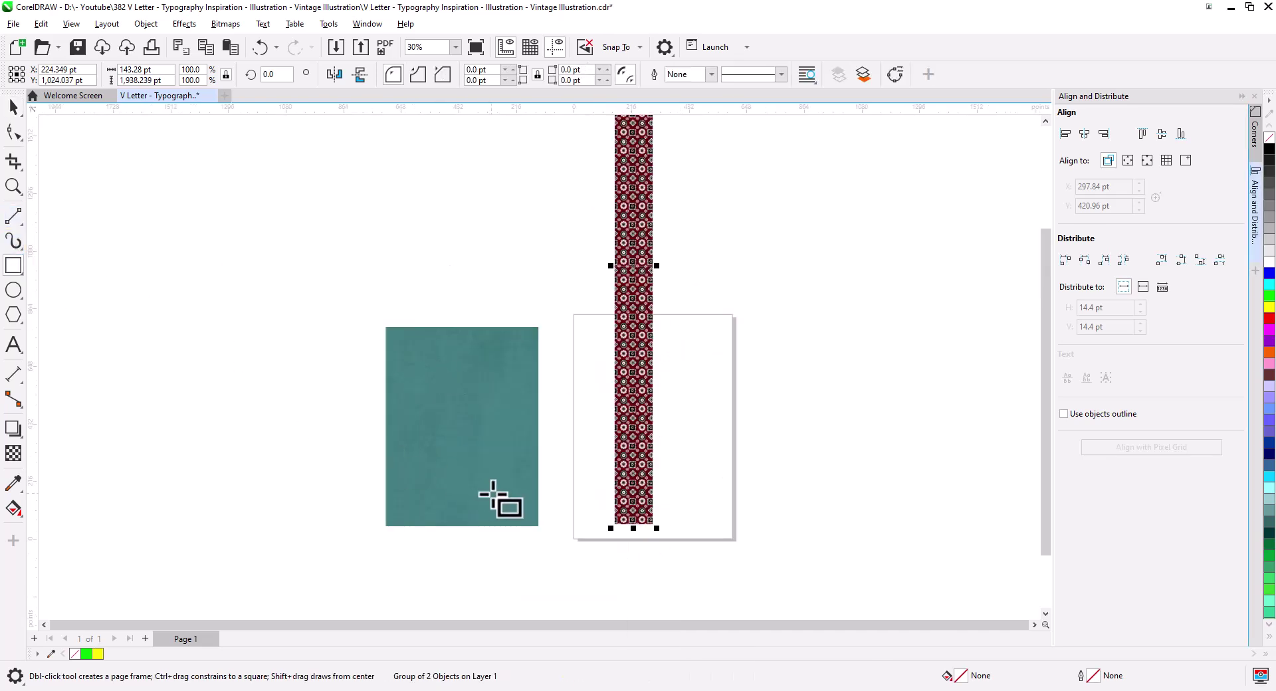
pyautogui.moveTo(651, 525)
pyautogui.mouseDown()
pyautogui.moveTo(596, 313)
pyautogui.moveTo(611, 261)
pyautogui.mouseUp()
pyautogui.press('space')
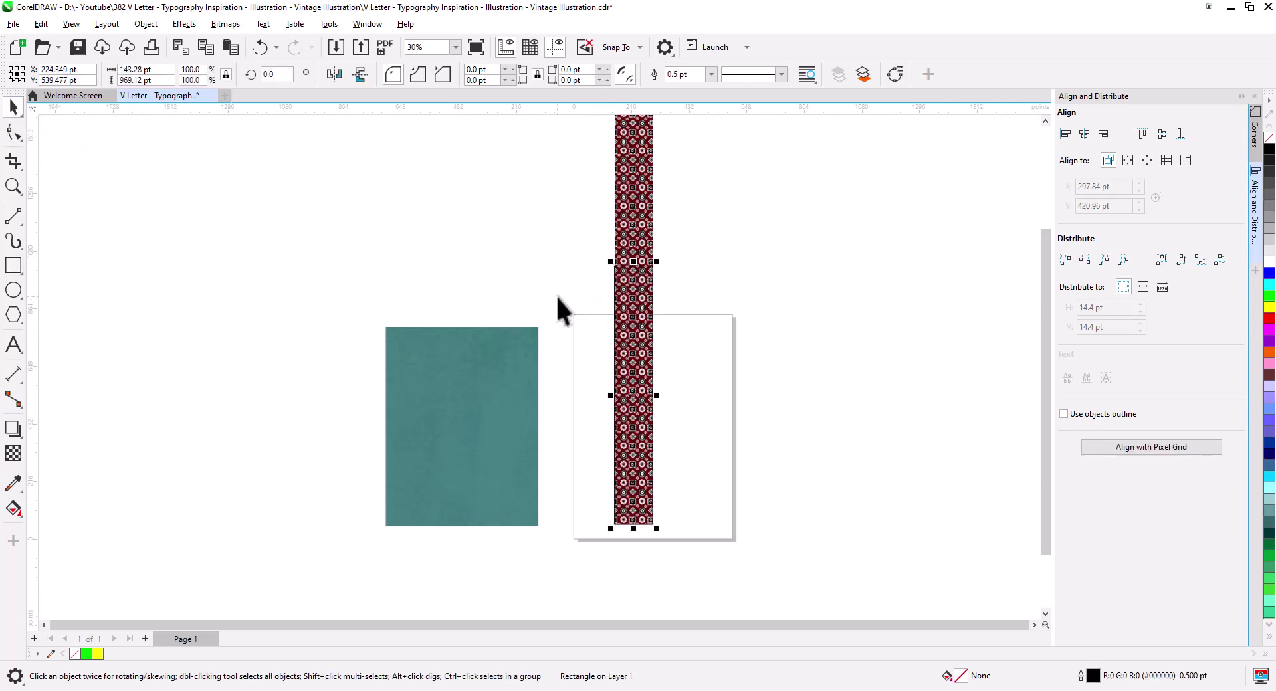
pyautogui.moveTo(561, 308); pyautogui.dragTo(542, 421)
pyautogui.moveTo(616, 377); pyautogui.dragTo(625, 214)
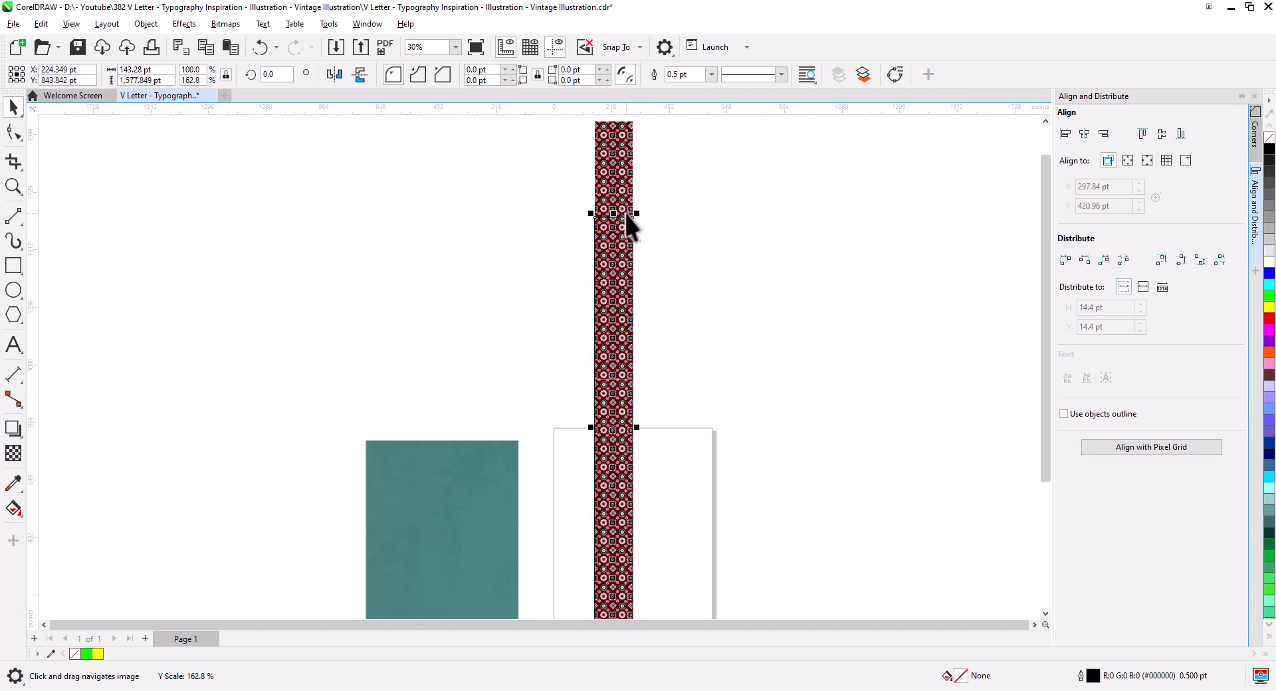
# - PowerClip the grouped pattern strips inside the tall rectangle
pyautogui.rightClick(625, 170)
pyautogui.click(685, 378)
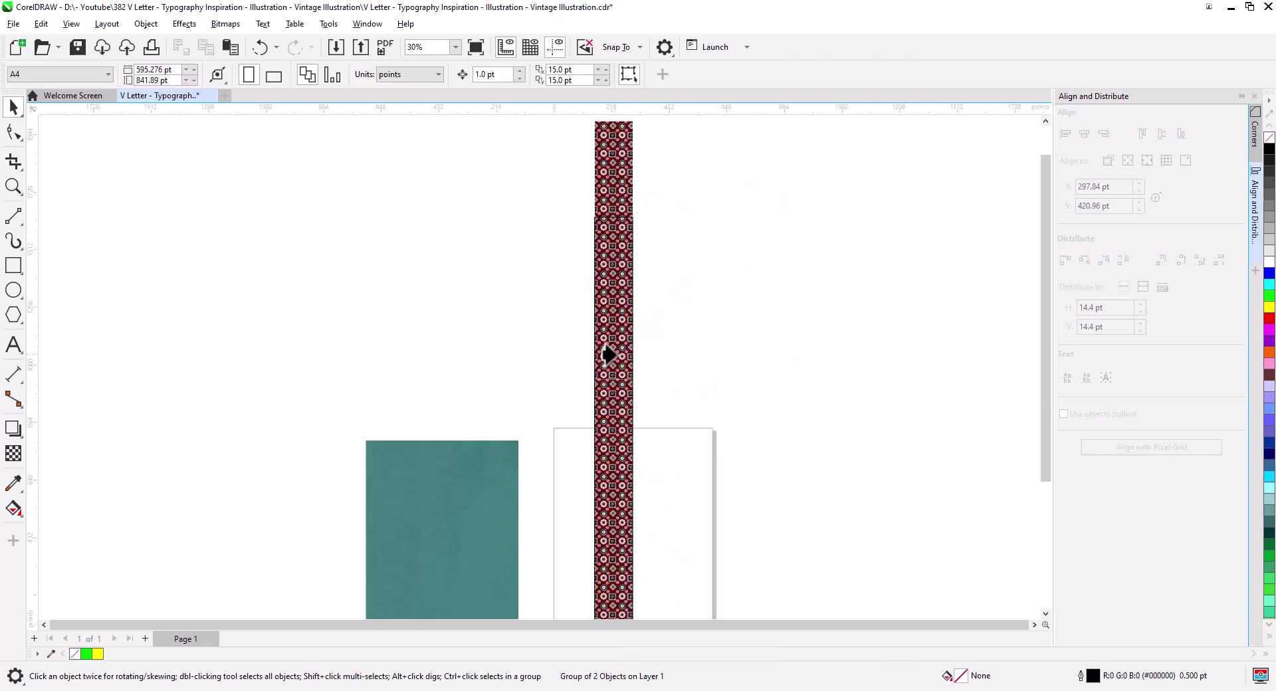
pyautogui.click(605, 350)
pyautogui.click(672, 461)
pyautogui.scroll(-1, 671, 474)
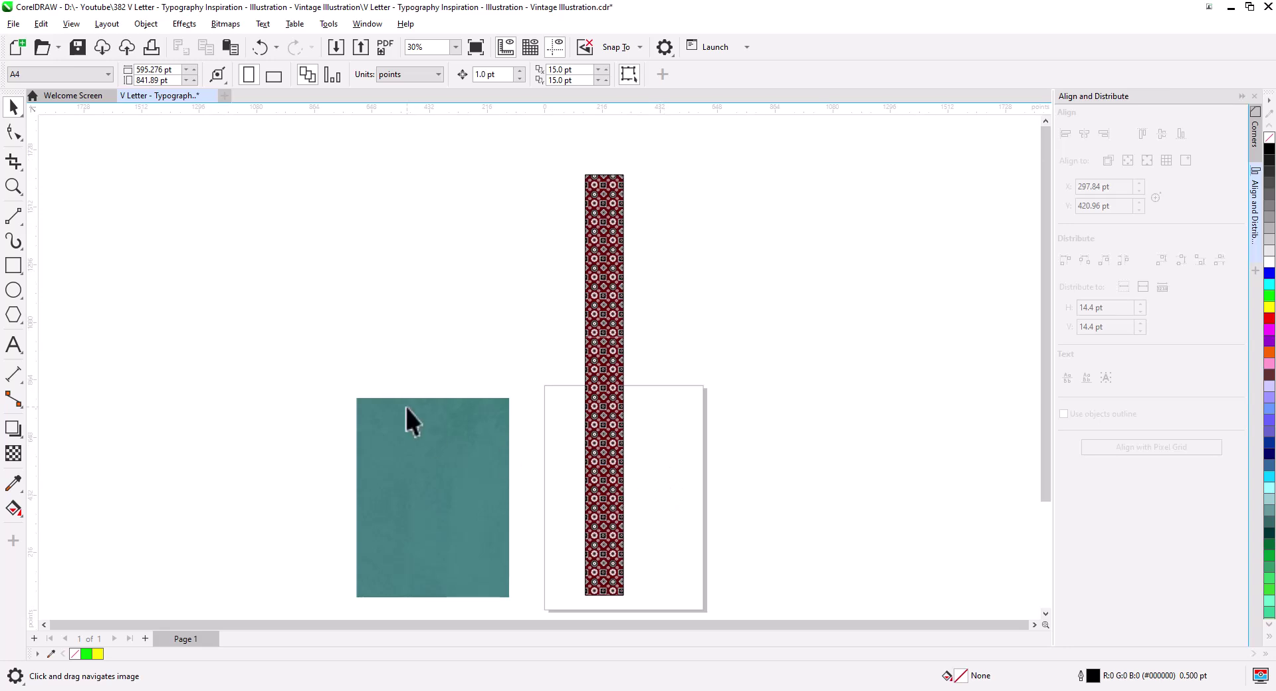
# - Draw a horizontal straight line about 471 pt long across the strip and align it with the strip's vertical centre
pyautogui.click(19, 220)
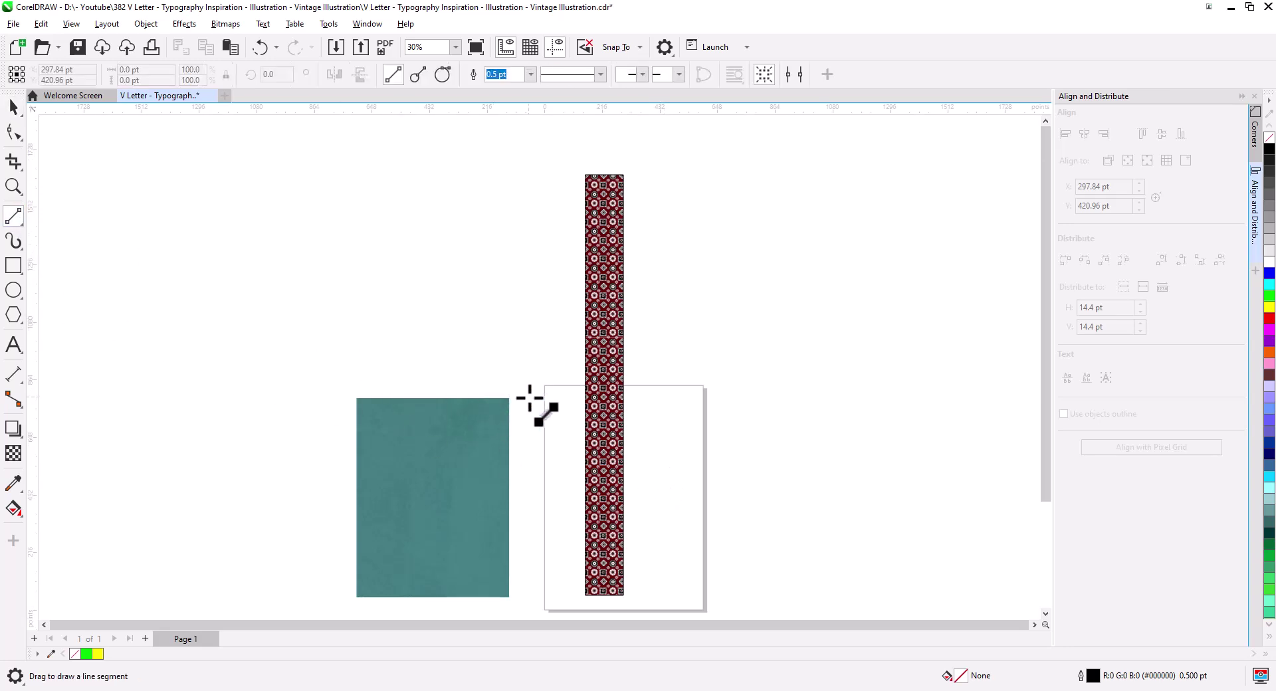
pyautogui.moveTo(529, 397); pyautogui.dragTo(654, 396)
pyautogui.click(13, 108)
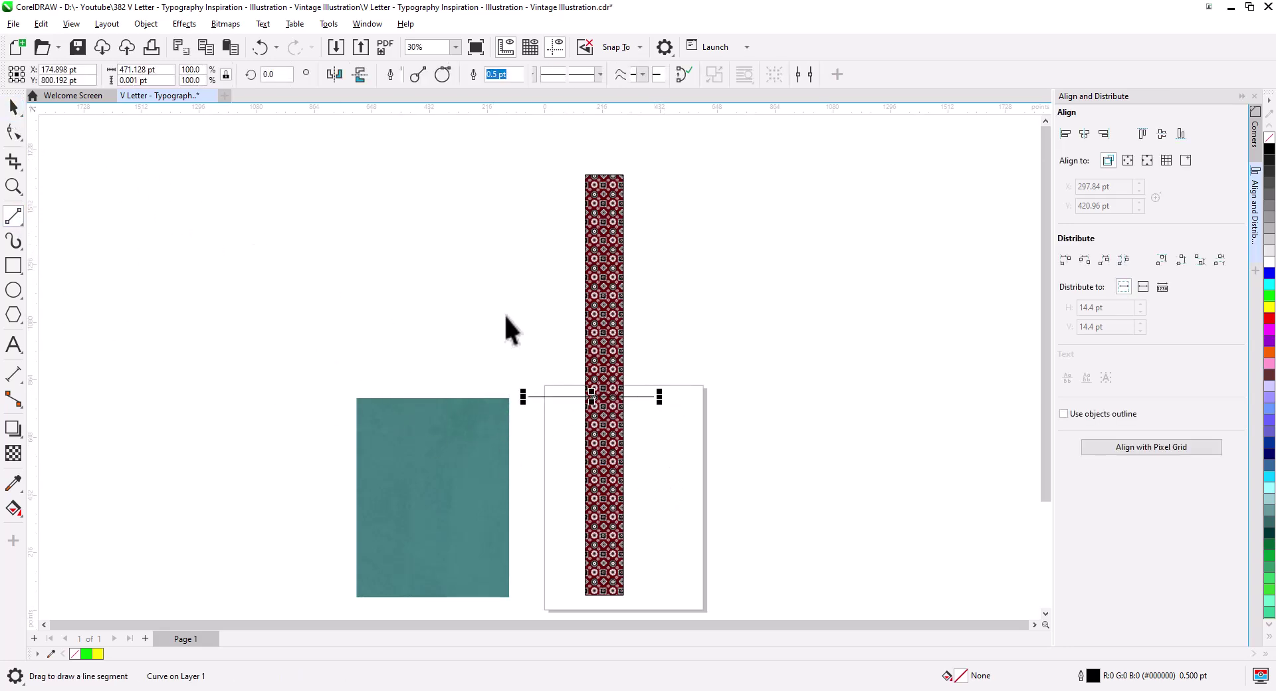
pyautogui.keyDown('shift'); pyautogui.click(590, 351); pyautogui.keyUp('shift')
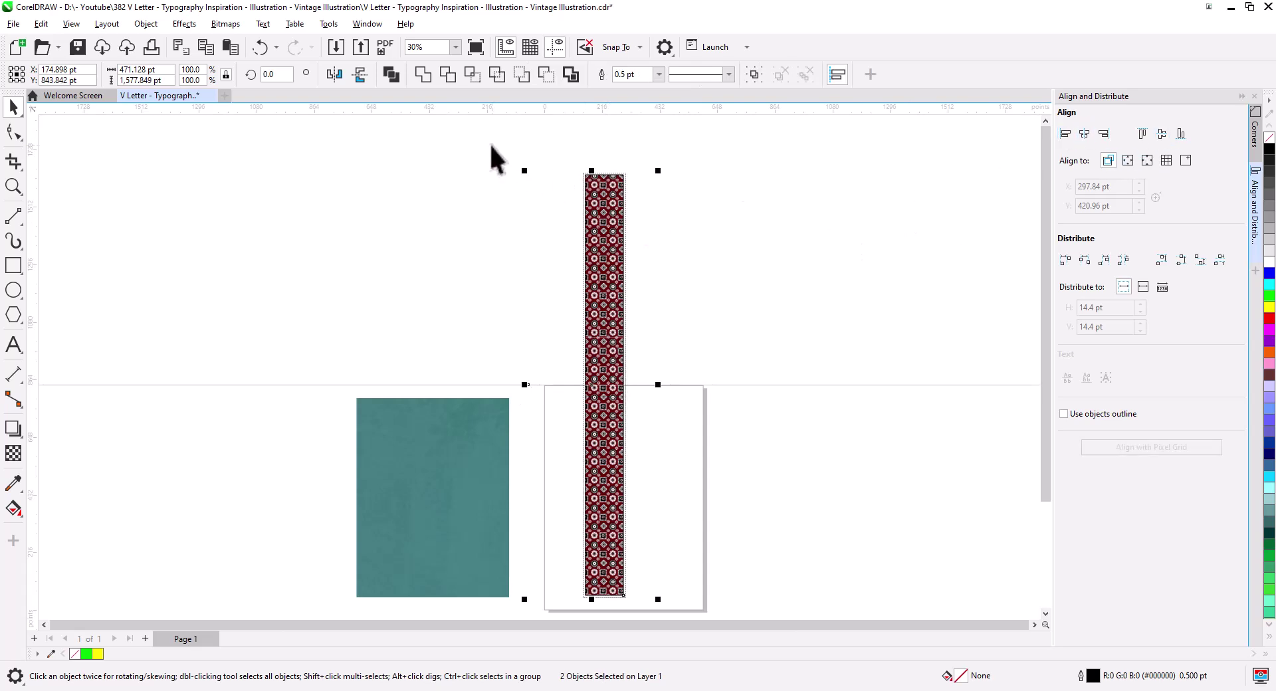
# - Cut the tall pattern strip in two along the horizontal line with Back Minus Front and break the PowerClip curve apart
pyautogui.click(545, 76)
pyautogui.click(604, 336)
pyautogui.rightClick(605, 335)
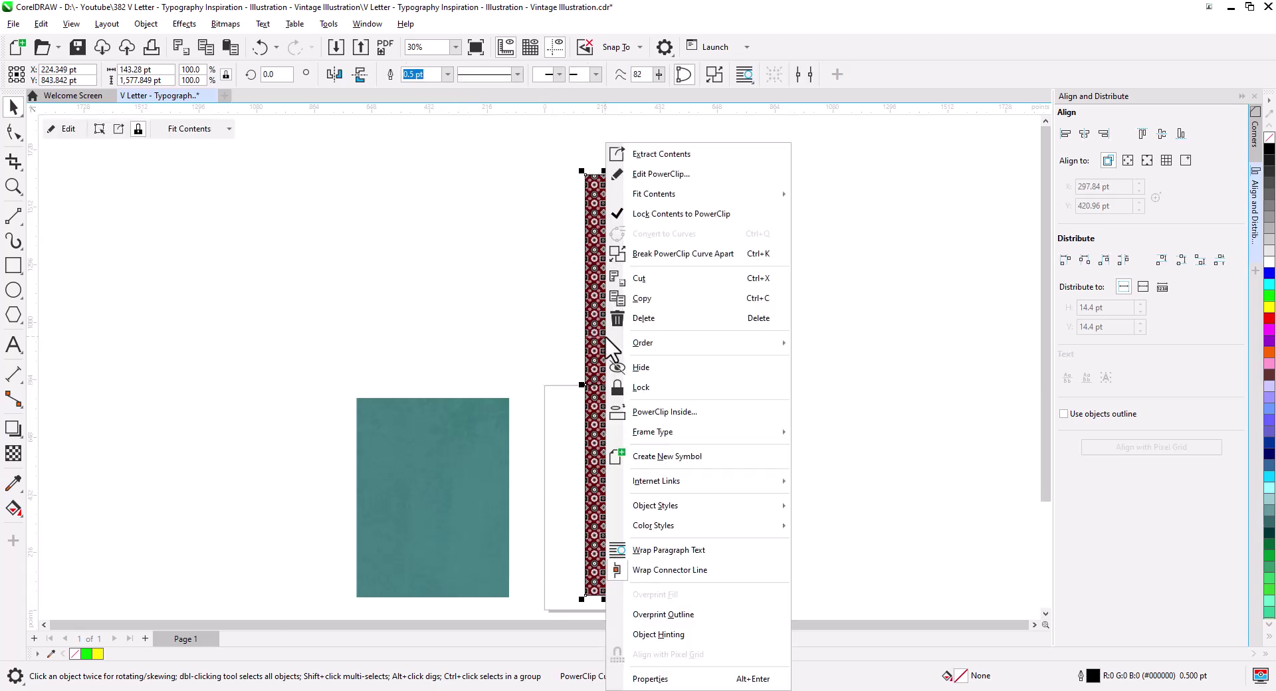
pyautogui.click(684, 258)
pyautogui.moveTo(601, 306); pyautogui.dragTo(706, 370)
pyautogui.press('Escape')
# - Fold the upper half of the strip down over the lower half and skew the two halves in opposite directions into a V
pyautogui.keyDown('shift'); pyautogui.click(616, 472); pyautogui.keyUp('shift')
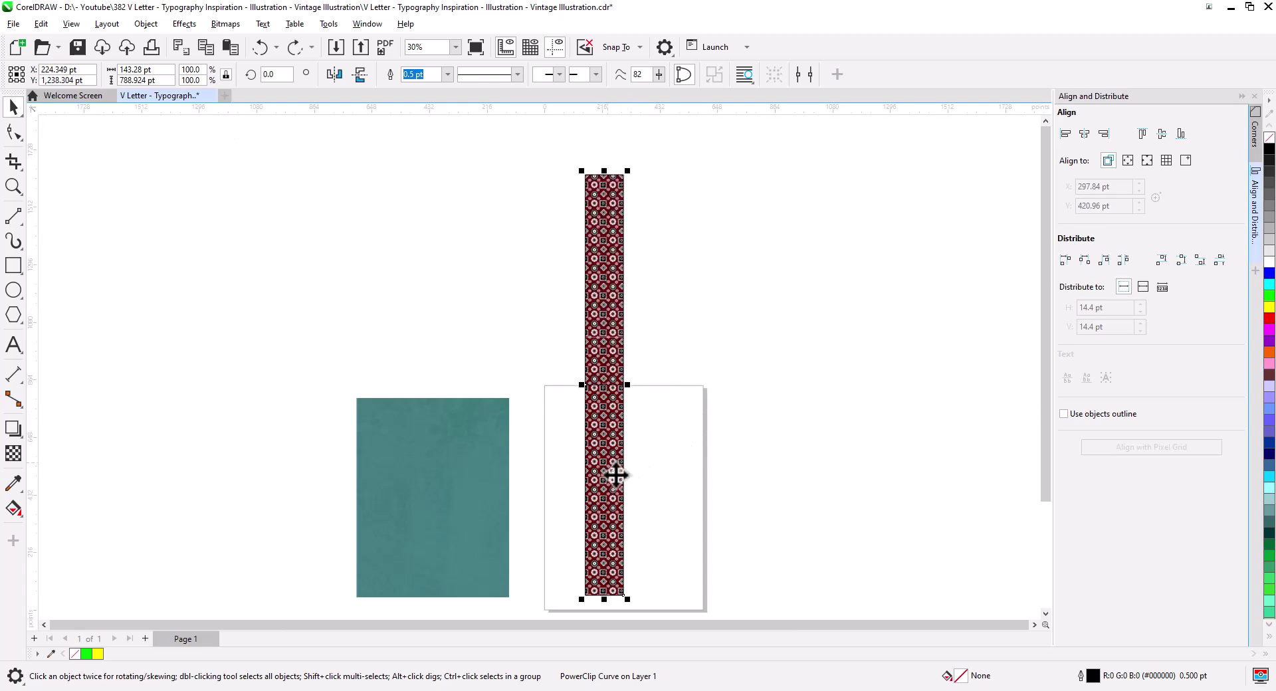
pyautogui.click(614, 586)
pyautogui.moveTo(606, 600); pyautogui.dragTo(616, 560)
pyautogui.press('Escape')
pyautogui.click(742, 572)
# - Place both legs of the V in the middle of the page and scale them proportionally to about 388 by 434 pt
pyautogui.keyDown('shift'); pyautogui.click(664, 343); pyautogui.keyUp('shift')
pyautogui.moveTo(722, 395); pyautogui.dragTo(691, 432)
pyautogui.scroll(3, 643, 497)
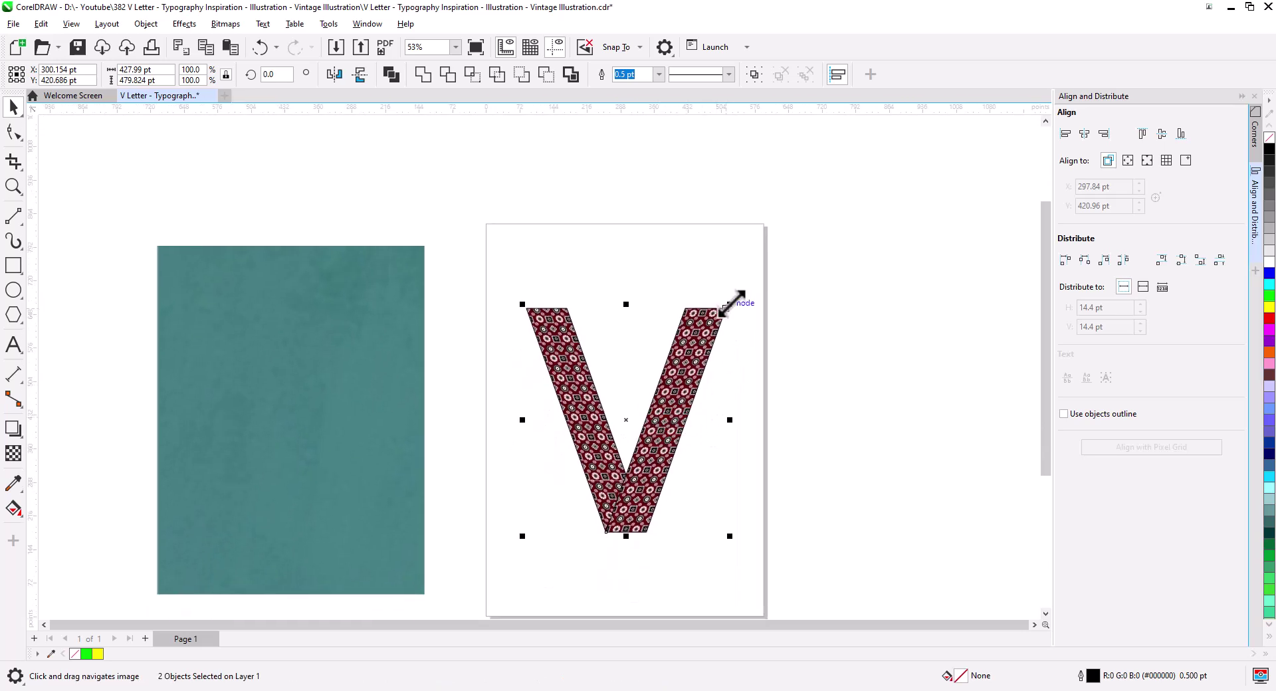
pyautogui.moveTo(732, 304); pyautogui.dragTo(713, 327)
pyautogui.scroll(2, 668, 399)
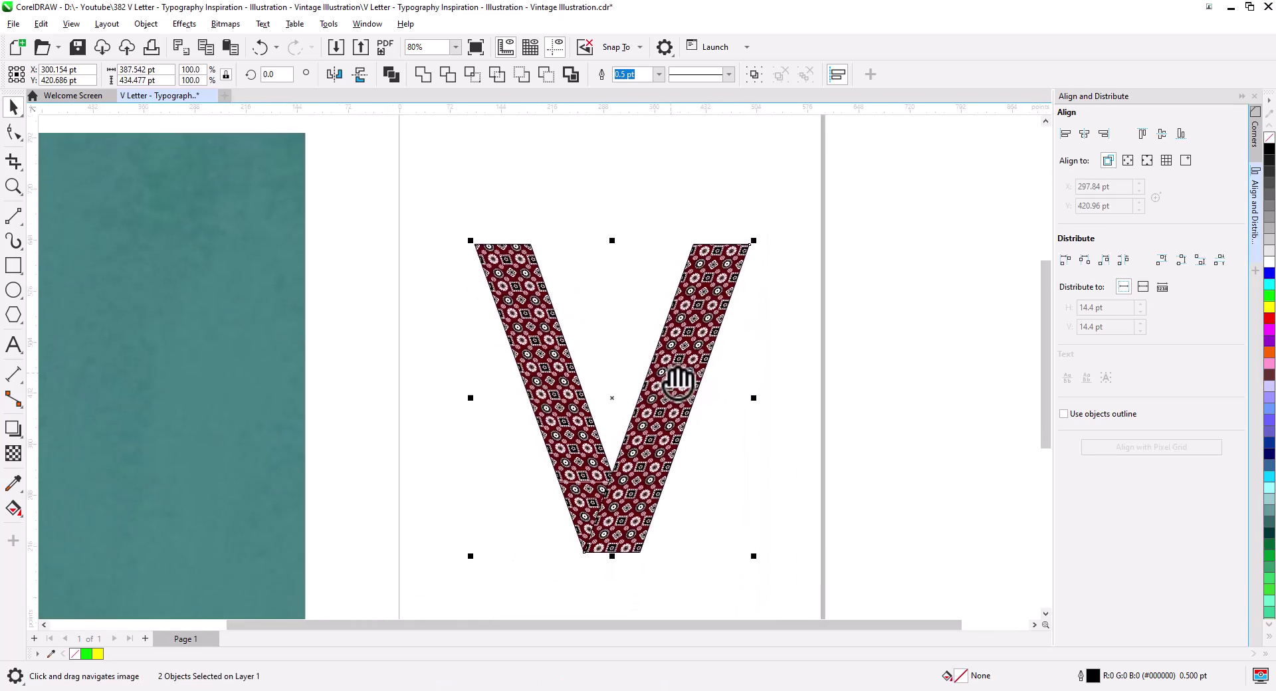
# - Send the V's right leg to the back of the page so that the left leg overlaps it
pyautogui.click(661, 394)
pyautogui.rightClick(665, 394)
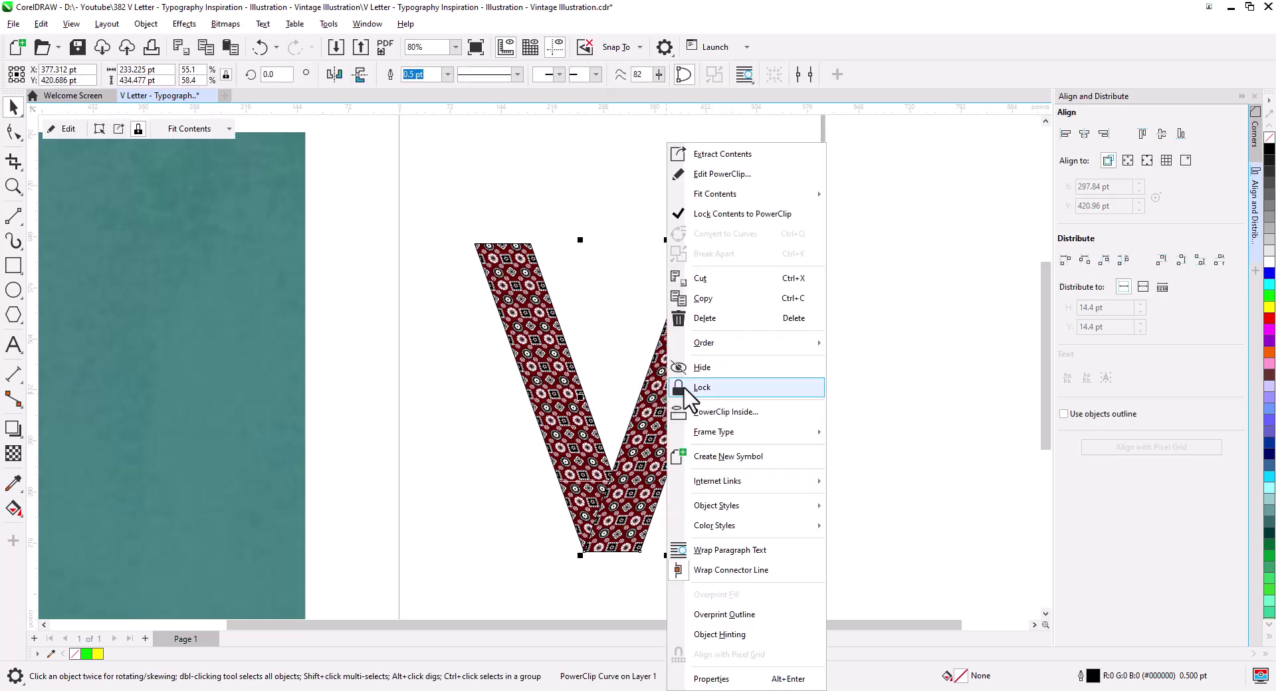
pyautogui.moveTo(746, 343)
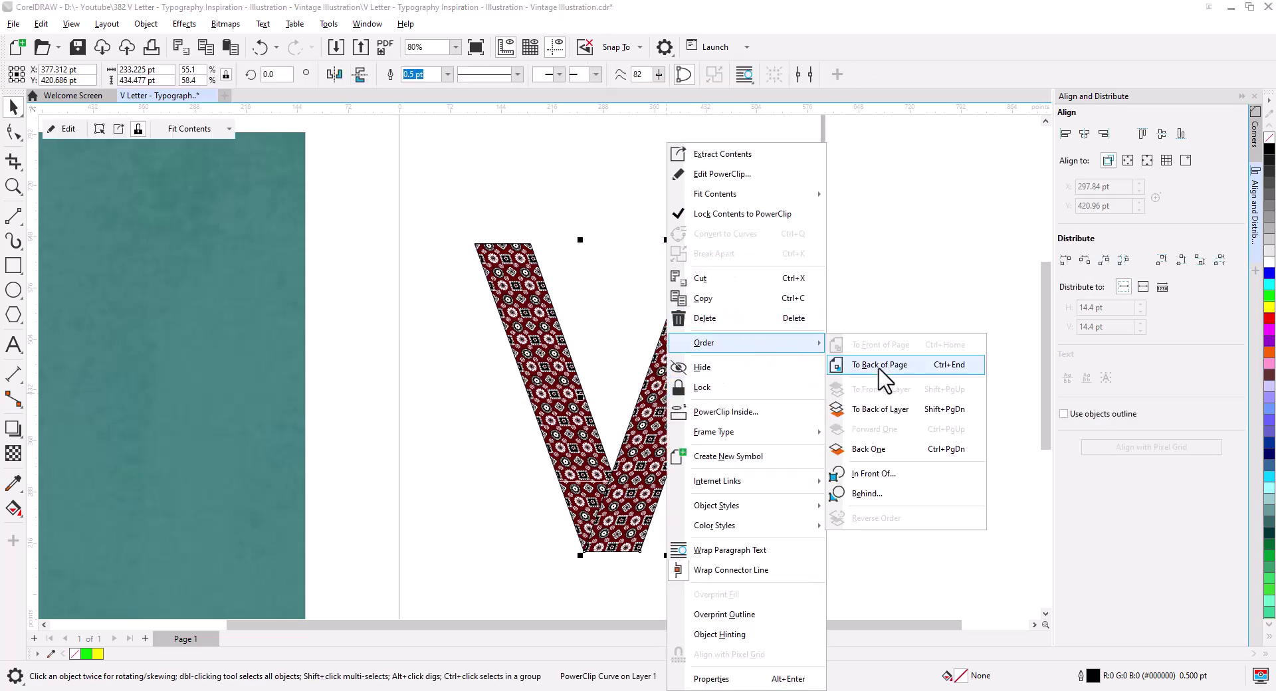
pyautogui.click(884, 365)
pyautogui.click(757, 440)
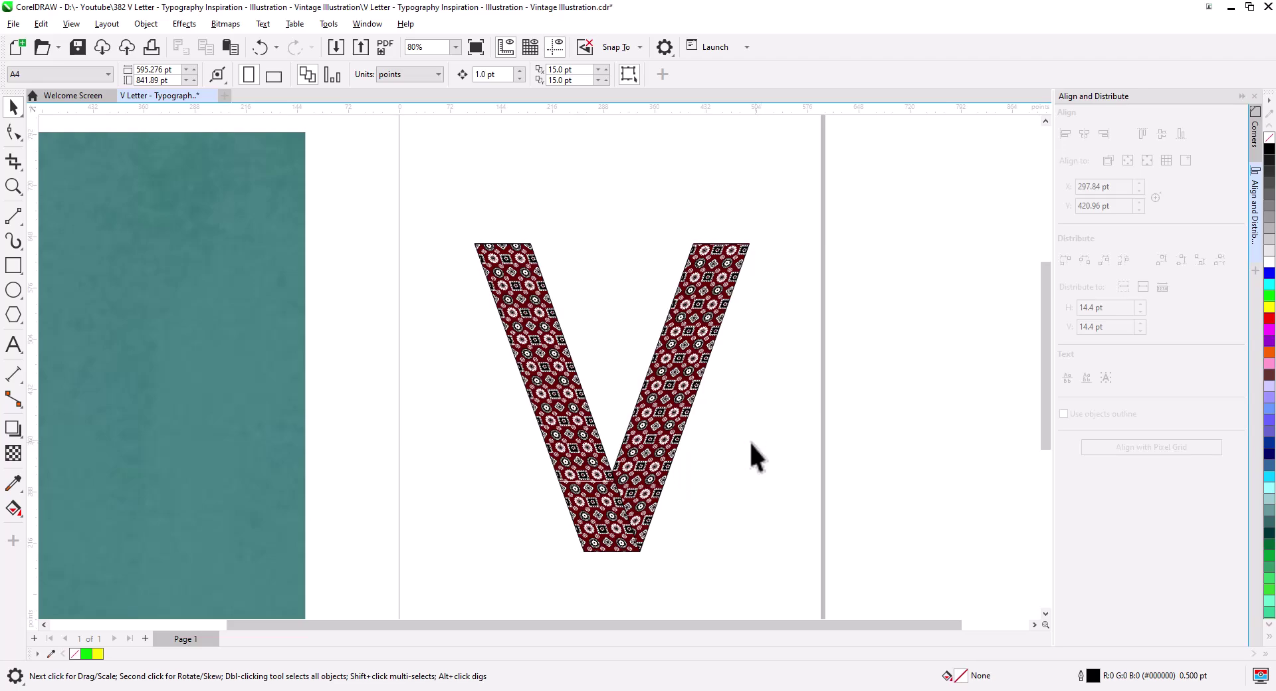
pyautogui.scroll(5, 638, 529)
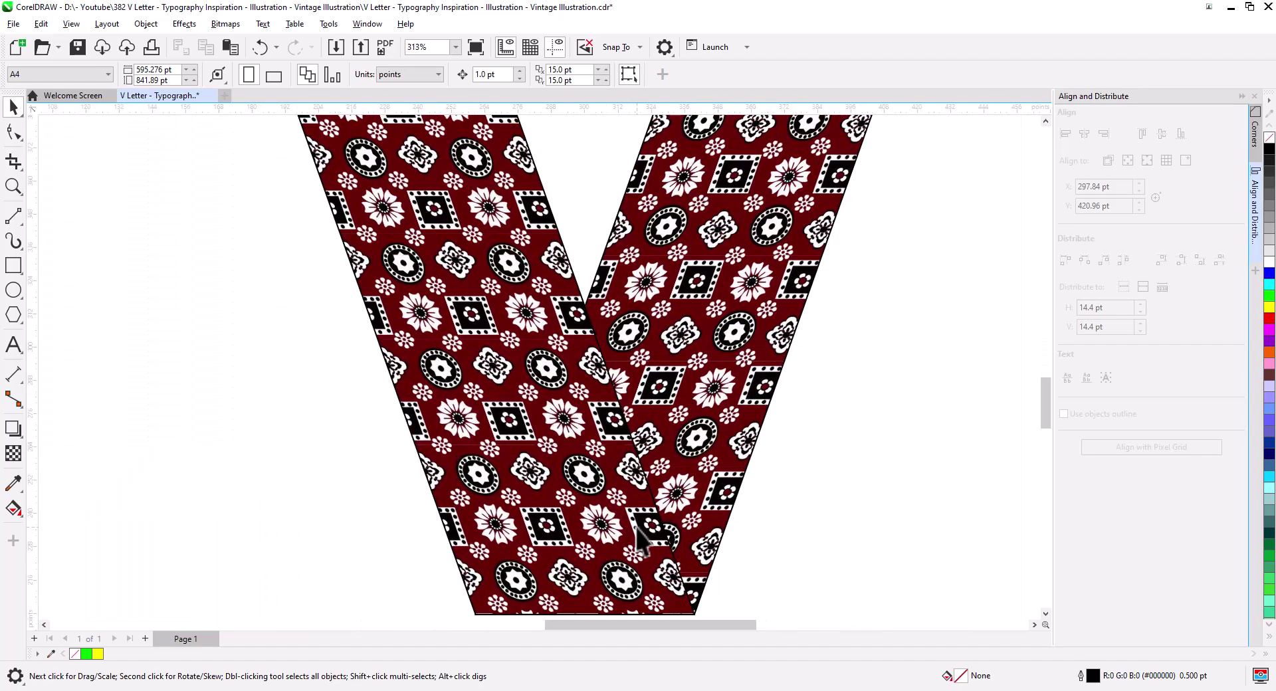
pyautogui.scroll(-5, 659, 441)
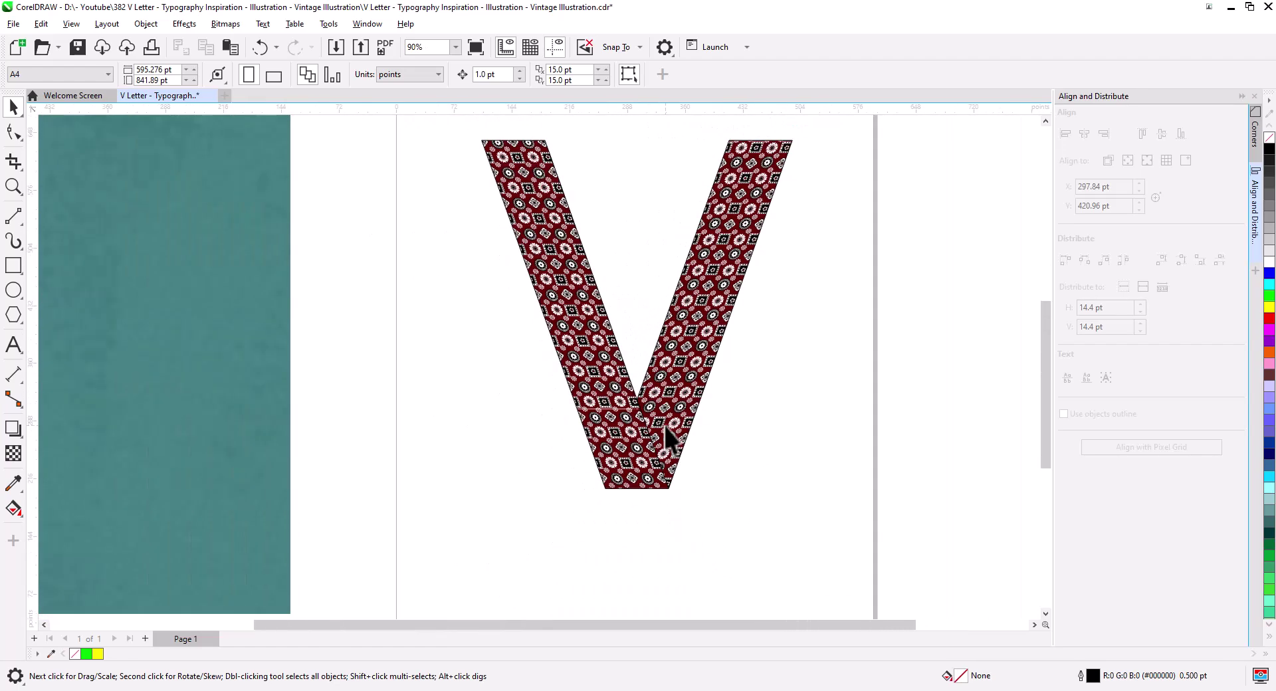
# - Draw a horizontal straight line about 371 pt long across both legs of the V and duplicate it in place
pyautogui.click(13, 217)
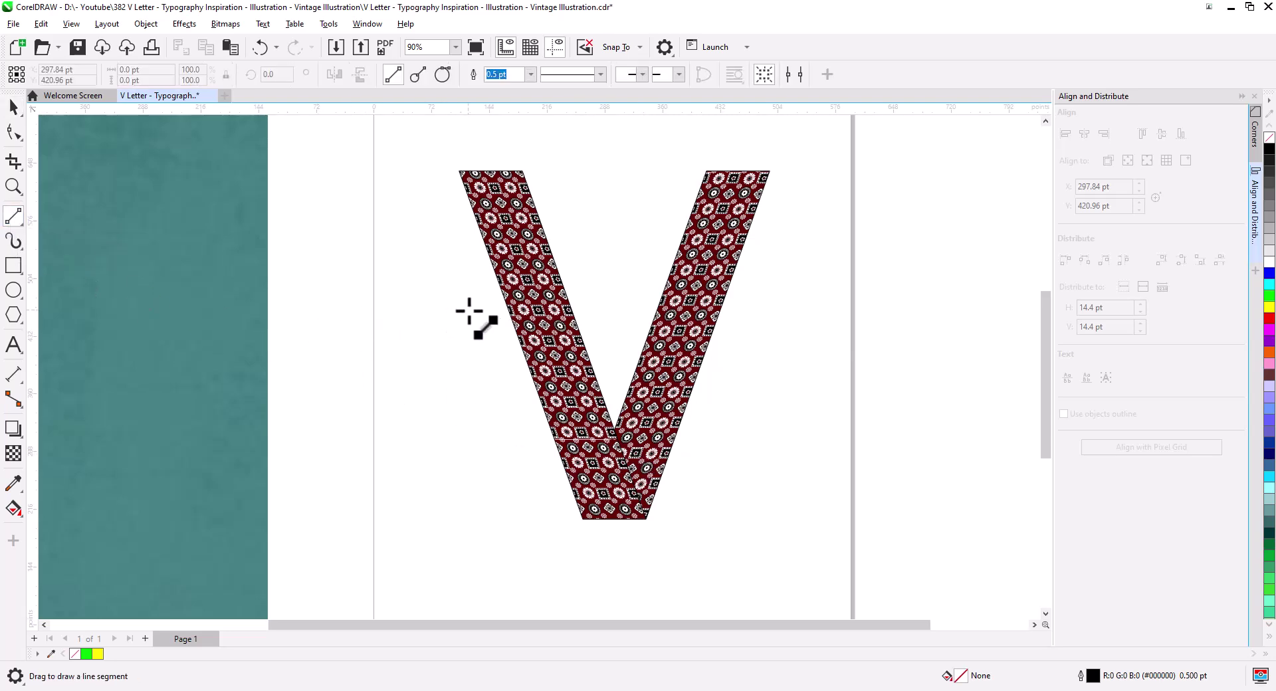
pyautogui.moveTo(468, 314); pyautogui.dragTo(766, 314)
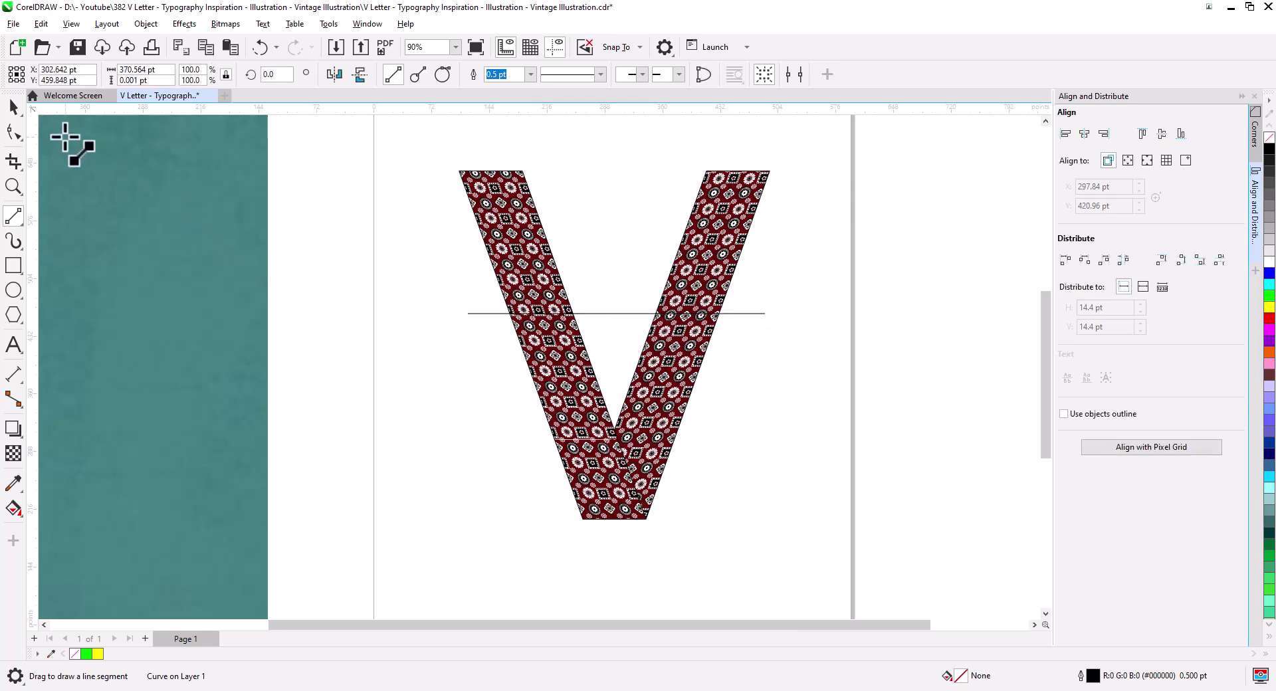
pyautogui.click(12, 108)
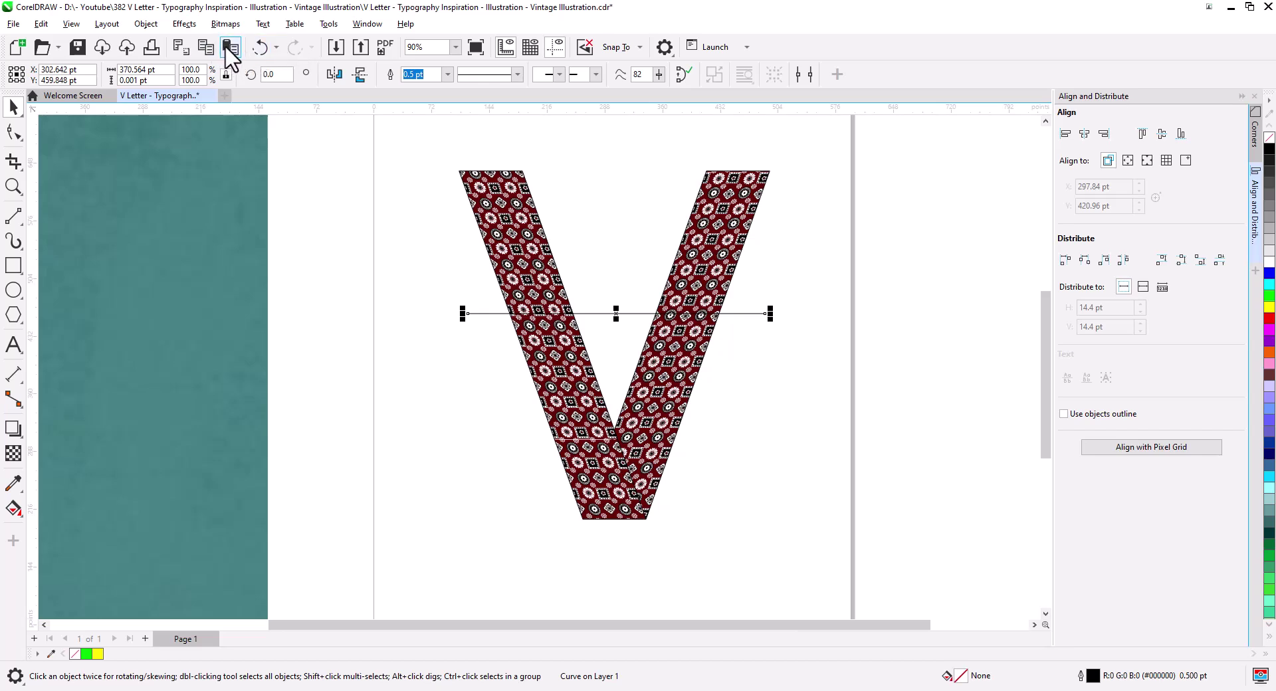
# - Cut the V's left and right legs along the two horizontal lines with Back Minus Front
pyautogui.keyDown('shift'); pyautogui.click(512, 251); pyautogui.keyUp('shift')
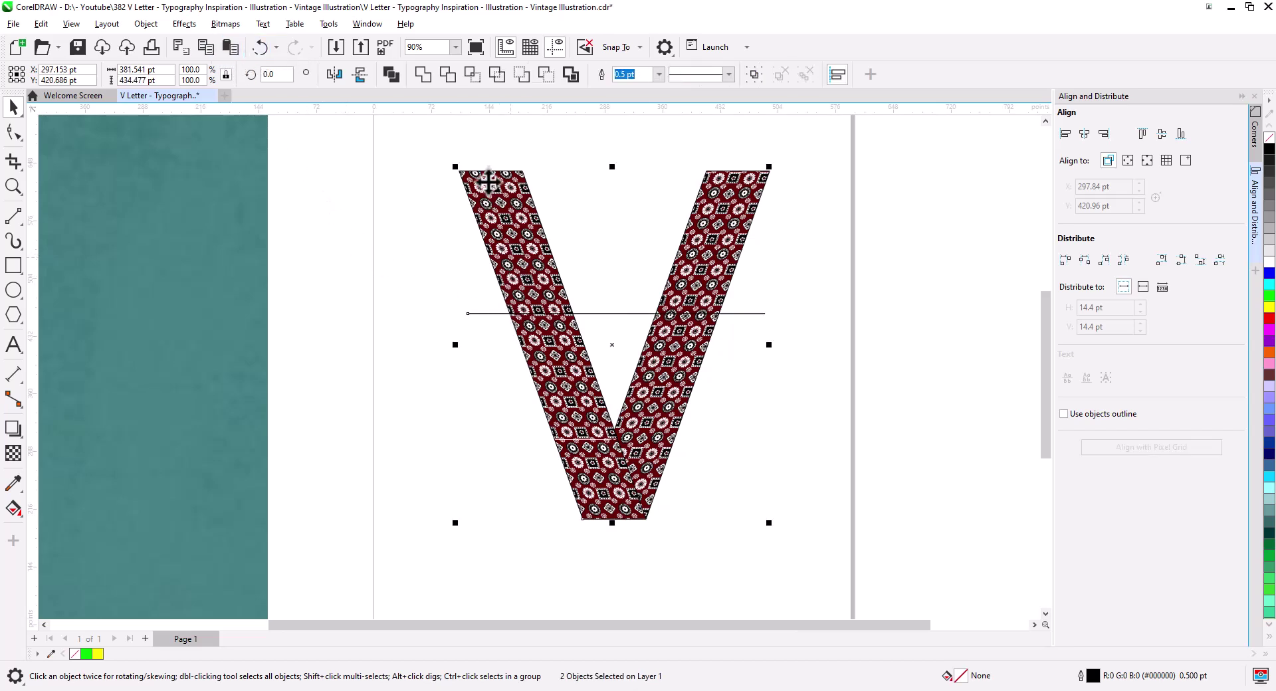
pyautogui.click(762, 324)
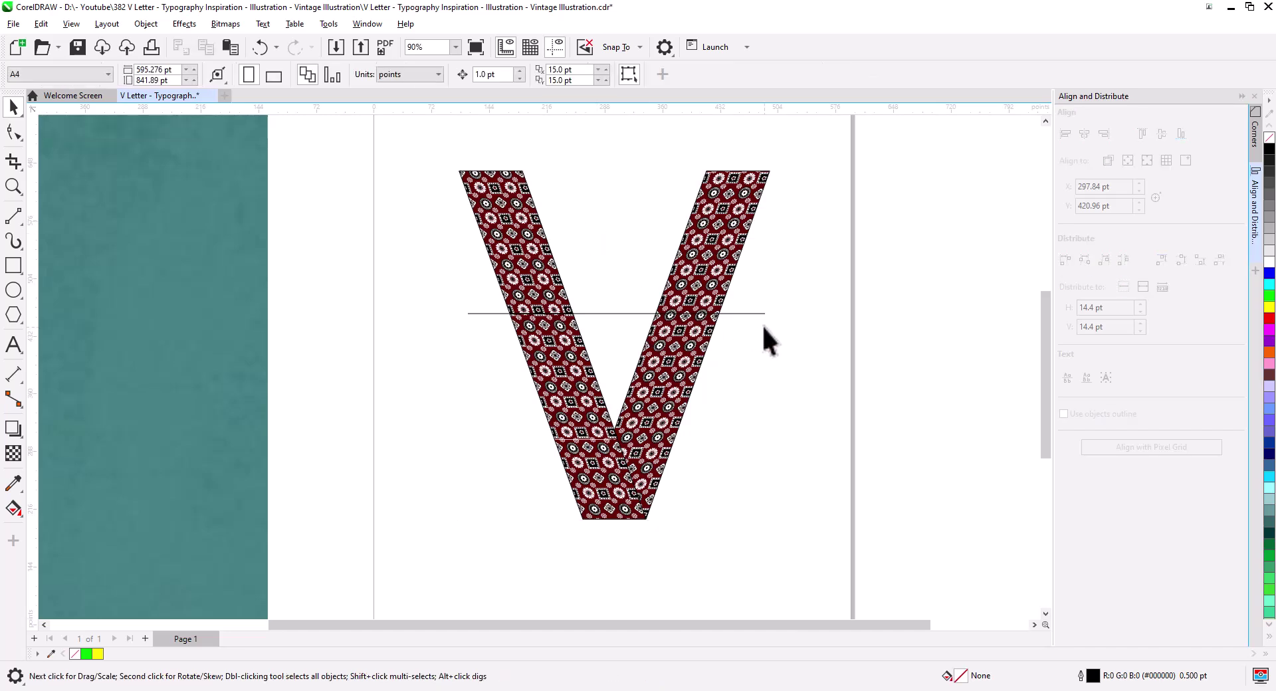
pyautogui.click(756, 313)
pyautogui.keyDown('shift'); pyautogui.click(720, 248); pyautogui.keyUp('shift')
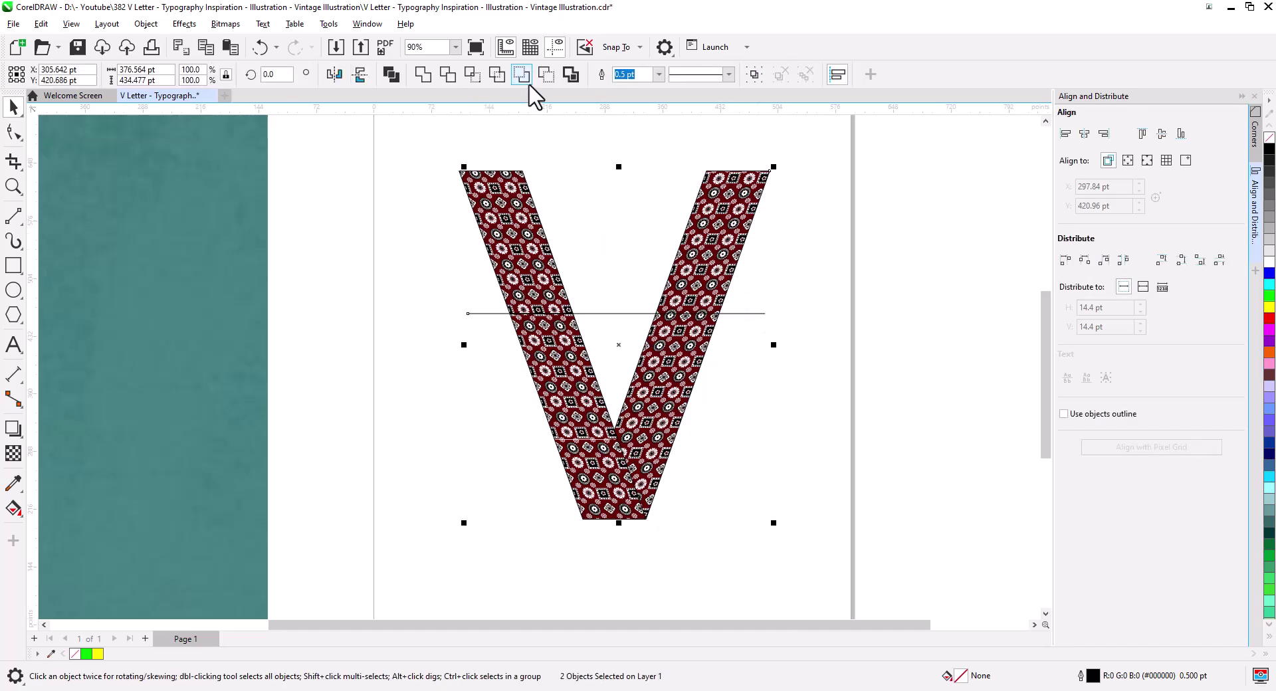
pyautogui.click(547, 75)
# - Break apart the PowerClip curves of the cut right and left legs
pyautogui.click(693, 277)
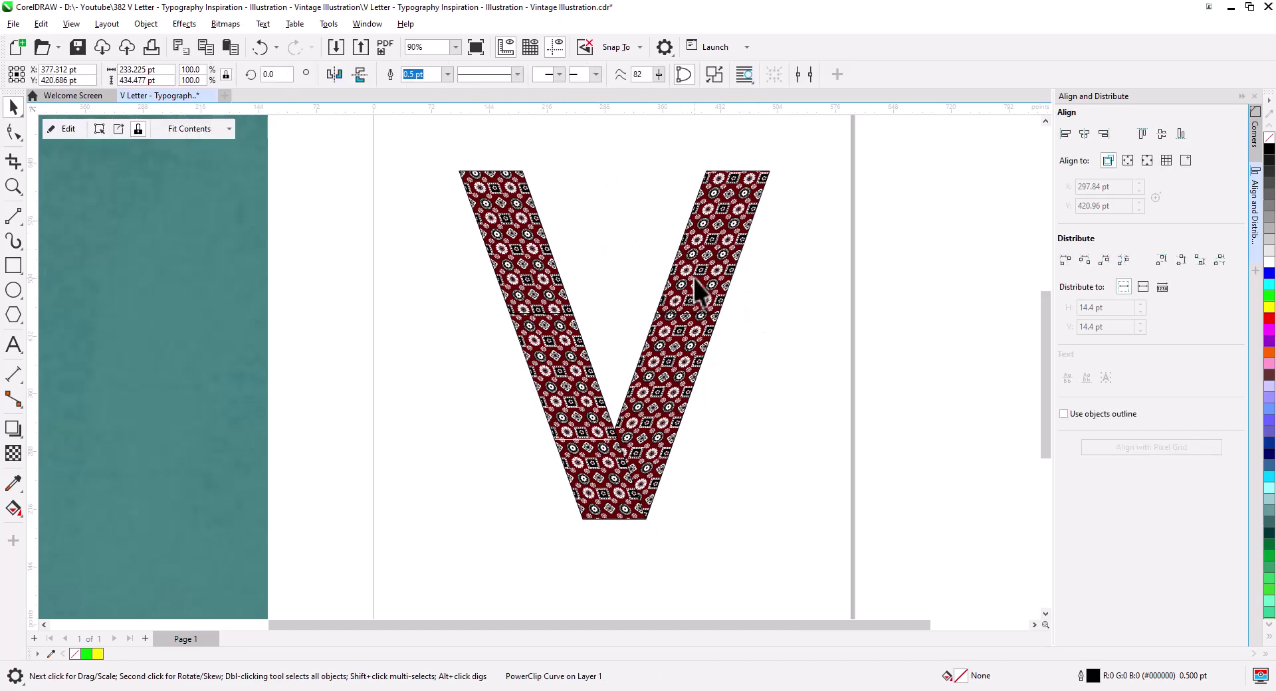
pyautogui.rightClick(692, 278)
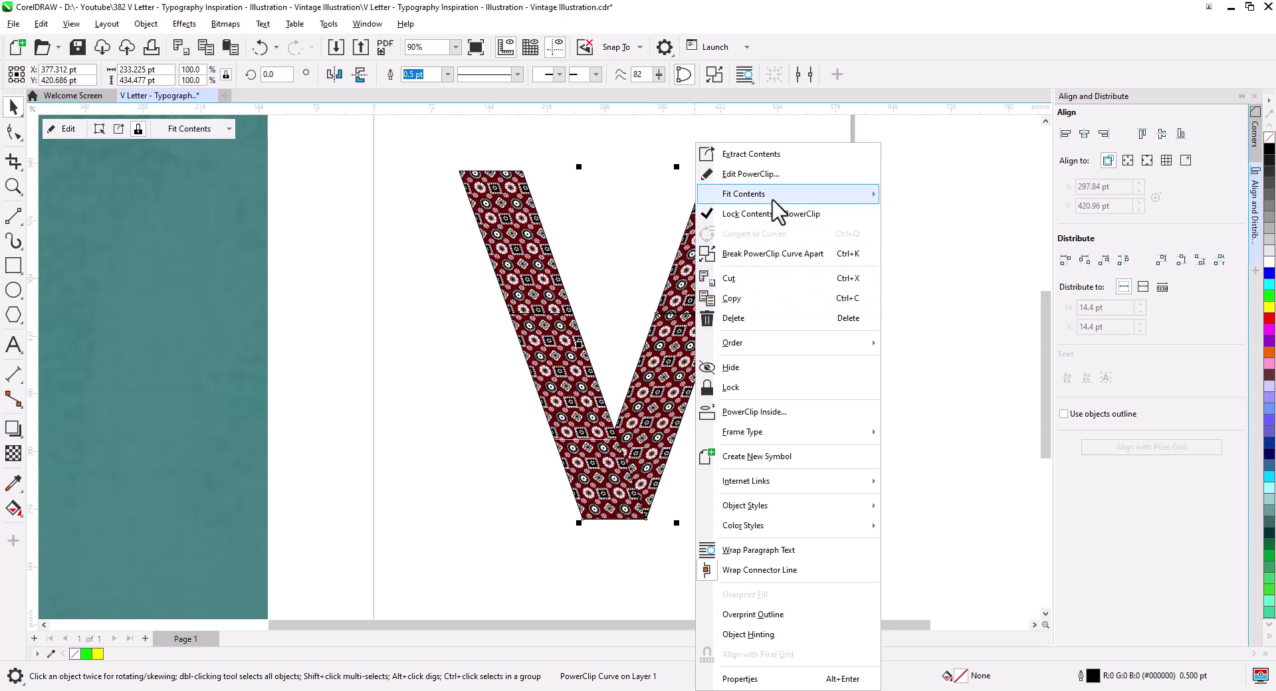
pyautogui.click(775, 278)
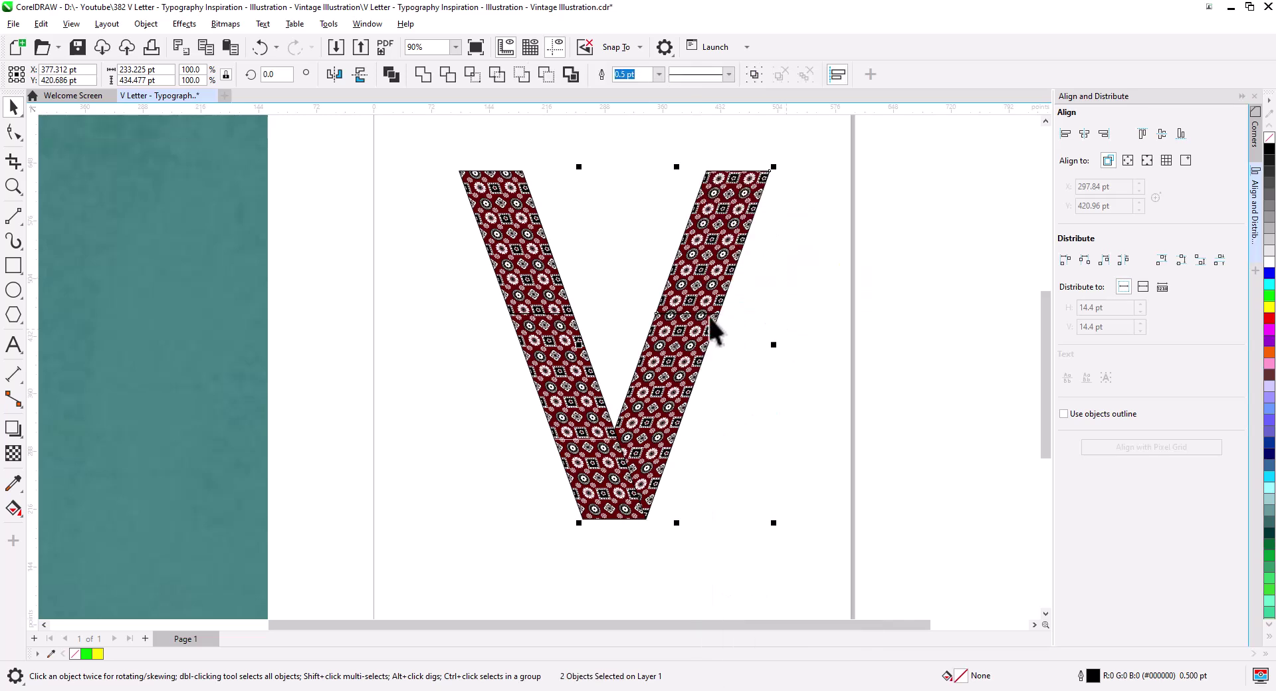
pyautogui.click(525, 271)
pyautogui.rightClick(526, 271)
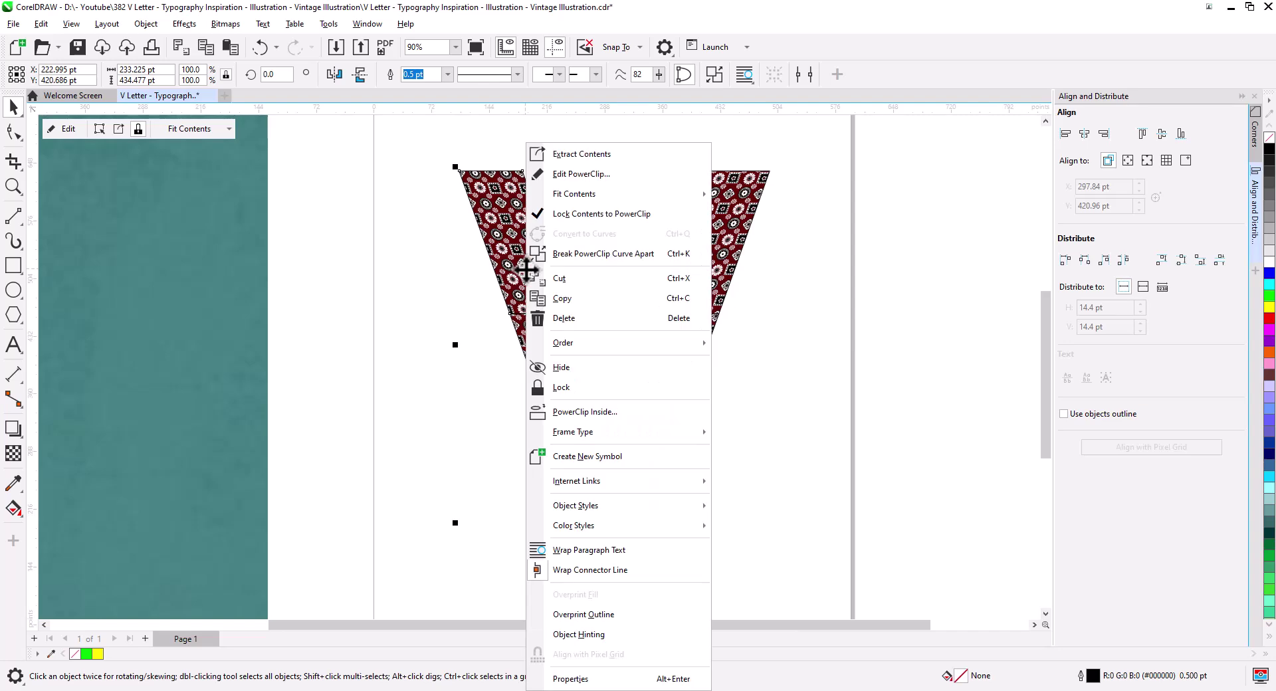
pyautogui.click(590, 256)
# - Mirror the upper pieces of both legs vertically downward about the cut line so that the legs fold over
pyautogui.click(519, 220)
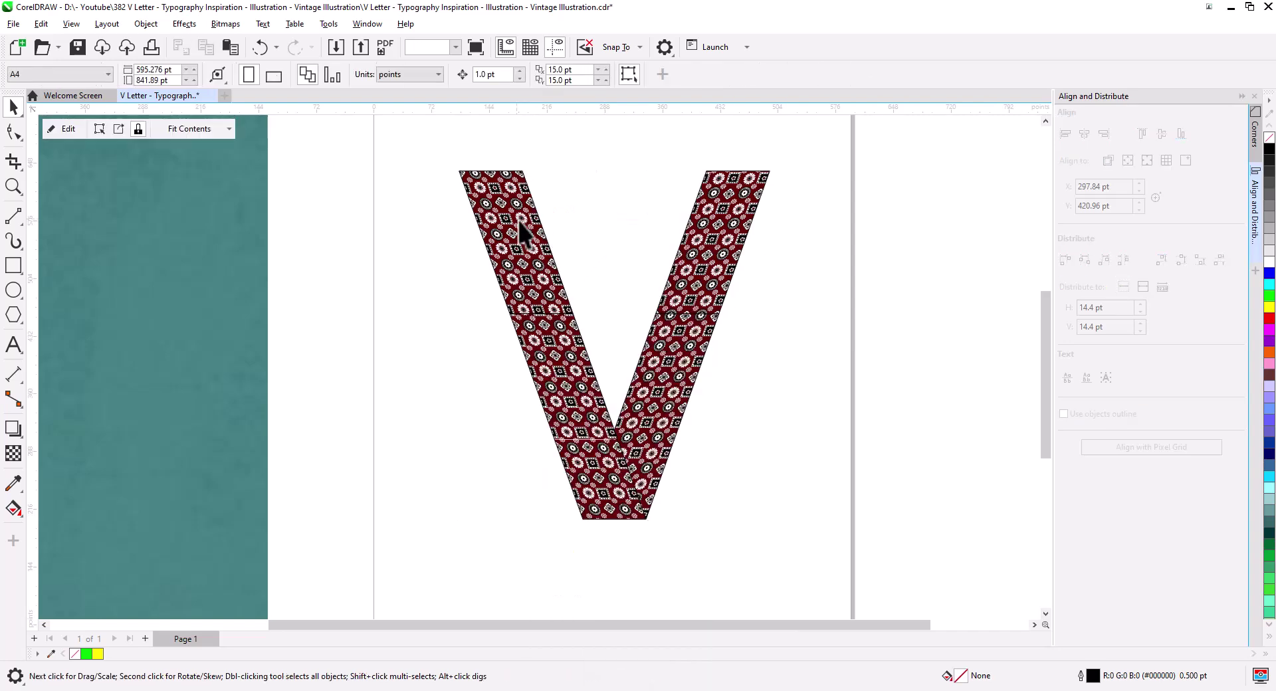
pyautogui.keyDown('shift'); pyautogui.click(703, 213); pyautogui.keyUp('shift')
pyautogui.moveTo(614, 171)
pyautogui.mouseDown()
pyautogui.moveTo(615, 160)
pyautogui.moveTo(618, 323)
pyautogui.mouseUp()
pyautogui.click(799, 429)
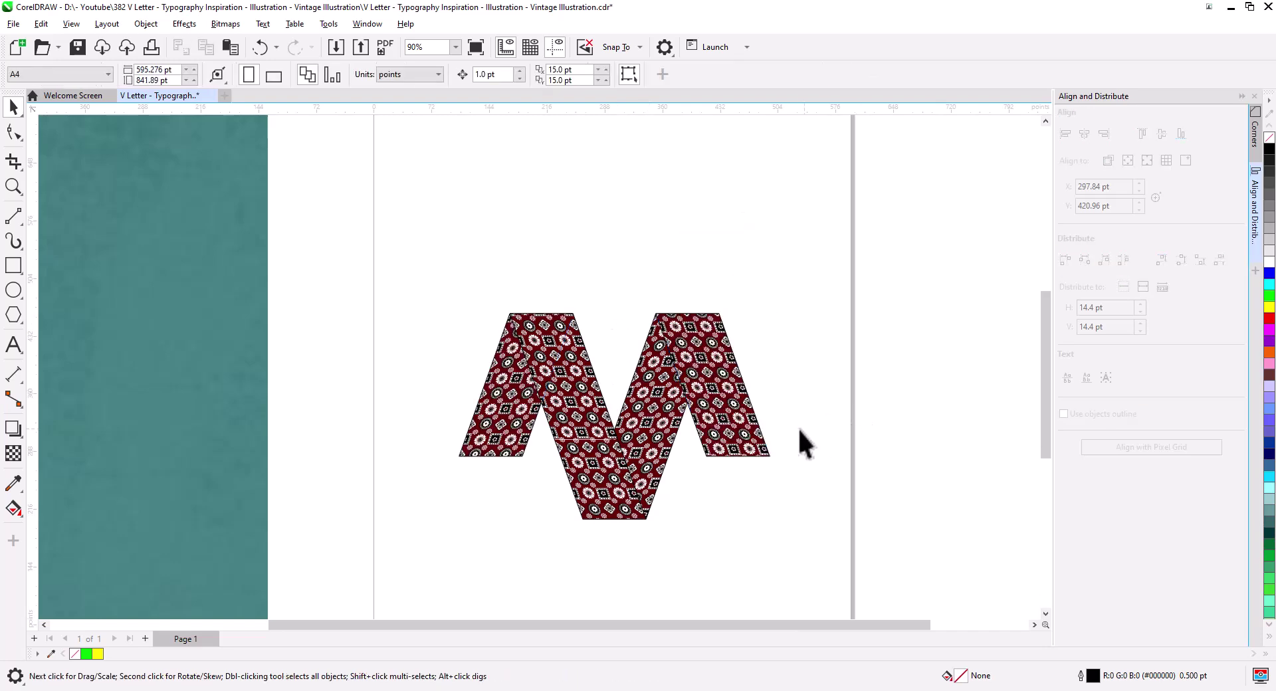
# - Skew the right leg's folded piece horizontally until it hangs straight down, about 81 pt wide
pyautogui.scroll(5, 740, 430)
pyautogui.moveTo(737, 444); pyautogui.dragTo(807, 402)
pyautogui.click(807, 404)
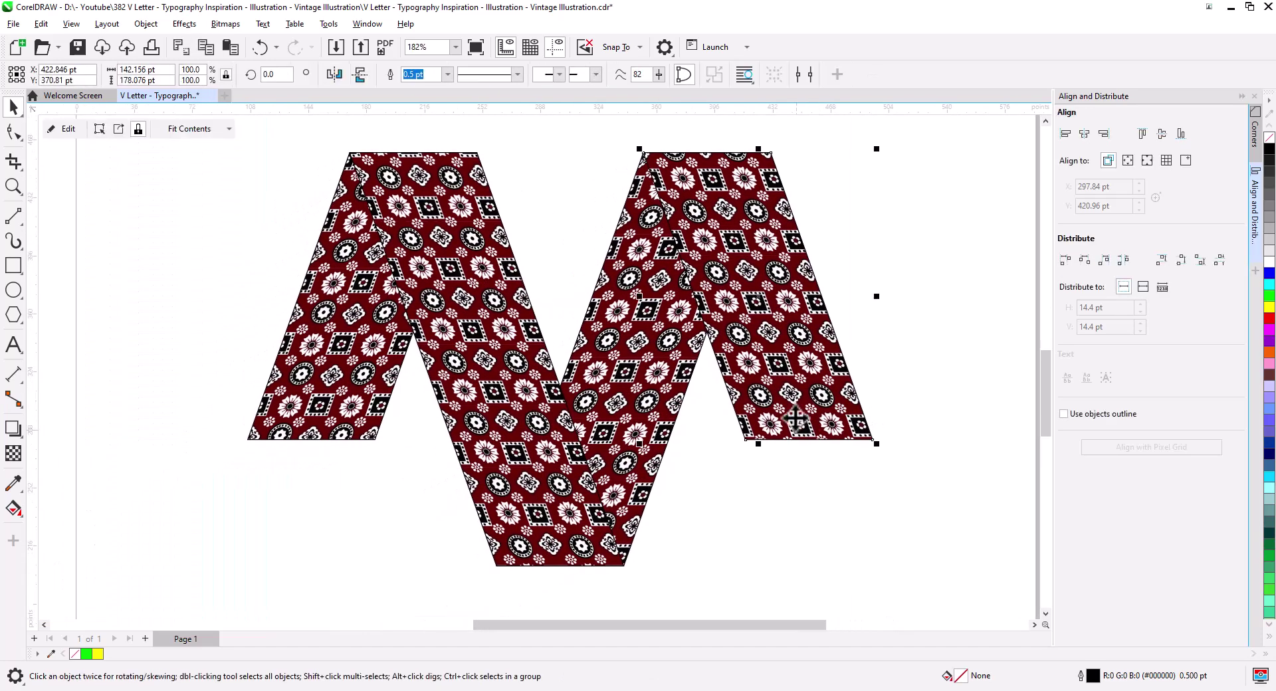
pyautogui.moveTo(756, 445); pyautogui.dragTo(658, 446)
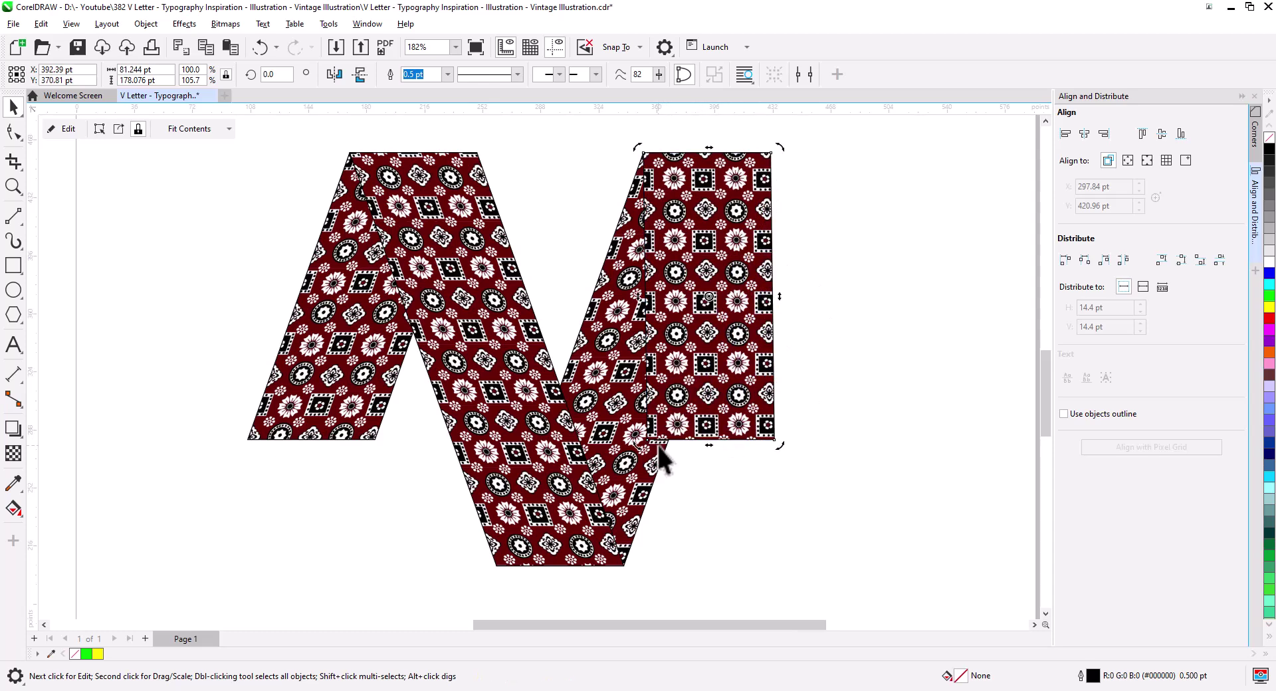
pyautogui.click(731, 479)
# - Skew the left leg's folded piece horizontally in the opposite direction until it hangs straight down, about 81 pt wide
pyautogui.click(349, 398)
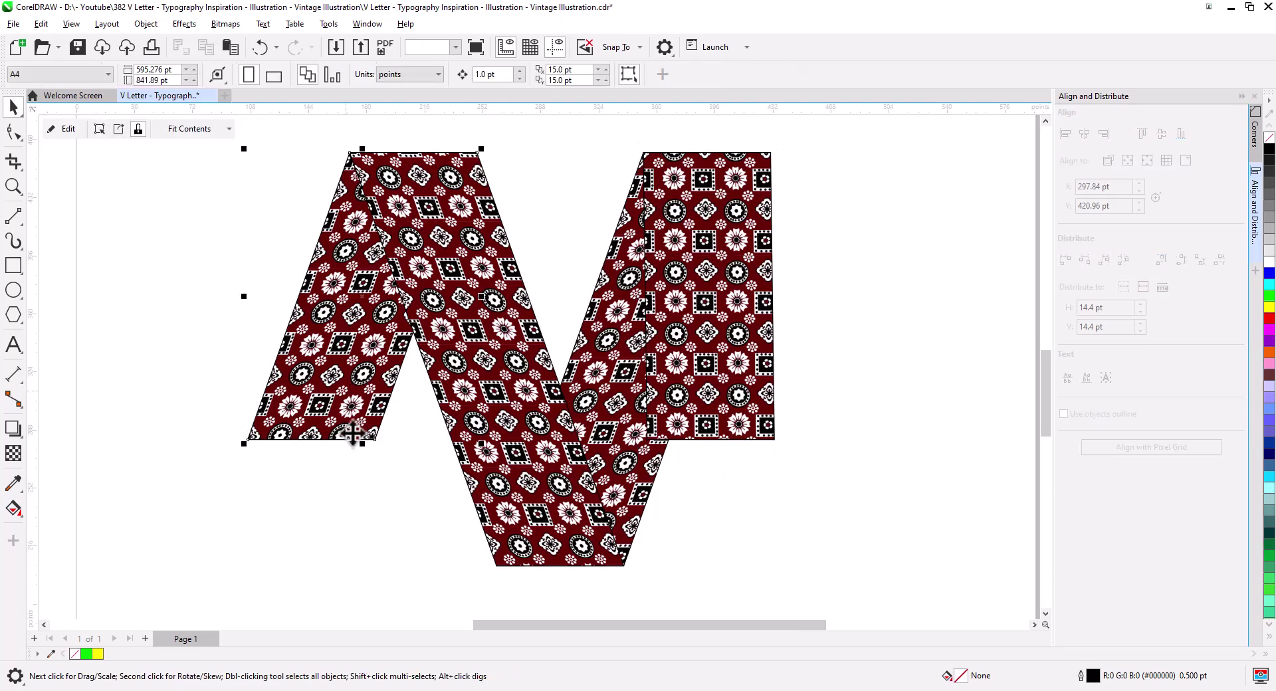
pyautogui.click(312, 440)
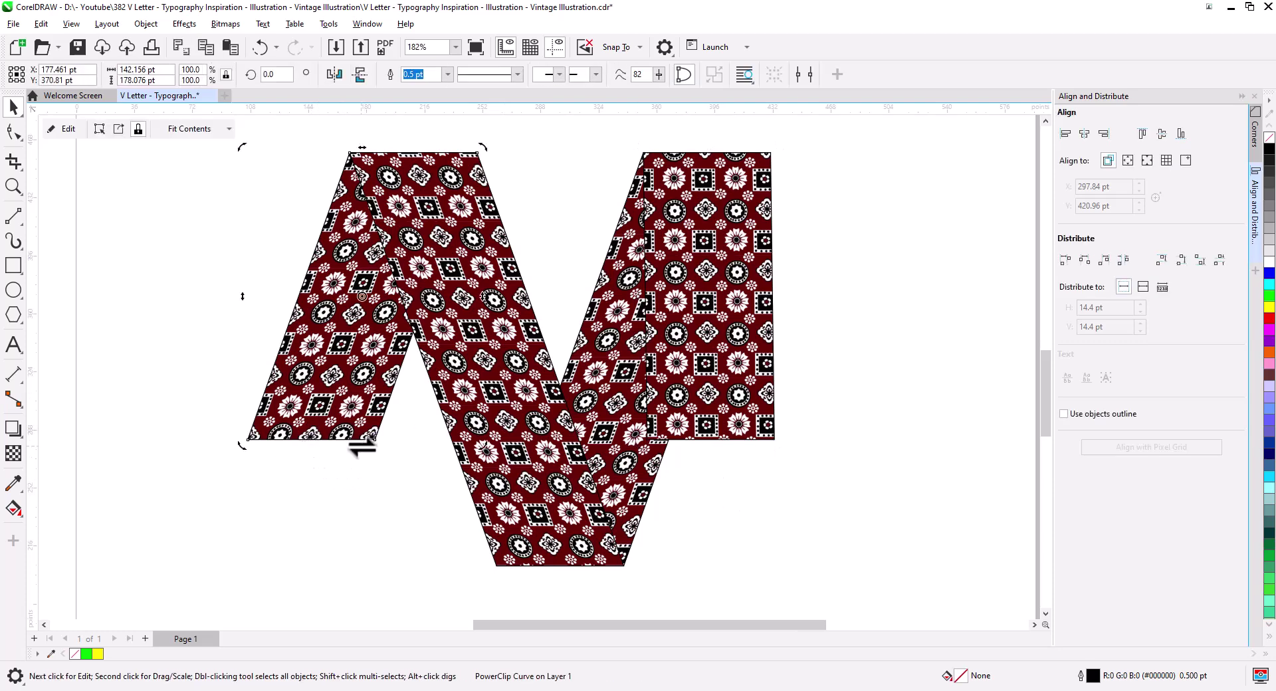
pyautogui.moveTo(363, 446)
pyautogui.mouseDown()
pyautogui.moveTo(487, 443)
pyautogui.moveTo(472, 443)
pyautogui.mouseUp()
pyautogui.click(258, 367)
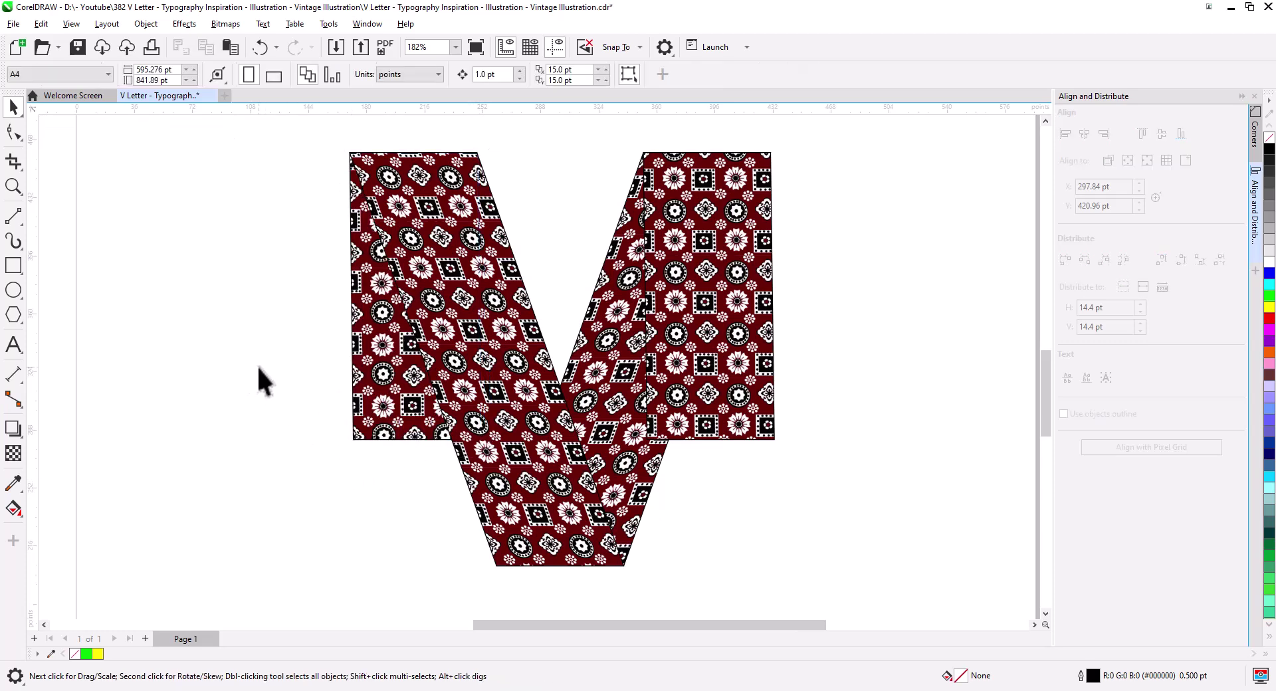
# - Draw a vertical line about 225 pt long with a 2.0 pt yellow outline and place it at the left fold's upper inner corner
pyautogui.click(19, 217)
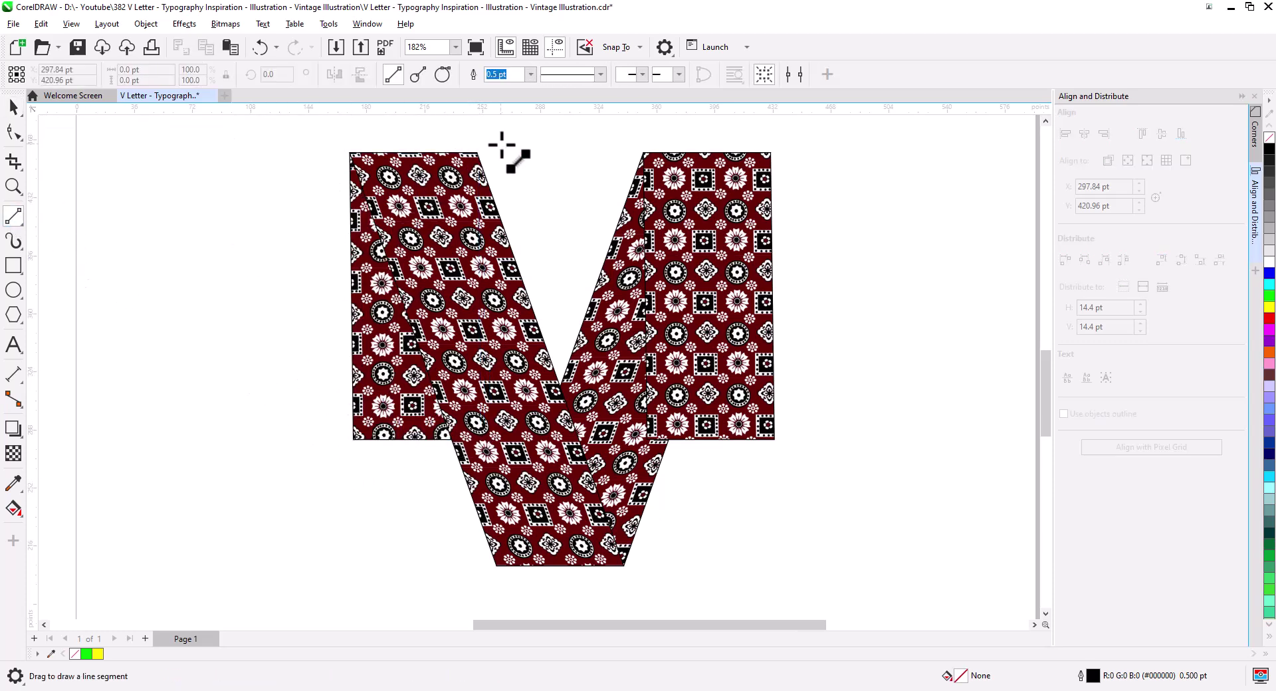
pyautogui.moveTo(500, 144); pyautogui.dragTo(507, 509)
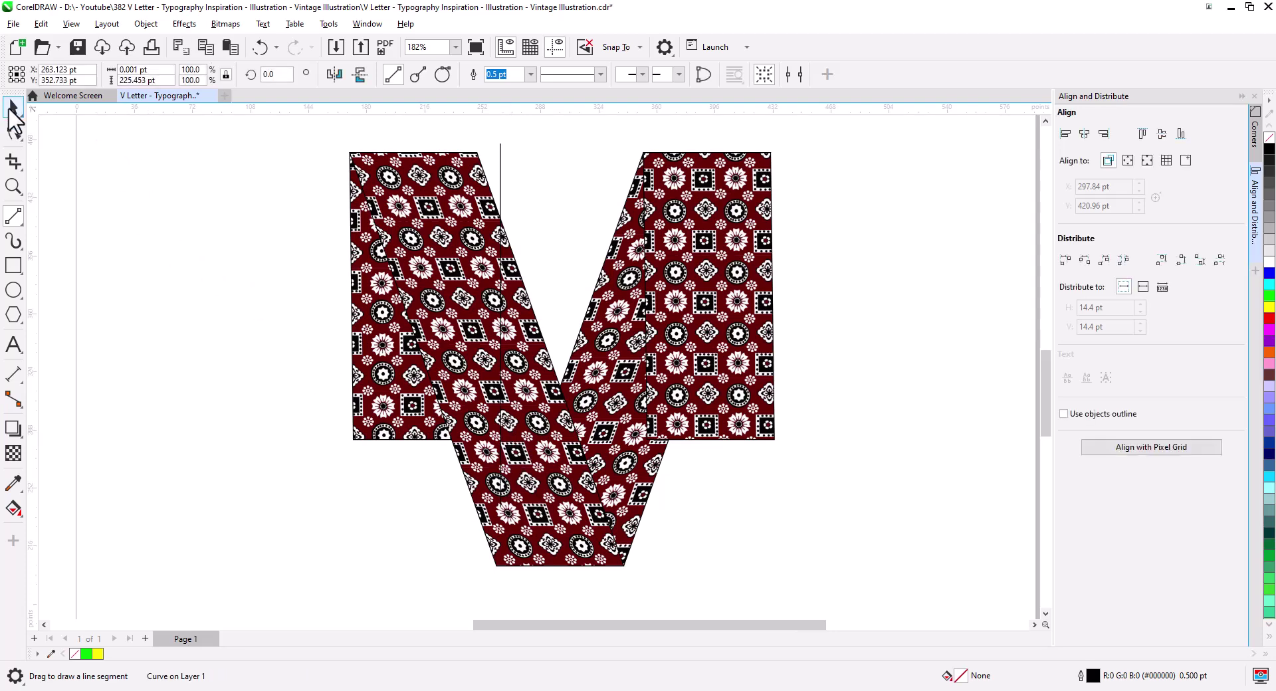
pyautogui.click(12, 109)
pyautogui.click(448, 74)
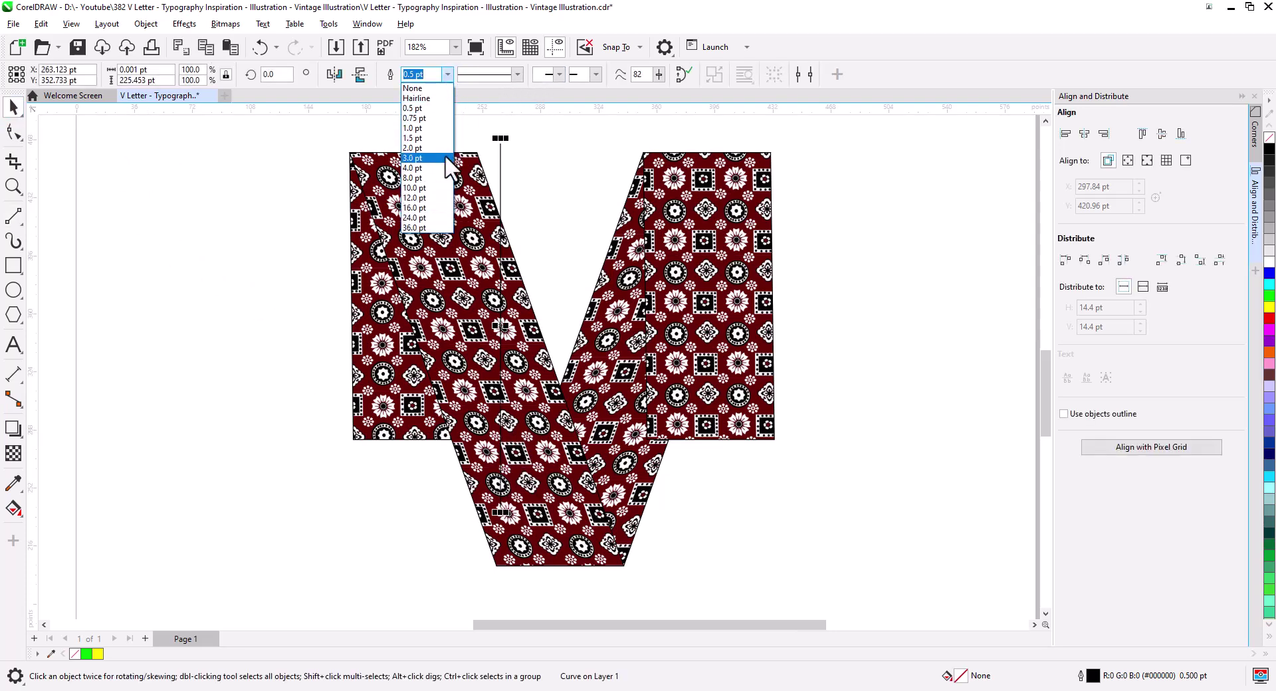
pyautogui.click(444, 147)
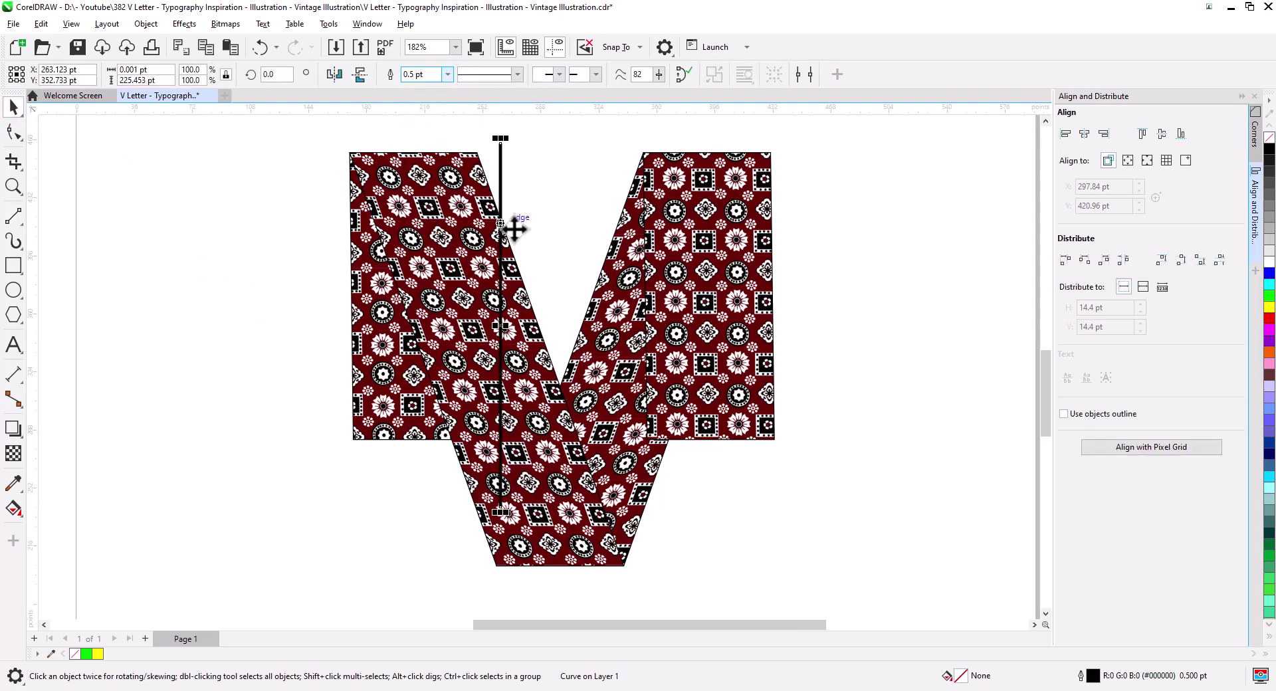
pyautogui.rightClick(1268, 308)
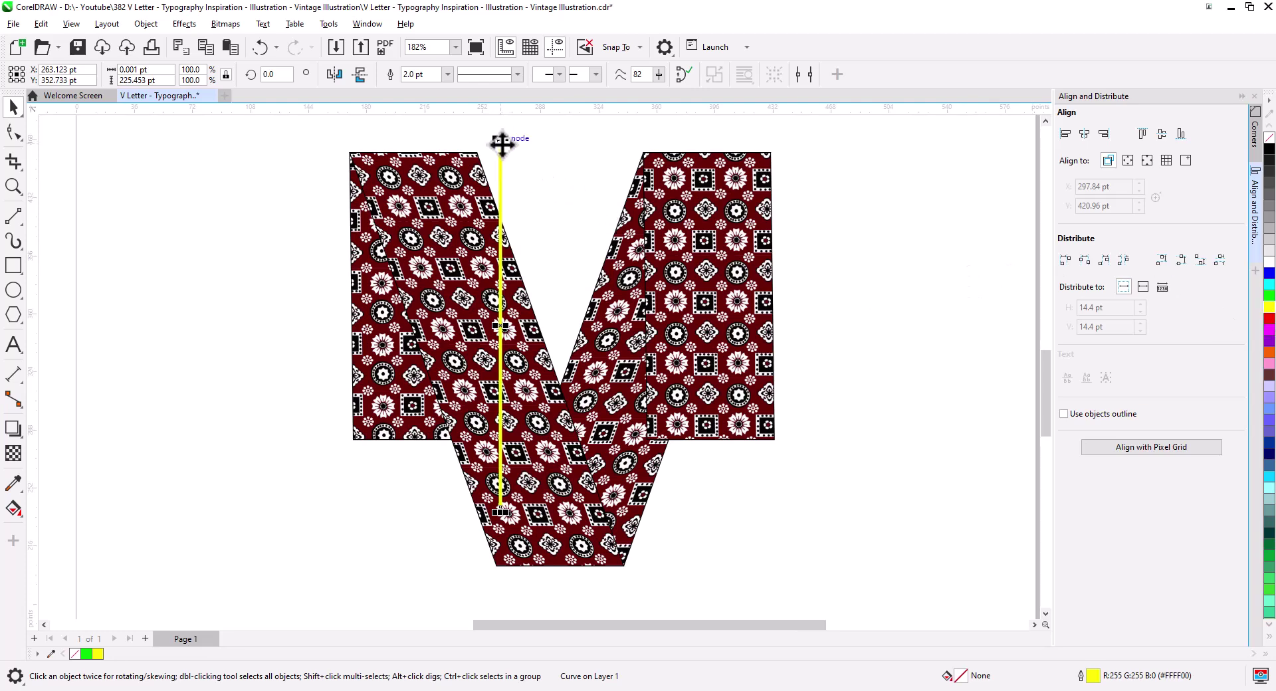
pyautogui.moveTo(502, 143); pyautogui.dragTo(478, 155)
# - Fine-tune the left folded piece's horizontal skew so its lower inner corner meets the yellow line, about 79 pt wide
pyautogui.click(383, 329)
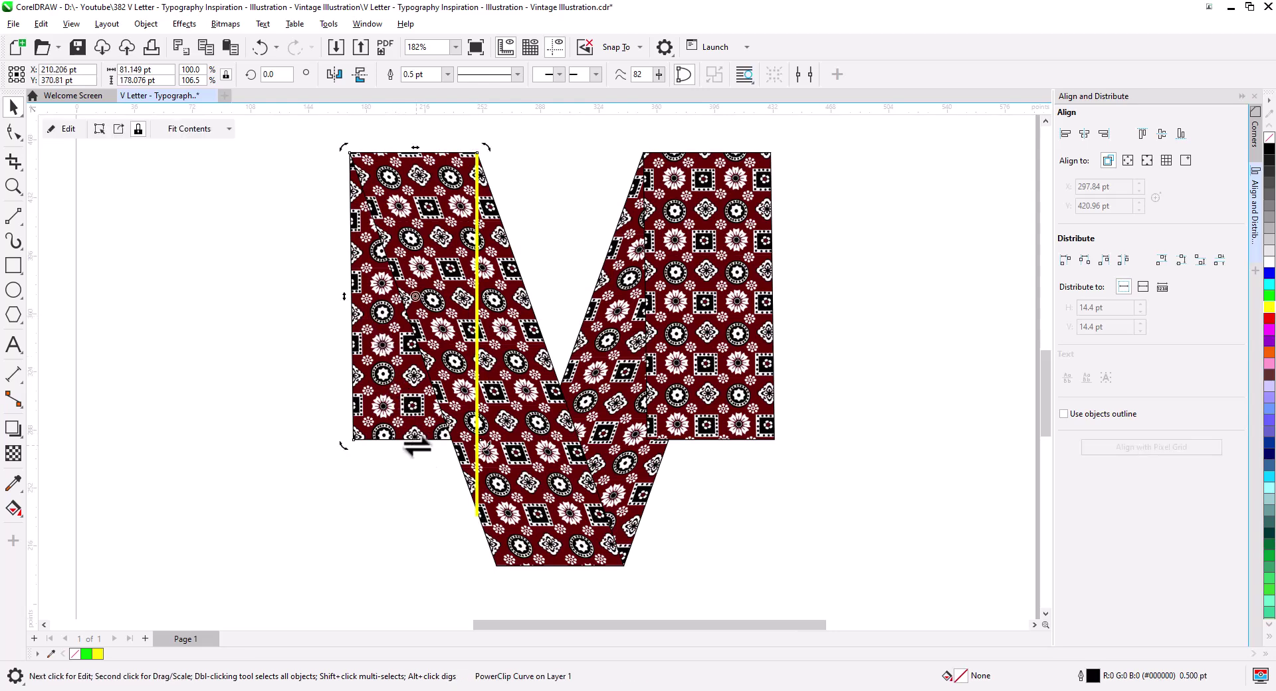
pyautogui.scroll(3, 418, 446)
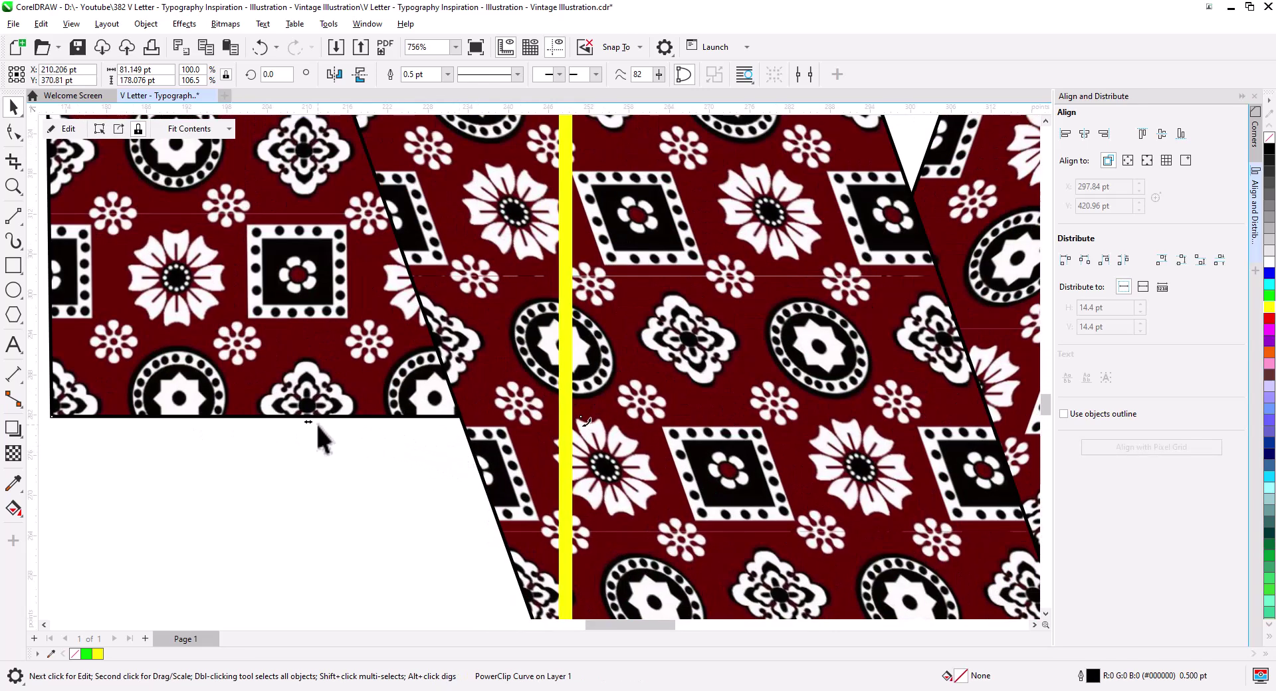
pyautogui.moveTo(308, 423); pyautogui.dragTo(301, 420)
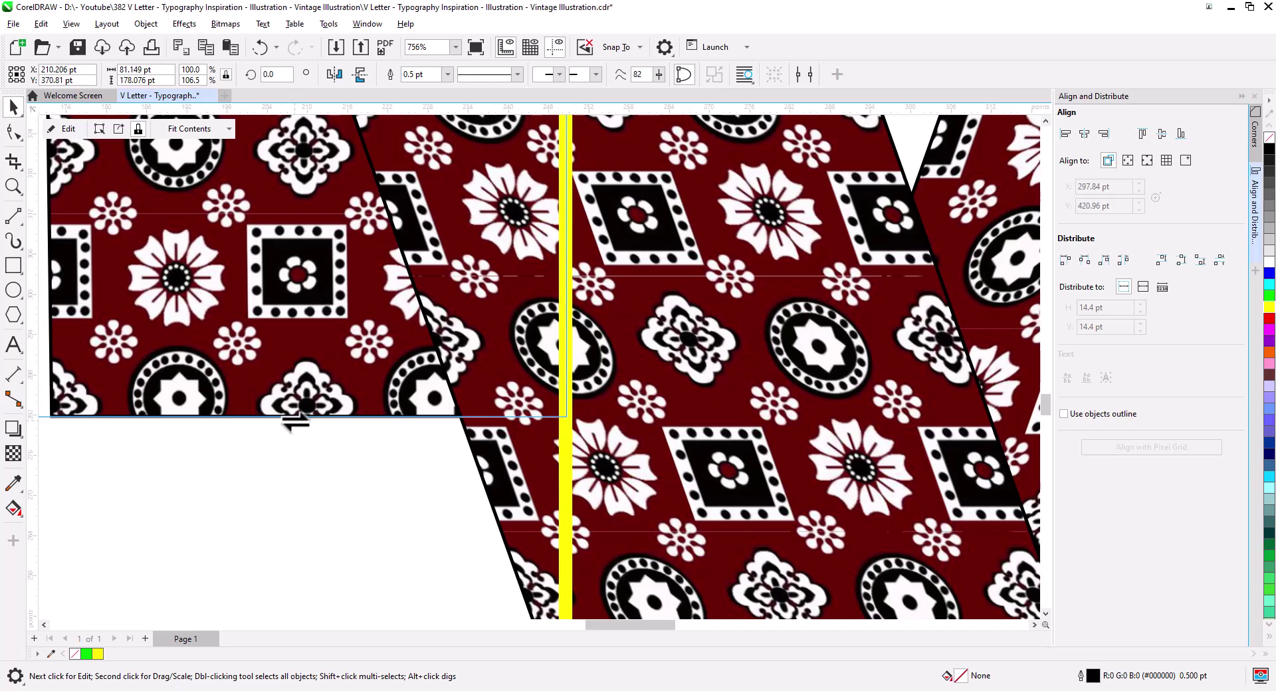
pyautogui.moveTo(296, 422); pyautogui.dragTo(296, 422)
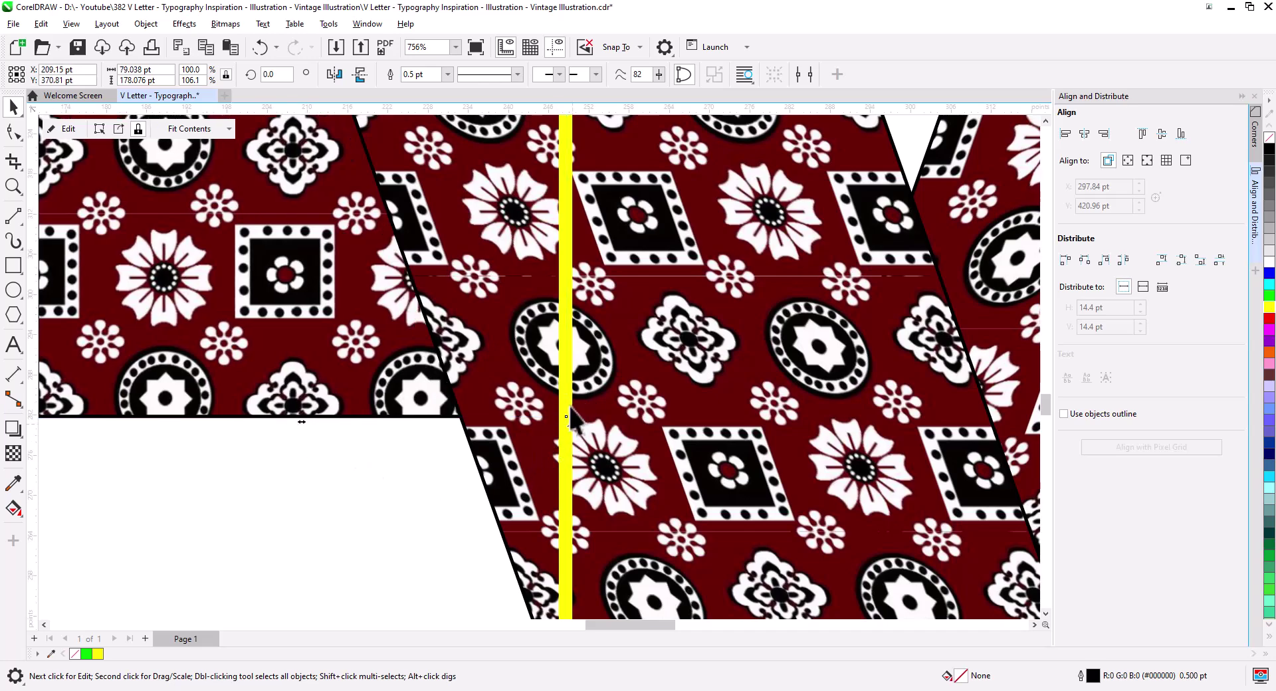
# - Move the yellow vertical line to the right folded piece's upper outer corner
pyautogui.scroll(-5, 569, 407)
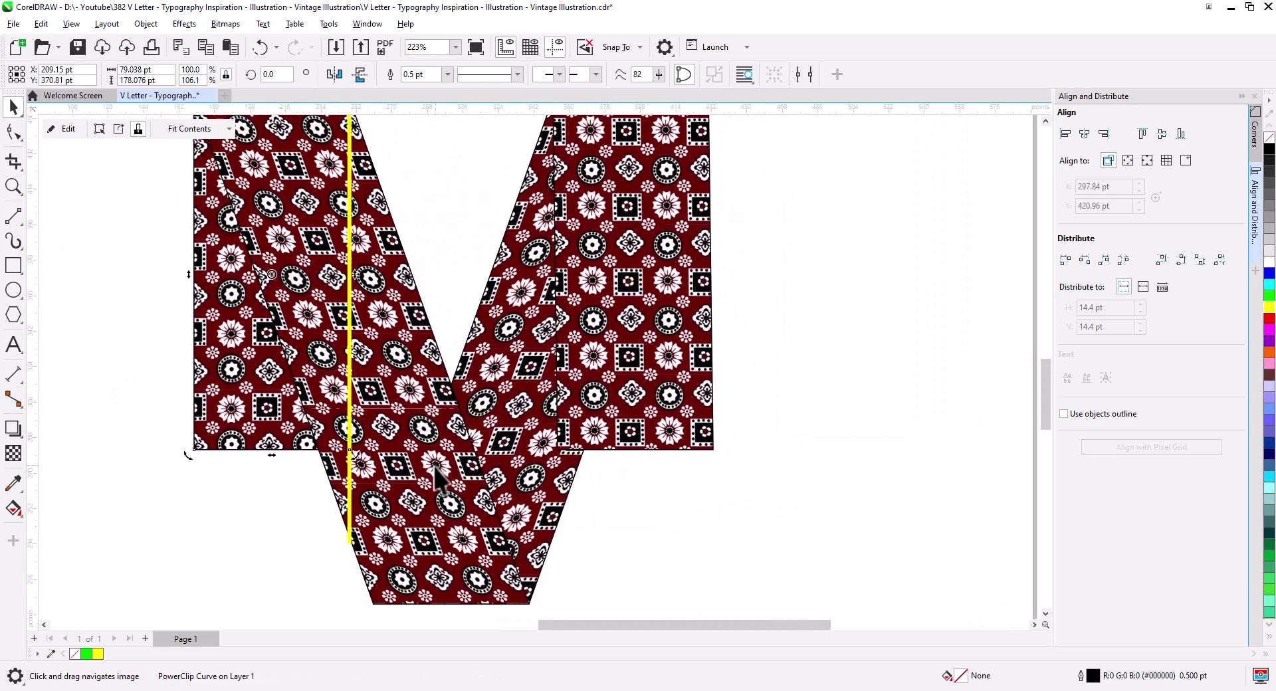
pyautogui.moveTo(445, 359); pyautogui.dragTo(439, 441)
pyautogui.click(436, 264)
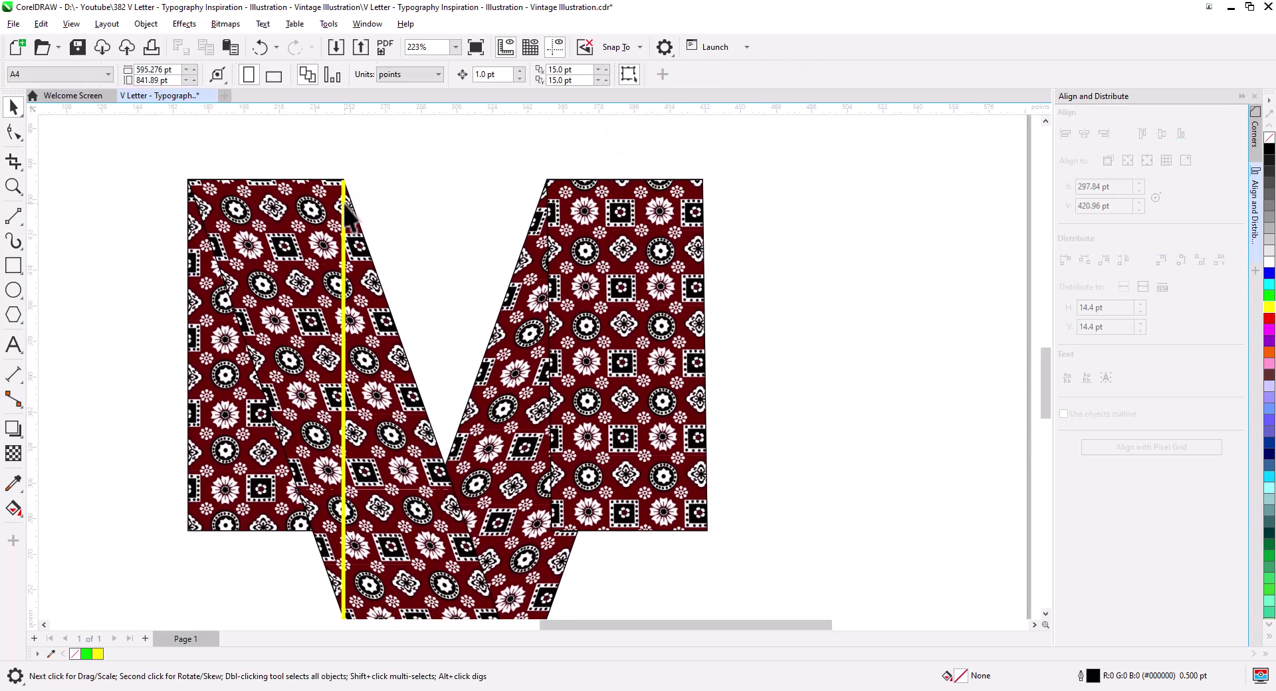
pyautogui.moveTo(345, 207); pyautogui.dragTo(704, 179)
pyautogui.scroll(2, 730, 523)
pyautogui.moveTo(715, 570); pyautogui.dragTo(764, 447)
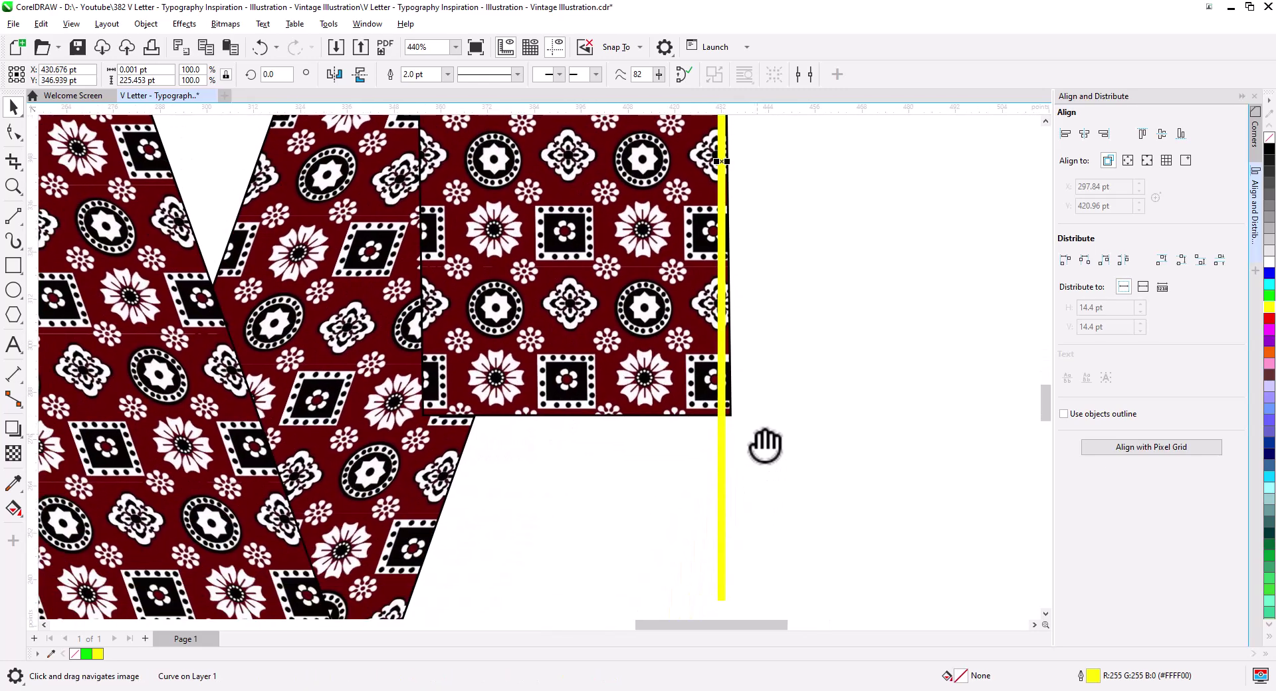
# - Skew the right folded piece horizontally until its lower outer corner meets the yellow line, about 79 pt wide, and delete the line
pyautogui.scroll(2, 755, 433)
pyautogui.click(565, 397)
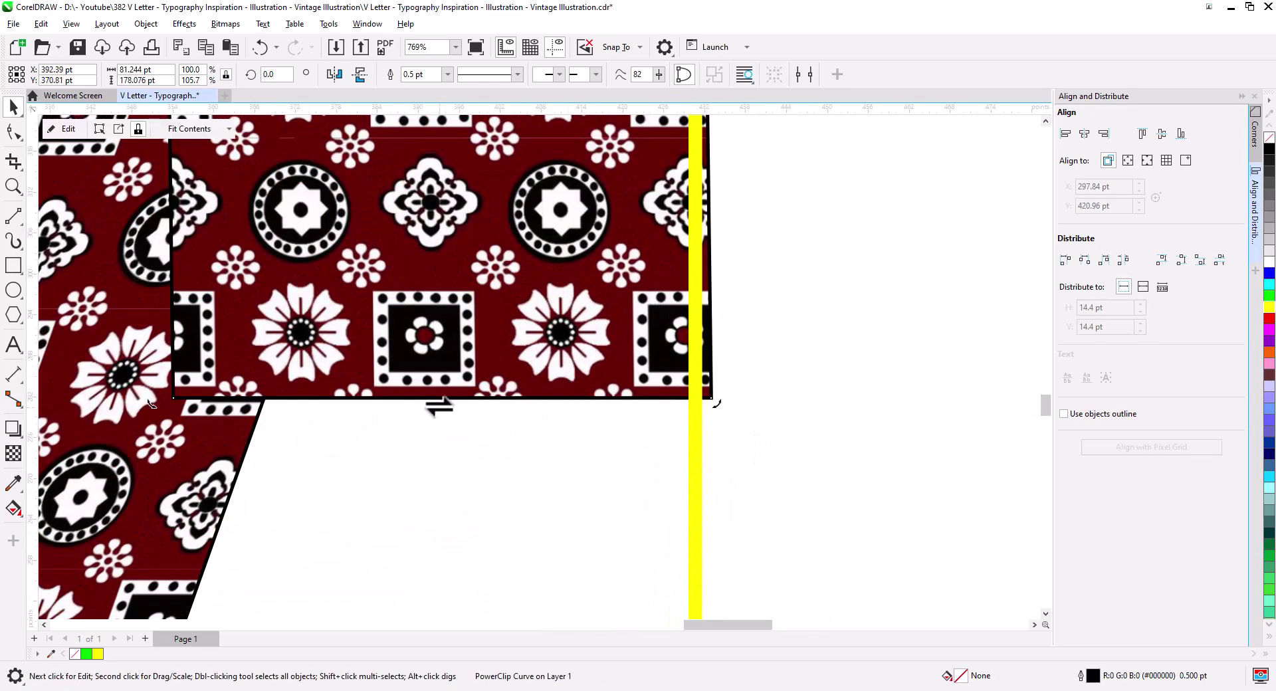
pyautogui.moveTo(432, 402); pyautogui.dragTo(417, 404)
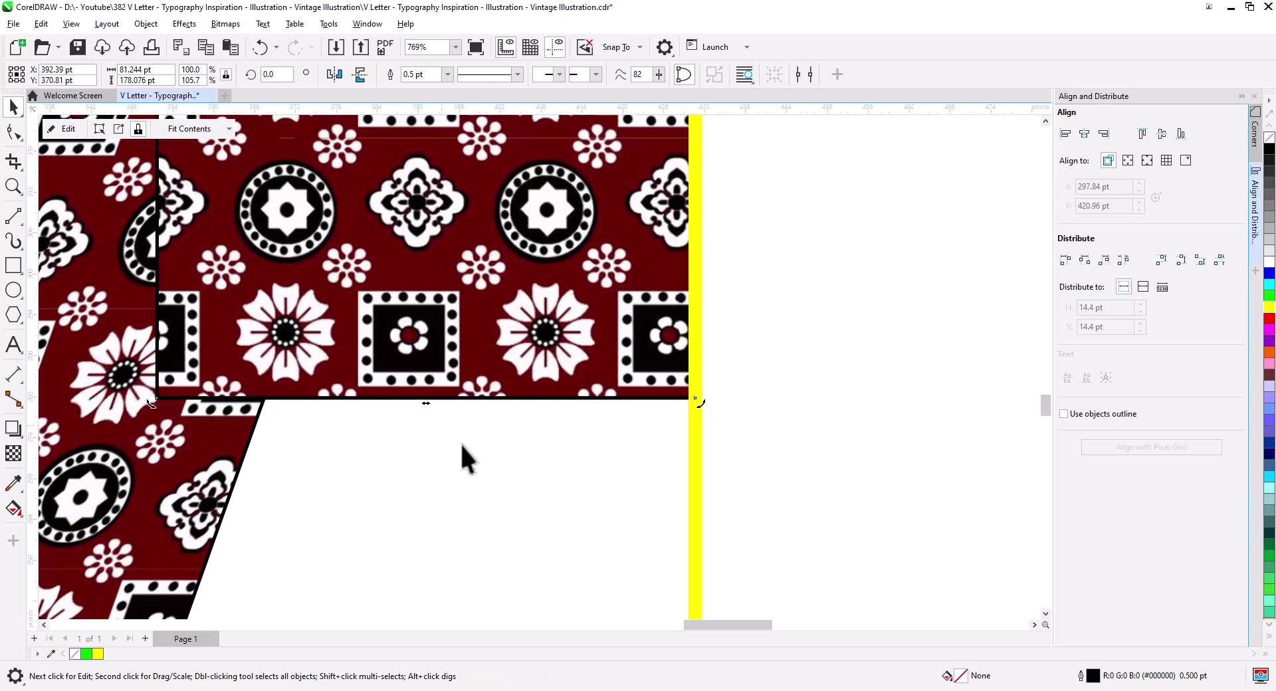
pyautogui.click(693, 478)
pyautogui.press('Delete')
# - Draw a horizontal line about 109 pt long across the right folded piece and move it up to the piece's mid-height
pyautogui.scroll(-4, 606, 466)
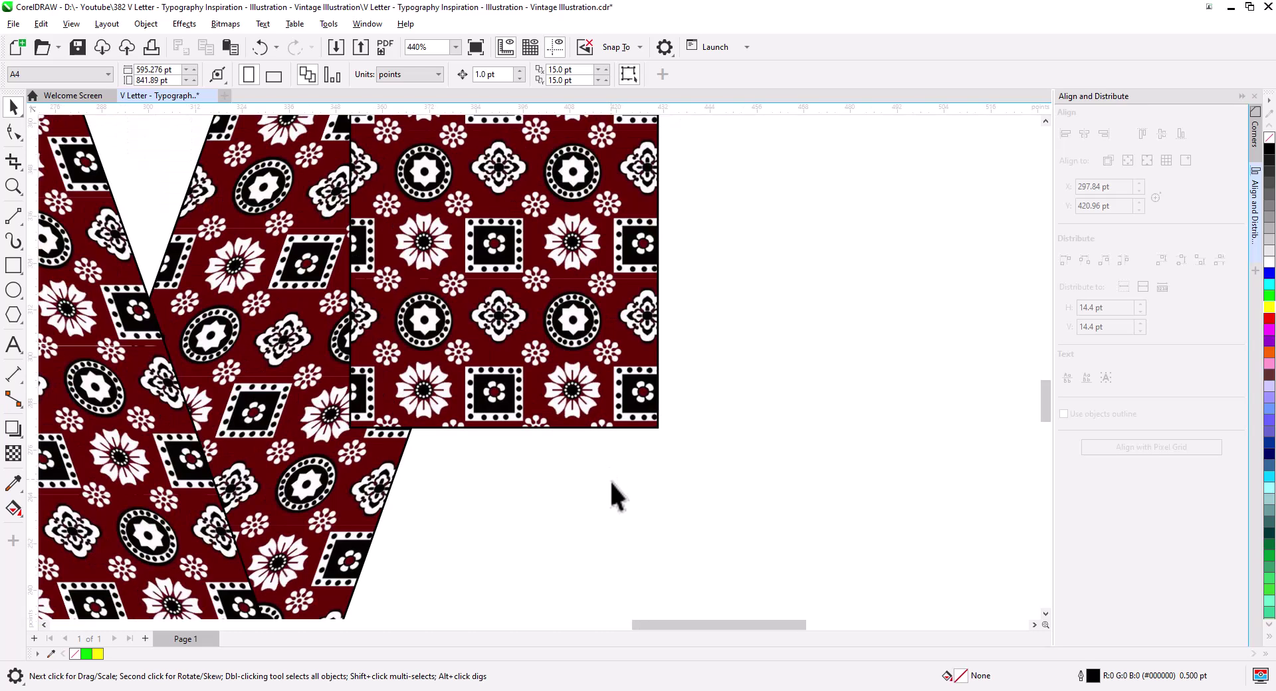
pyautogui.moveTo(631, 489); pyautogui.dragTo(590, 516)
pyautogui.scroll(-2, 592, 519)
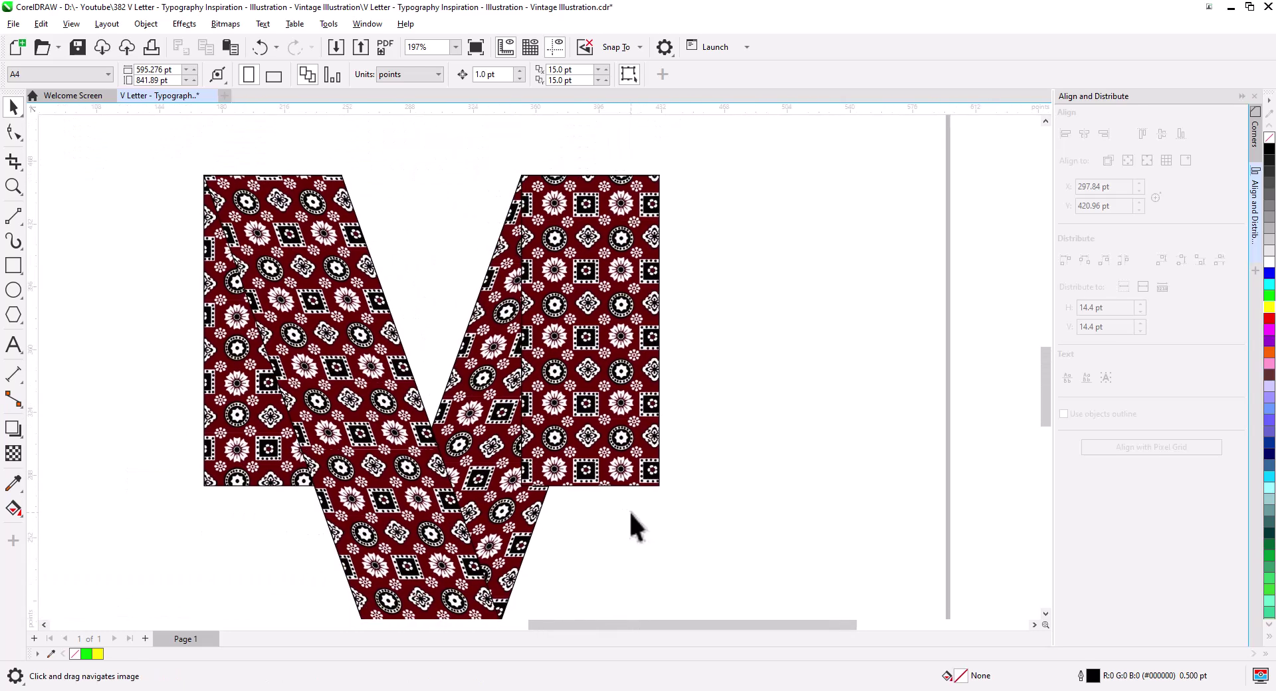
pyautogui.click(15, 216)
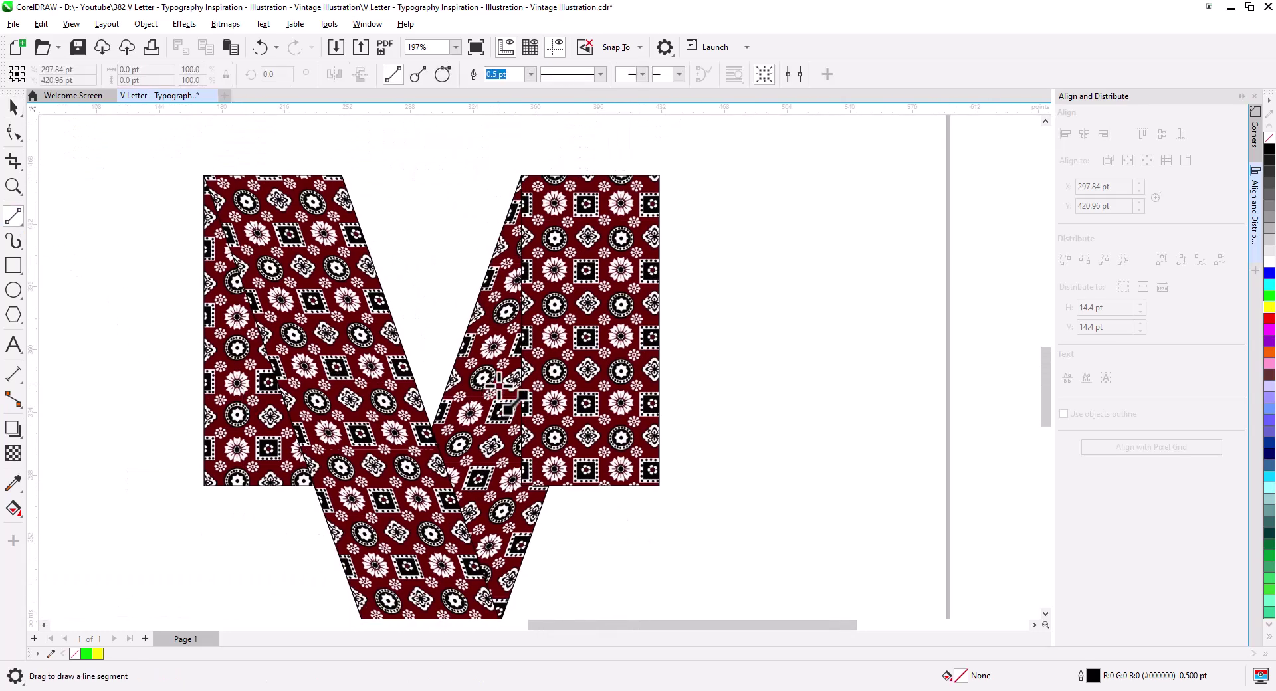
pyautogui.moveTo(500, 381); pyautogui.dragTo(689, 382)
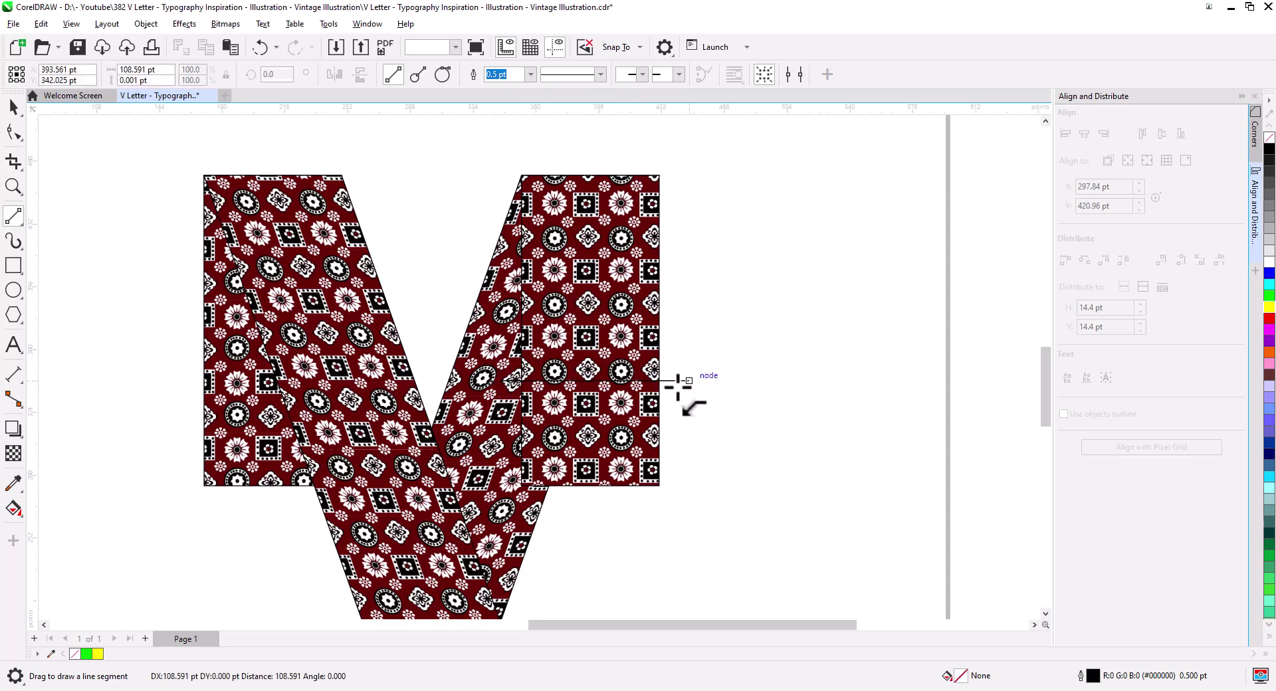
pyautogui.click(9, 113)
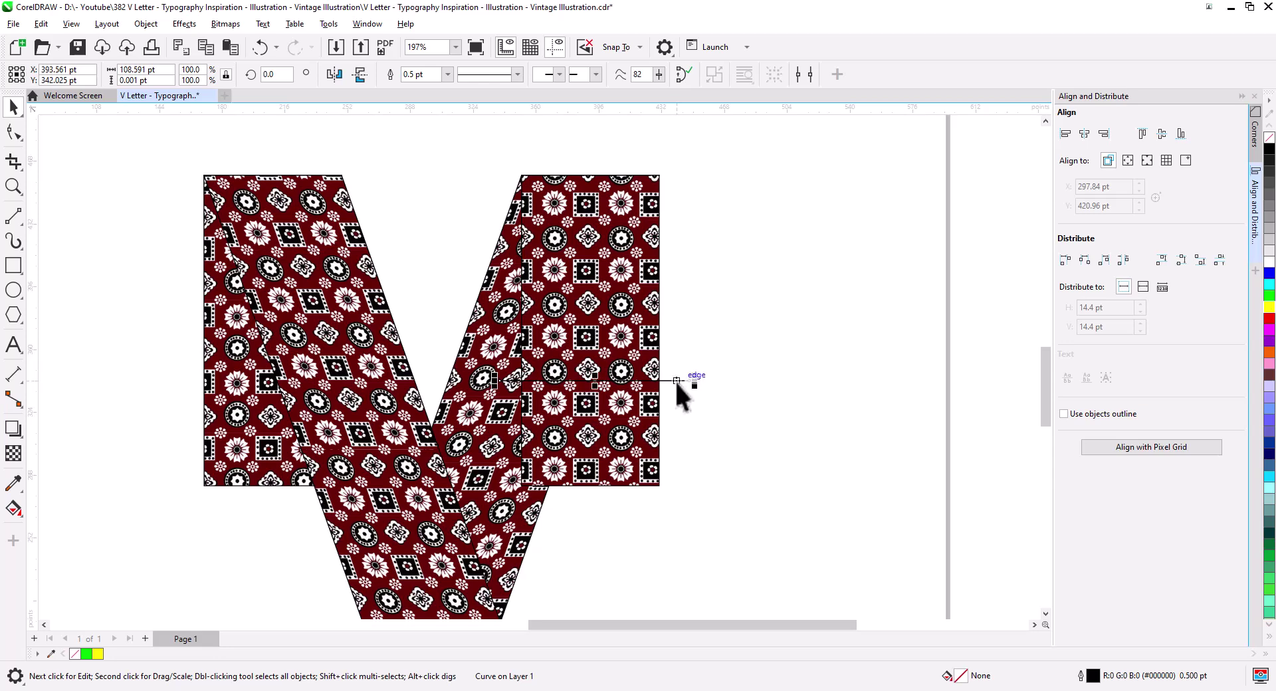
pyautogui.click(677, 381)
pyautogui.moveTo(678, 315); pyautogui.dragTo(678, 331)
# - Split the right folded piece along the horizontal line with Back Minus Front, break the PowerClip apart and remove its lower half
pyautogui.keyDown('shift'); pyautogui.click(635, 284); pyautogui.keyUp('shift')
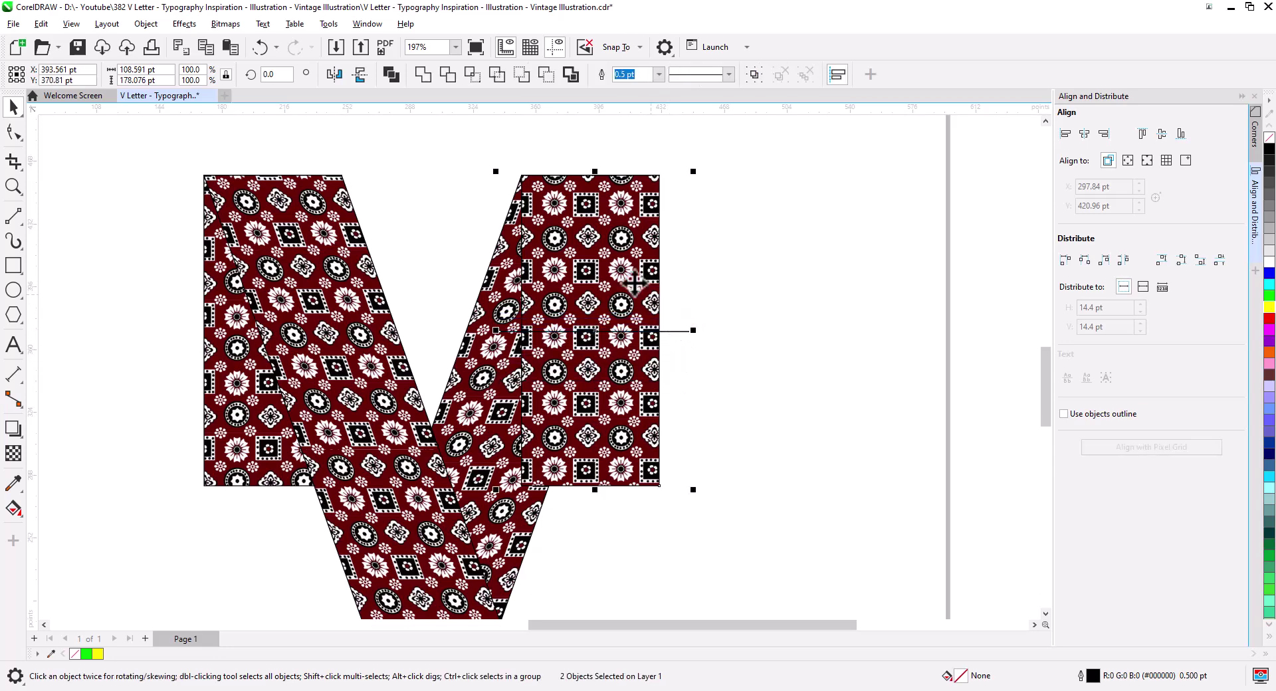
pyautogui.click(545, 74)
pyautogui.rightClick(634, 278)
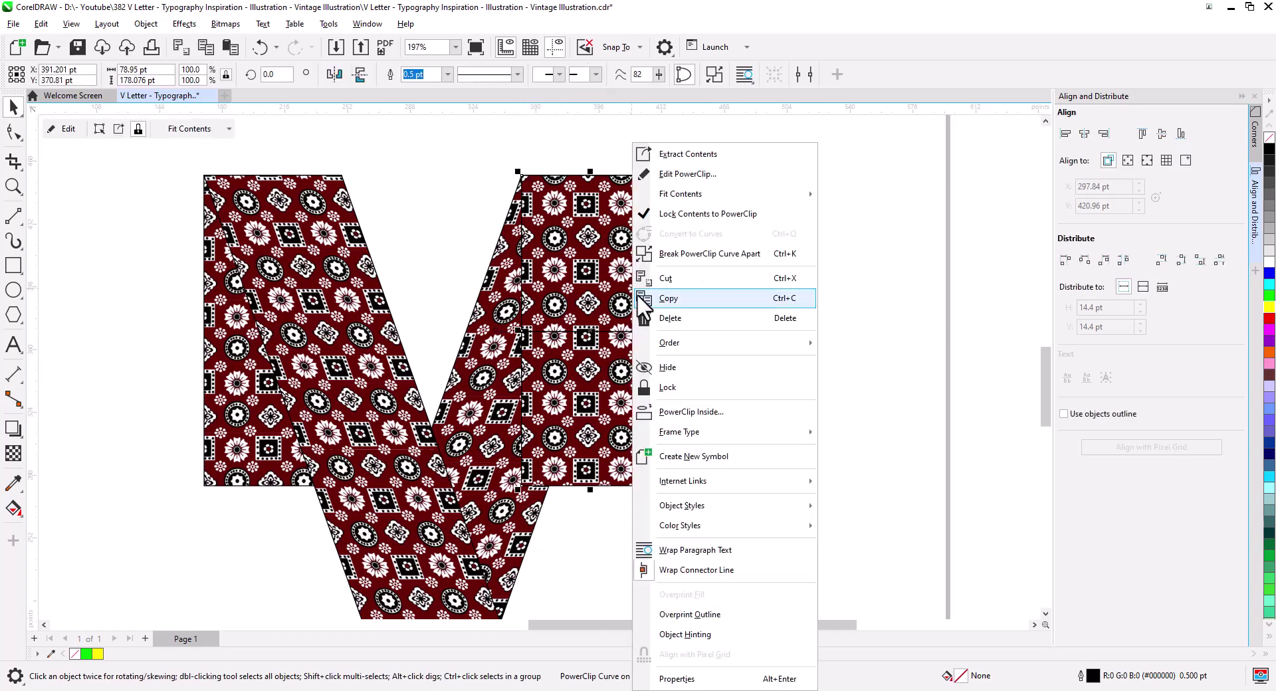
pyautogui.click(711, 278)
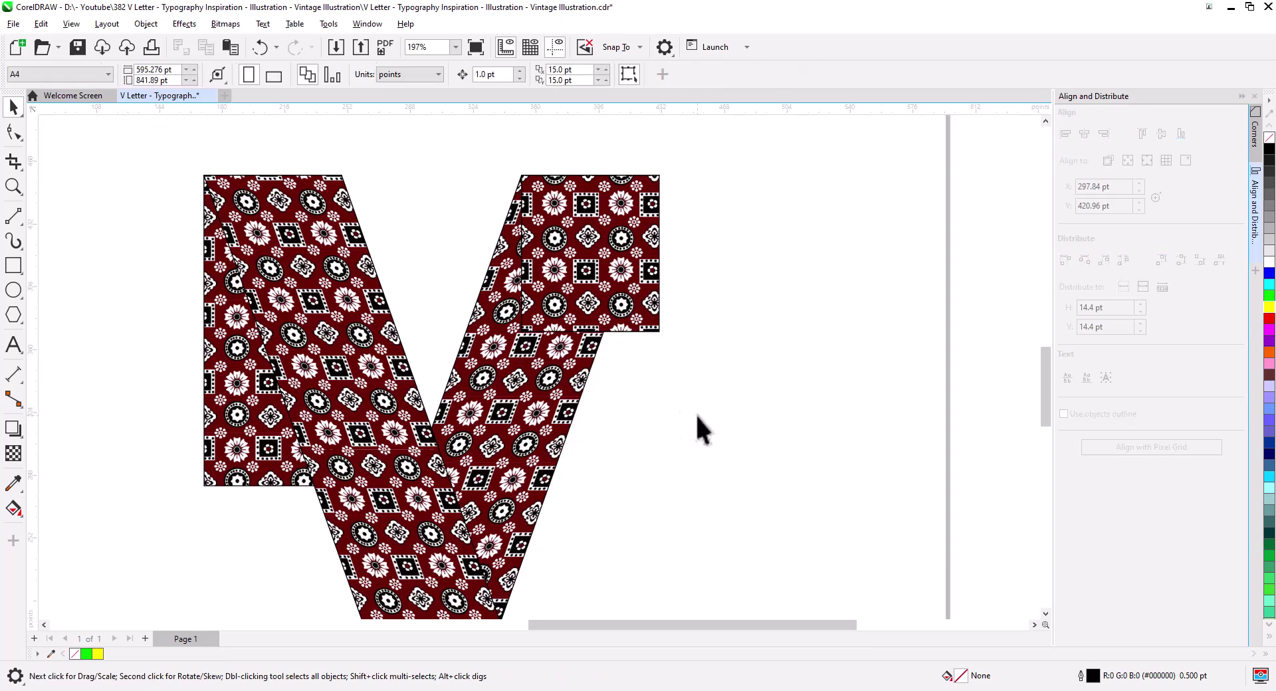
# - Draw a horizontal line about 142 pt long across the lower part of the left folded piece
pyautogui.moveTo(643, 433); pyautogui.dragTo(821, 444)
pyautogui.moveTo(528, 465); pyautogui.dragTo(530, 439)
pyautogui.press('space')
pyautogui.click(7, 223)
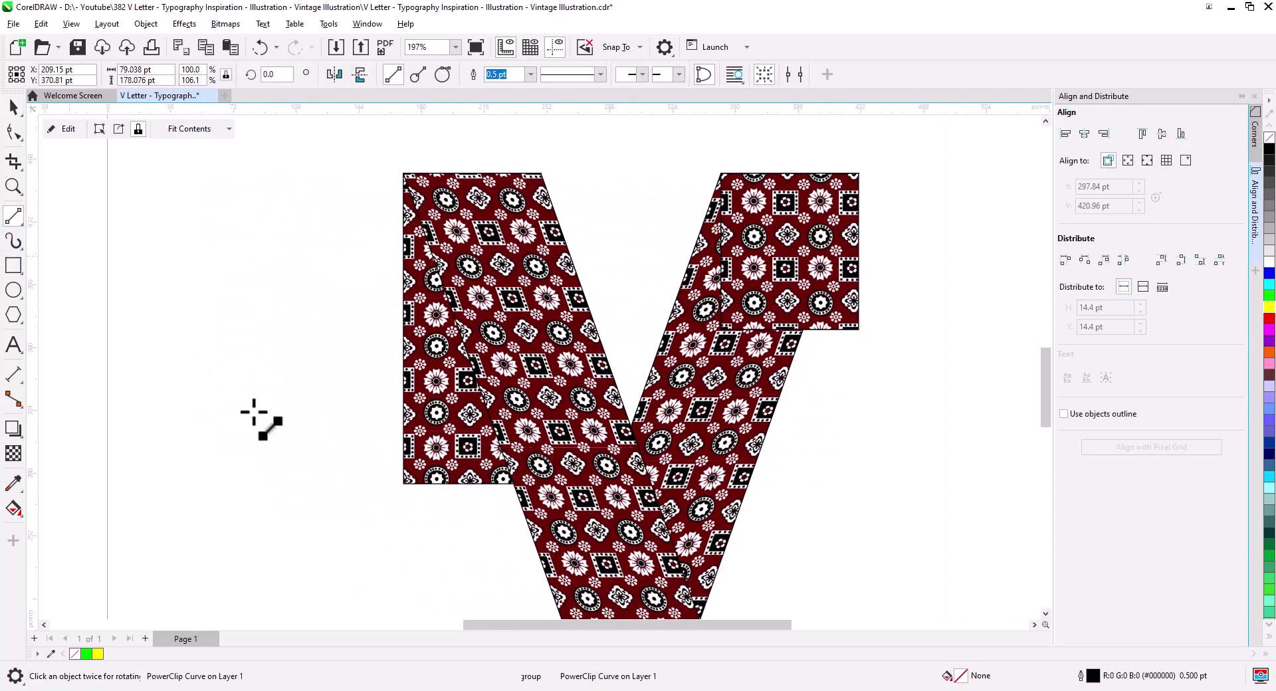
pyautogui.moveTo(349, 411); pyautogui.dragTo(594, 410)
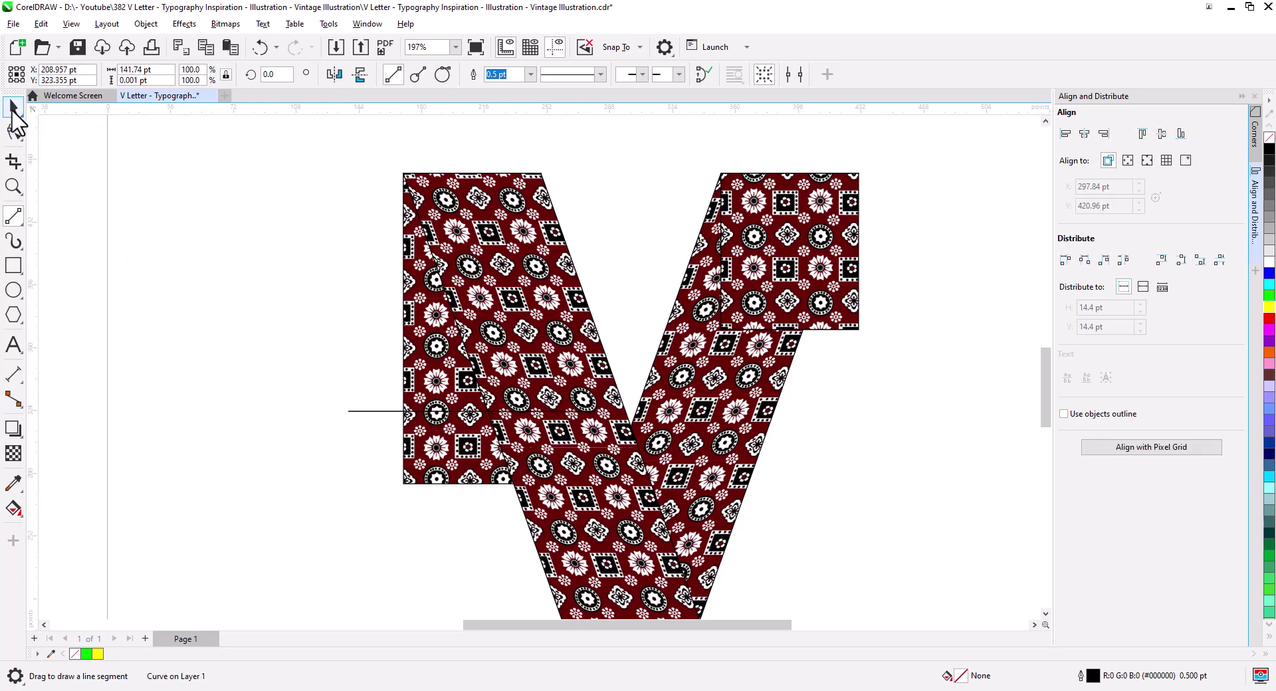
pyautogui.click(14, 108)
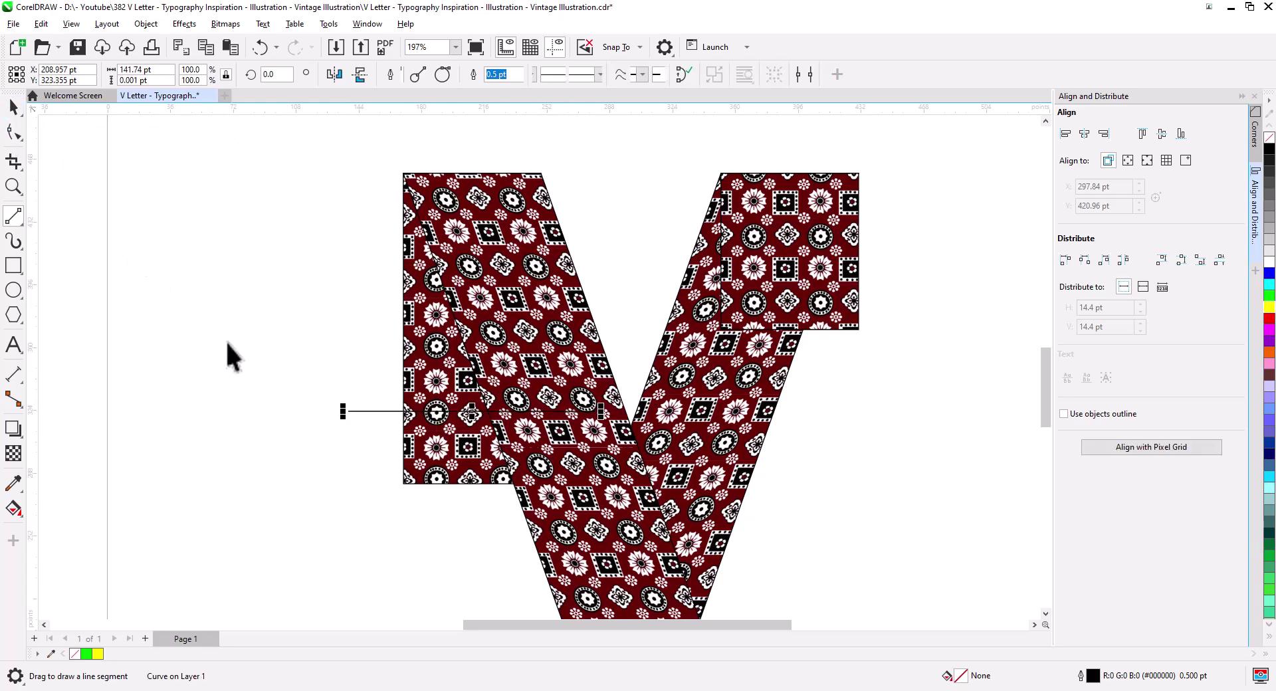
# - Split the left folded piece along its horizontal line with Back Minus Front, break the PowerClip apart and delete the part below
pyautogui.keyDown('shift'); pyautogui.click(442, 459); pyautogui.keyUp('shift')
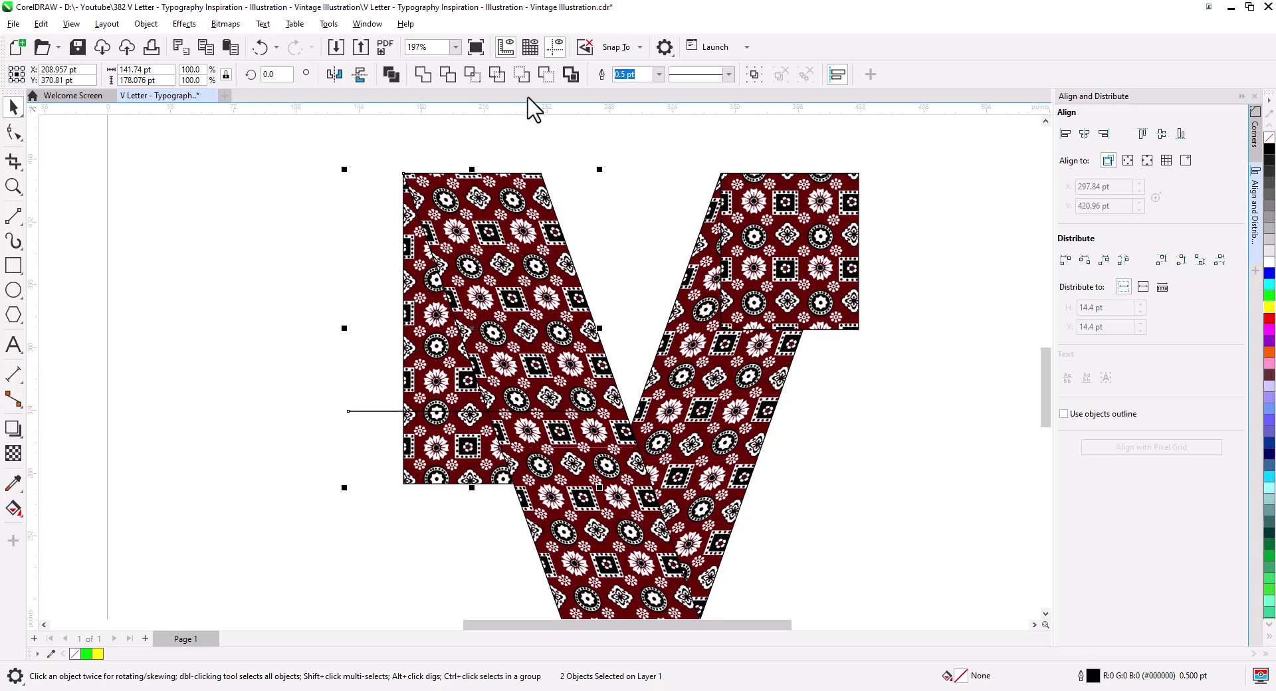
pyautogui.click(545, 74)
pyautogui.rightClick(440, 409)
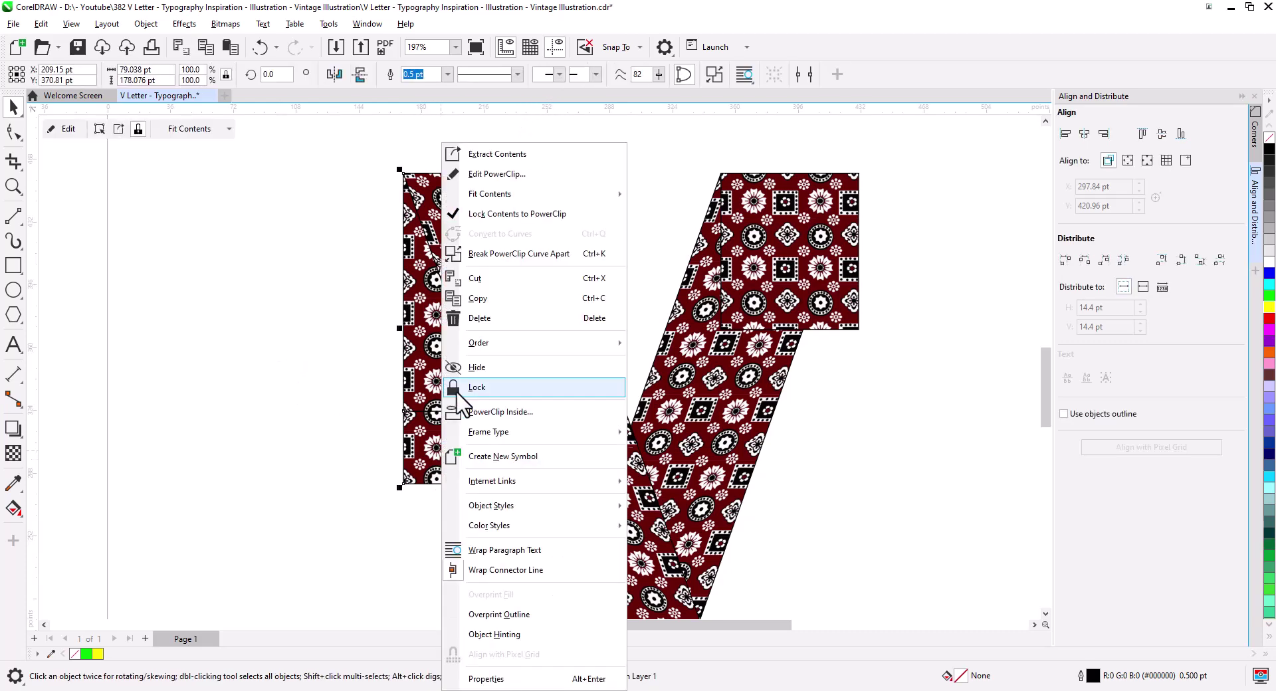
pyautogui.click(529, 254)
pyautogui.click(390, 450)
pyautogui.click(419, 452)
pyautogui.press('Delete')
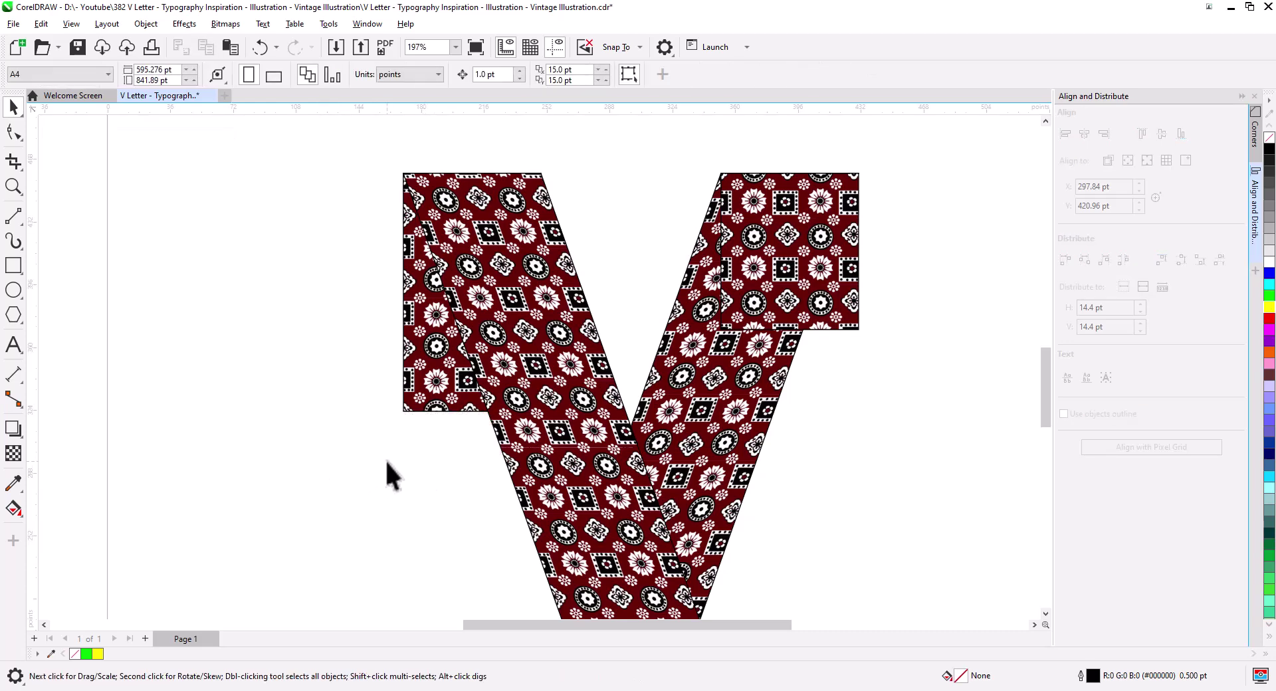
# - Give both diagonal legs and both folded pieces a yellow outline
pyautogui.click(530, 401)
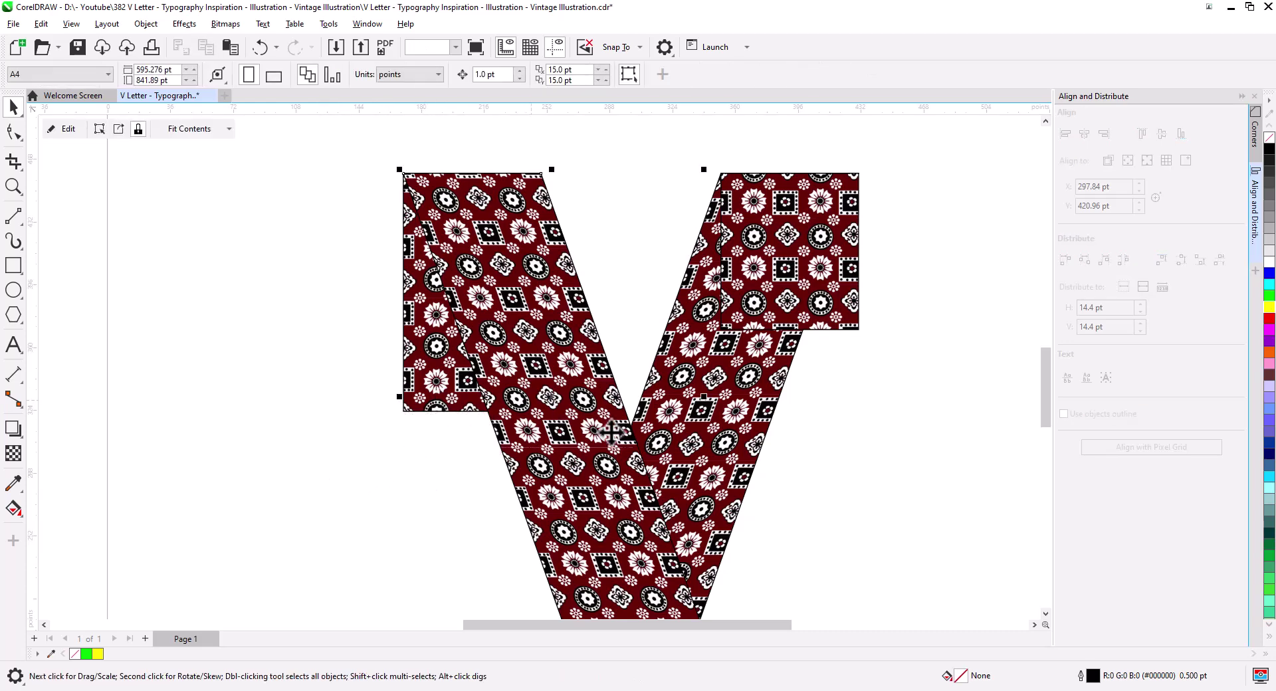
pyautogui.keyDown('shift'); pyautogui.click(689, 410); pyautogui.keyUp('shift')
pyautogui.rightClick(1269, 307)
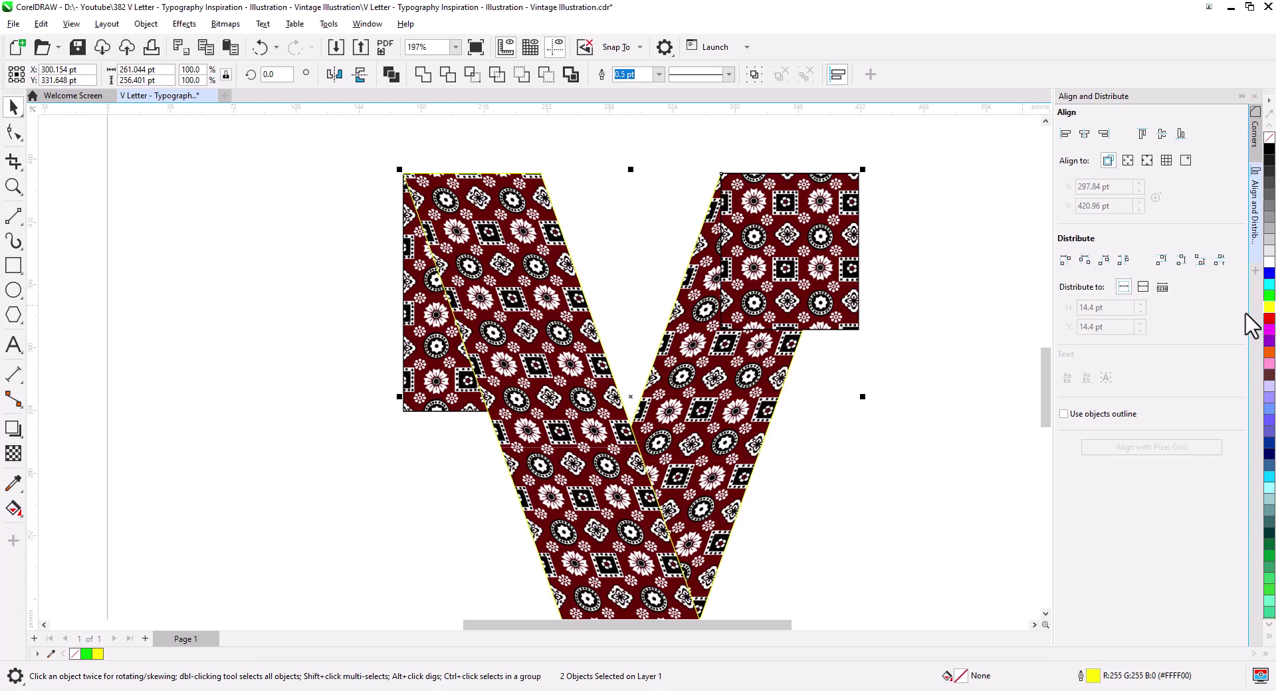
pyautogui.click(805, 313)
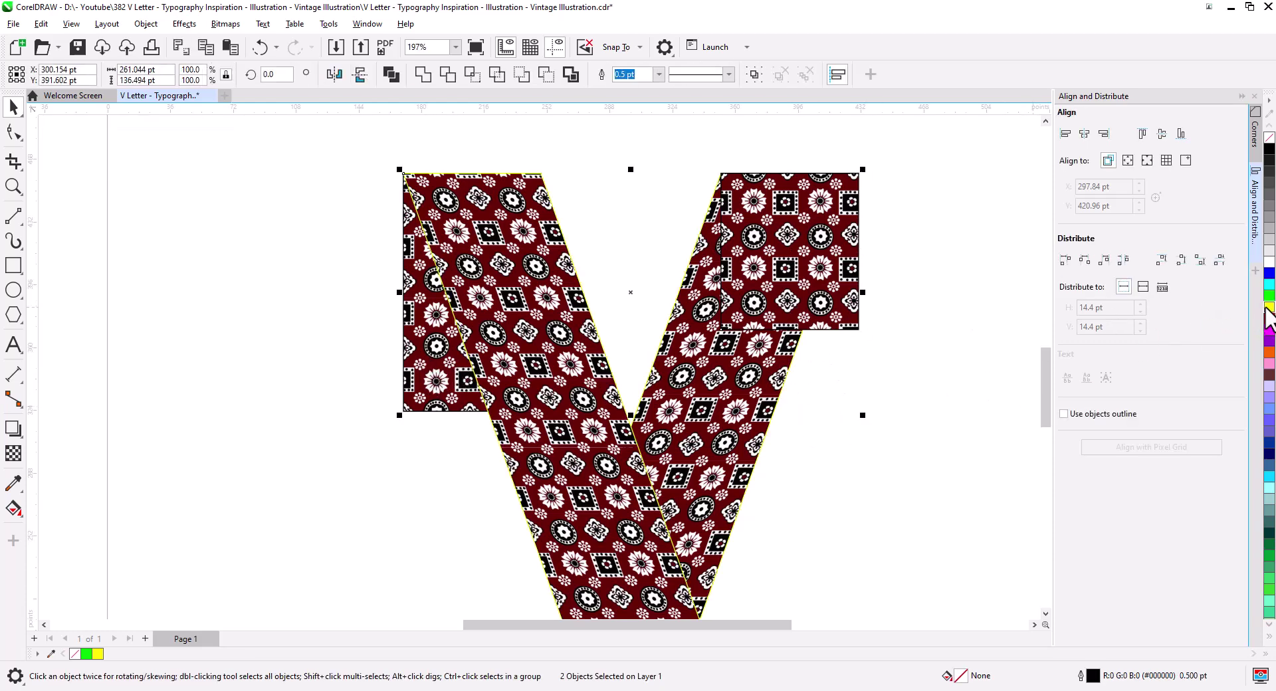
pyautogui.click(922, 396)
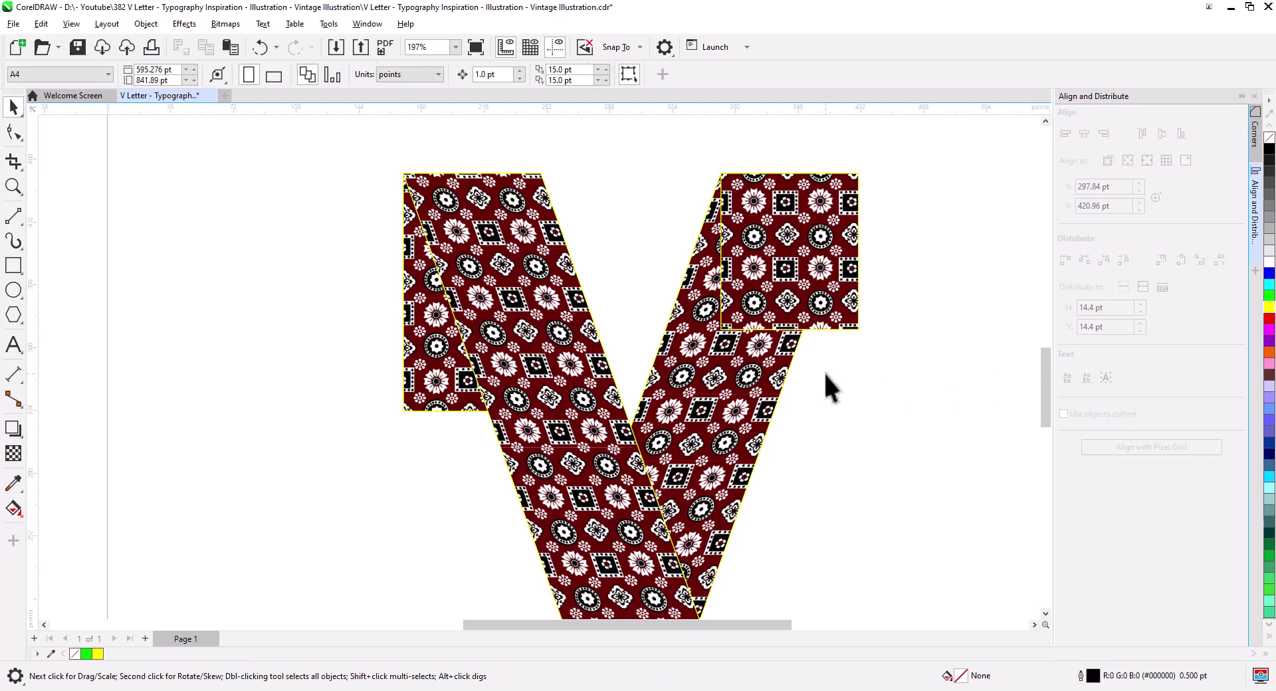
# - Open the right folded piece's PowerClip contents for editing and select the pattern group inside
pyautogui.scroll(3, 827, 372)
pyautogui.scroll(-2, 840, 424)
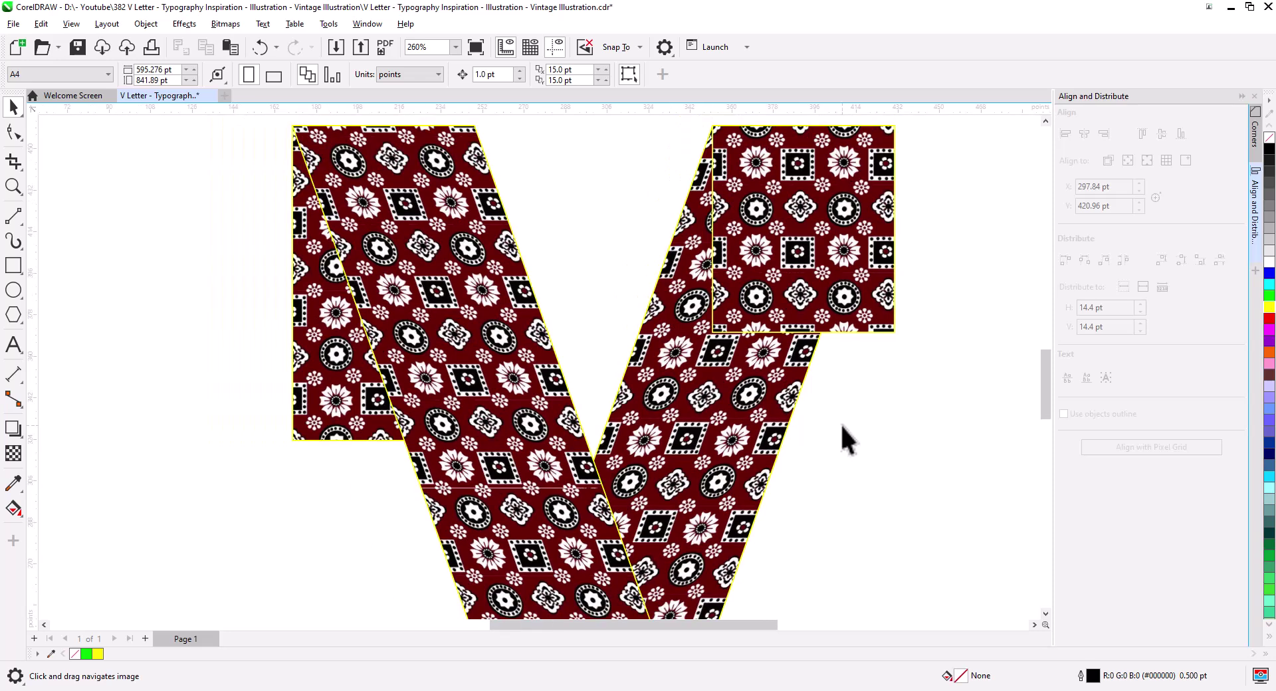
pyautogui.click(854, 333)
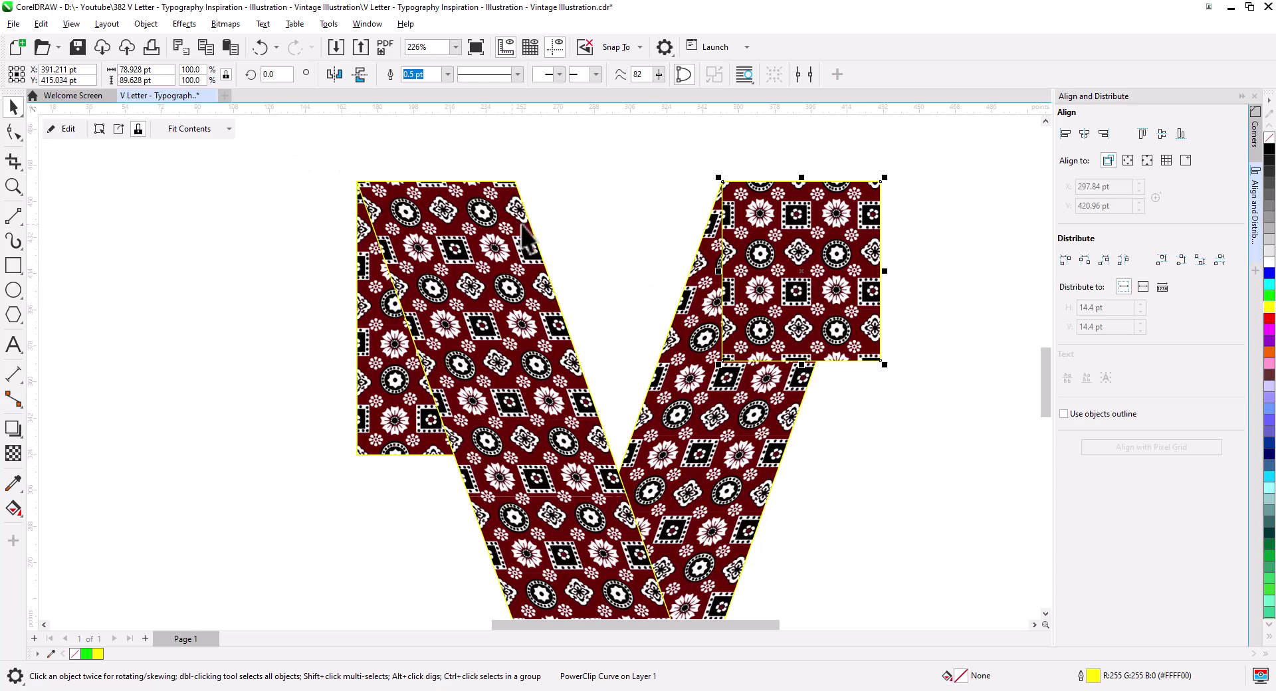
pyautogui.click(68, 129)
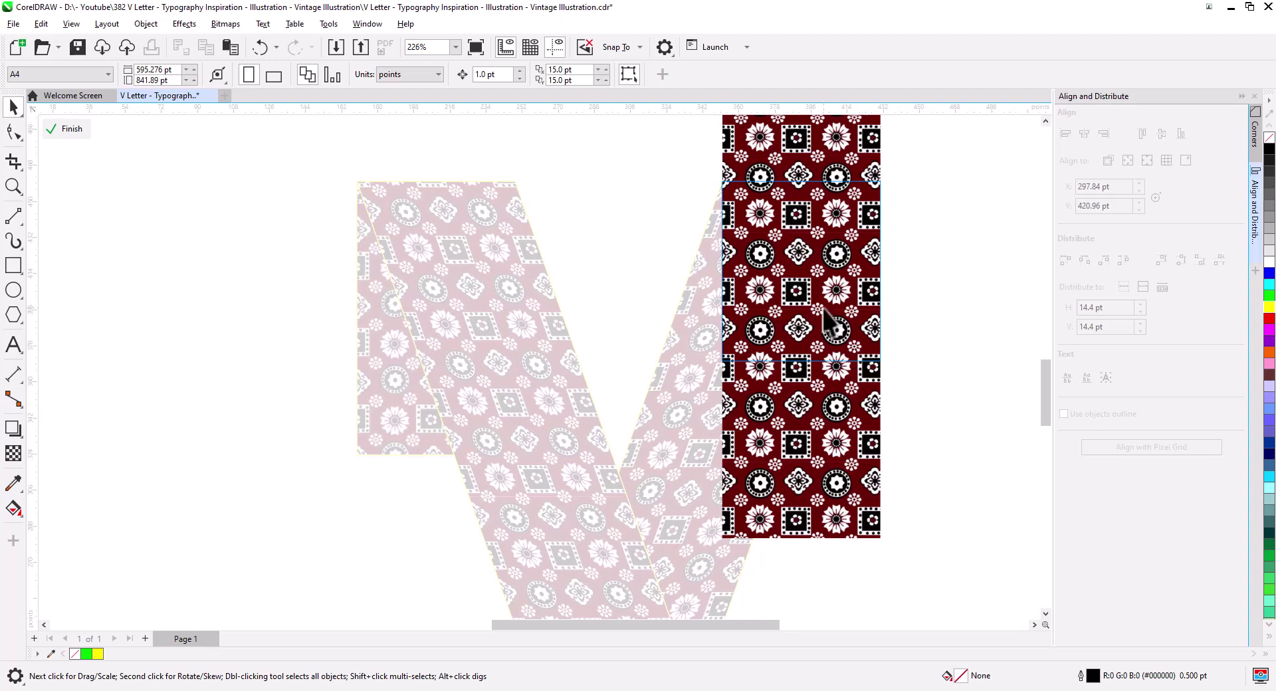
pyautogui.scroll(1, 812, 279)
pyautogui.moveTo(778, 312); pyautogui.dragTo(667, 312)
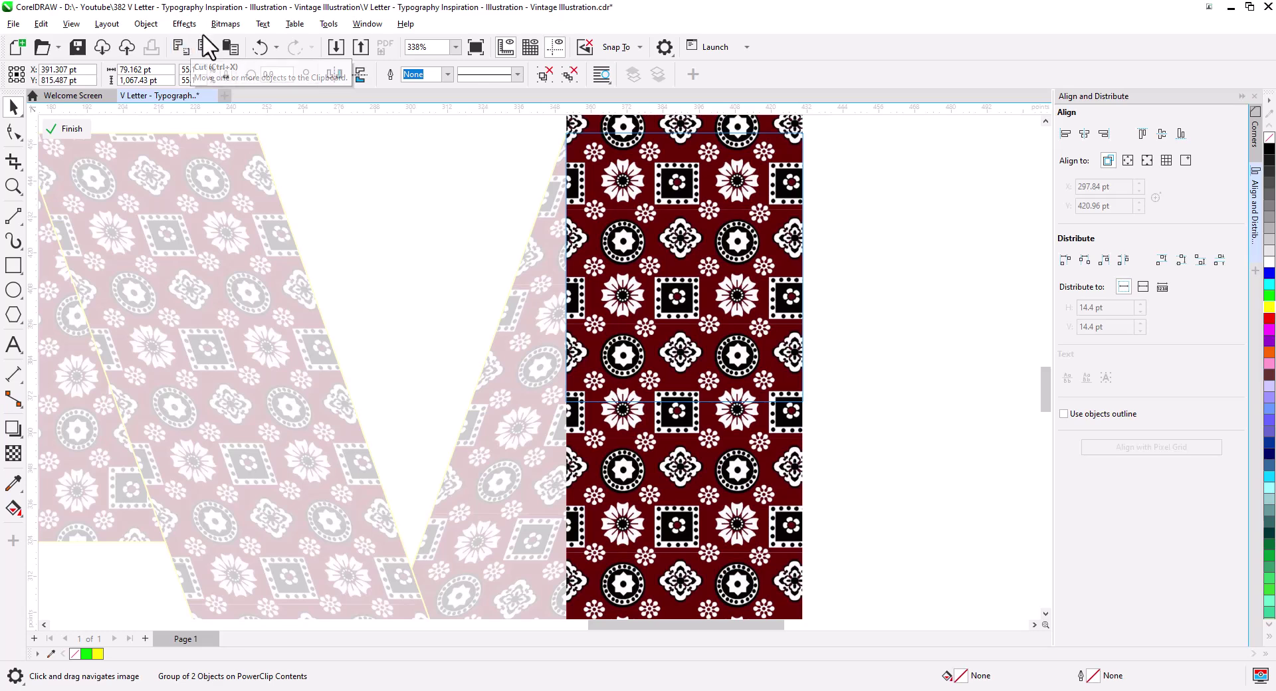
# - Reset the pattern group's settings in the Image Adjustment Lab, apply brightness 51 and contrast 16, and finish editing the PowerClip
pyautogui.click(183, 26)
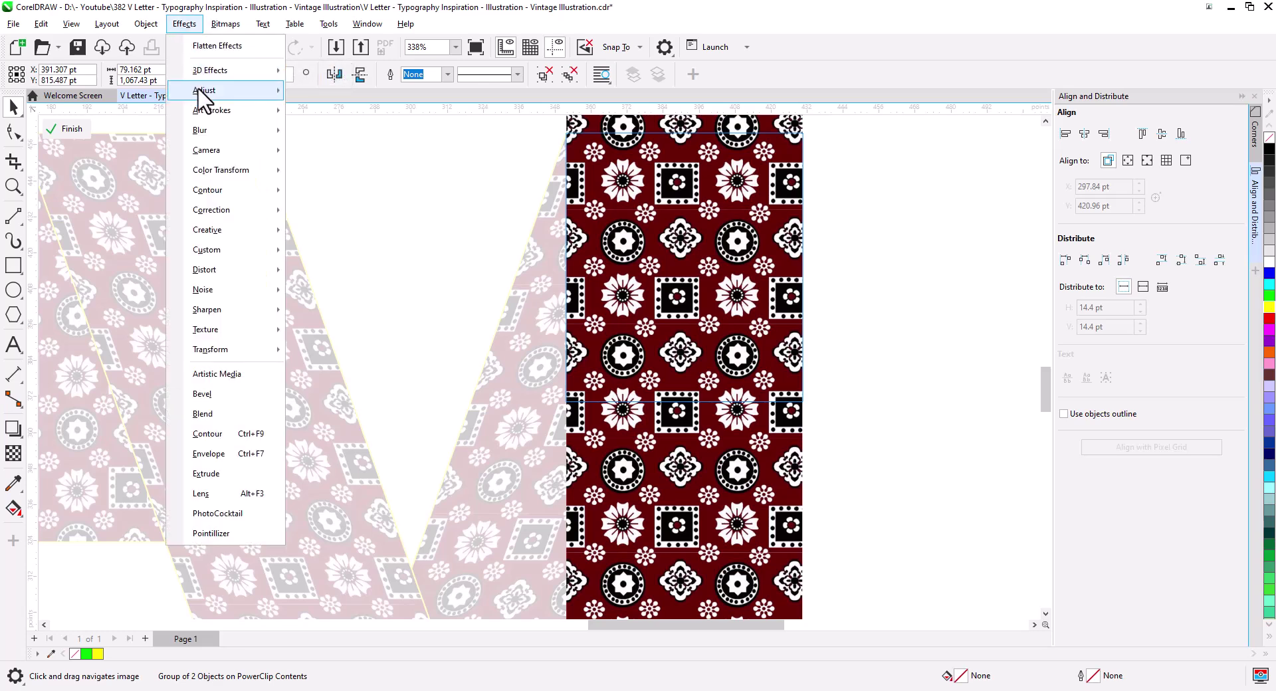
pyautogui.moveTo(203, 91)
pyautogui.click(359, 114)
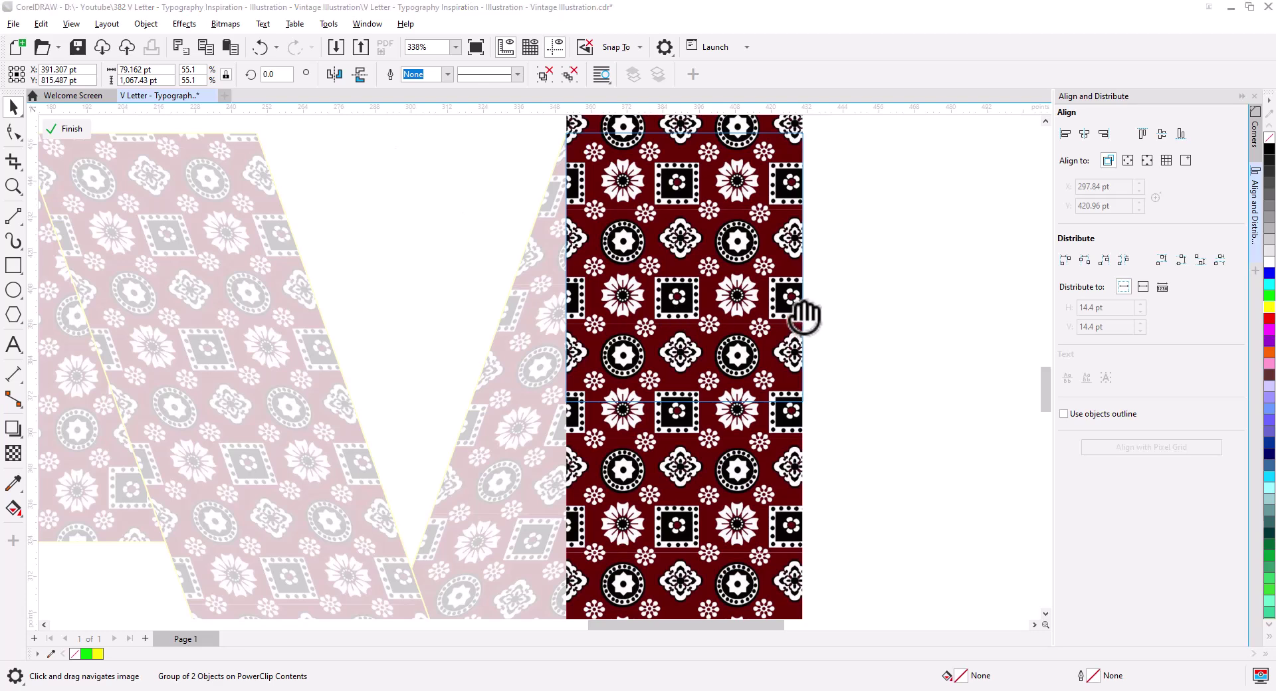
pyautogui.moveTo(650, 130); pyautogui.dragTo(348, 134)
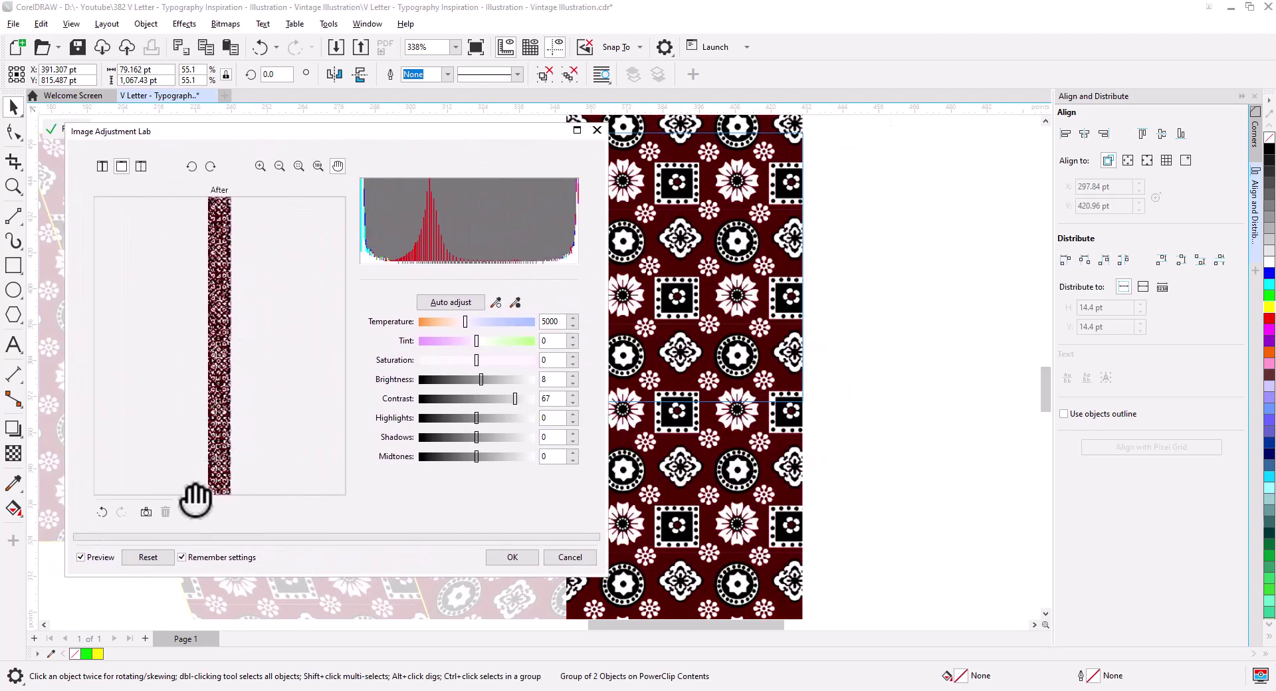
pyautogui.click(156, 559)
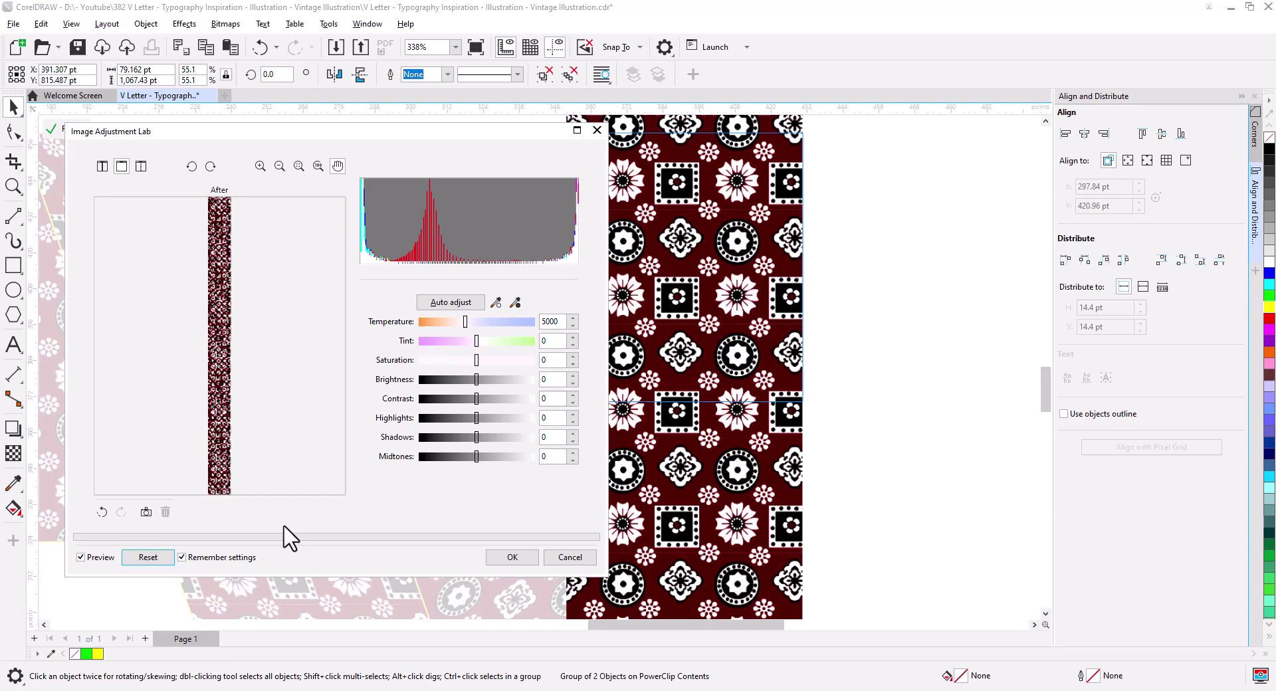
pyautogui.click(493, 376)
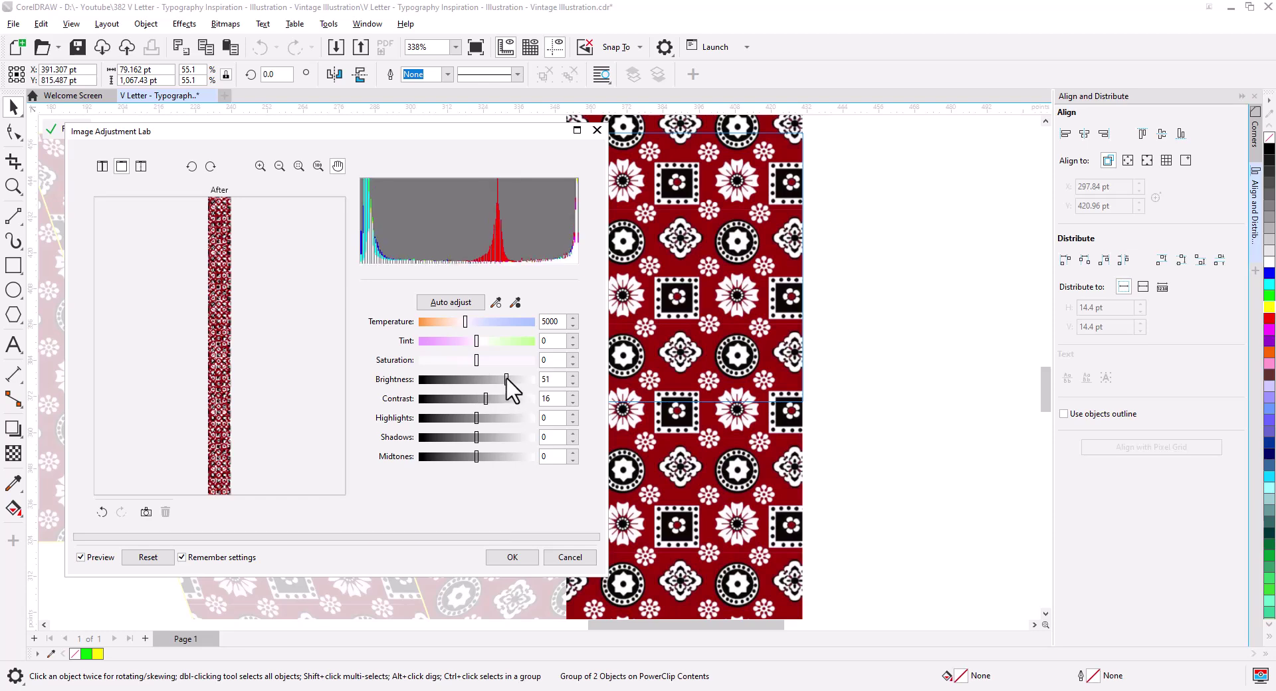
pyautogui.click(513, 557)
pyautogui.click(64, 129)
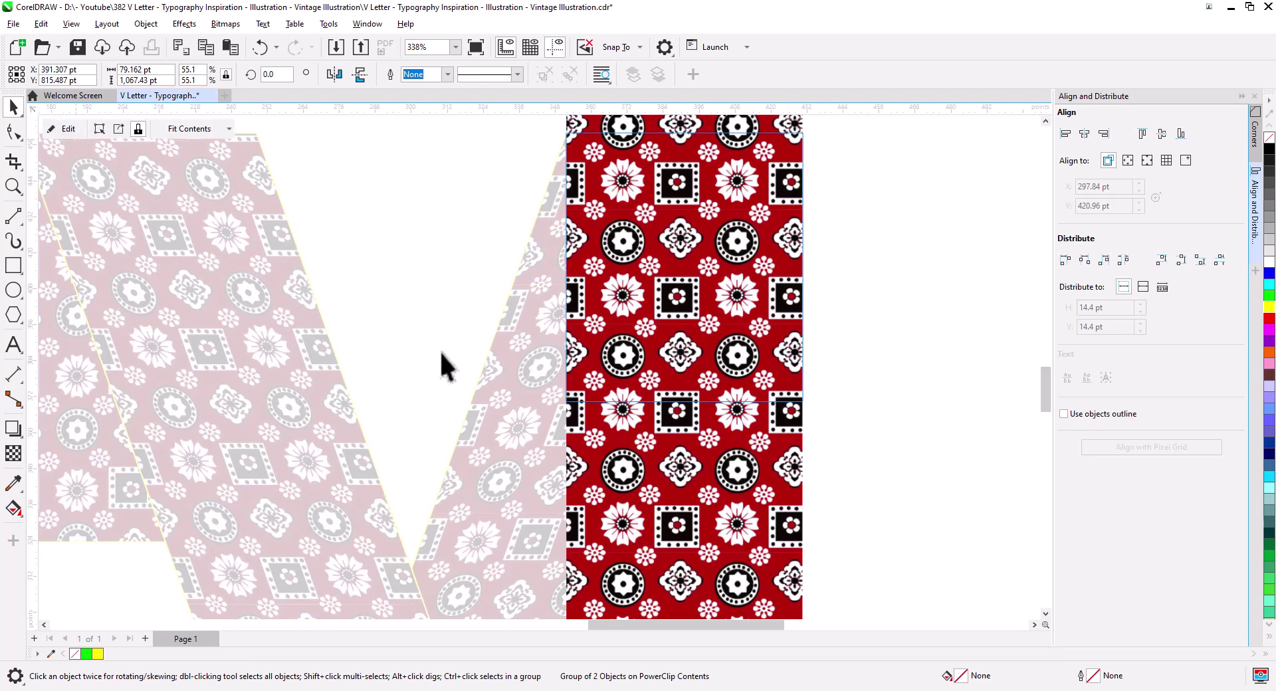
pyautogui.click(823, 473)
# - Edit the left diagonal leg's PowerClip contents, brighten the pattern group with the Image Adjustment Lab and finish editing
pyautogui.scroll(-2, 780, 499)
pyautogui.moveTo(781, 502); pyautogui.dragTo(919, 364)
pyautogui.click(580, 389)
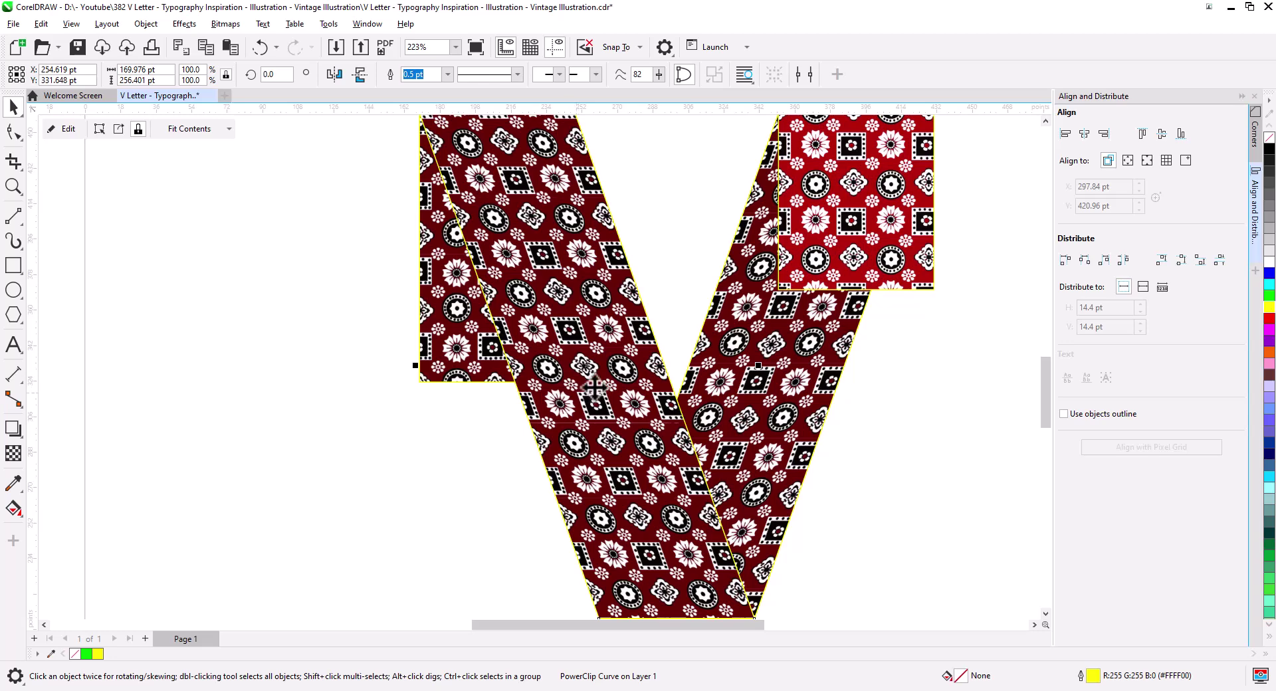
pyautogui.click(62, 130)
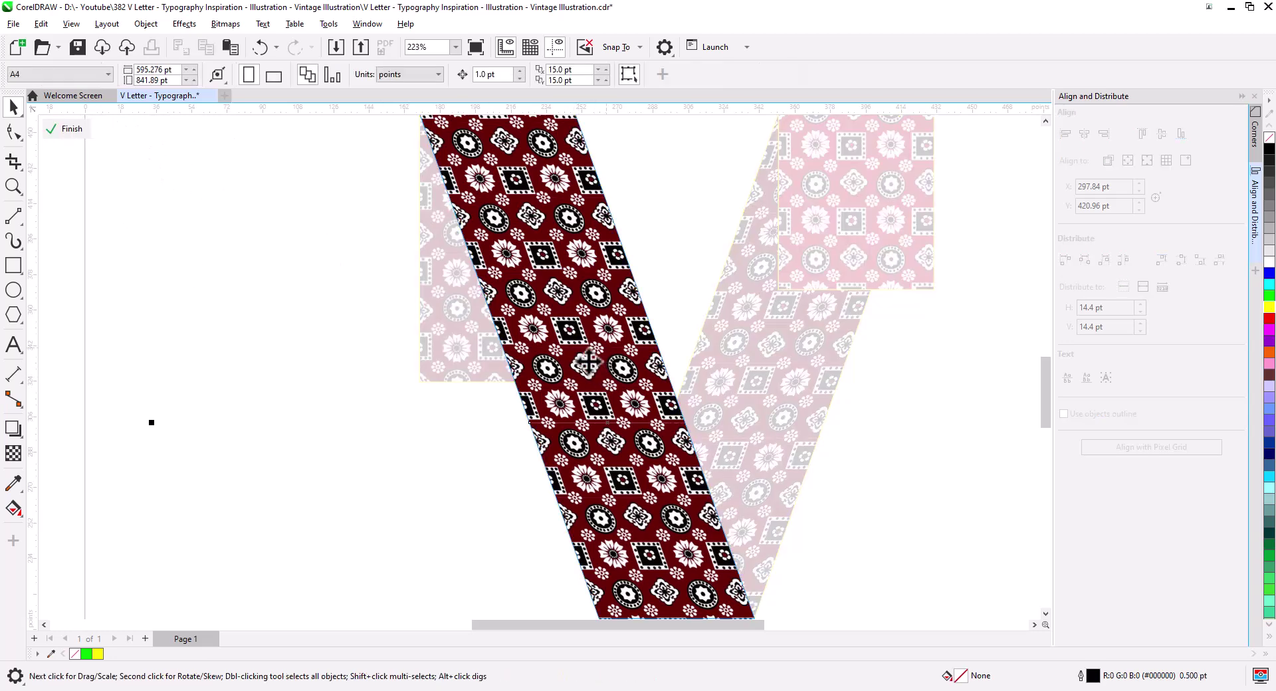
pyautogui.click(184, 24)
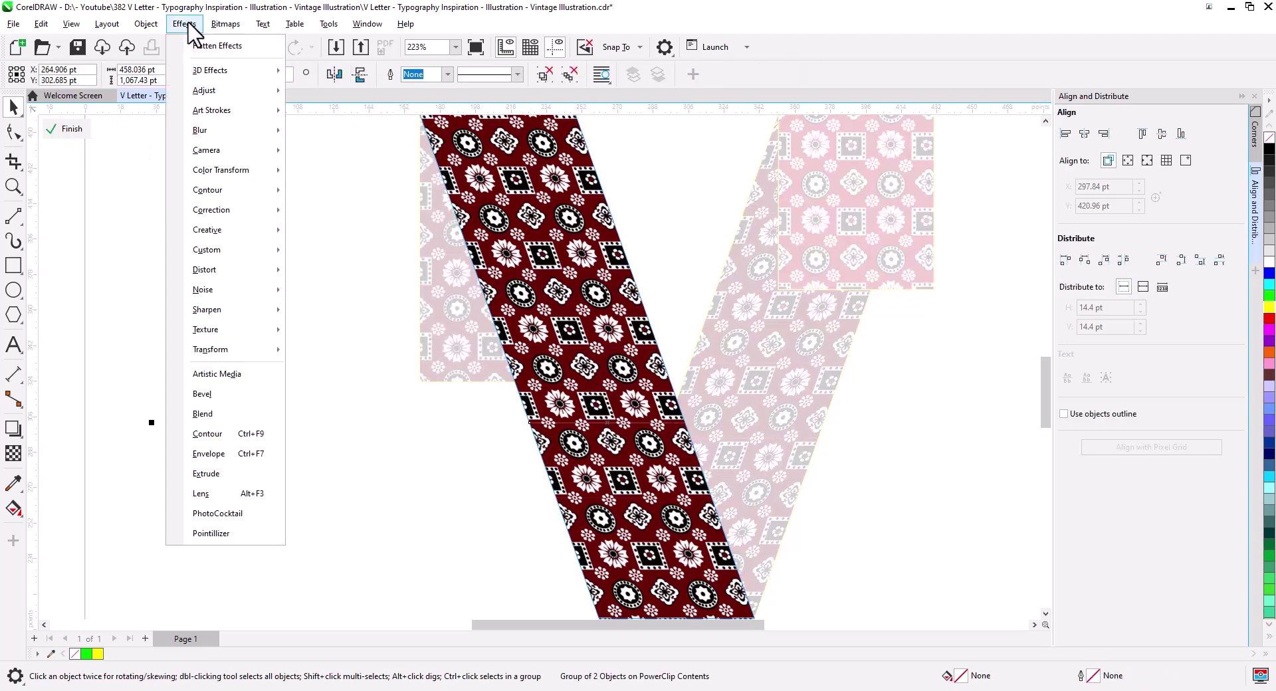
pyautogui.moveTo(207, 94)
pyautogui.click(355, 118)
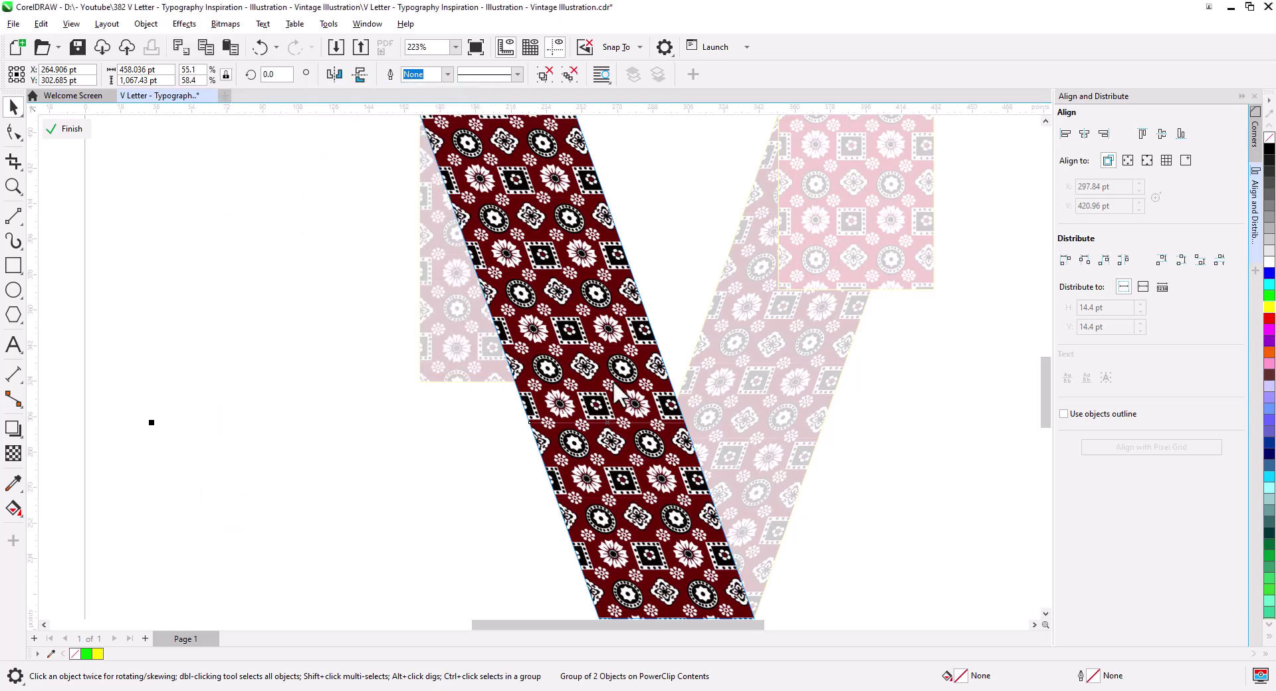
pyautogui.click(816, 554)
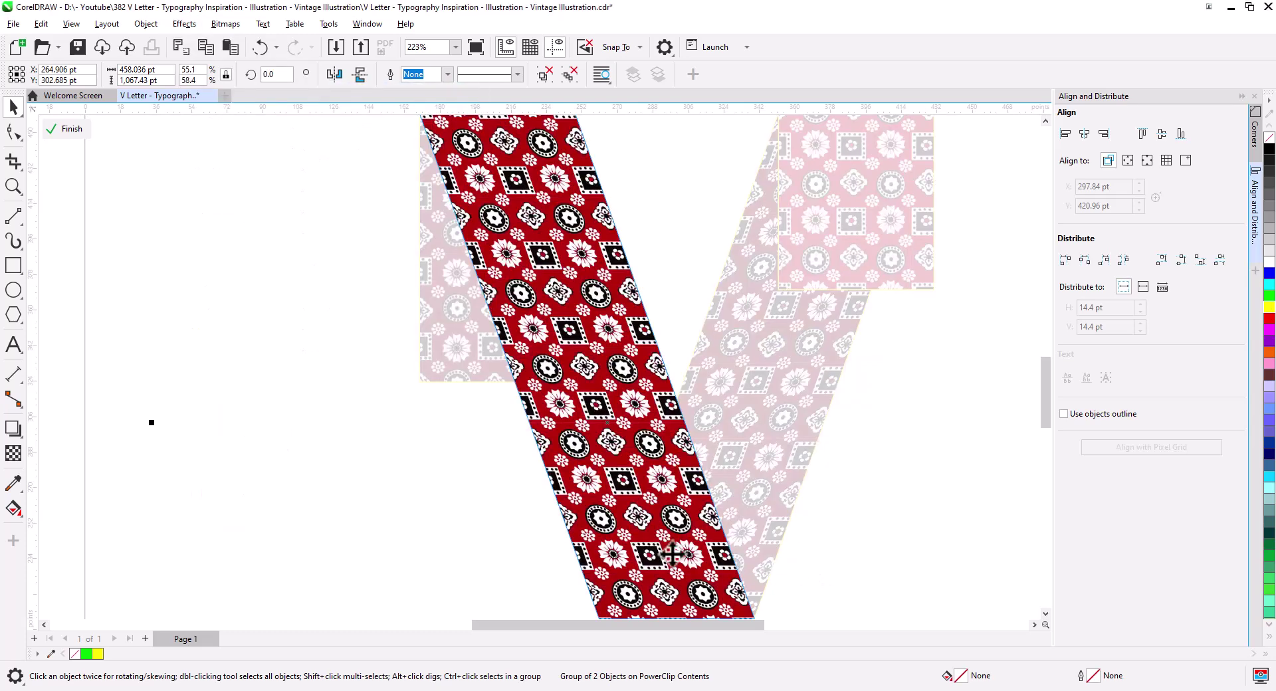
pyautogui.click(66, 129)
pyautogui.press('Escape')
# - Add a drop shadow to the right folded piece, offset about 7.9 pt to the left and 6.9 pt down
pyautogui.scroll(-1, 433, 422)
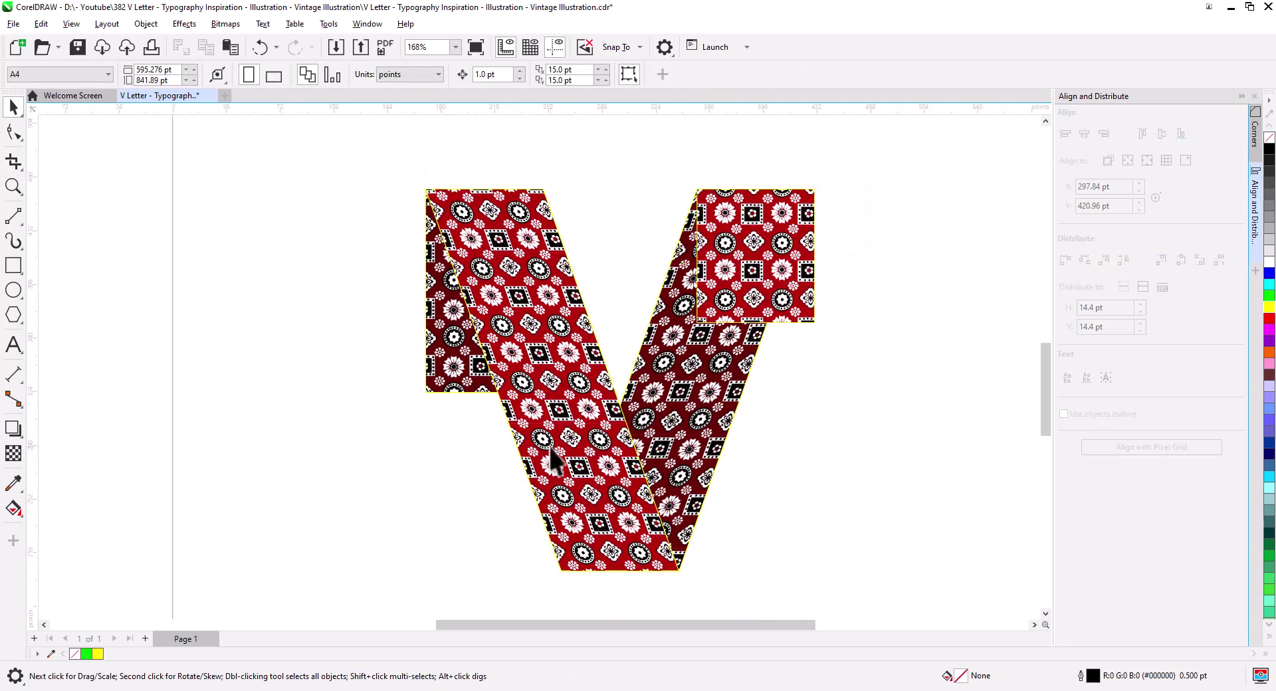
pyautogui.moveTo(550, 450); pyautogui.dragTo(536, 461)
pyautogui.scroll(3, 597, 379)
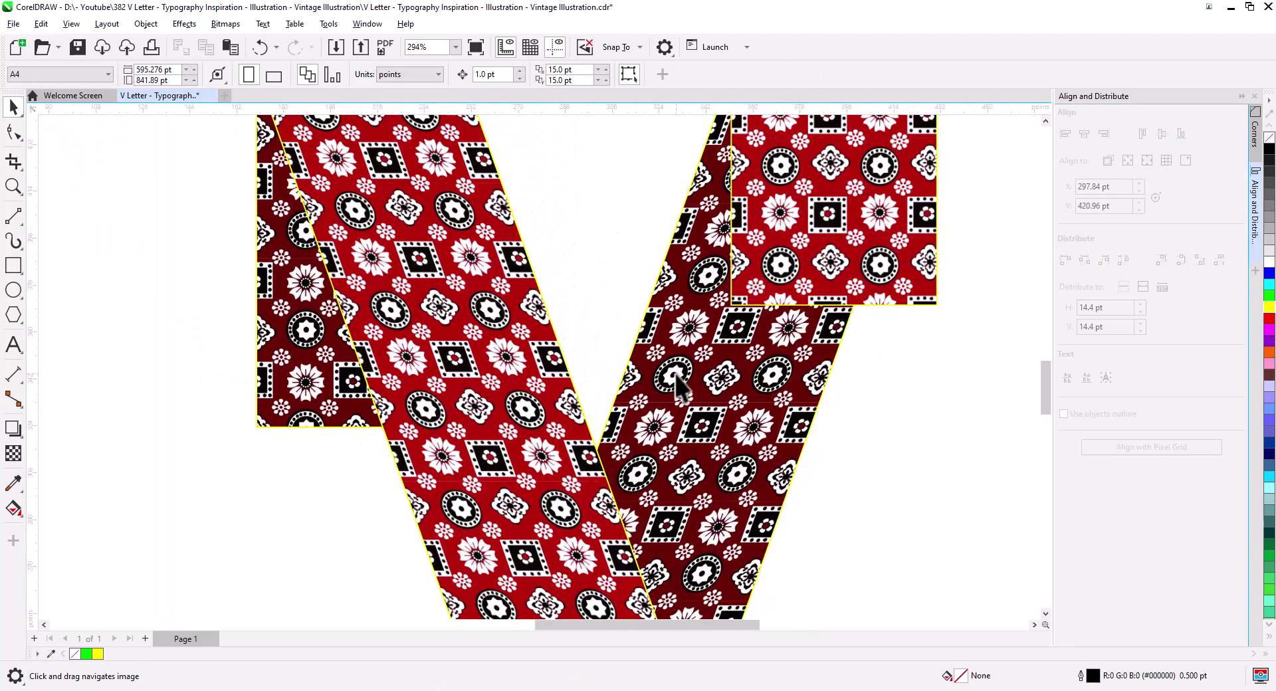
pyautogui.scroll(2, 755, 416)
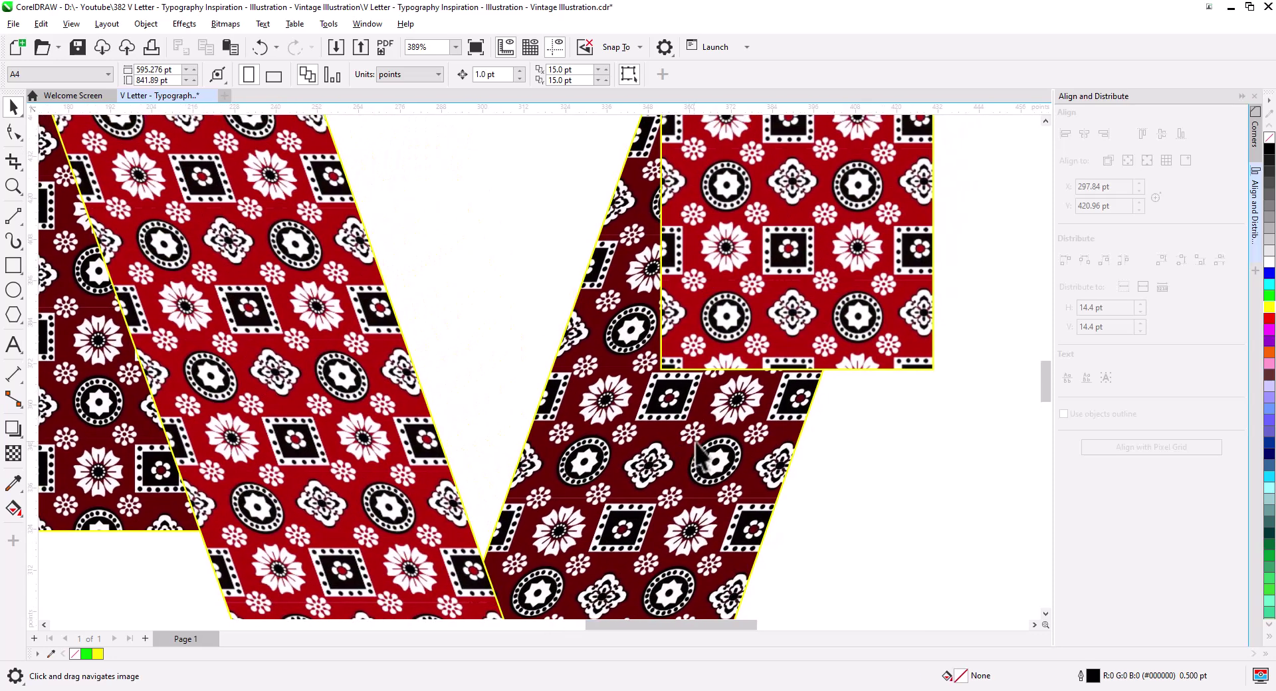
pyautogui.click(678, 322)
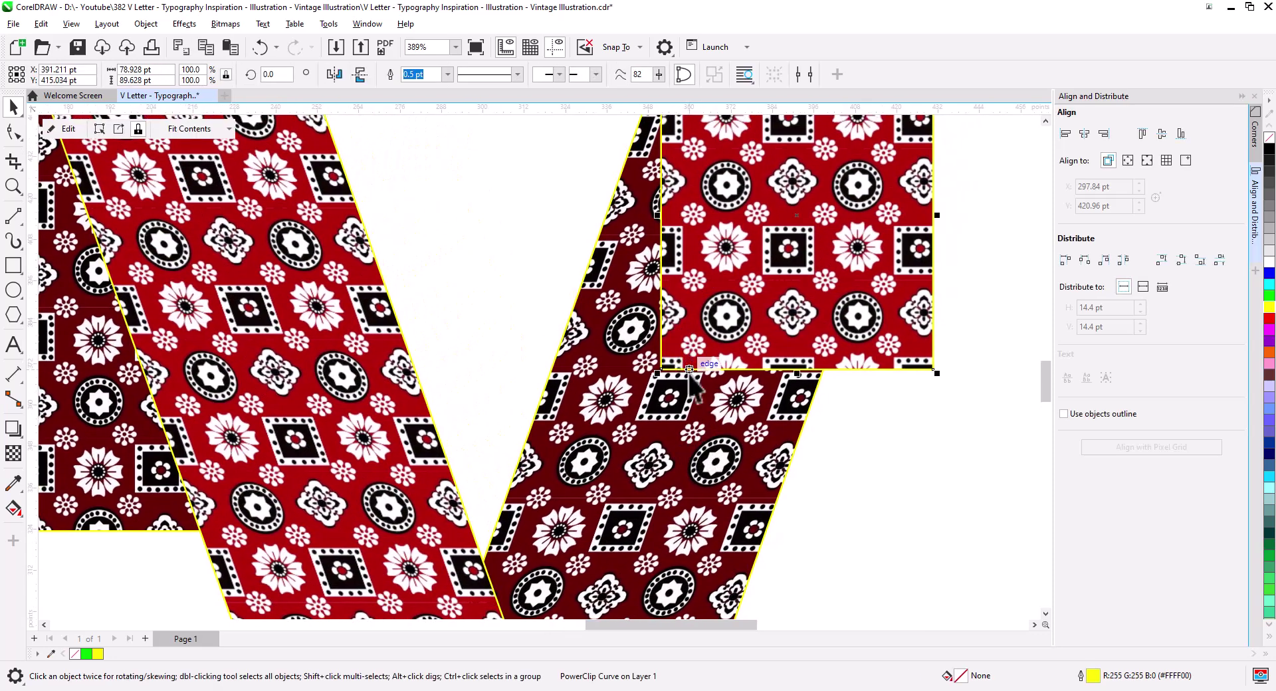
pyautogui.scroll(1, 702, 383)
pyautogui.moveTo(714, 401); pyautogui.dragTo(709, 472)
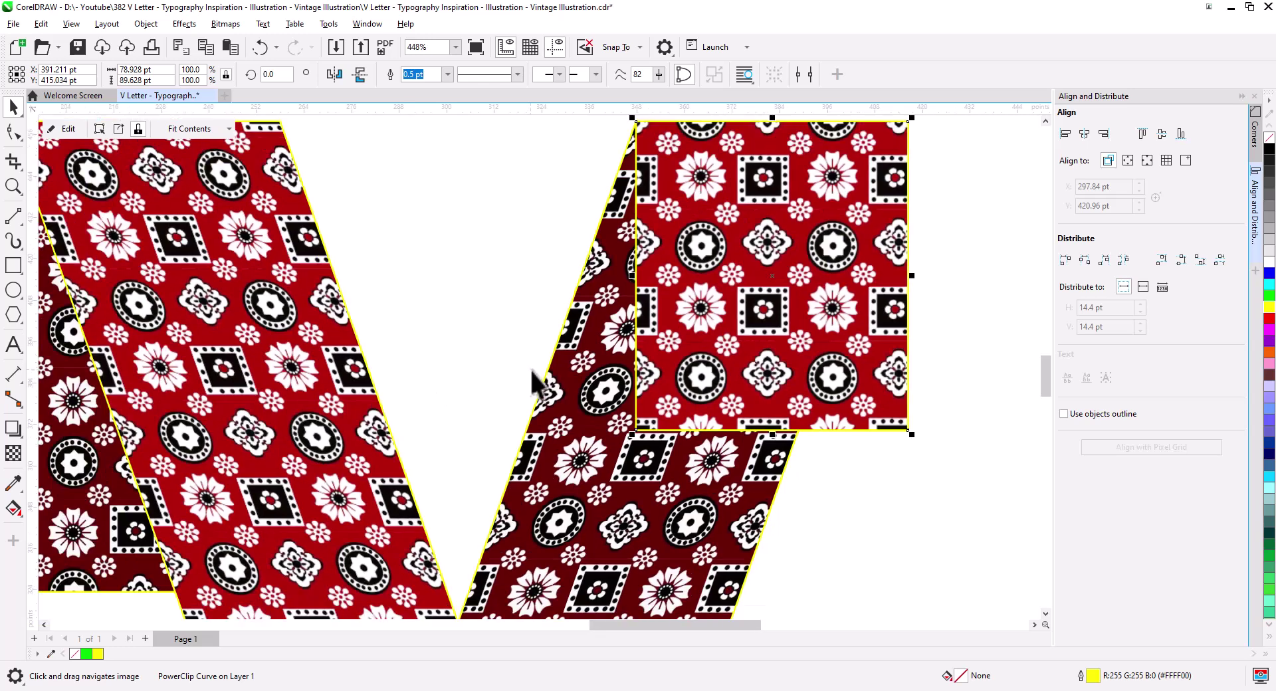
pyautogui.scroll(-1, 541, 388)
pyautogui.click(13, 428)
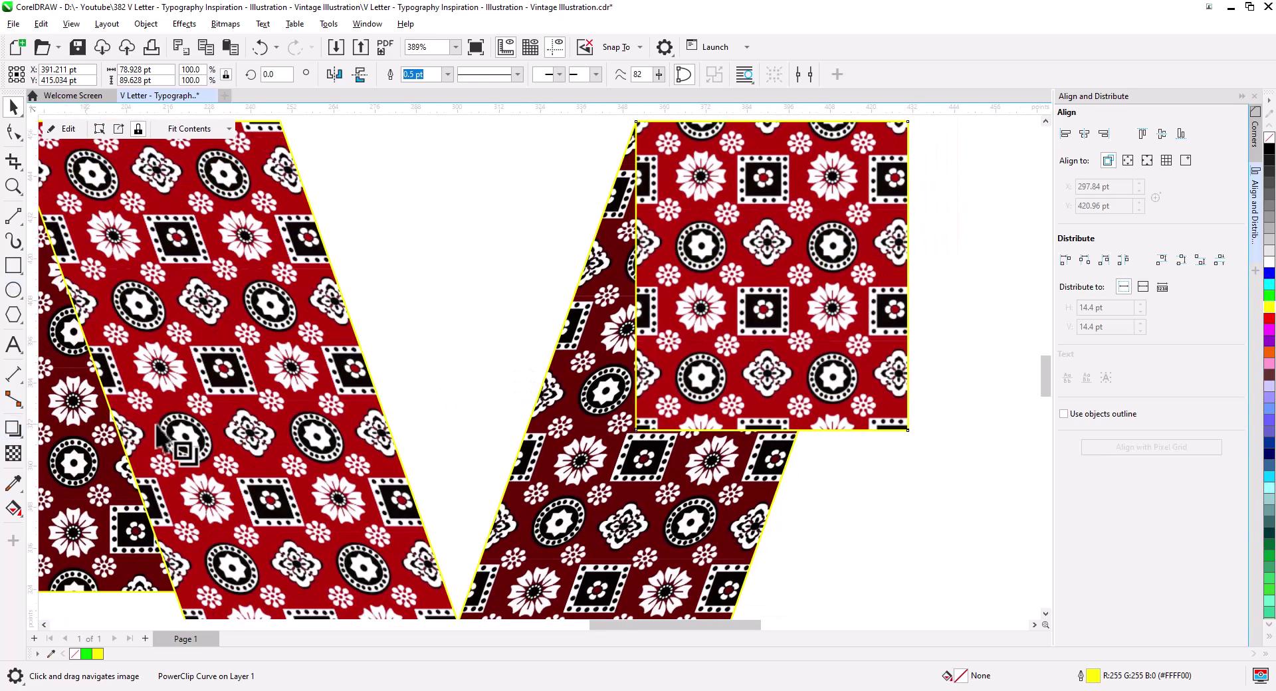
pyautogui.scroll(-1, 775, 248)
pyautogui.moveTo(712, 276); pyautogui.dragTo(567, 403)
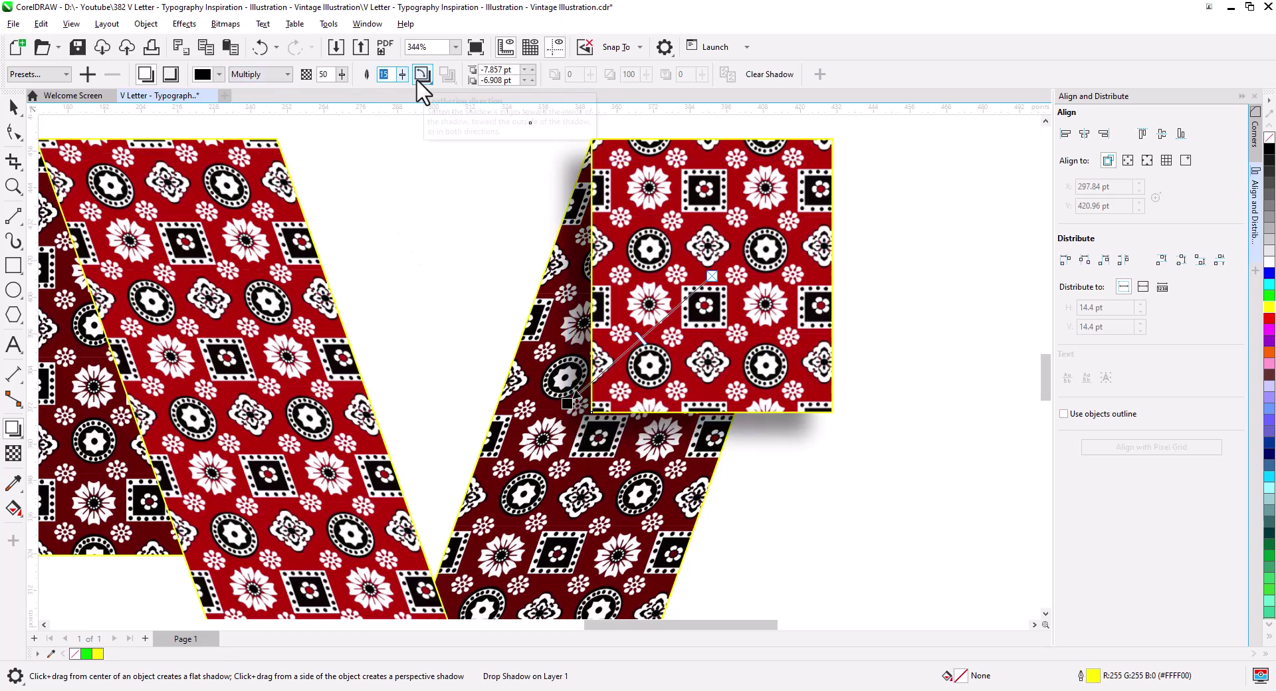
# - Set the drop shadow's feathering to 10 and its opacity to 72
pyautogui.write('10')
pyautogui.press('Return')
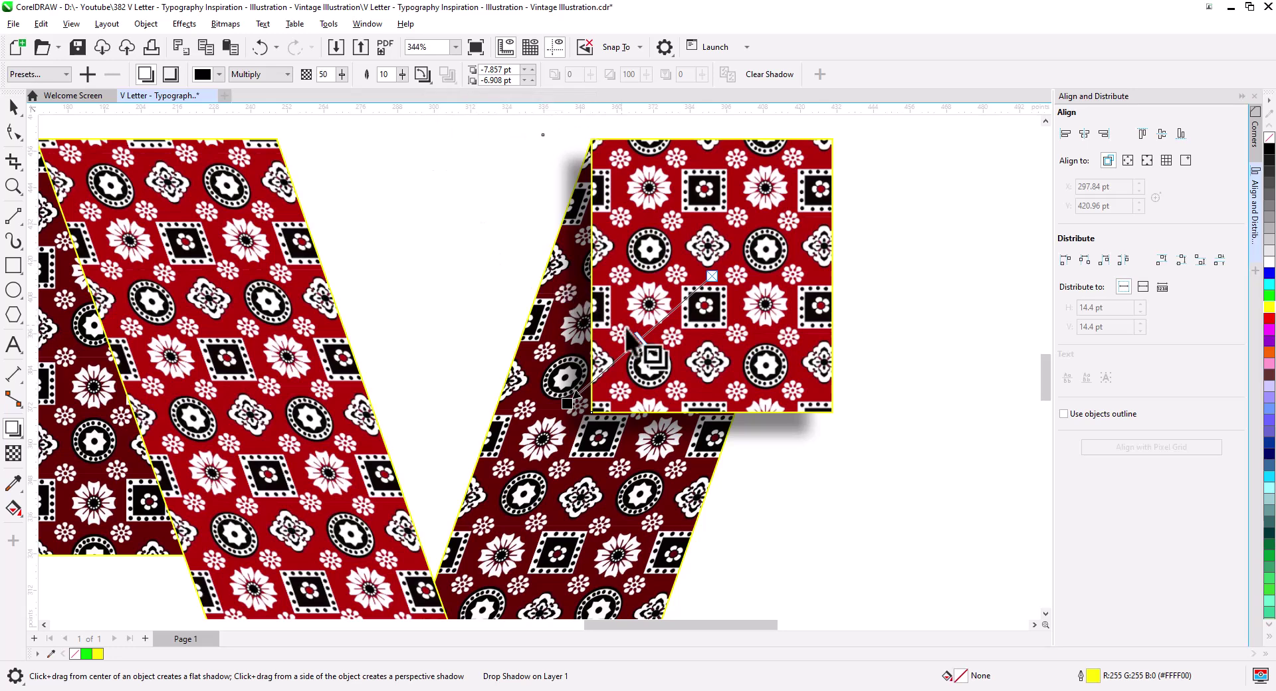
pyautogui.moveTo(646, 347); pyautogui.dragTo(612, 369)
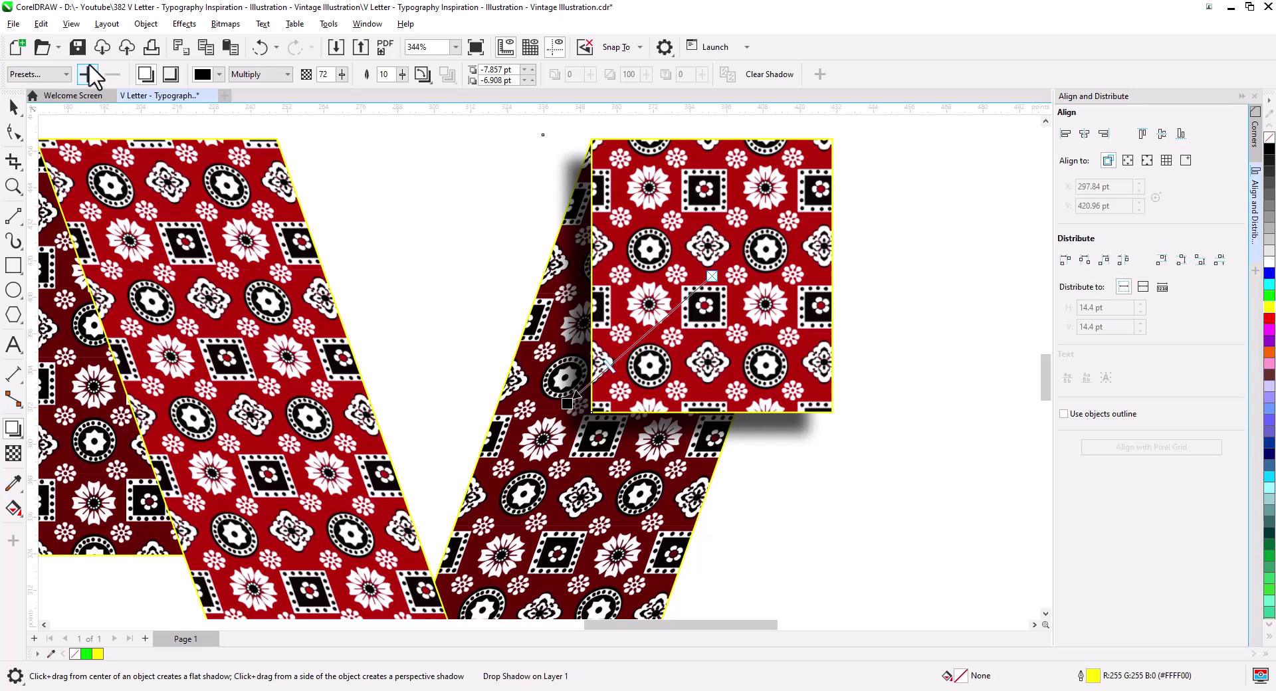
# - Save the shadow settings as a preset, overwriting the file 2.PST
pyautogui.doubleClick(144, 94)
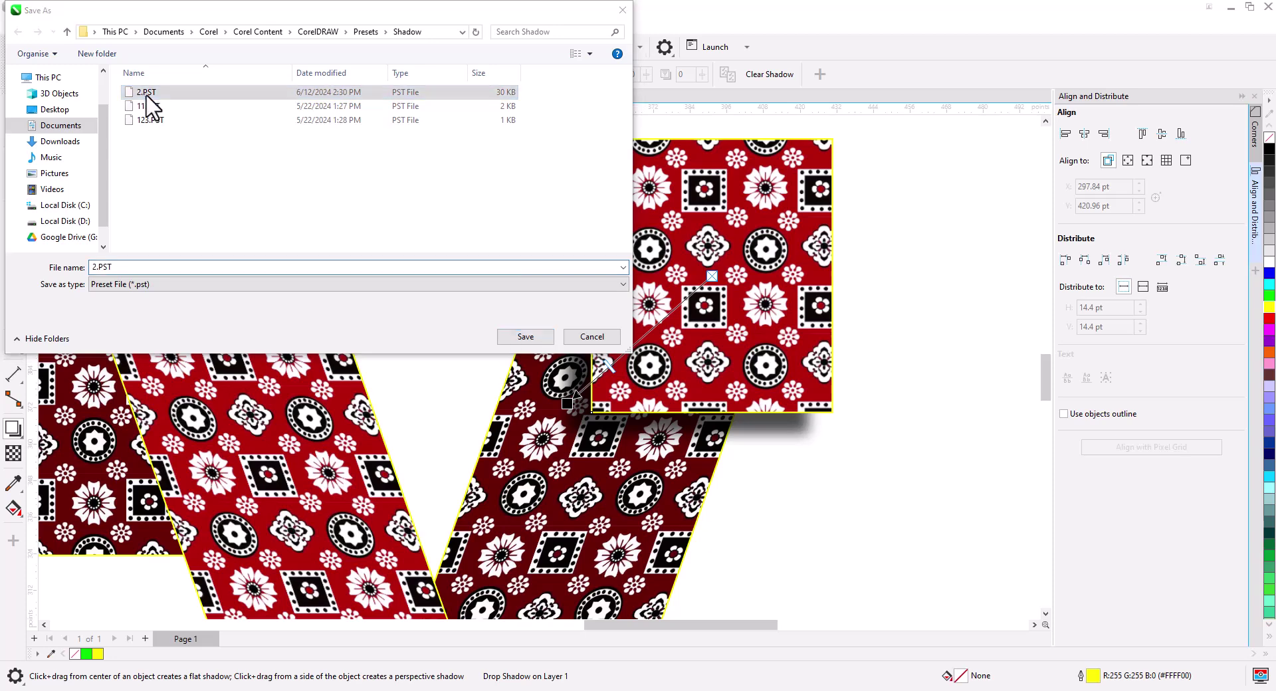
pyautogui.click(666, 354)
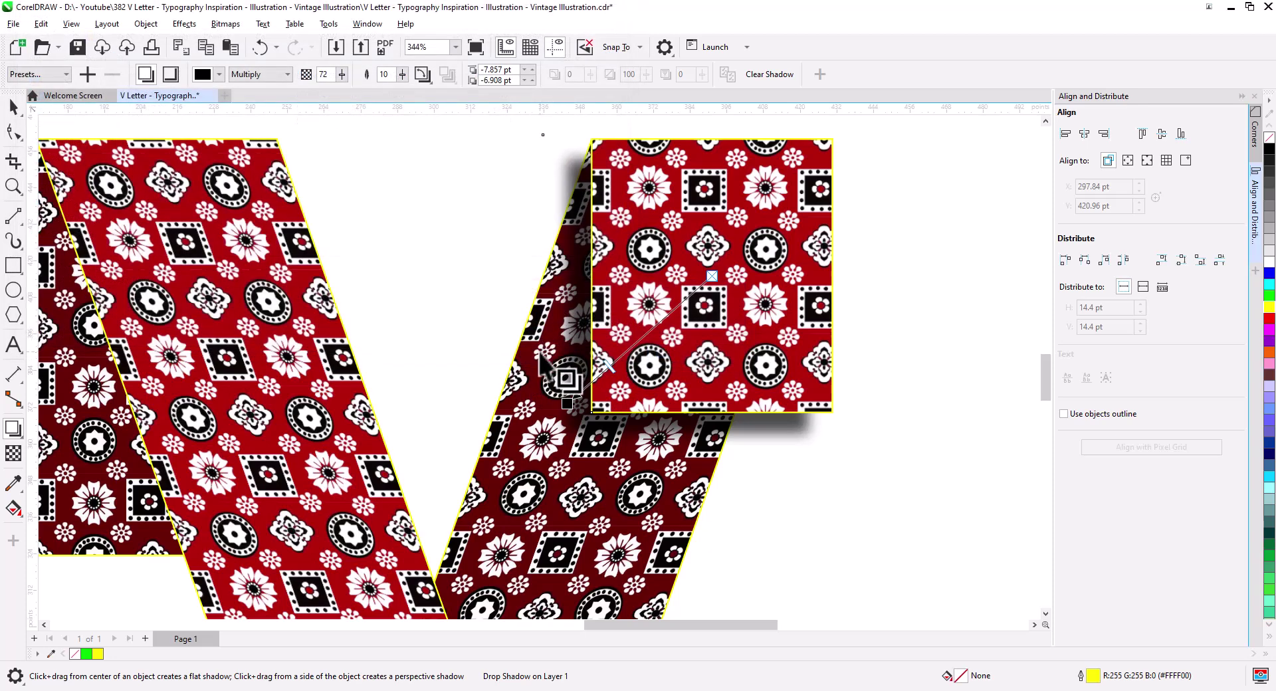
# - Break the right folded piece's drop shadow apart and PowerClip it inside the right diagonal leg
pyautogui.moveTo(470, 375); pyautogui.dragTo(603, 368)
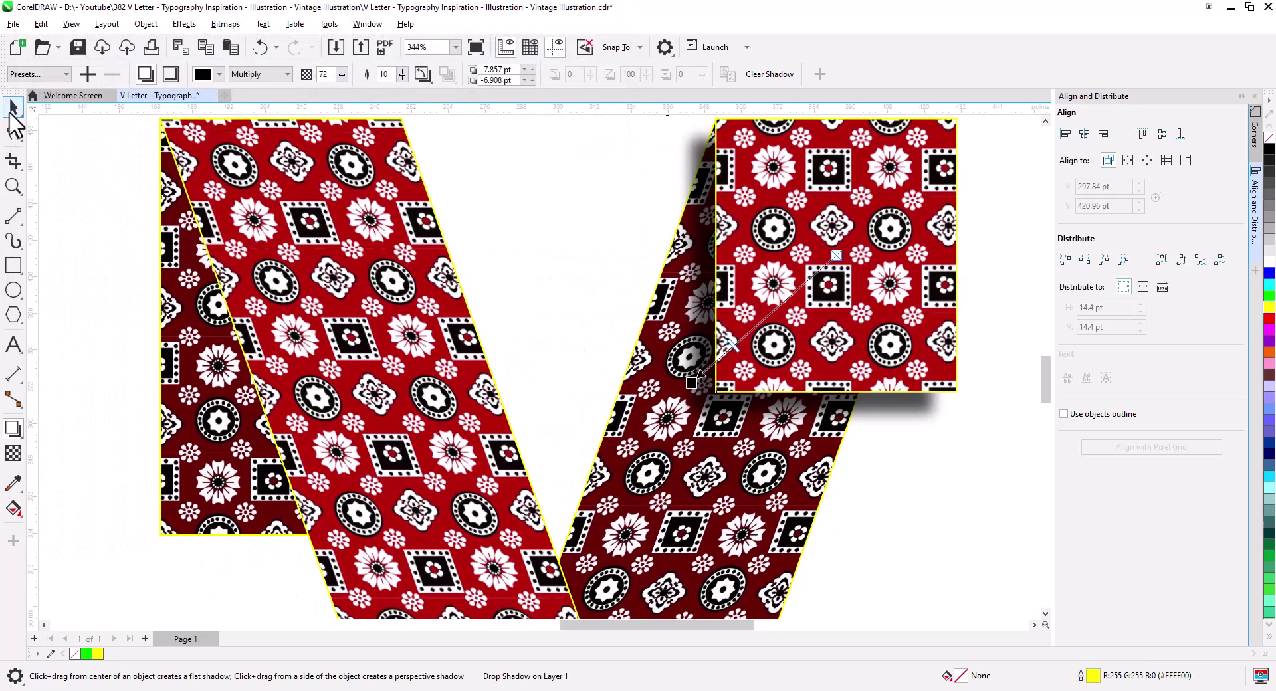
pyautogui.click(12, 111)
pyautogui.rightClick(864, 412)
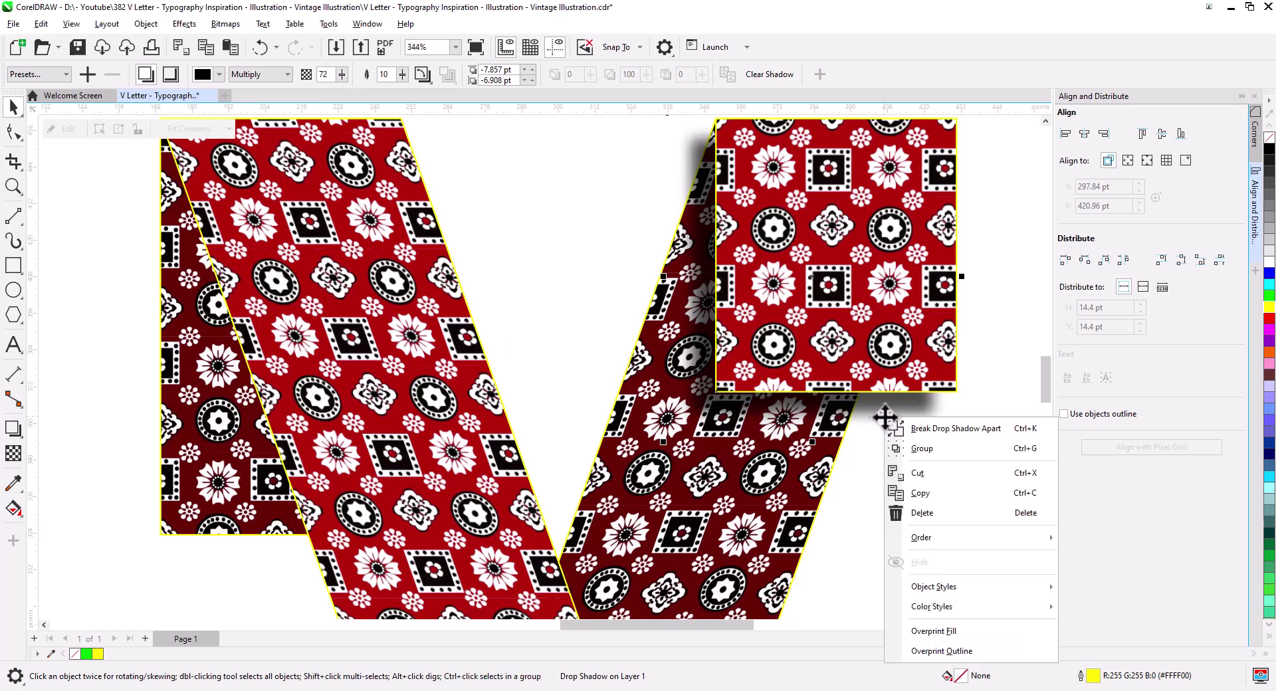
pyautogui.click(927, 434)
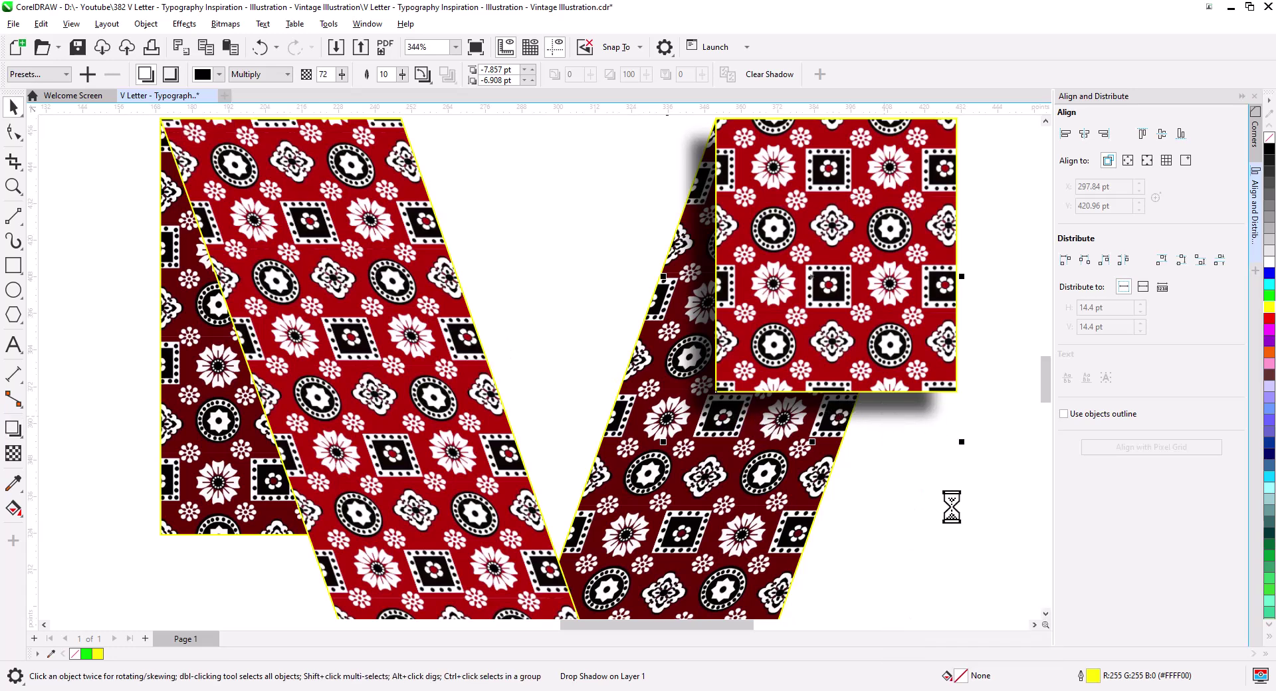
pyautogui.rightClick(905, 408)
pyautogui.click(939, 391)
pyautogui.click(673, 564)
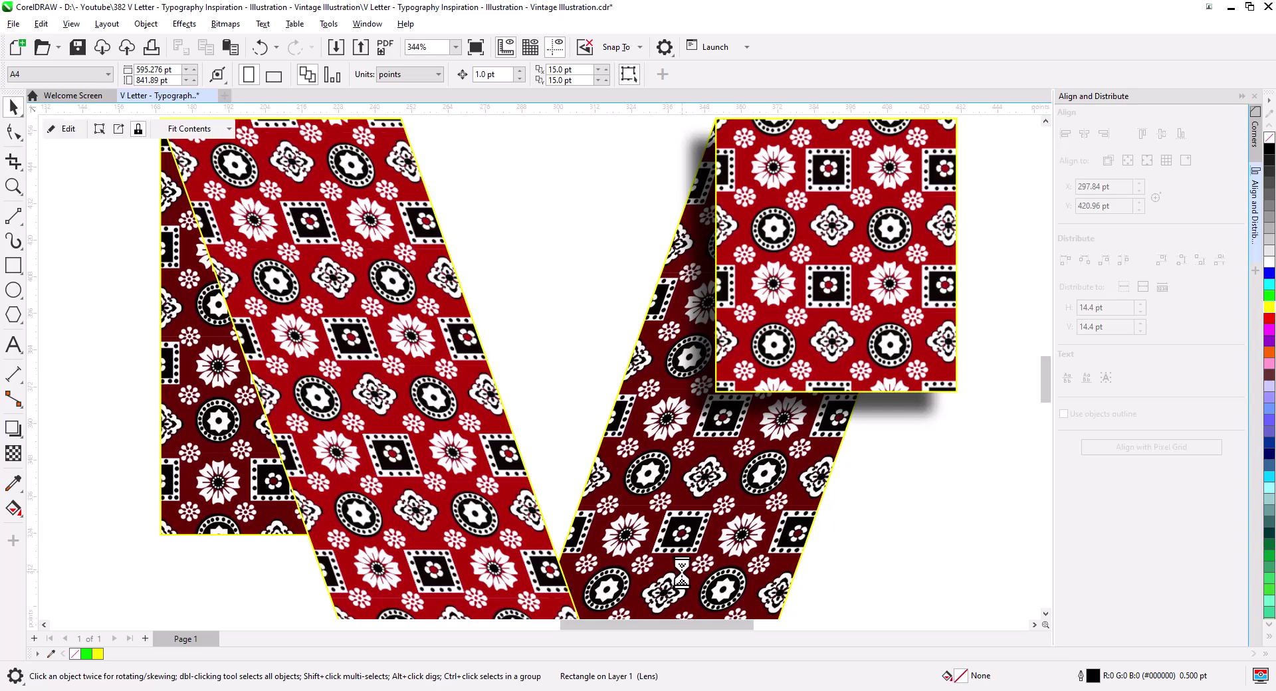
pyautogui.click(899, 545)
# - Apply the saved drop shadow preset 2 to the left diagonal leg
pyautogui.moveTo(487, 468); pyautogui.dragTo(705, 456)
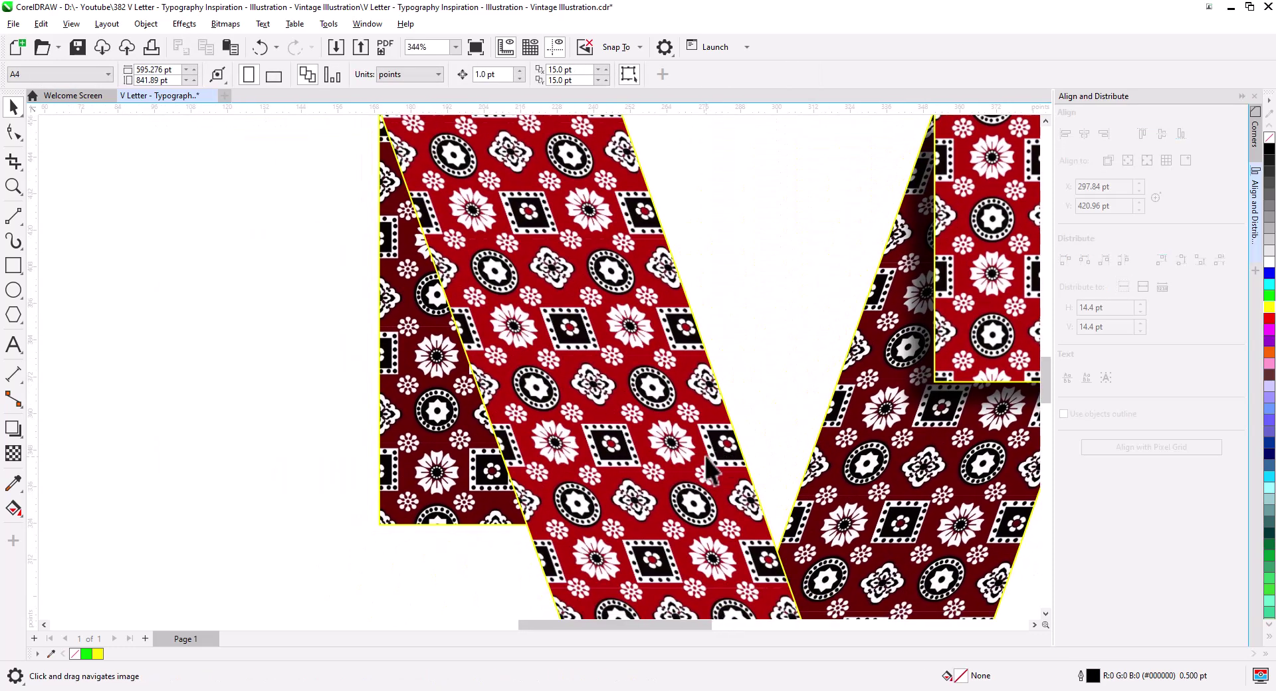
pyautogui.click(571, 450)
pyautogui.click(13, 428)
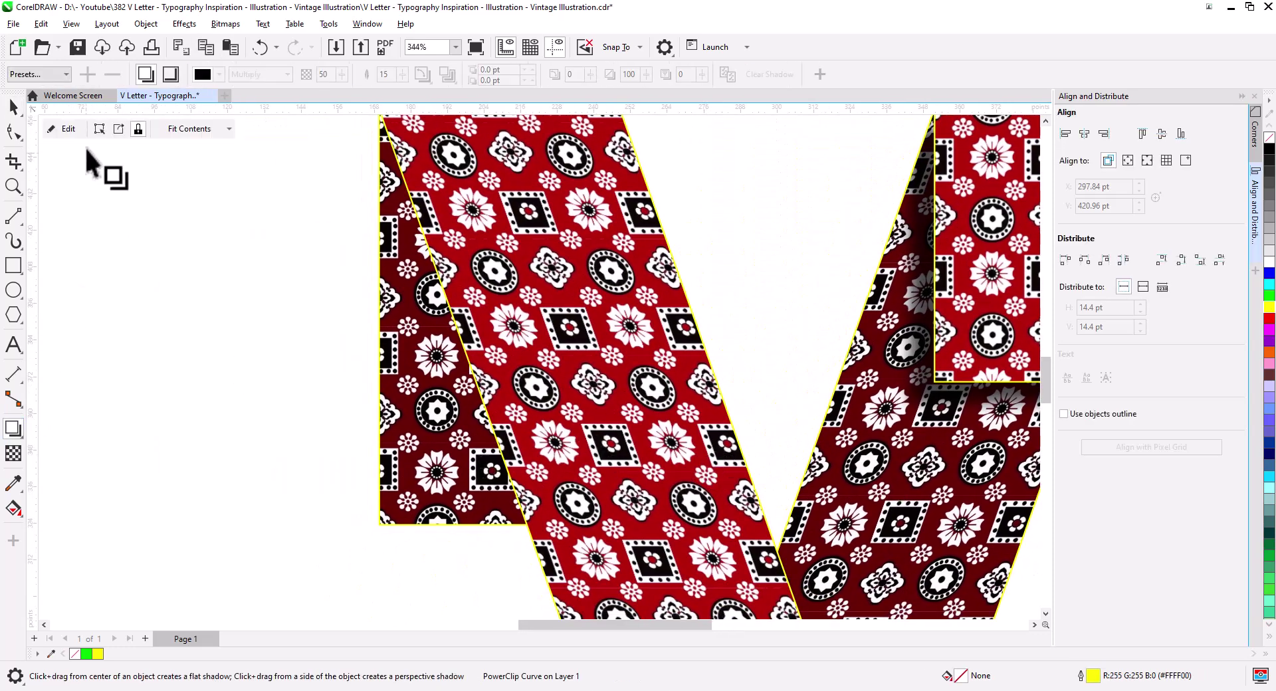
pyautogui.click(63, 75)
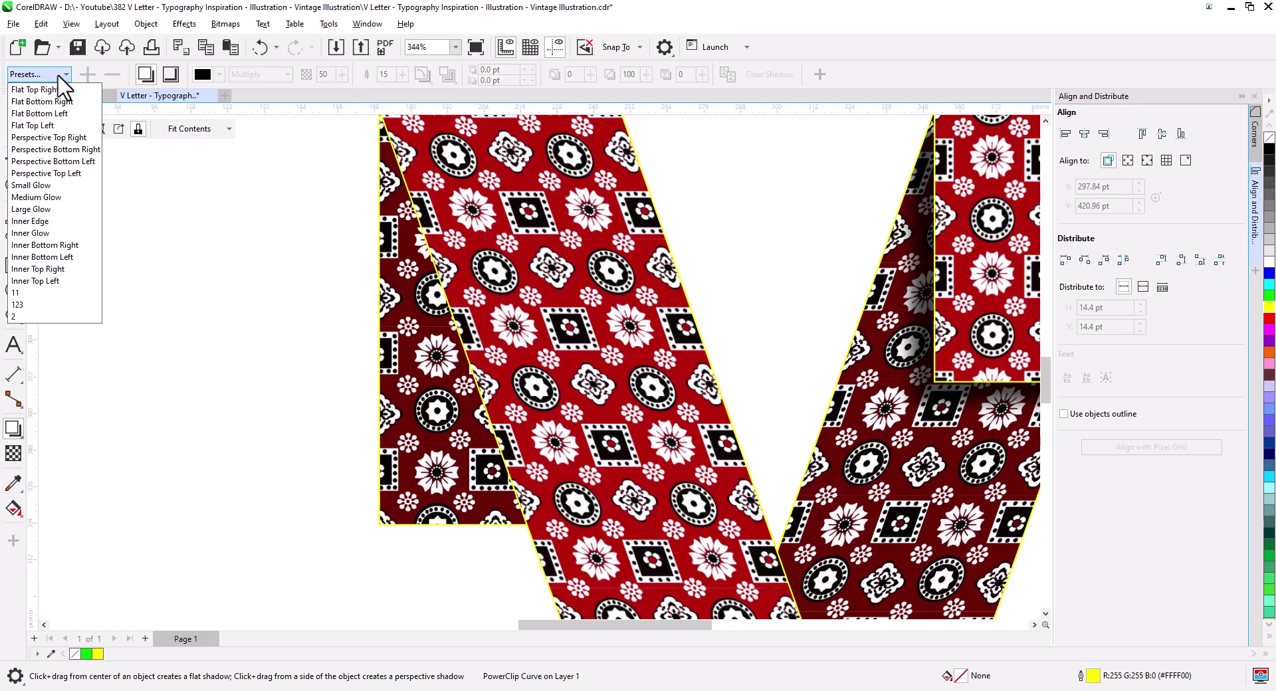
pyautogui.click(20, 317)
# - Break the left leg's drop shadow apart and send the shadow to the back of the page
pyautogui.click(13, 106)
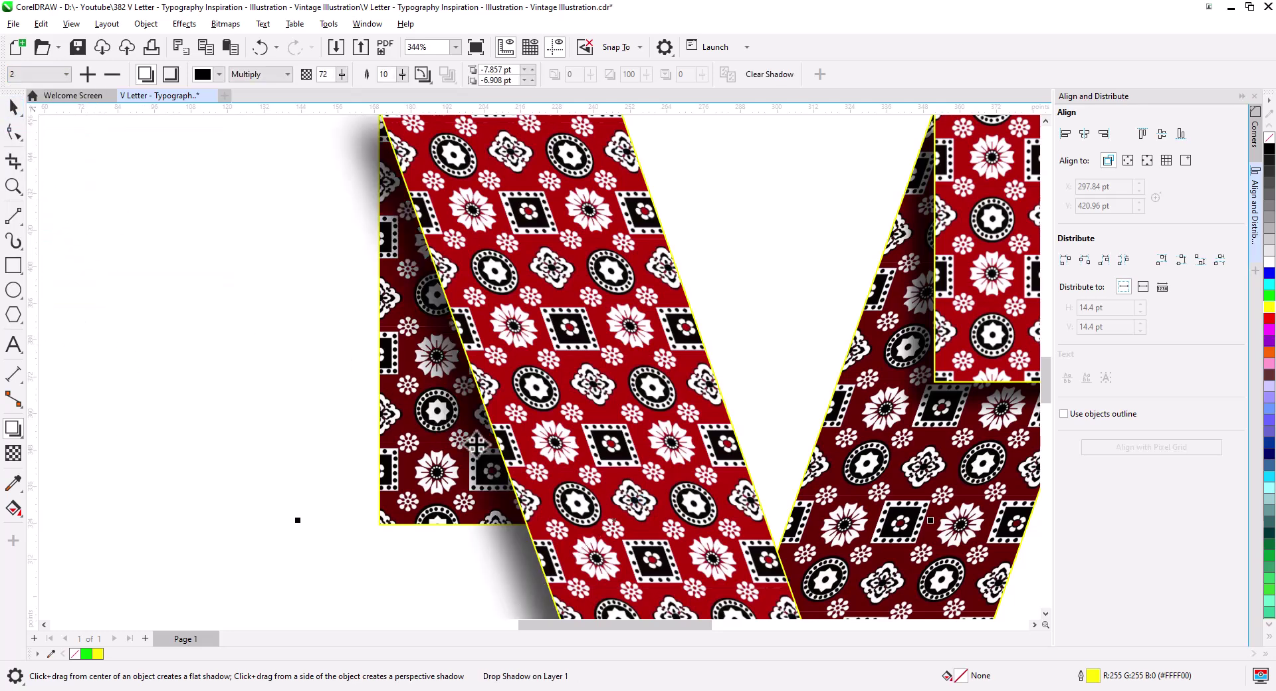
pyautogui.rightClick(474, 452)
pyautogui.click(521, 237)
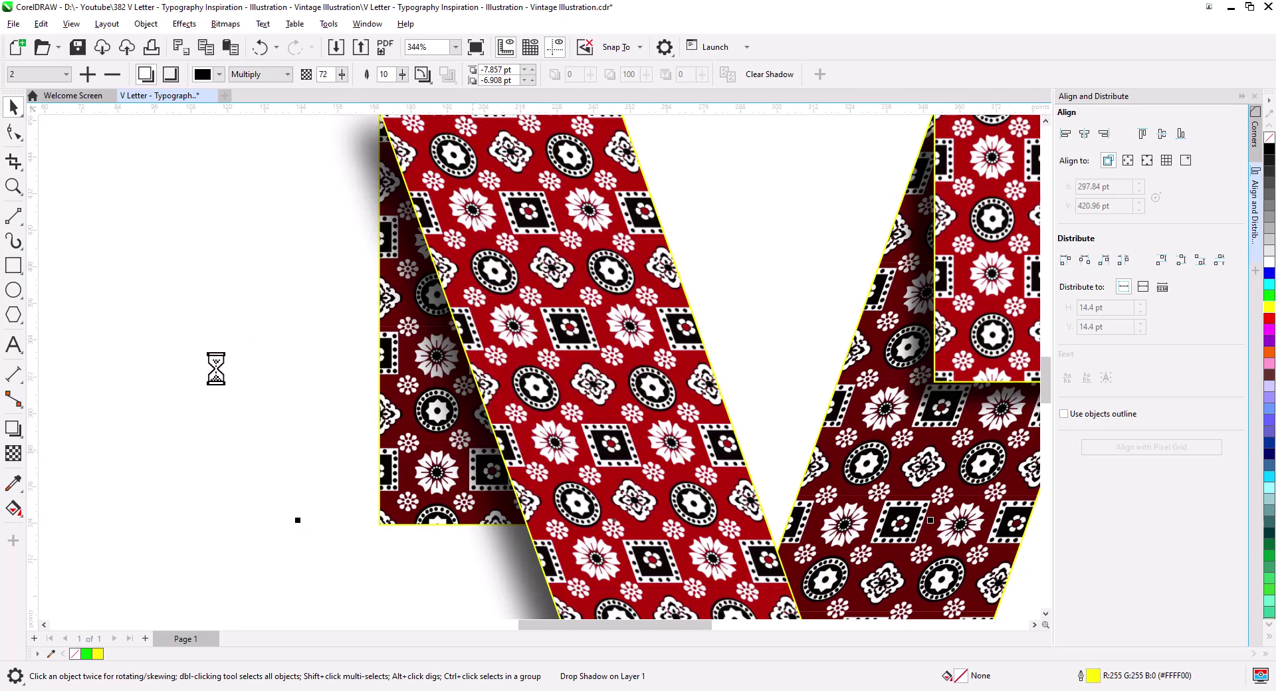
pyautogui.rightClick(520, 563)
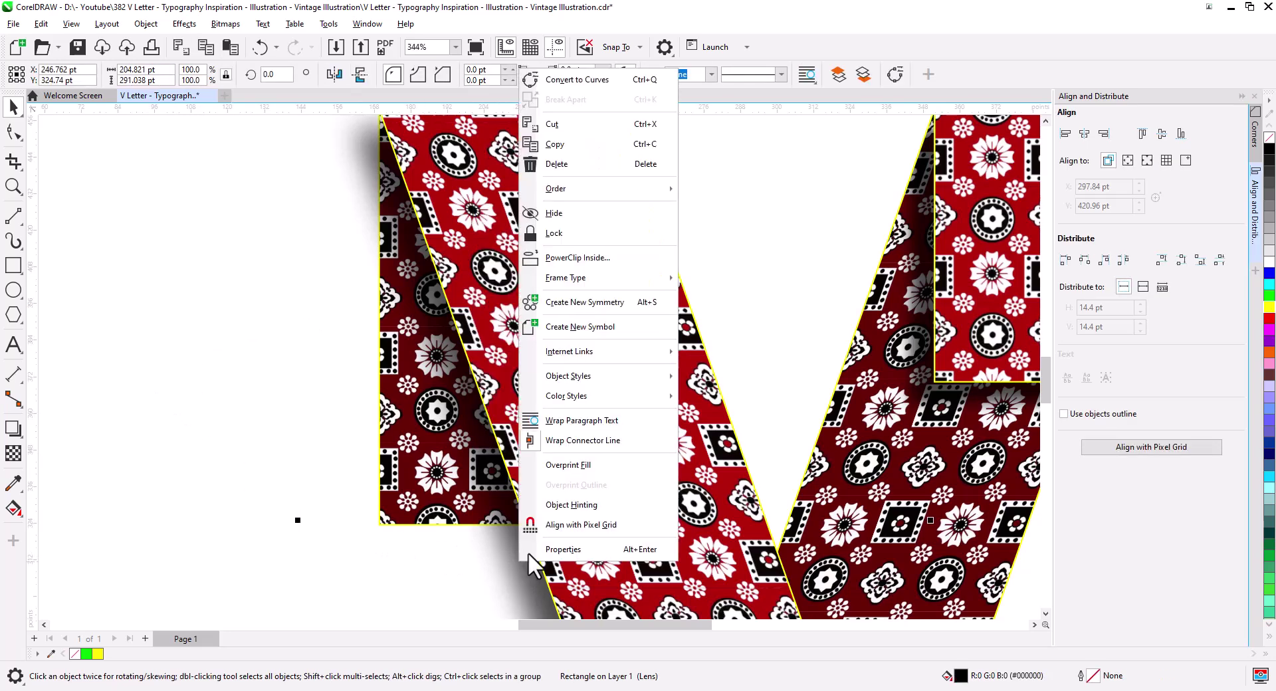
pyautogui.moveTo(605, 190)
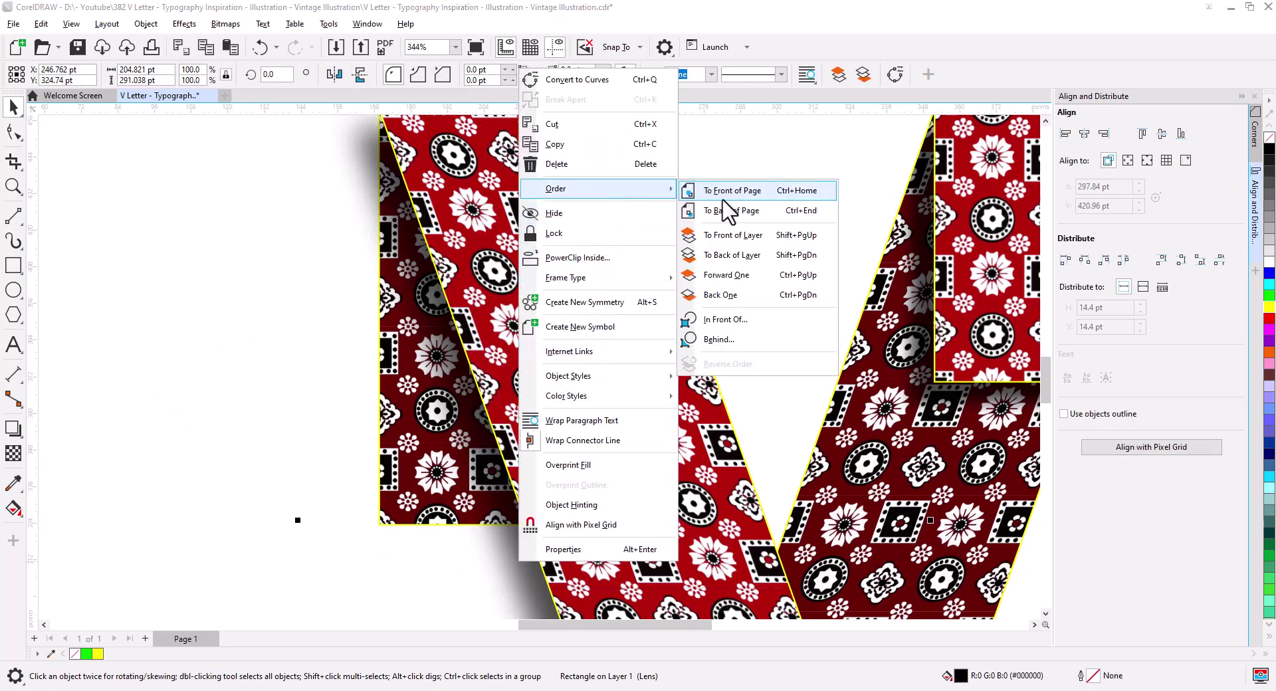
pyautogui.click(731, 211)
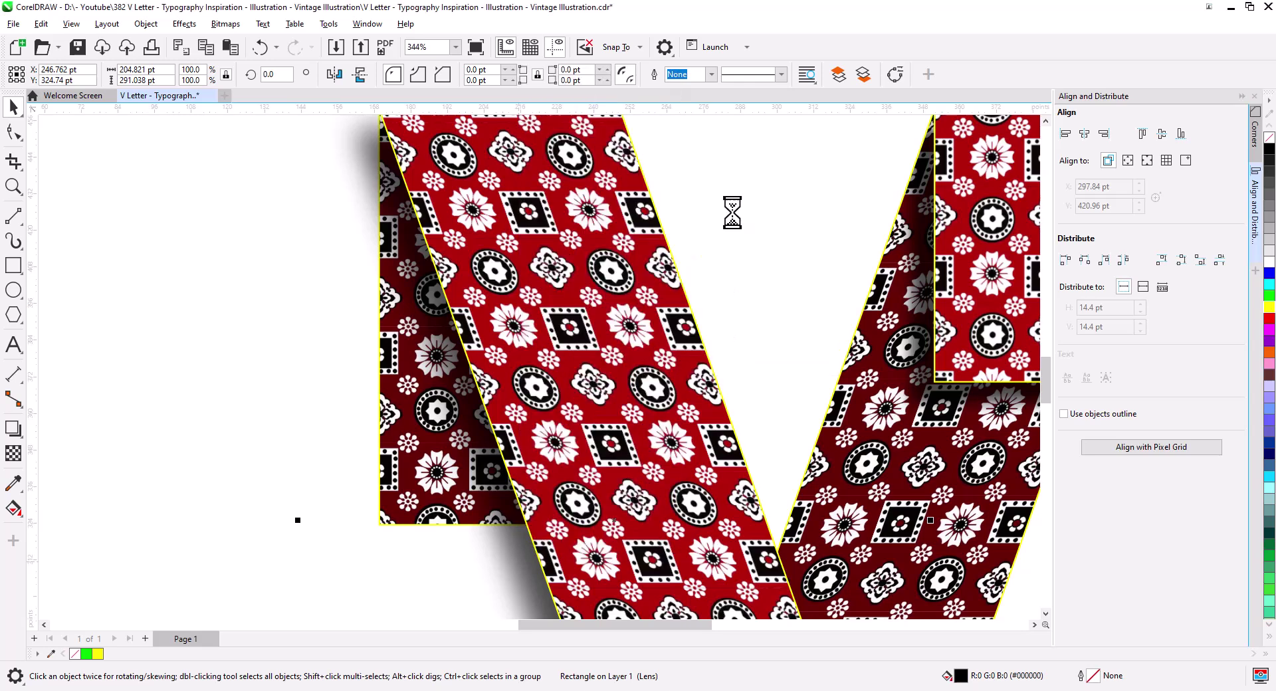
# - PowerClip the separated shadow inside the left folded piece
pyautogui.rightClick(516, 573)
pyautogui.click(510, 354)
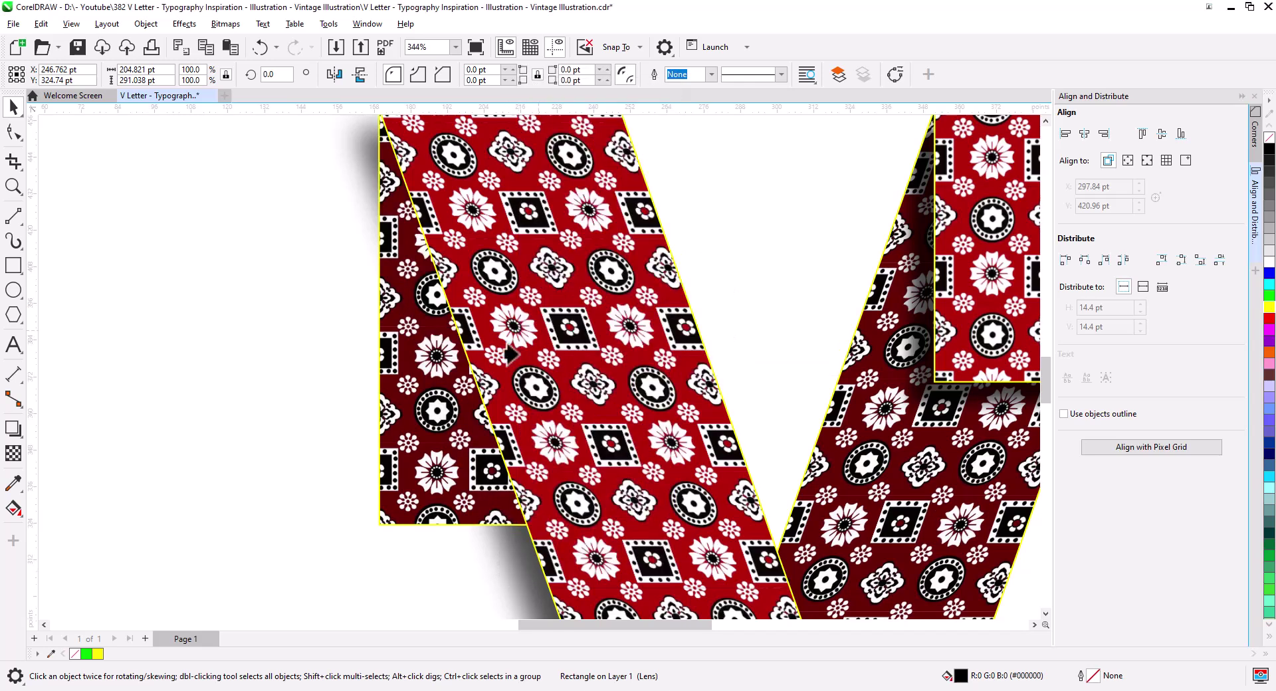
pyautogui.click(407, 443)
pyautogui.click(287, 454)
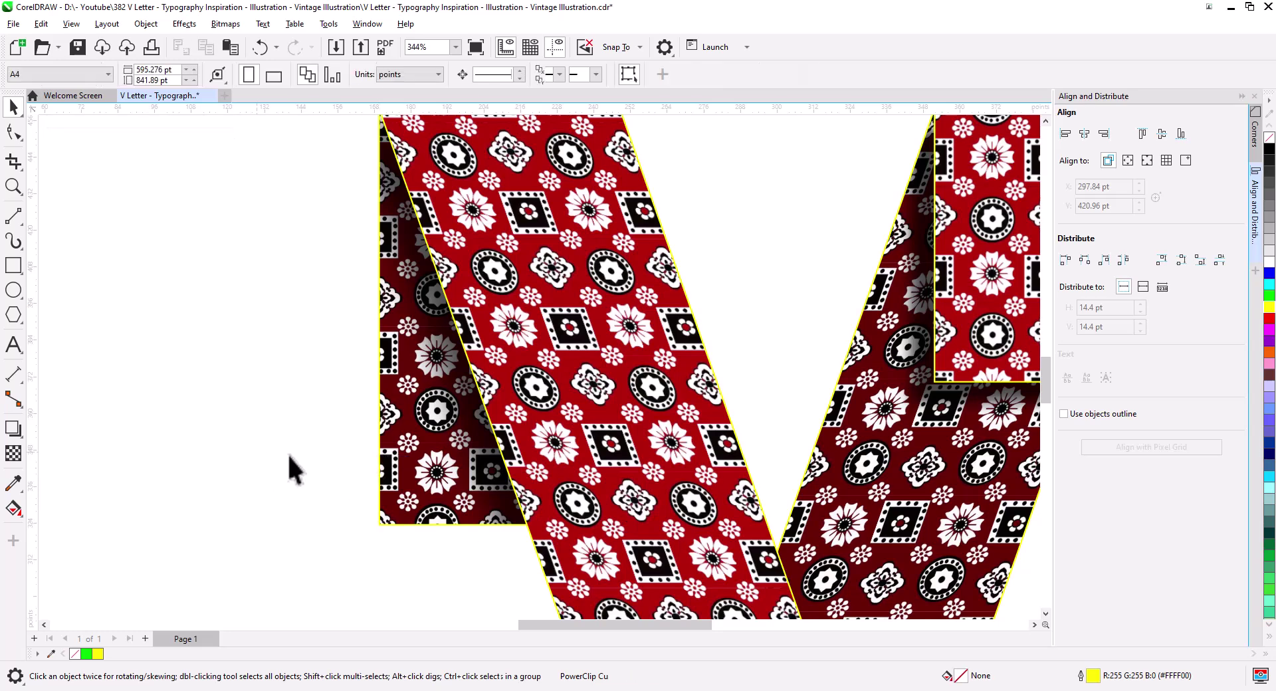
# - Remove the yellow outline from both diagonal legs and both folded pieces
pyautogui.scroll(-5, 479, 423)
pyautogui.moveTo(593, 517); pyautogui.dragTo(528, 422)
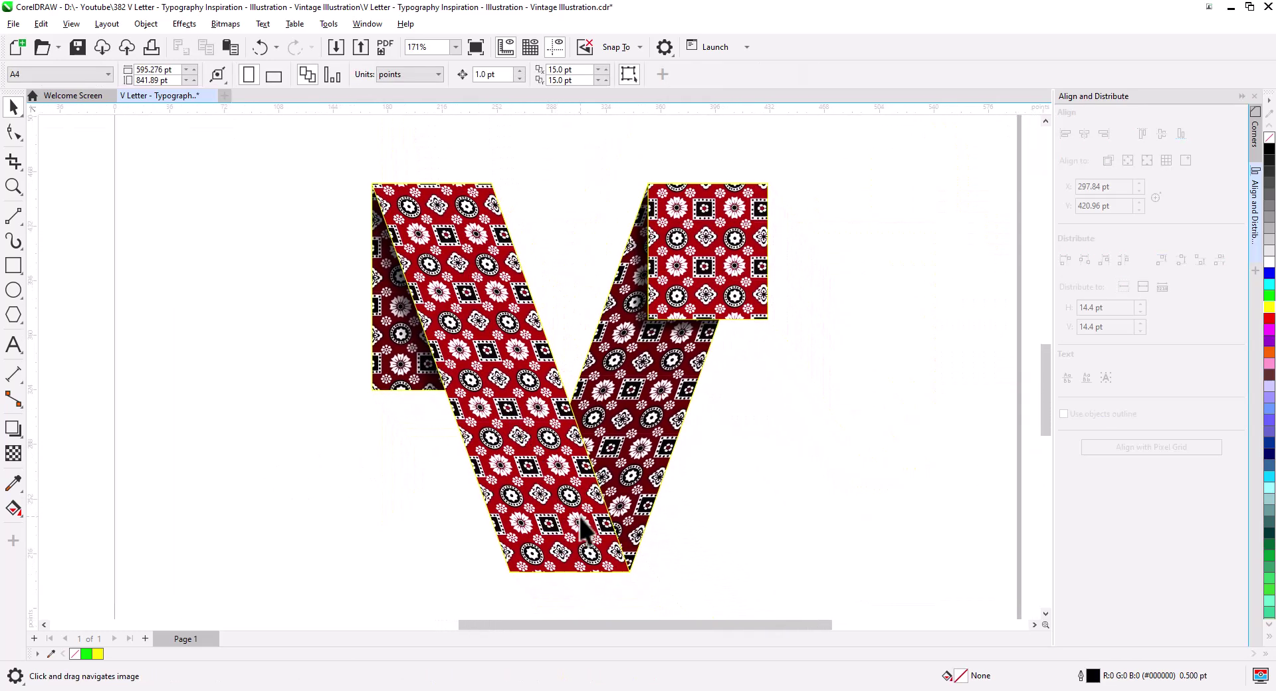
pyautogui.scroll(-1, 598, 519)
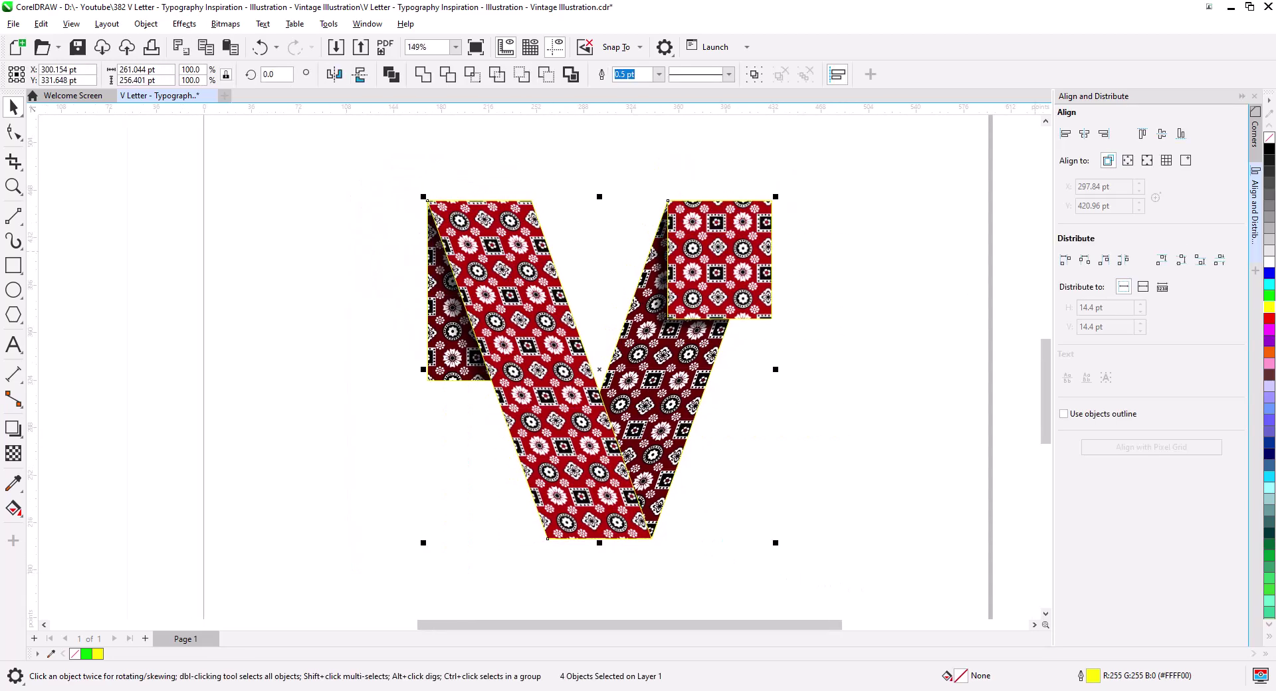
pyautogui.press('Delete')
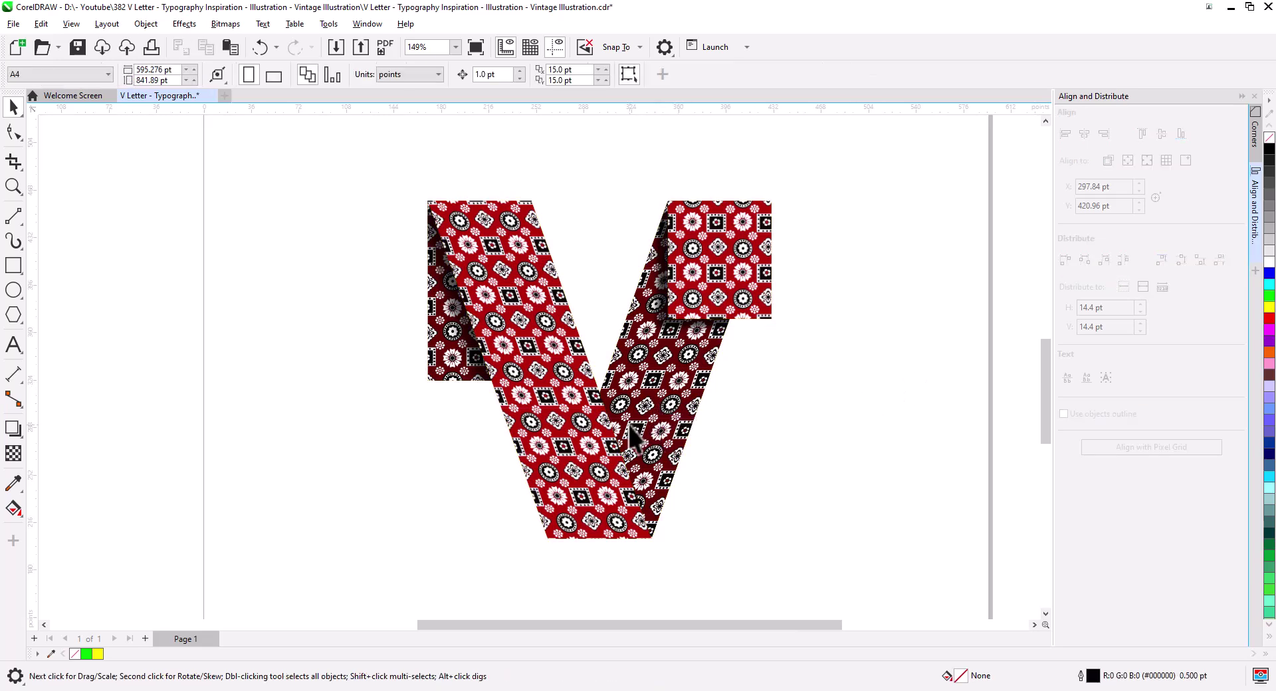
pyautogui.scroll(4, 629, 429)
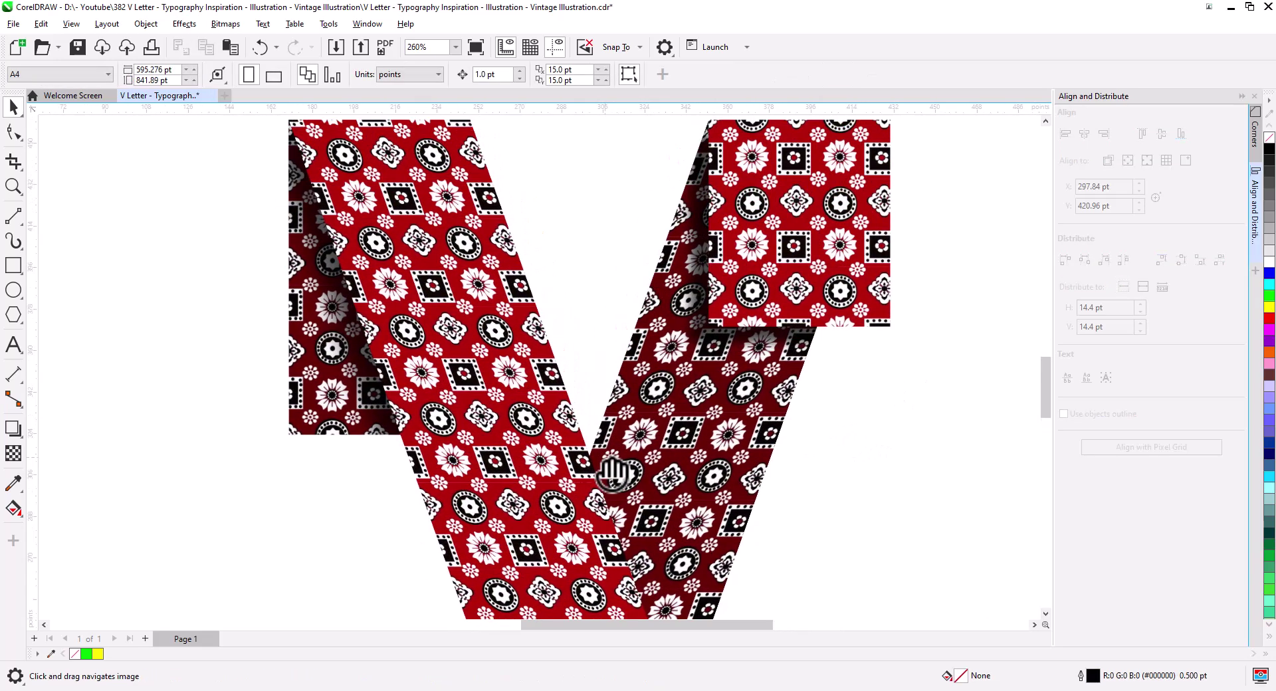
pyautogui.moveTo(610, 411); pyautogui.dragTo(558, 502)
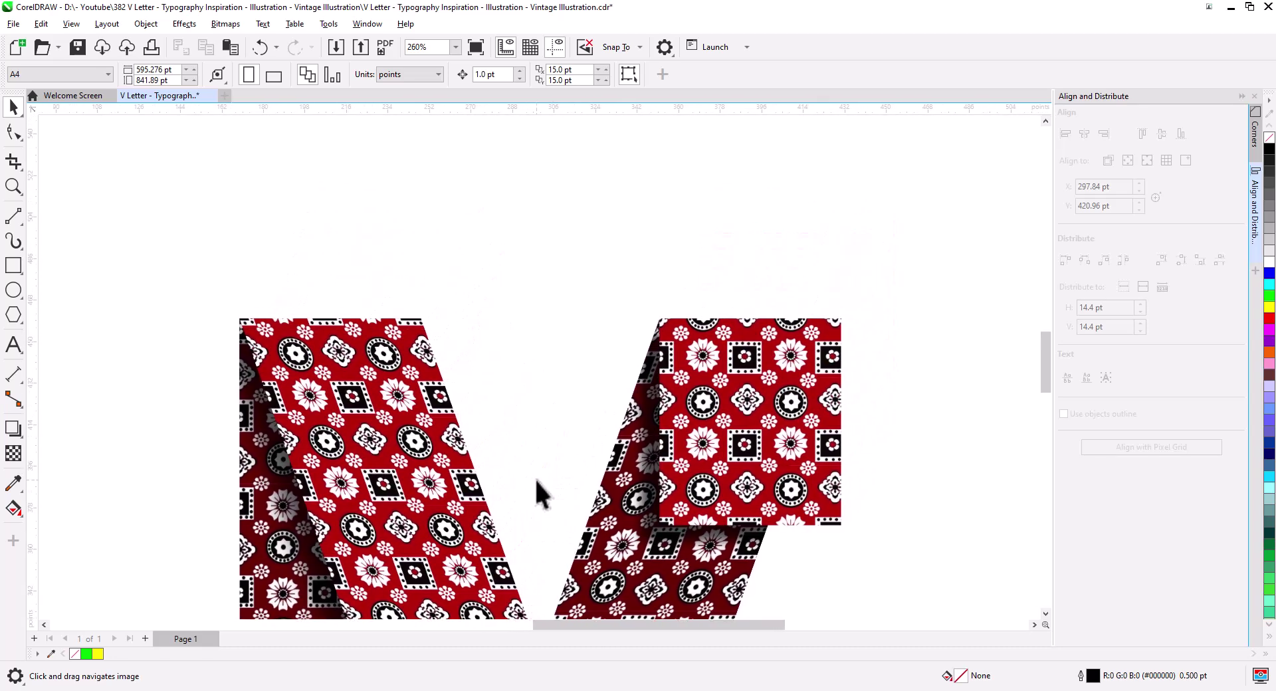
# - Draw a horizontal line about 284 pt long along the V's top edge and nudge it about 10 pt left to overhang both sides
pyautogui.click(13, 216)
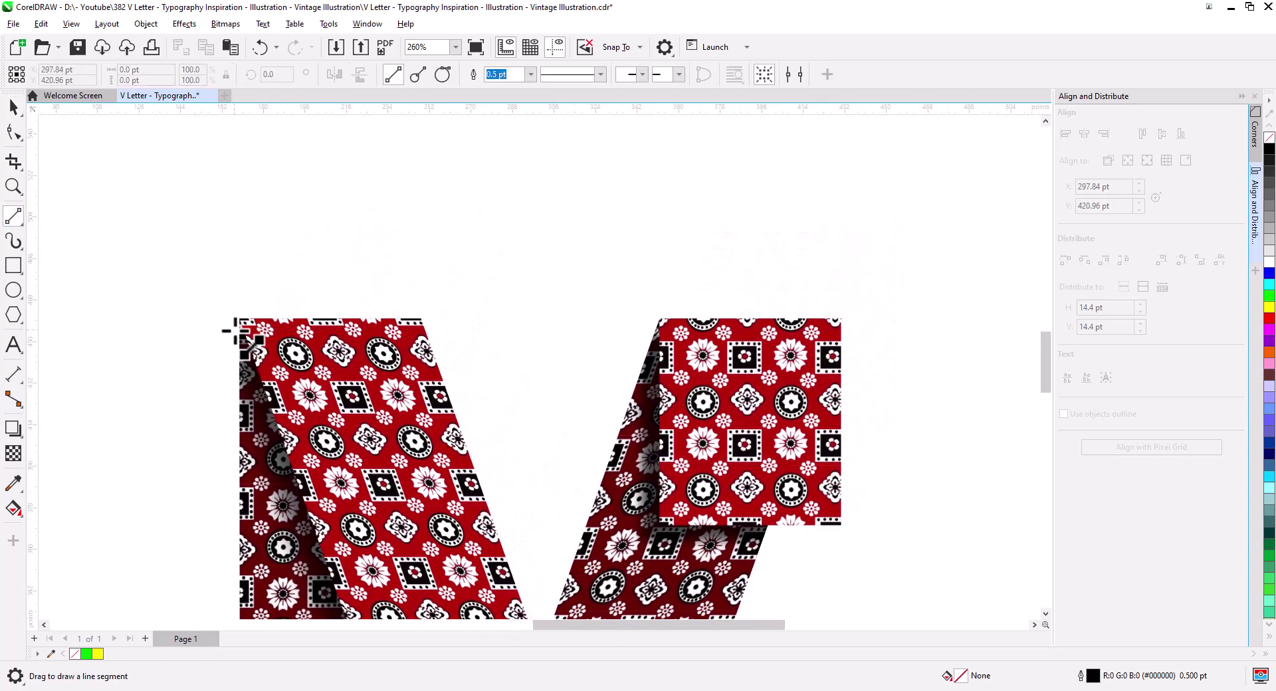
pyautogui.moveTo(640, 329); pyautogui.dragTo(897, 344)
pyautogui.click(14, 108)
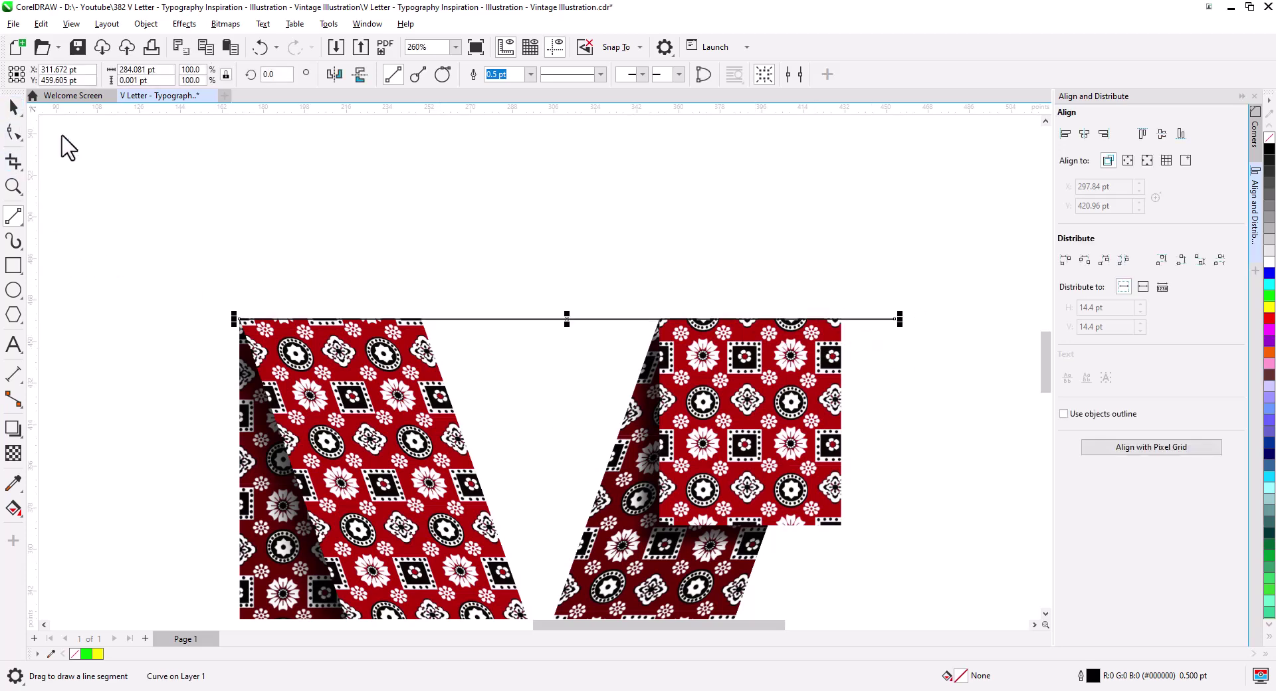
pyautogui.press('Left')
pyautogui.press('Left')
pyautogui.press('Left')
pyautogui.press('Left')
pyautogui.press('Left')
pyautogui.press('Left')
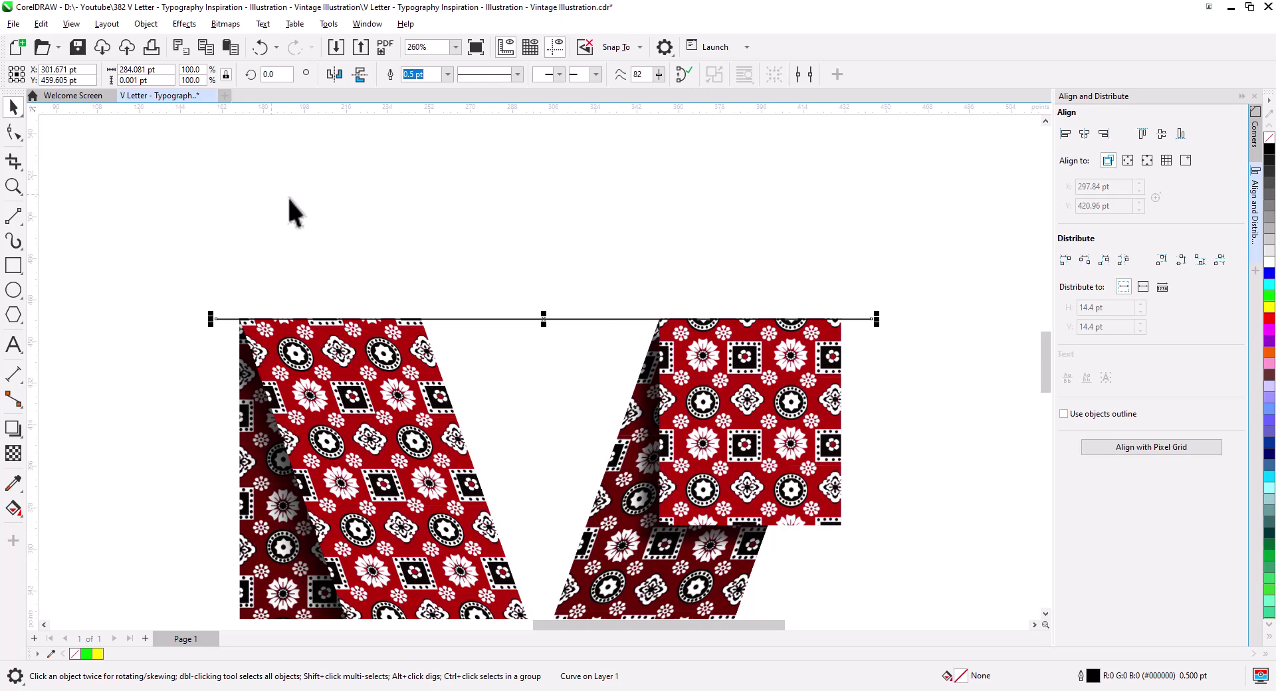
# - Select all four ribbon pieces of the V without the horizontal line and group them
pyautogui.scroll(-3, 298, 208)
pyautogui.moveTo(402, 372); pyautogui.dragTo(416, 175)
pyautogui.scroll(-1, 441, 276)
pyautogui.scroll(-1, 444, 293)
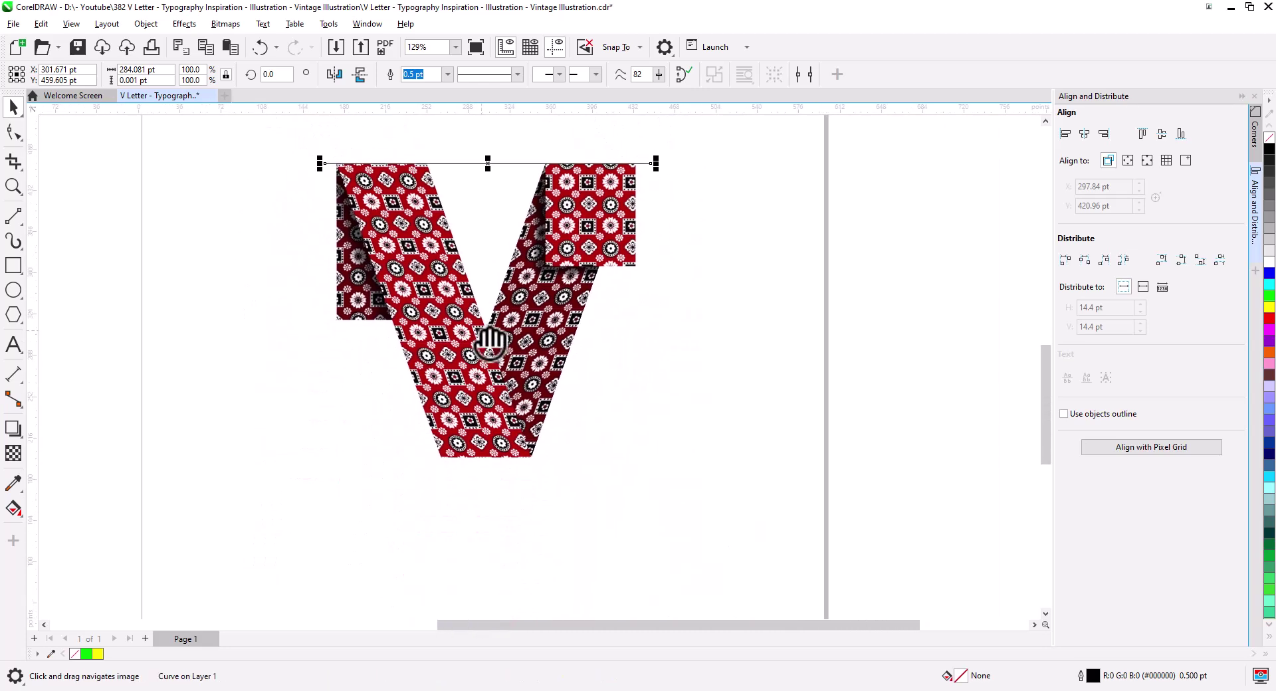
pyautogui.moveTo(699, 499); pyautogui.dragTo(351, 251)
pyautogui.moveTo(328, 143); pyautogui.dragTo(331, 139)
pyautogui.rightClick(430, 228)
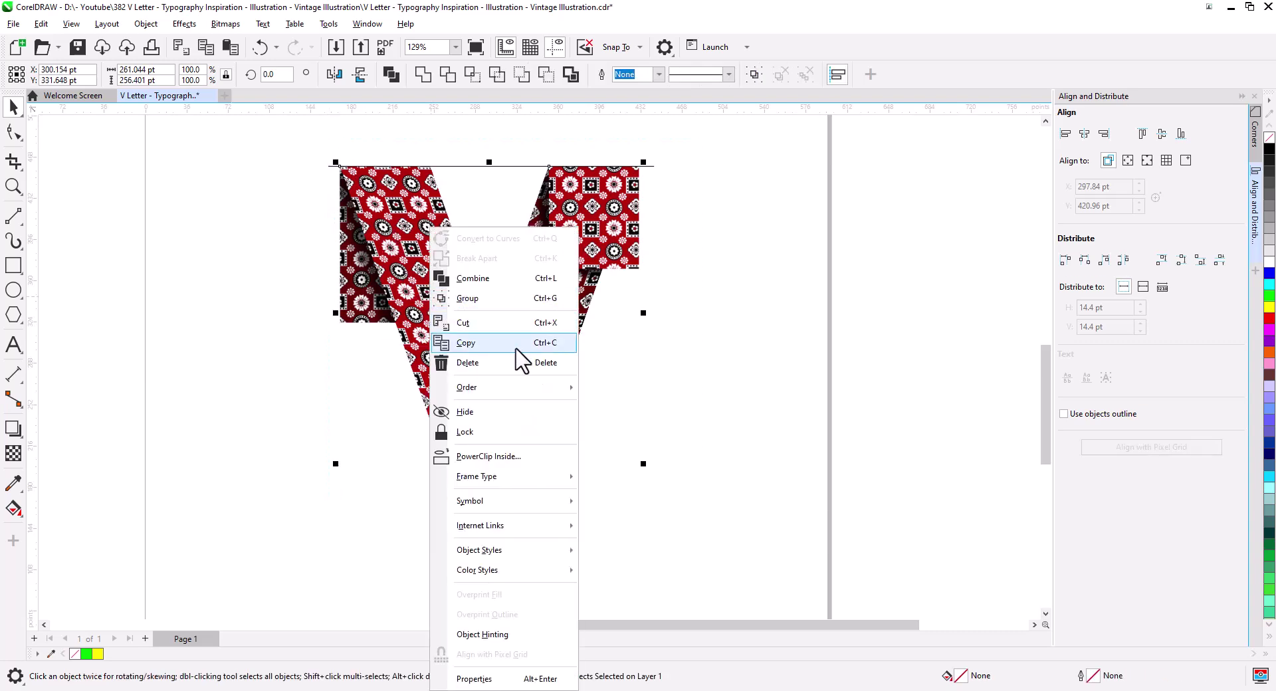
pyautogui.moveTo(500, 383)
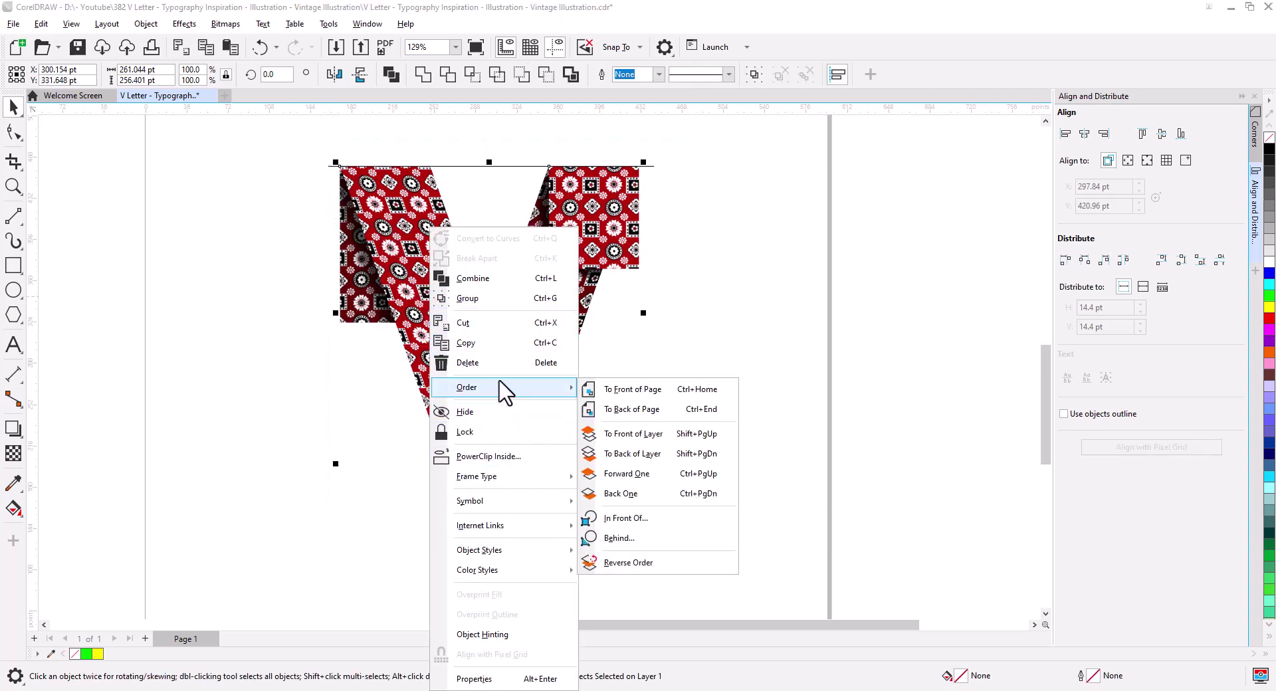
pyautogui.click(499, 298)
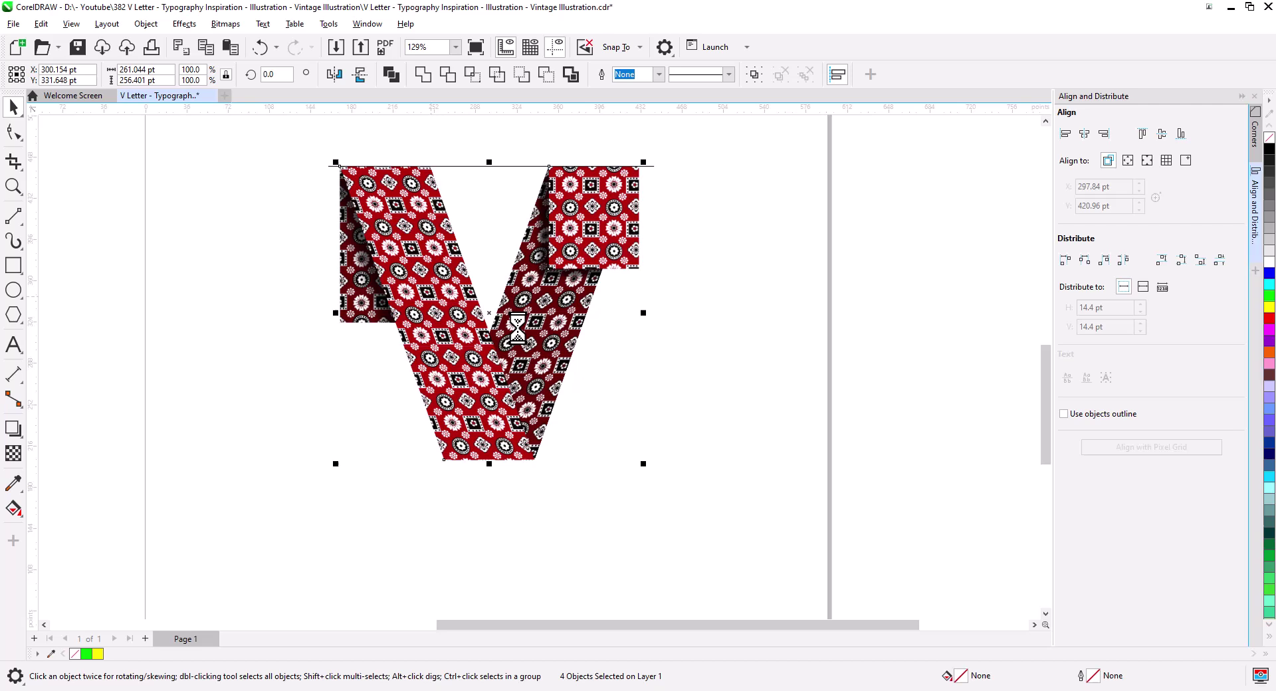
# - Align the horizontal line and the V group on their horizontal centres
pyautogui.click(496, 166)
pyautogui.keyDown('shift'); pyautogui.click(510, 200); pyautogui.keyUp('shift')
pyautogui.click(1084, 134)
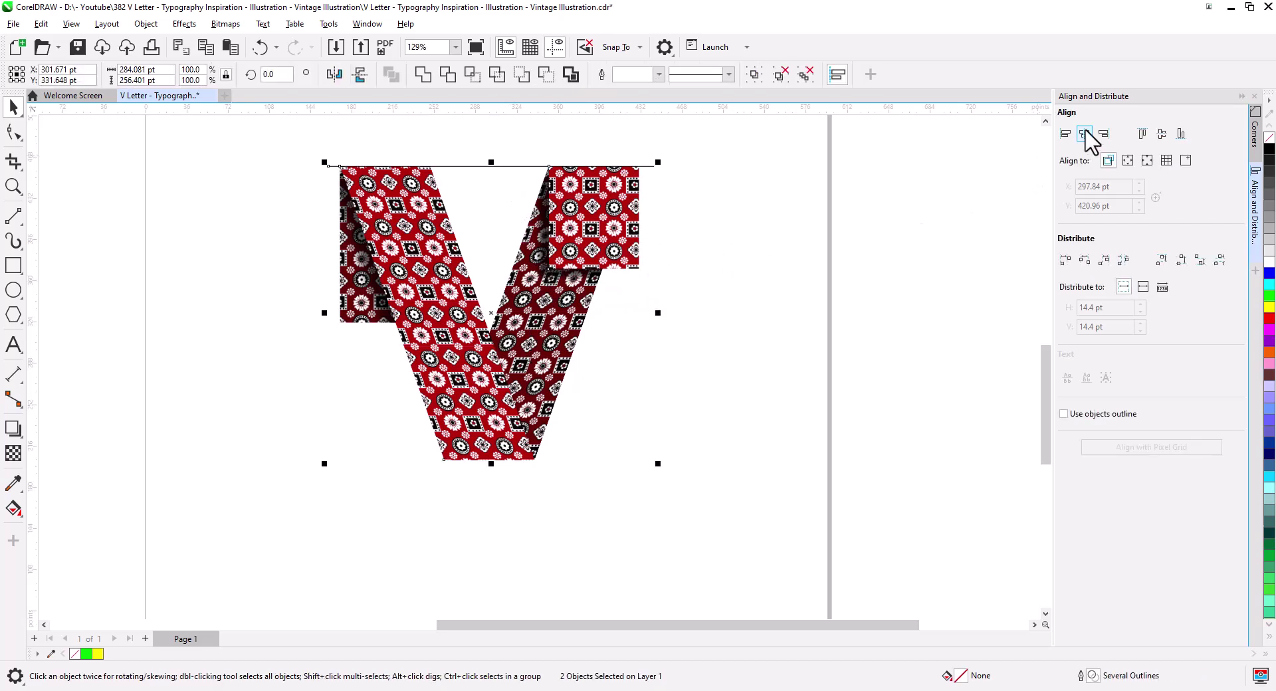
pyautogui.click(729, 272)
# - Draw a vertical line crossing the middle of the horizontal line and stretch it upward to about 193 pt tall
pyautogui.scroll(2, 512, 174)
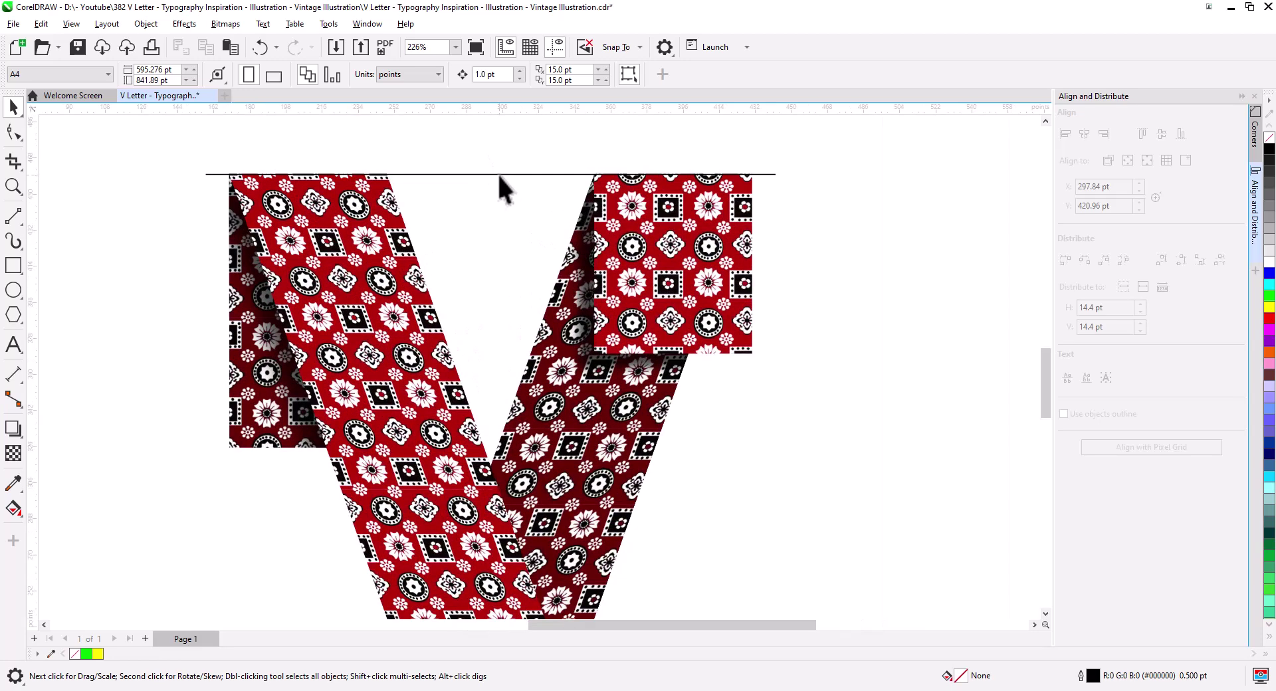
pyautogui.moveTo(500, 297); pyautogui.dragTo(504, 346)
pyautogui.click(13, 215)
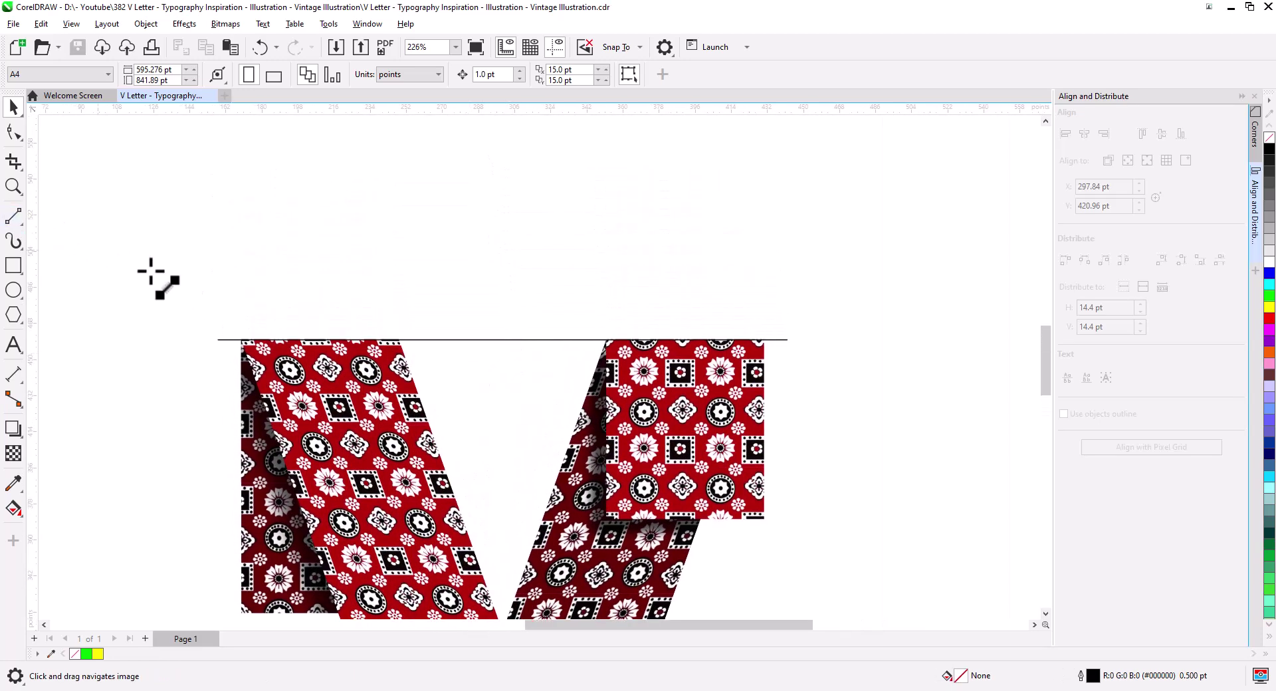
pyautogui.moveTo(504, 417); pyautogui.dragTo(510, 133)
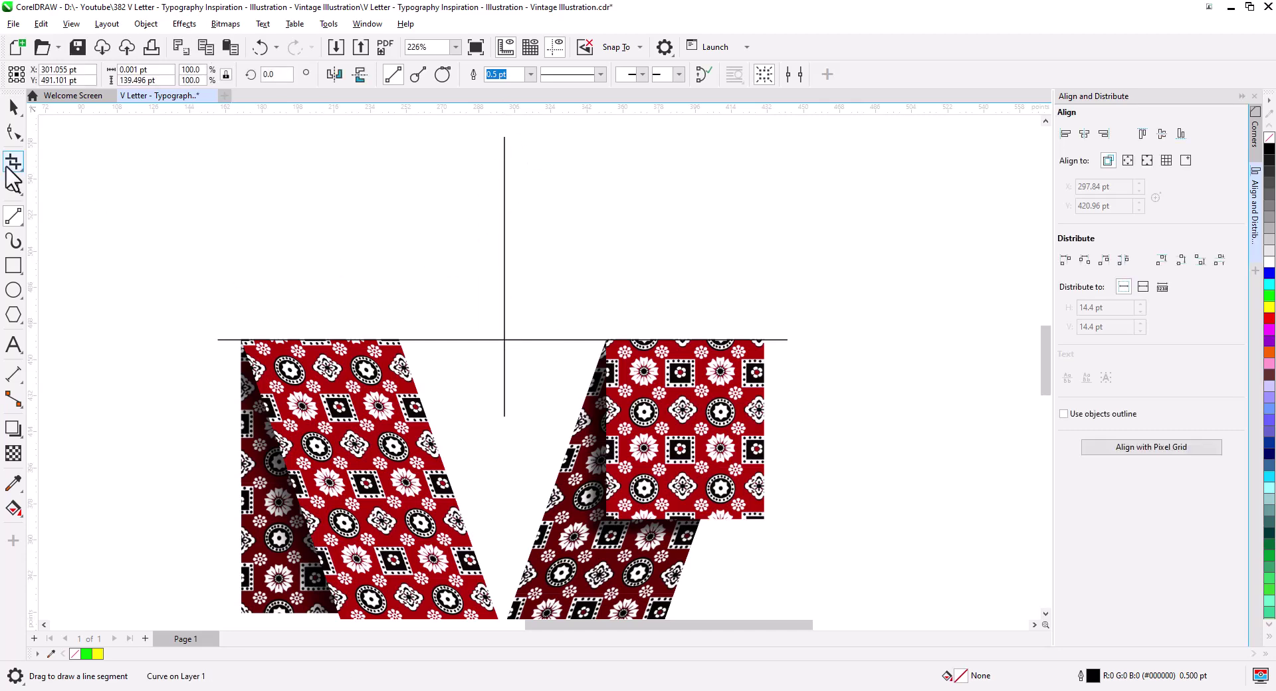
pyautogui.click(13, 108)
pyautogui.scroll(-1, 359, 292)
pyautogui.scroll(3, 389, 358)
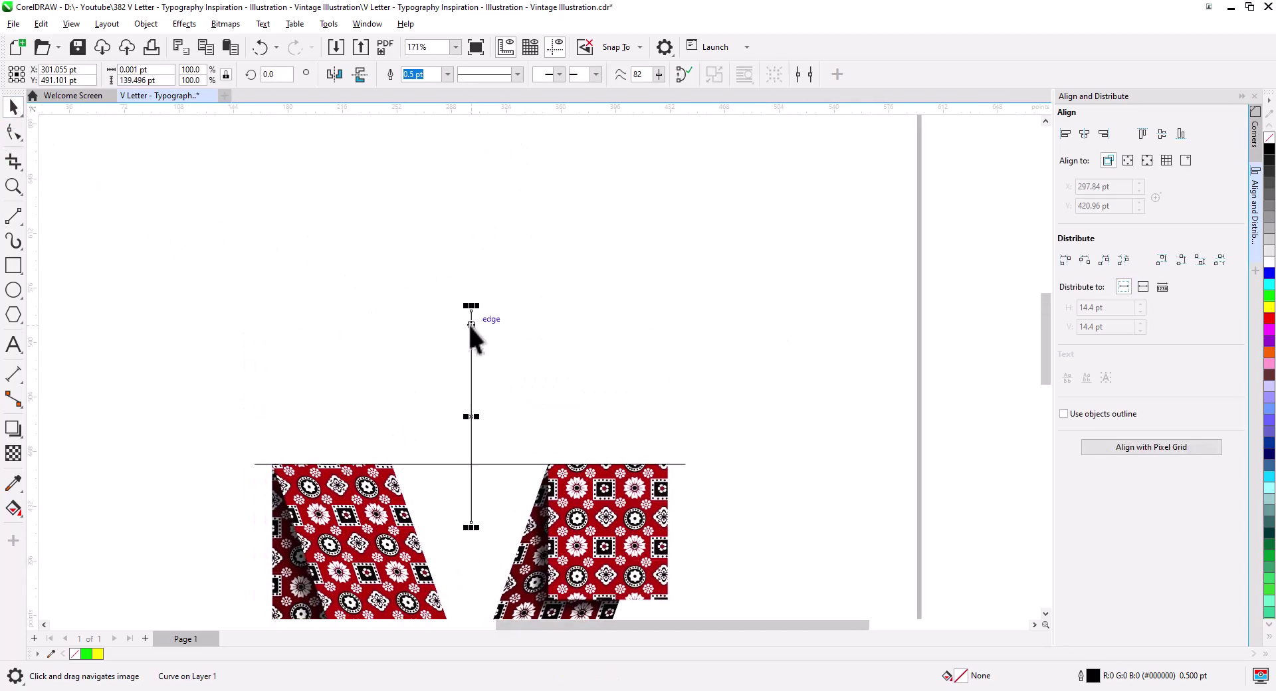
pyautogui.moveTo(472, 305); pyautogui.dragTo(471, 224)
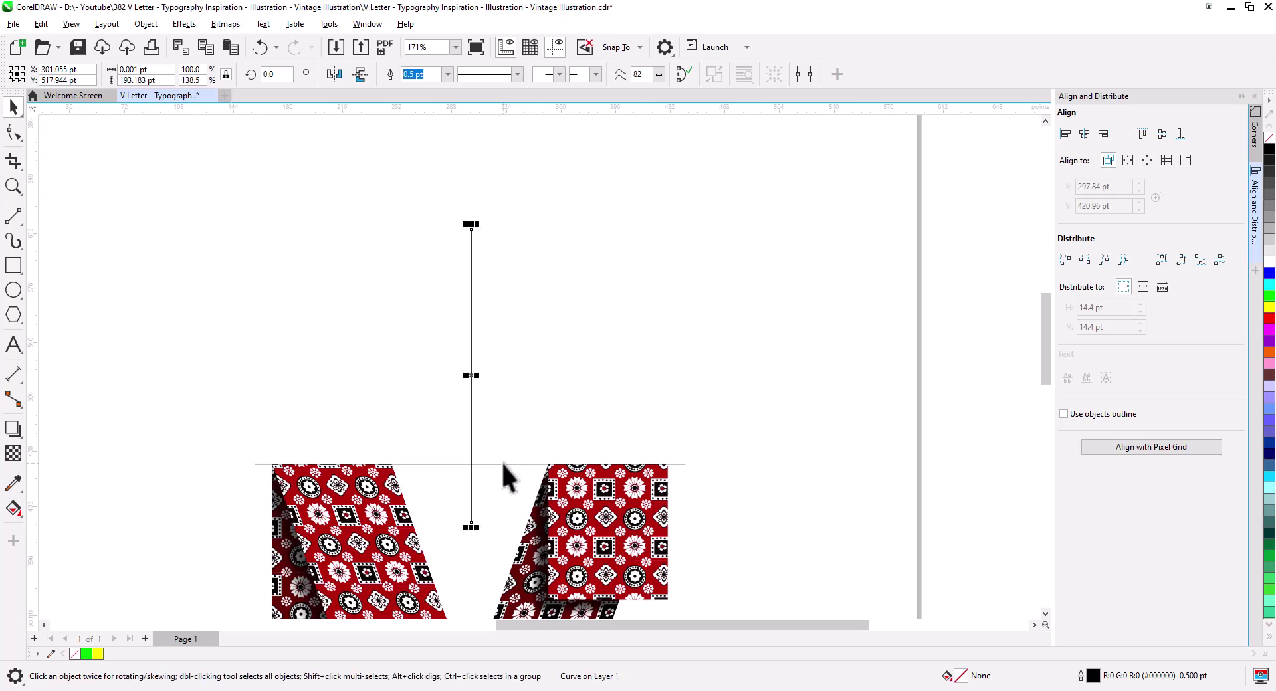
# - Centre the vertical line horizontally on the horizontal line
pyautogui.keyDown('shift'); pyautogui.click(503, 463); pyautogui.keyUp('shift')
pyautogui.click(1085, 133)
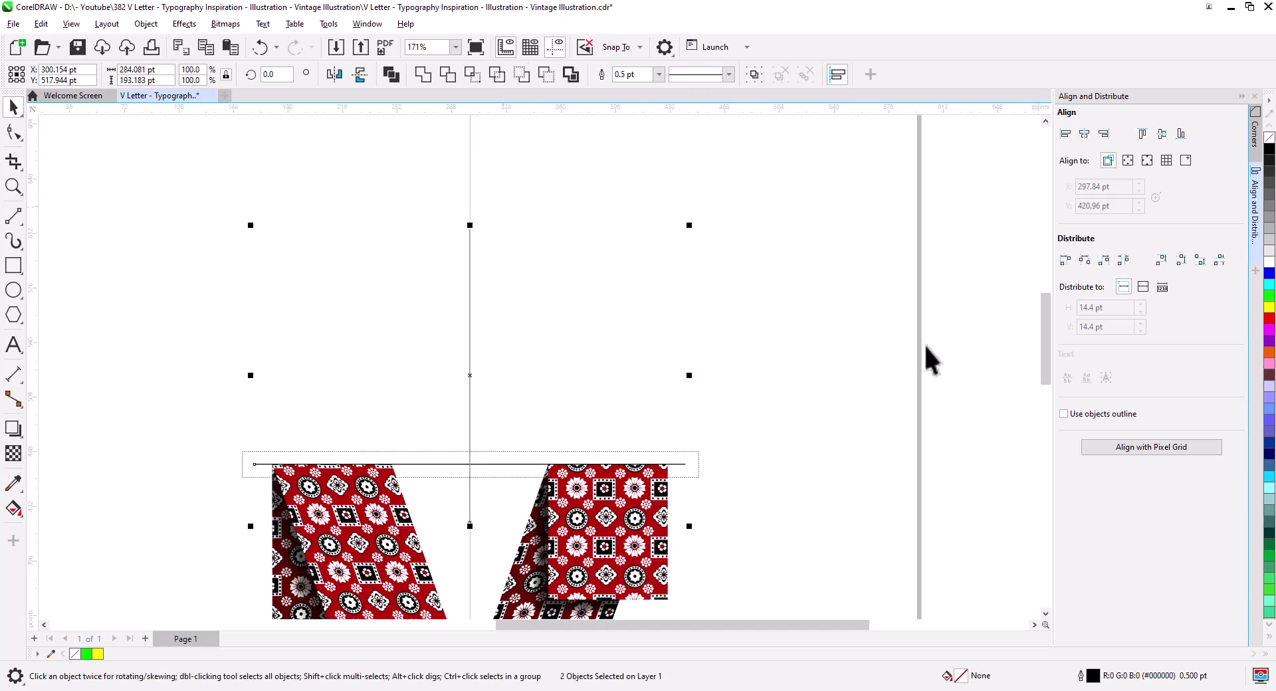
pyautogui.click(732, 473)
# - Draw a three-segment outline, about 142 by 66 pt, from the horizontal line's right end up to the vertical line
pyautogui.scroll(3, 693, 498)
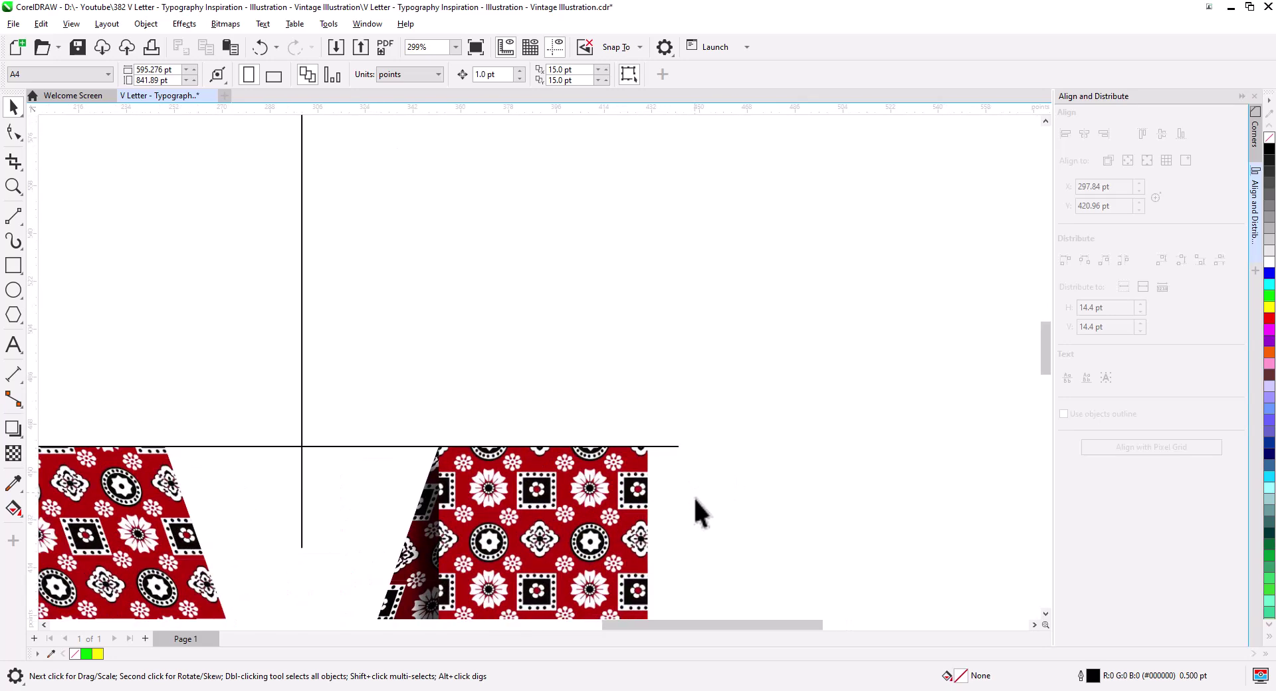
pyautogui.scroll(1, 778, 493)
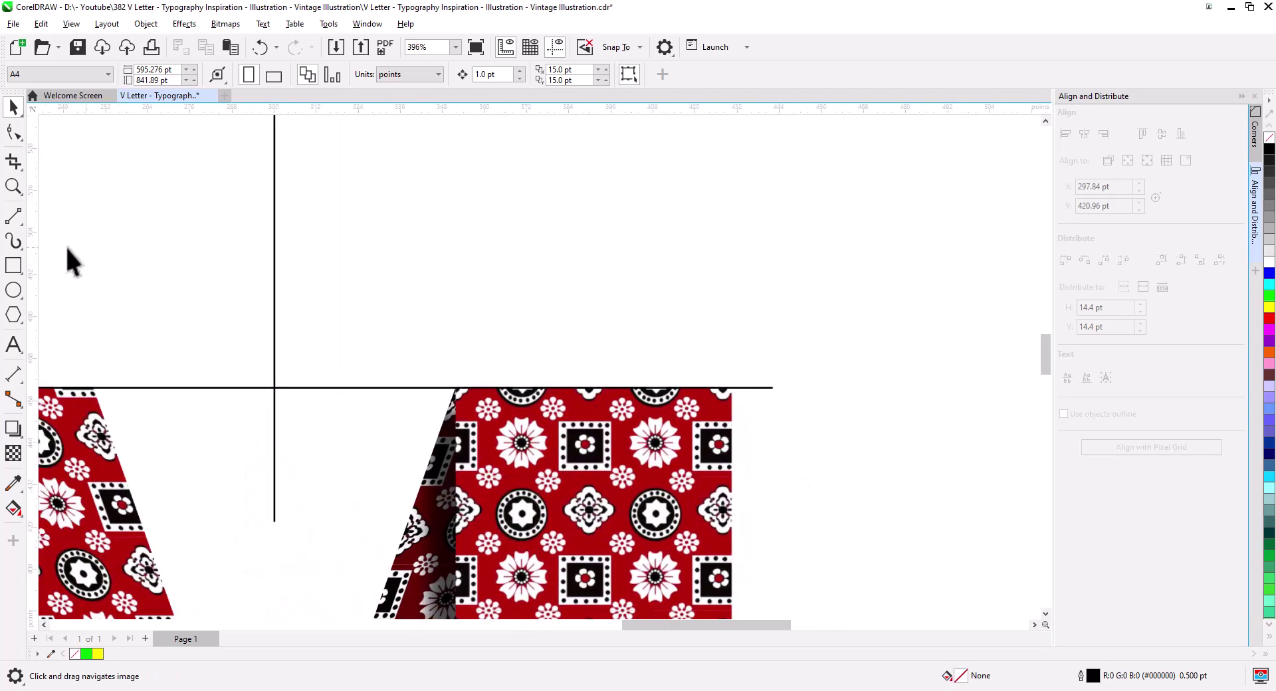
pyautogui.click(13, 219)
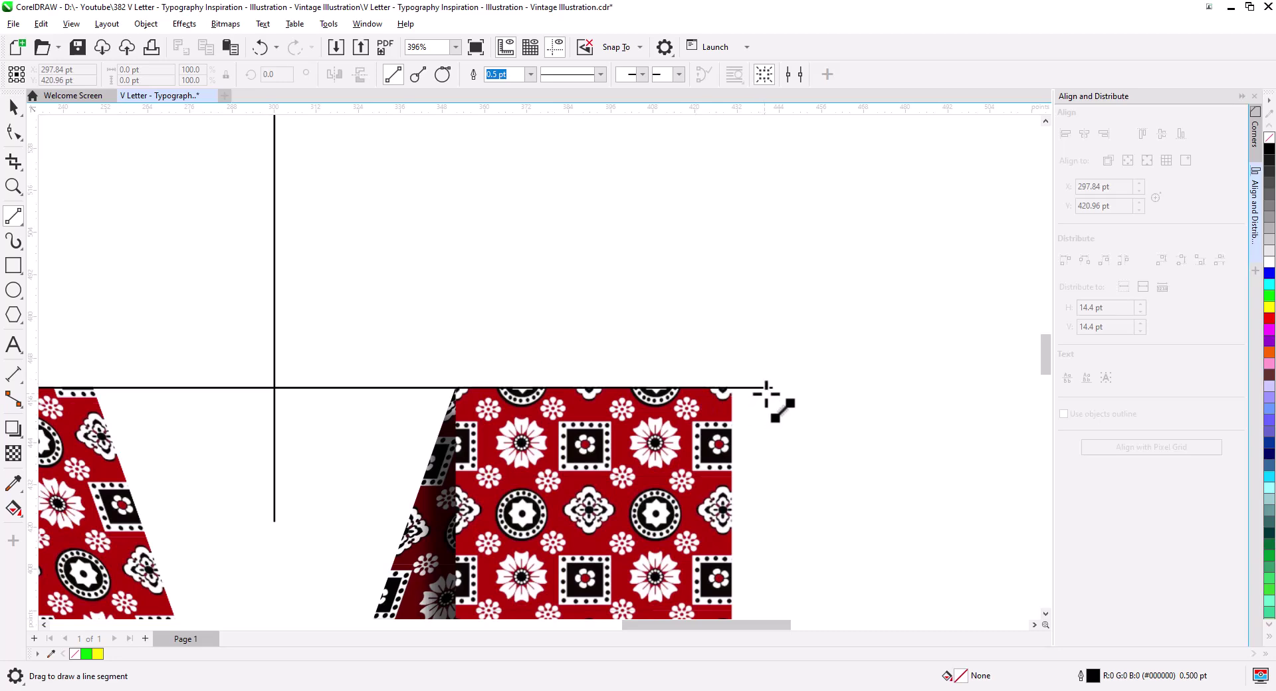
pyautogui.moveTo(773, 388); pyautogui.dragTo(579, 296)
pyautogui.moveTo(579, 297); pyautogui.dragTo(275, 158)
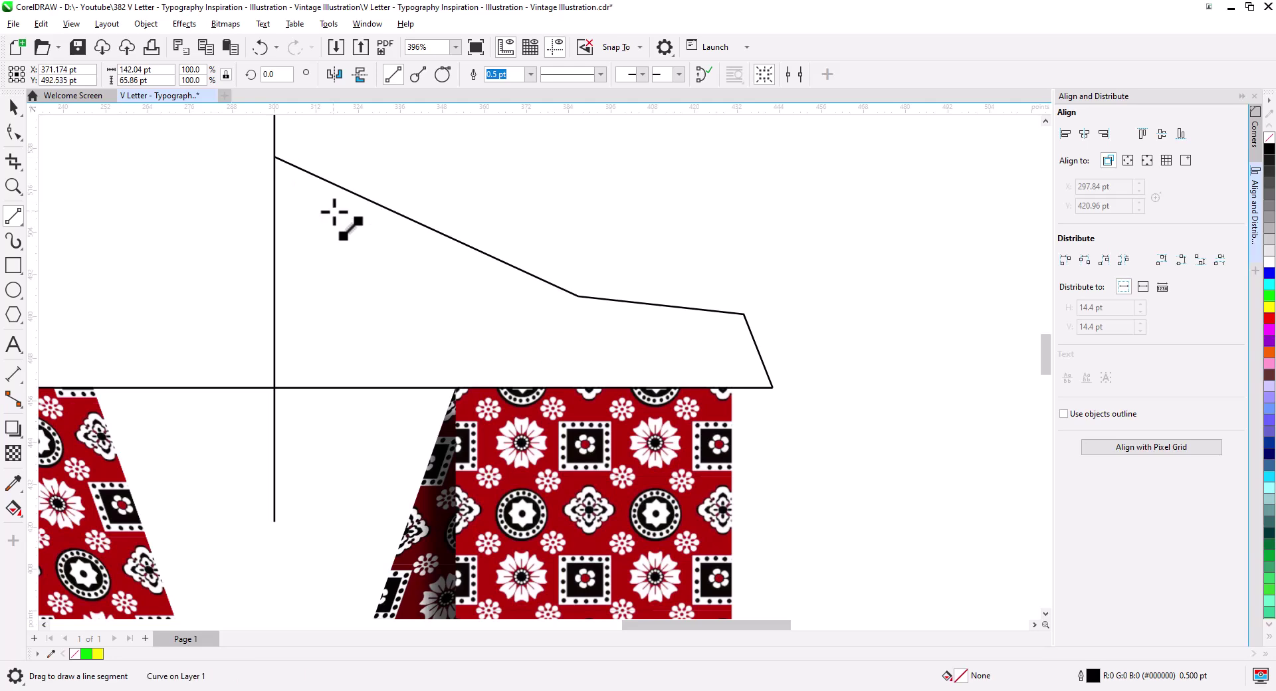
# - Bend the outline's end segment and the adjoining shoulder segment into curves and smooth them into a rounded right end
pyautogui.click(13, 132)
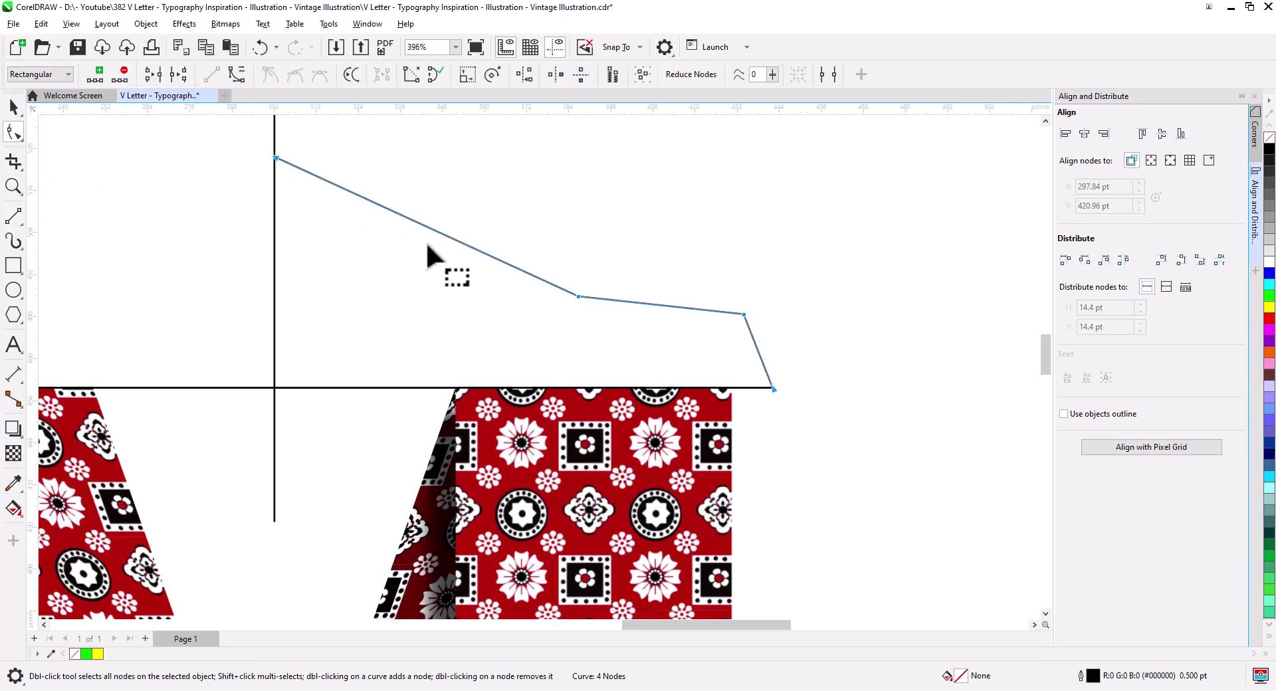
pyautogui.moveTo(764, 365); pyautogui.dragTo(775, 324)
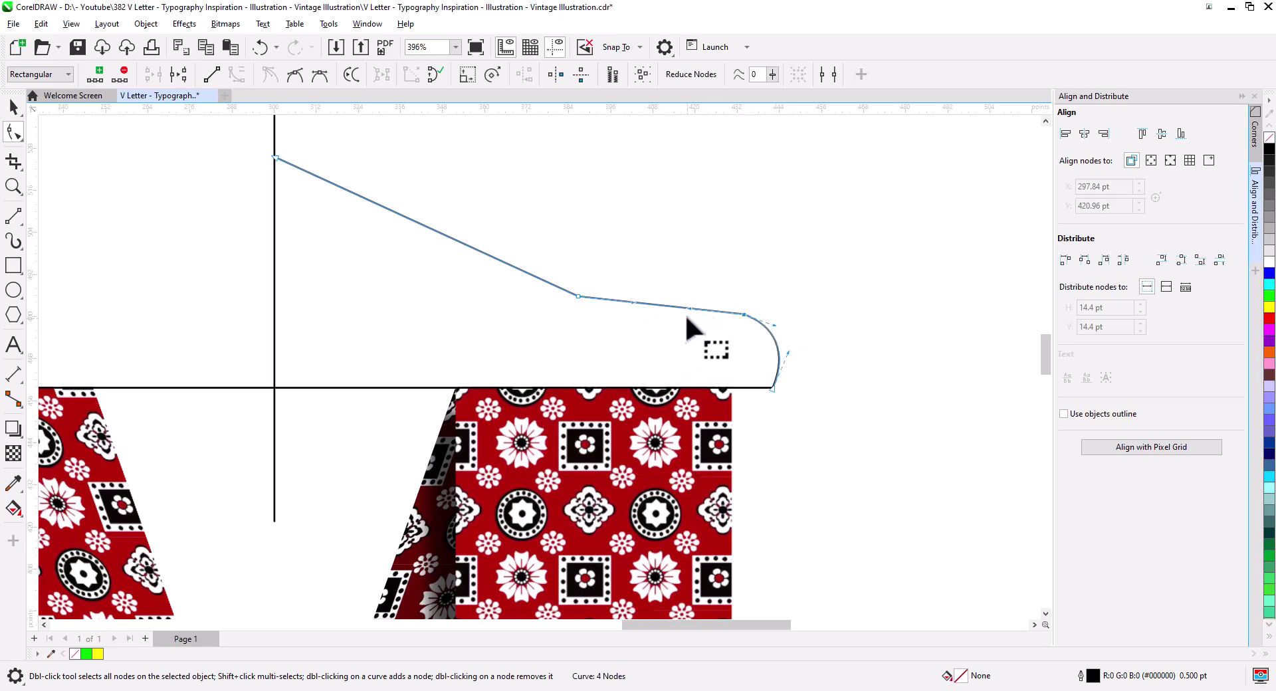
pyautogui.moveTo(676, 304); pyautogui.dragTo(678, 300)
pyautogui.click(293, 79)
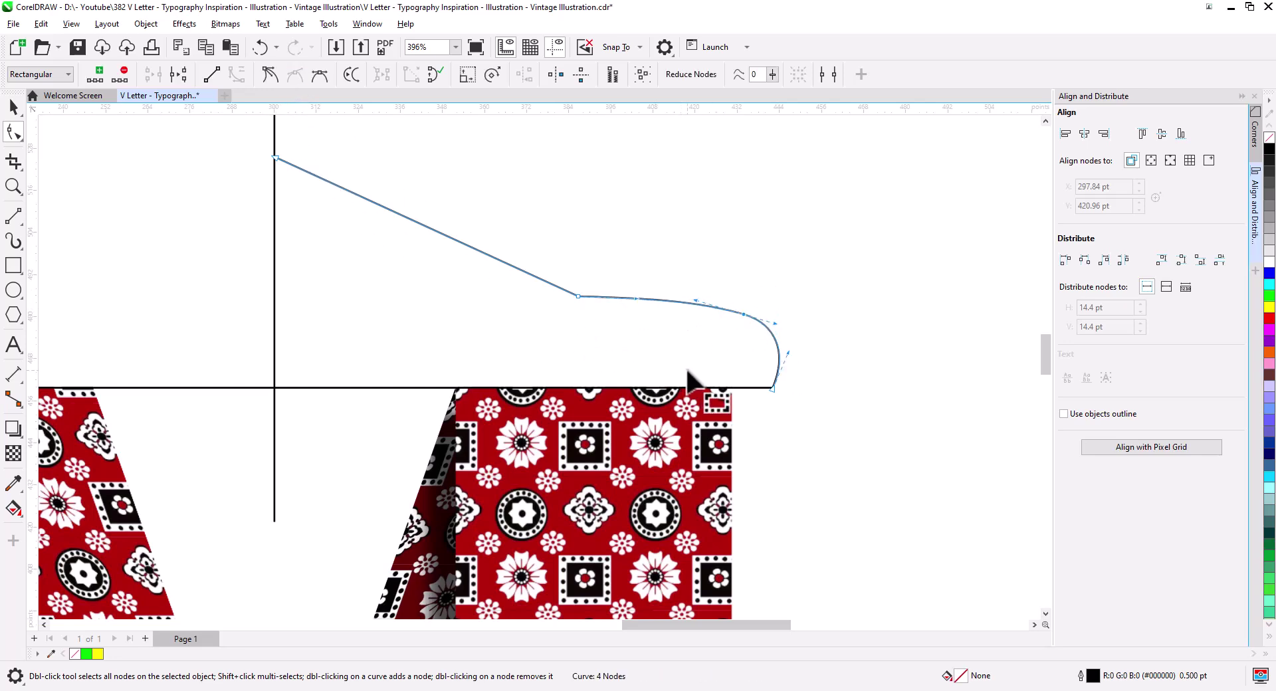
pyautogui.click(785, 352)
pyautogui.moveTo(787, 352); pyautogui.dragTo(788, 323)
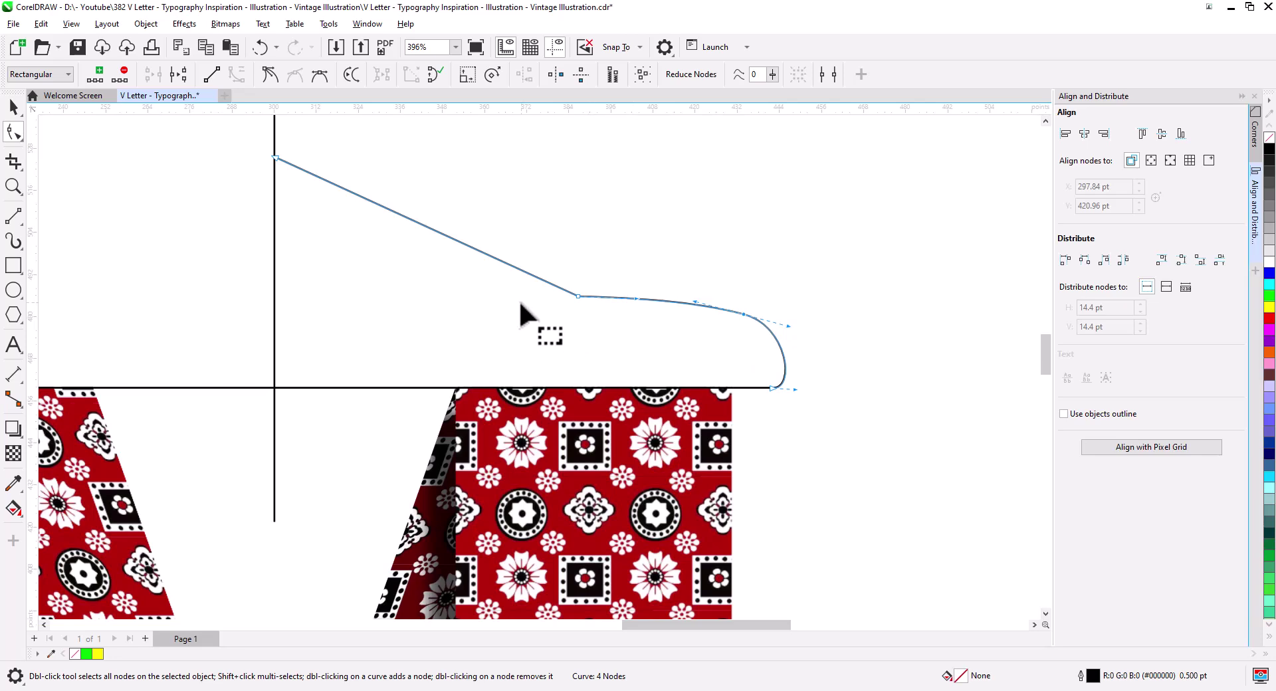
# - Curve the long slope into the shoulder, smooth the node joining them, and adjust the slope's upper end at the vertical line
pyautogui.moveTo(527, 319); pyautogui.dragTo(520, 395)
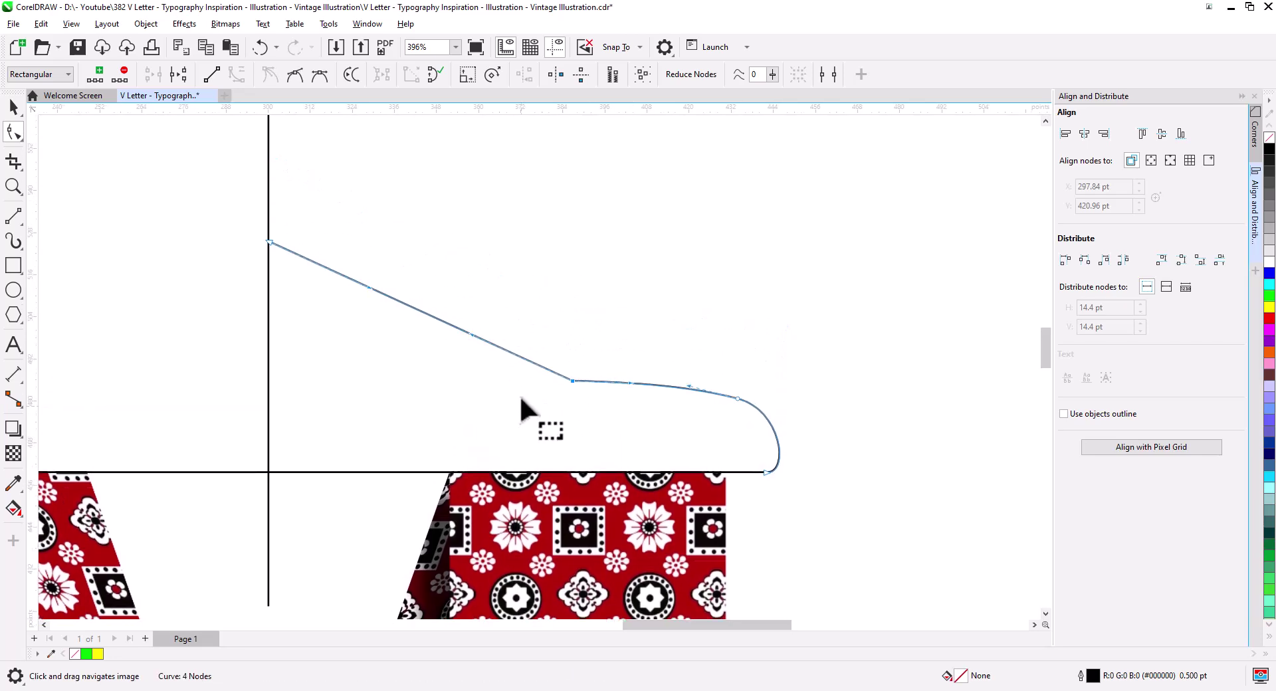
pyautogui.moveTo(468, 330); pyautogui.dragTo(523, 366)
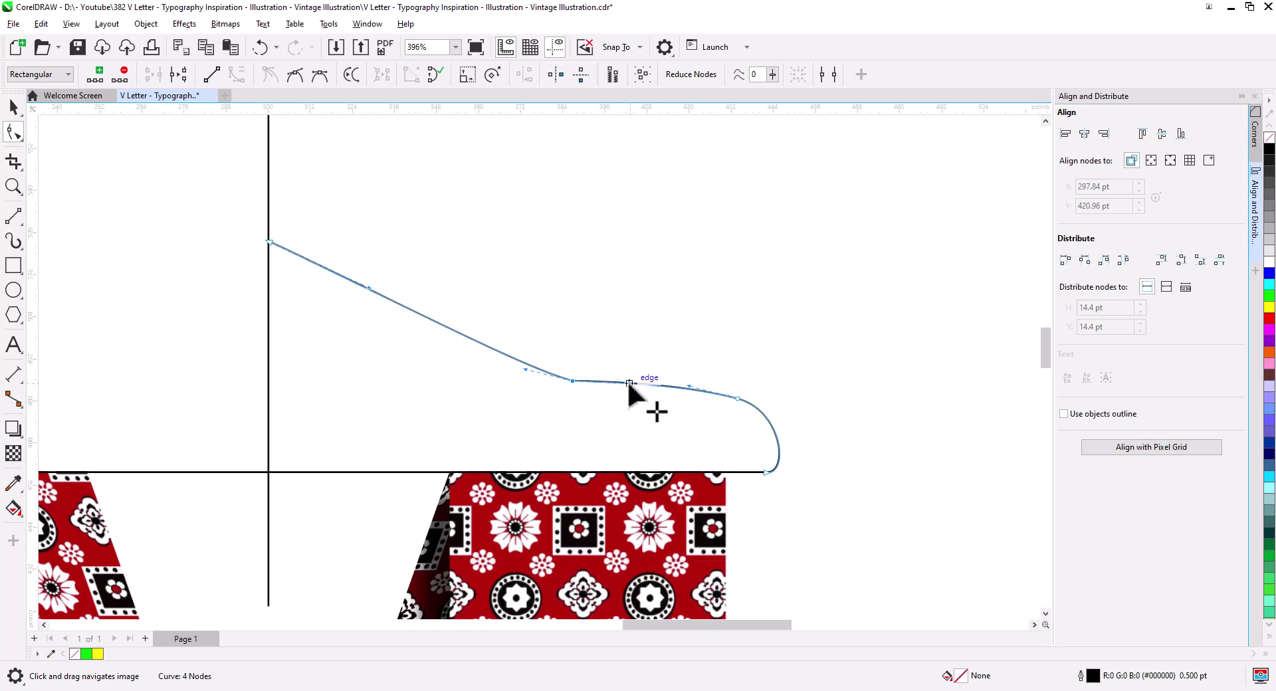
pyautogui.moveTo(629, 382); pyautogui.dragTo(616, 388)
pyautogui.click(295, 74)
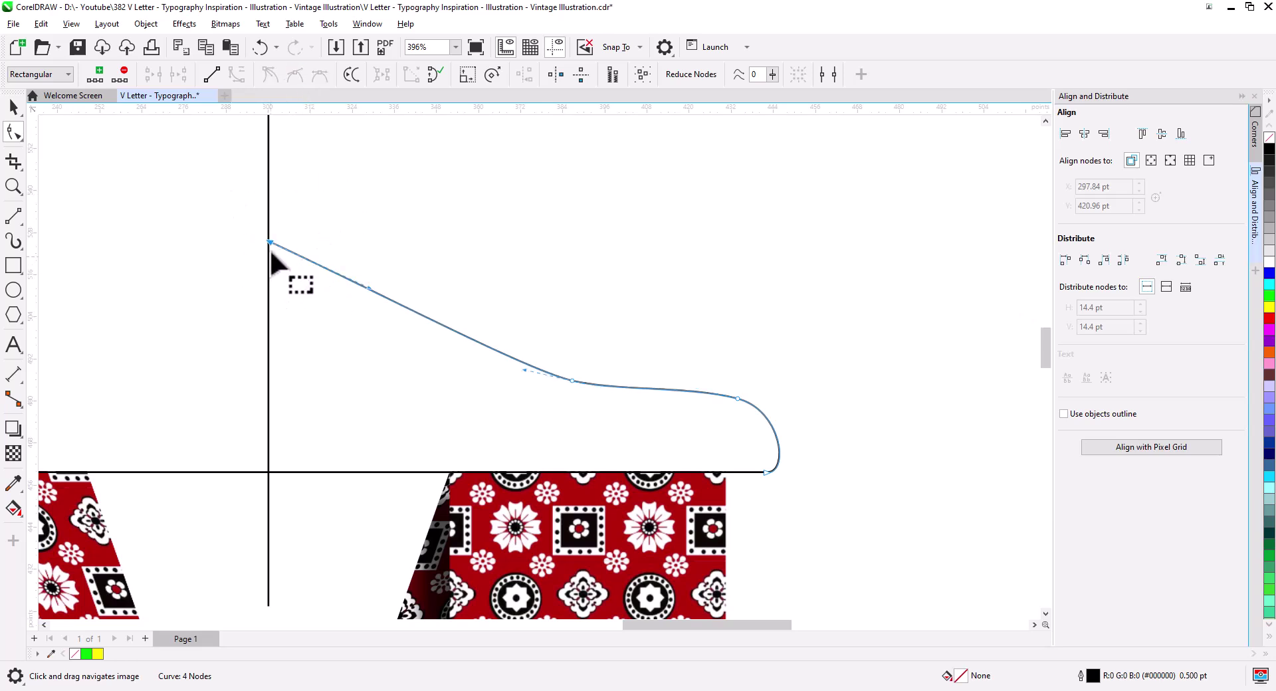
pyautogui.moveTo(270, 242); pyautogui.dragTo(270, 254)
# - Duplicate the right shoulder curve to the left of the vertical line and mirror the copy horizontally
pyautogui.click(13, 107)
pyautogui.moveTo(425, 349); pyautogui.dragTo(686, 272)
pyautogui.moveTo(1017, 333); pyautogui.dragTo(476, 335)
pyautogui.click(513, 364)
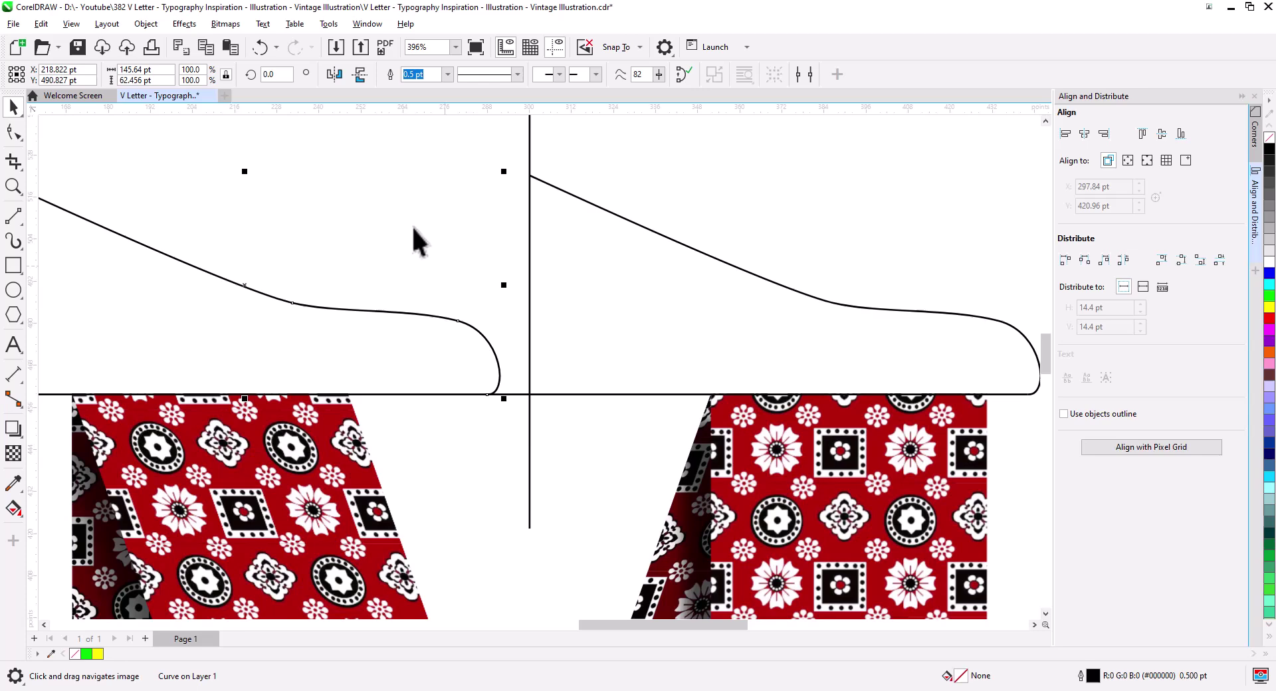
pyautogui.click(360, 75)
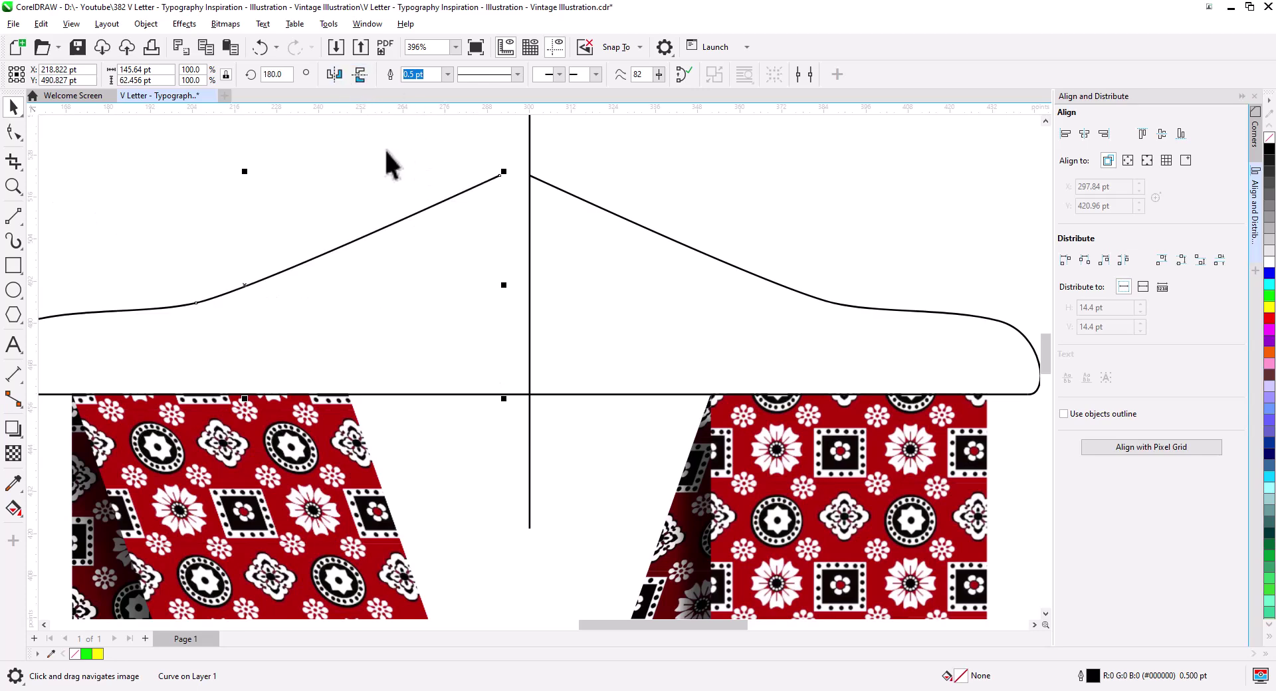
# - Align the mirrored curve's right edge to the vertical centre line so both halves meet at the peak
pyautogui.keyDown('shift'); pyautogui.click(531, 170); pyautogui.keyUp('shift')
pyautogui.click(1103, 134)
pyautogui.click(558, 174)
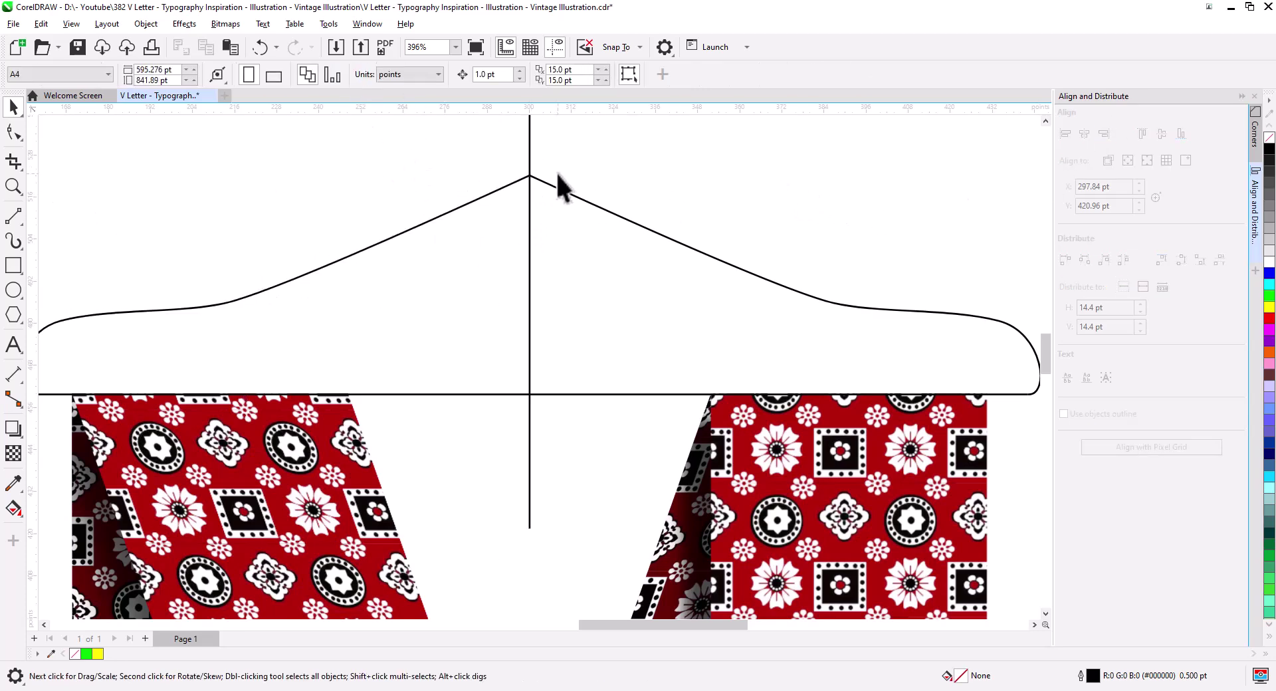
# - Raise the upper end node of the left shoulder curve slightly along the vertical line
pyautogui.click(517, 179)
pyautogui.moveTo(524, 185); pyautogui.dragTo(527, 283)
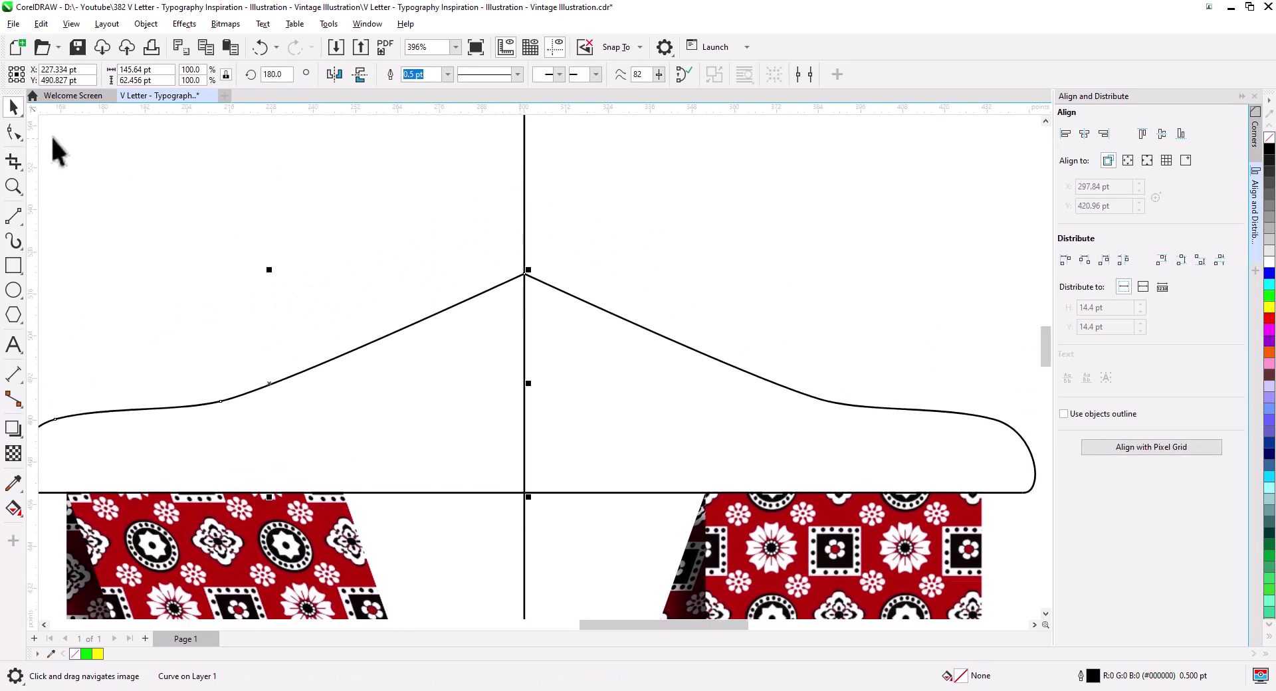
pyautogui.click(13, 132)
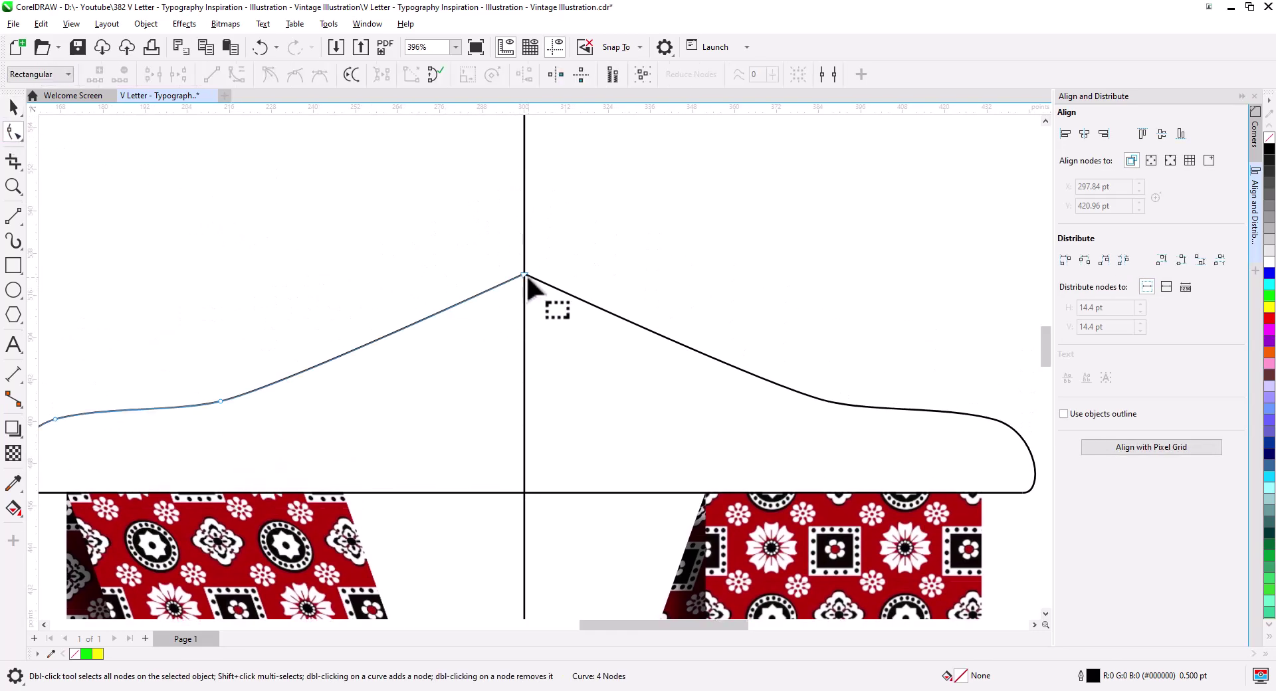
pyautogui.moveTo(525, 275)
pyautogui.mouseDown()
pyautogui.moveTo(525, 265)
pyautogui.moveTo(529, 276)
pyautogui.mouseUp()
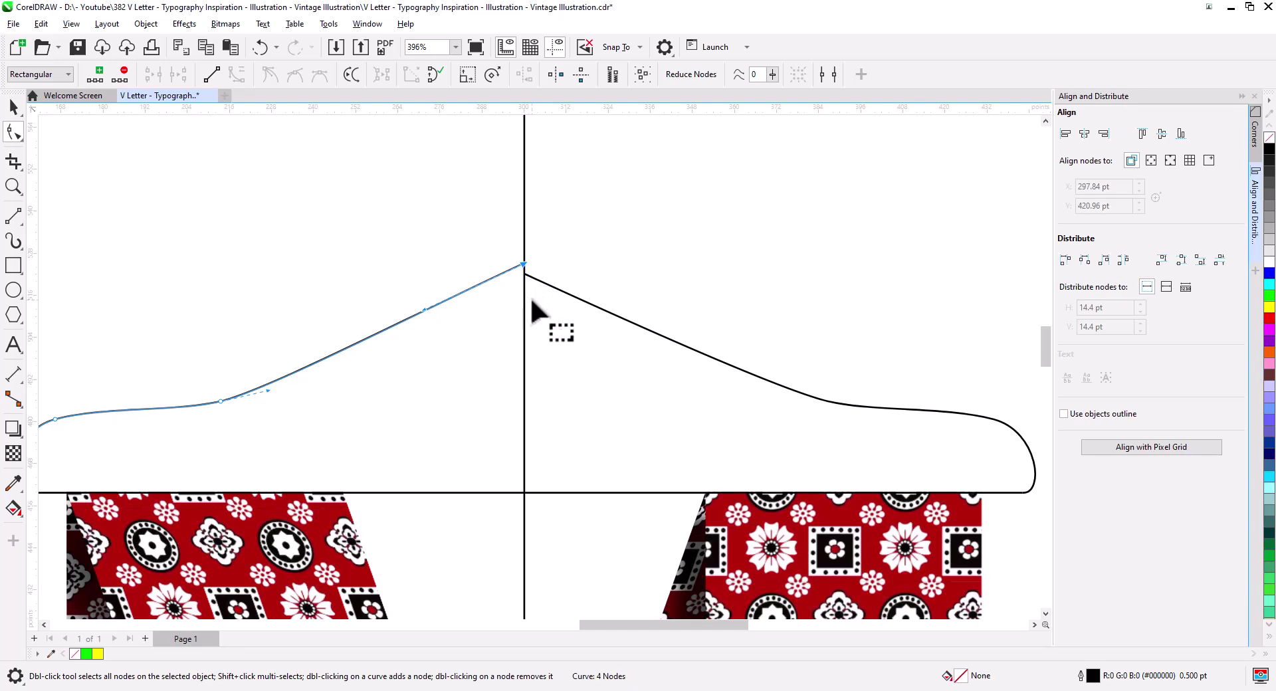
# - Extend the left shoulder curve from its peak with a six-segment zigzag climbing across the vertical line, and open it for node editing
pyautogui.scroll(2, 532, 293)
pyautogui.scroll(1, 535, 282)
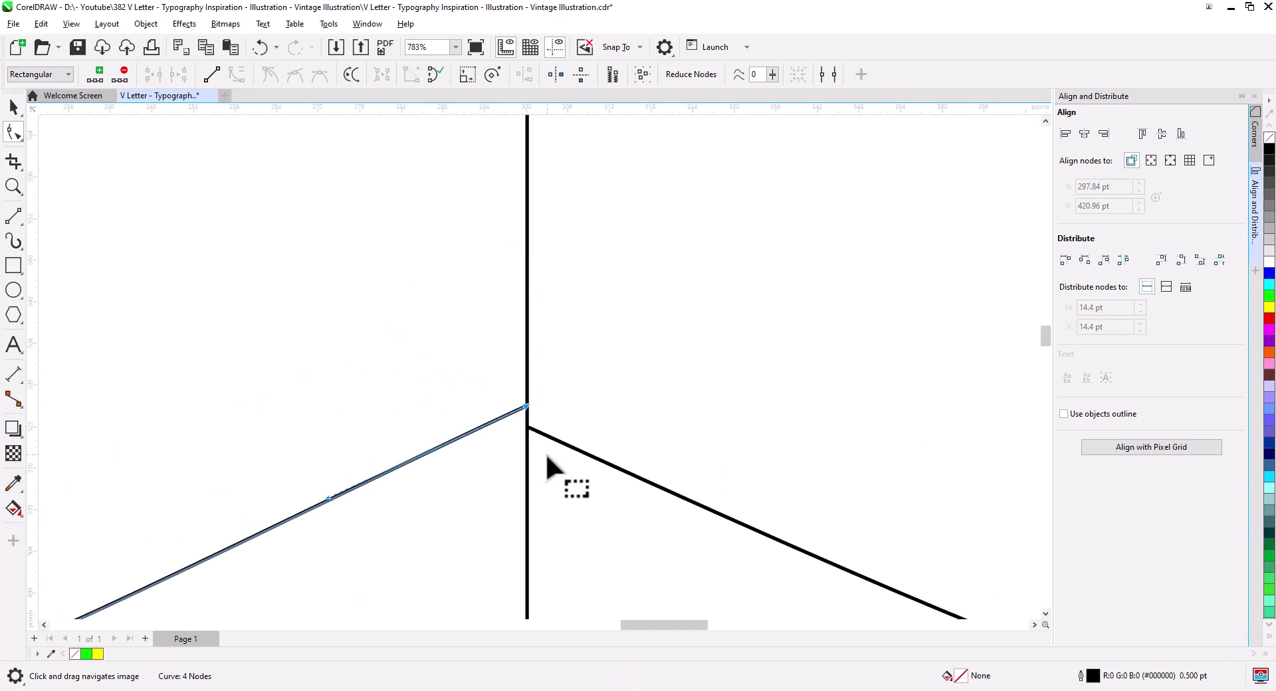
pyautogui.click(13, 216)
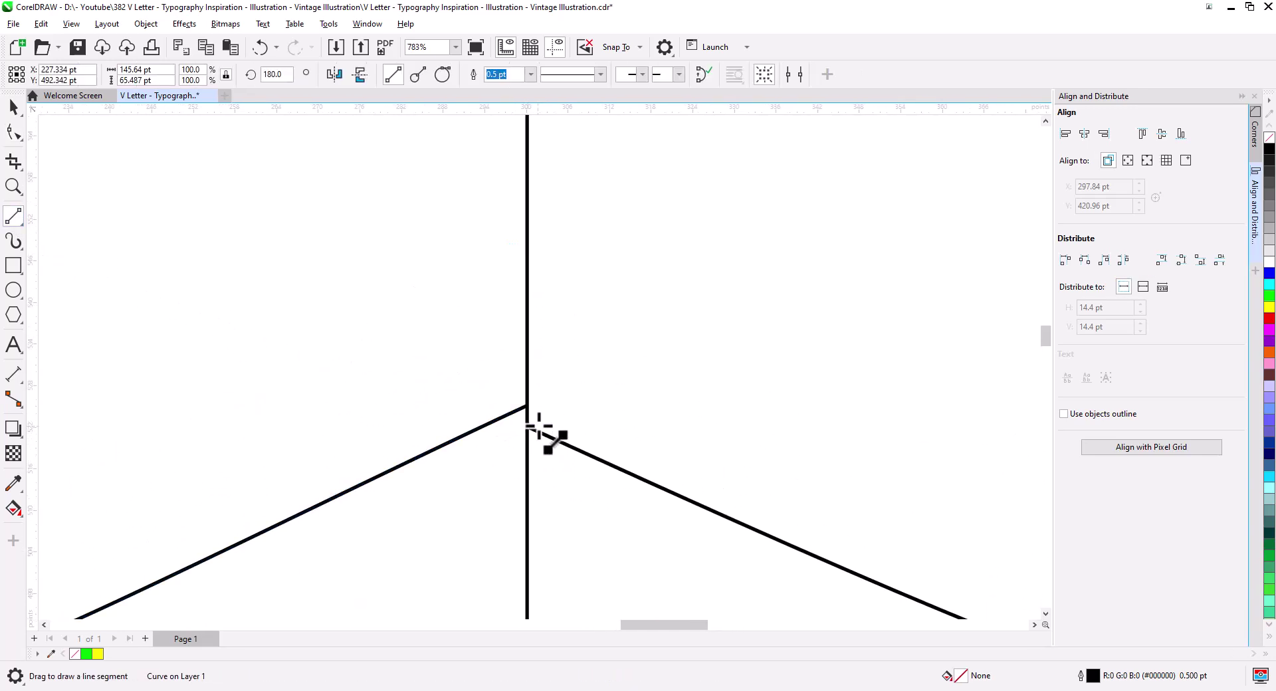
pyautogui.moveTo(527, 406); pyautogui.dragTo(508, 274)
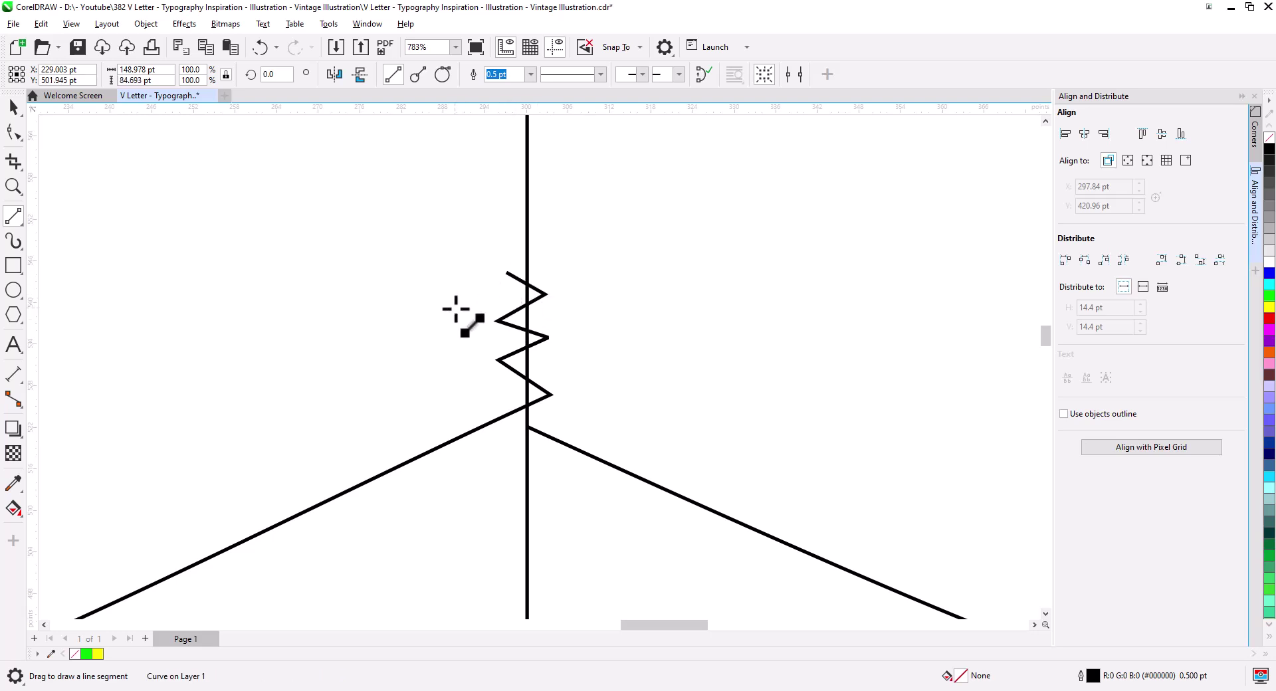
pyautogui.click(13, 131)
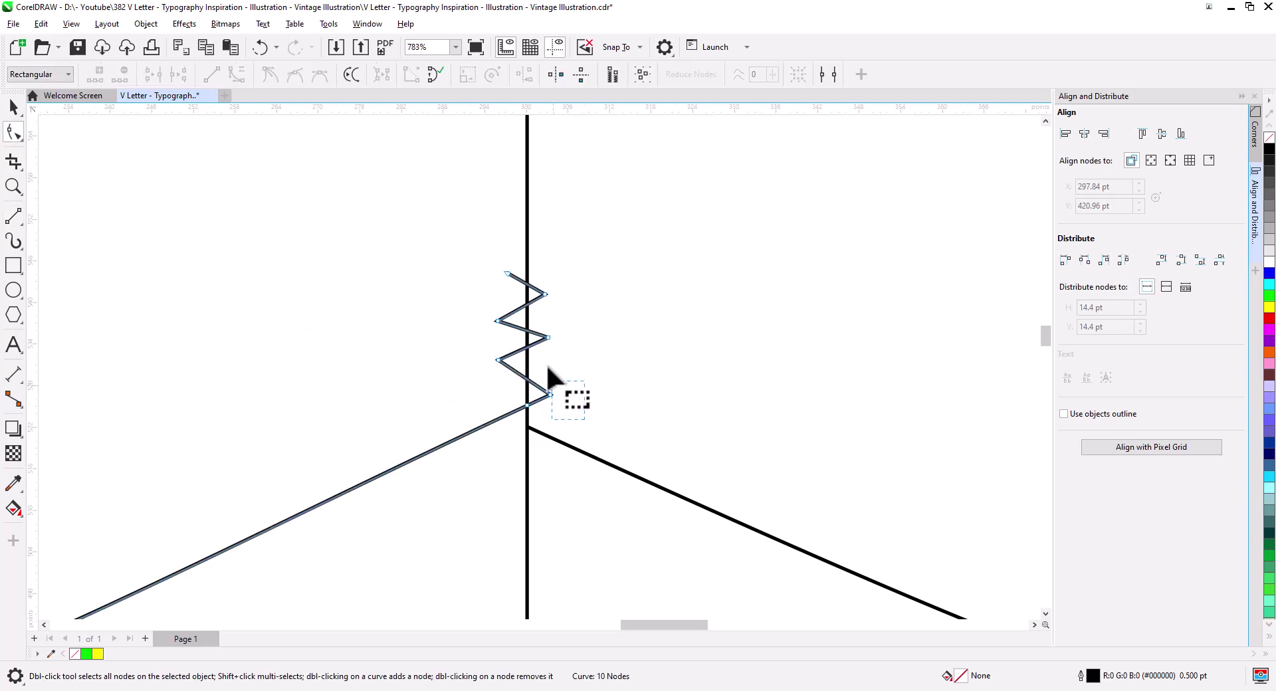
# - Align the zigzag's three right-hand nodes vertically so they share one line
pyautogui.moveTo(548, 367); pyautogui.dragTo(541, 285)
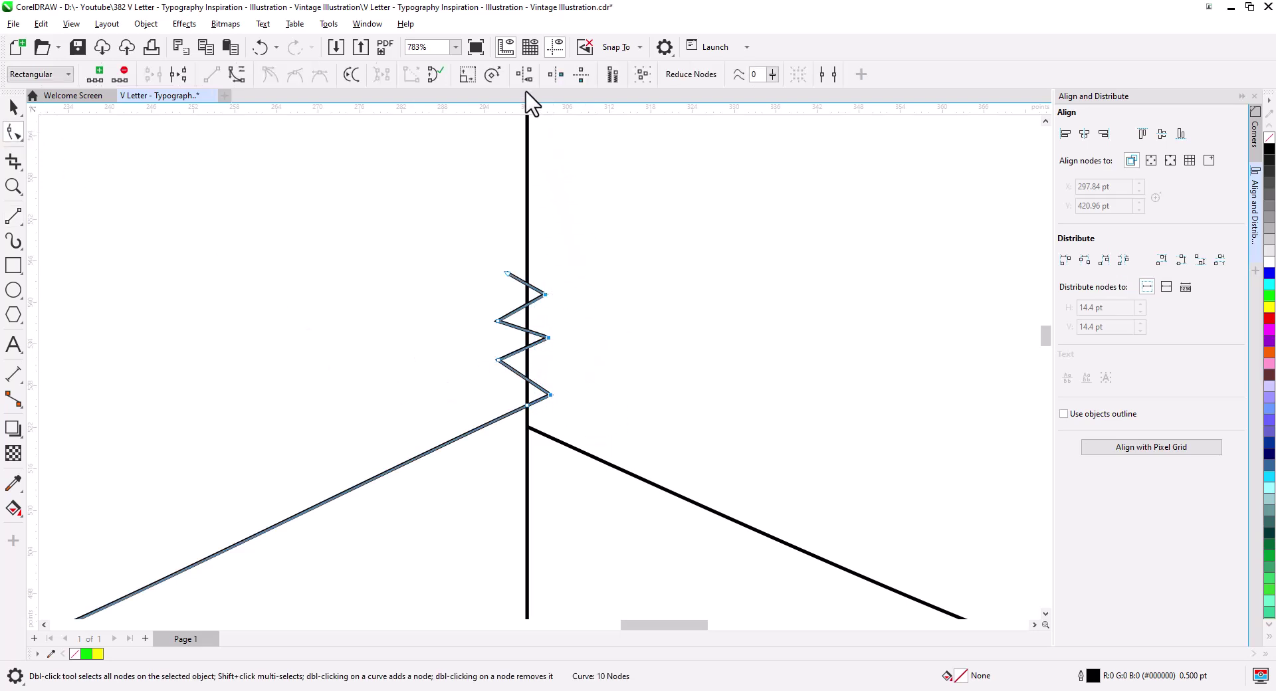
pyautogui.click(524, 74)
pyautogui.click(603, 329)
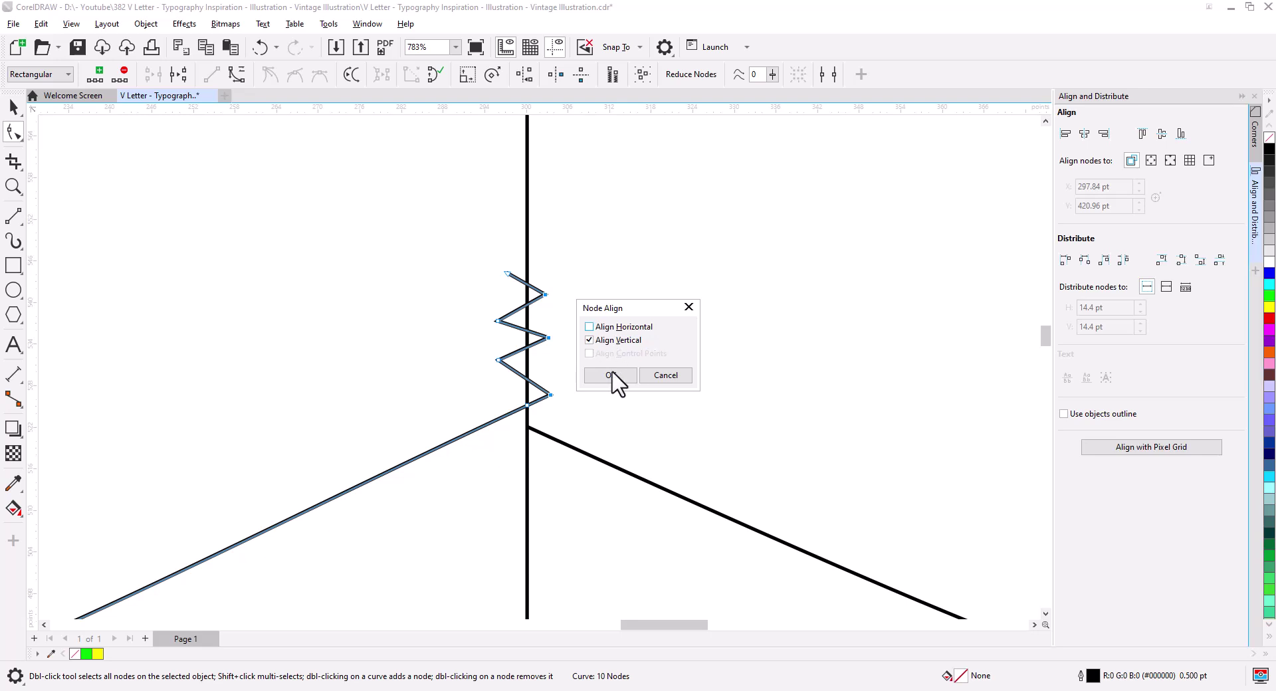
pyautogui.click(611, 375)
pyautogui.moveTo(575, 422); pyautogui.dragTo(548, 343)
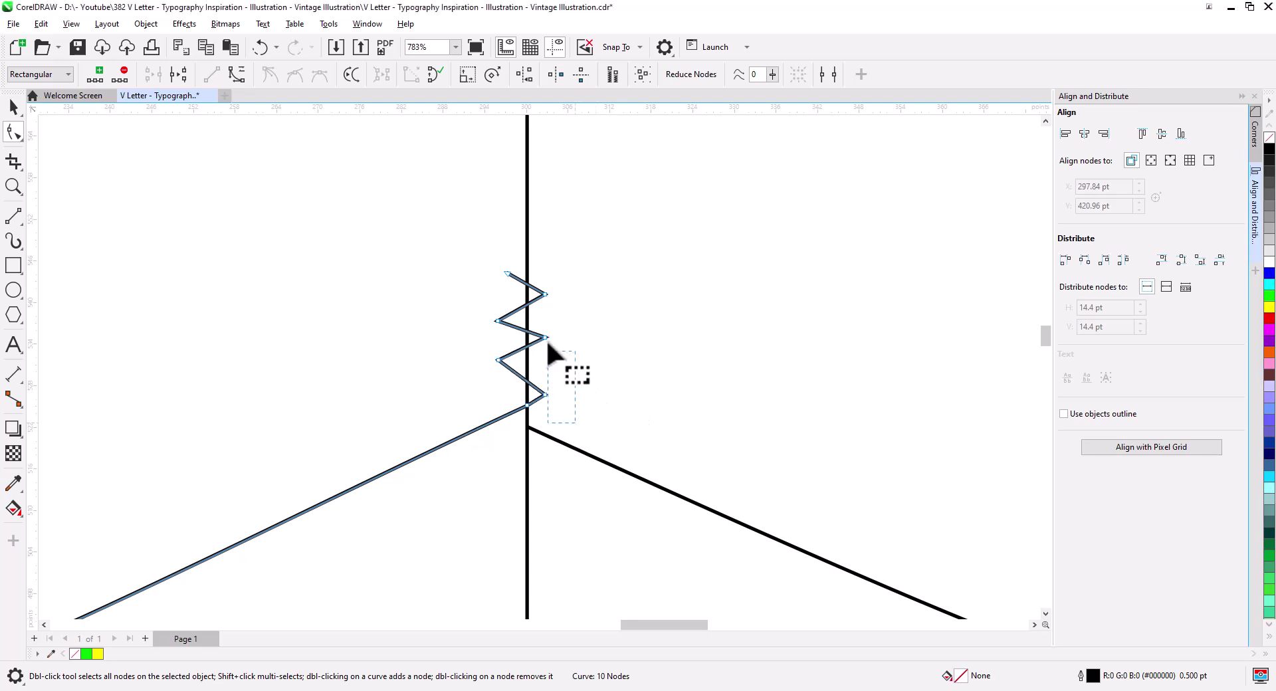
pyautogui.moveTo(538, 261); pyautogui.dragTo(537, 261)
pyautogui.moveTo(545, 396); pyautogui.dragTo(592, 513)
# - Align the zigzag's three left-hand nodes vertically so they share one line
pyautogui.scroll(2, 544, 414)
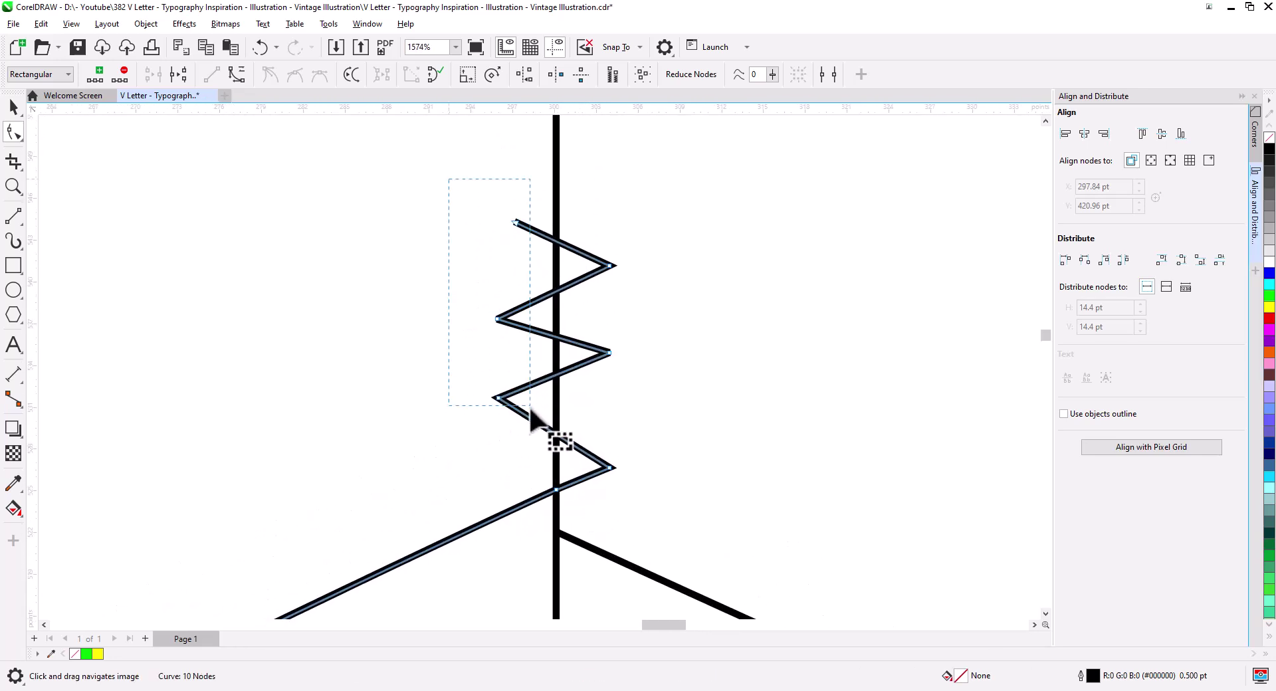
pyautogui.moveTo(530, 406); pyautogui.dragTo(533, 417)
pyautogui.click(524, 74)
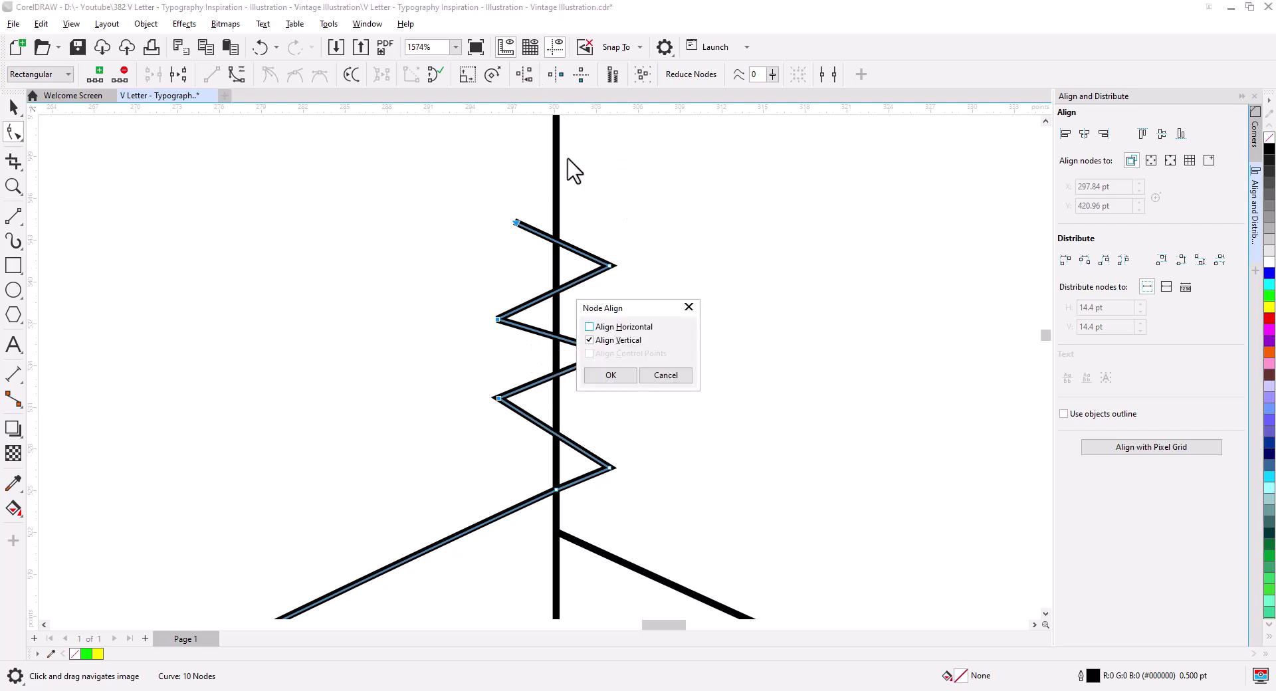
pyautogui.click(625, 377)
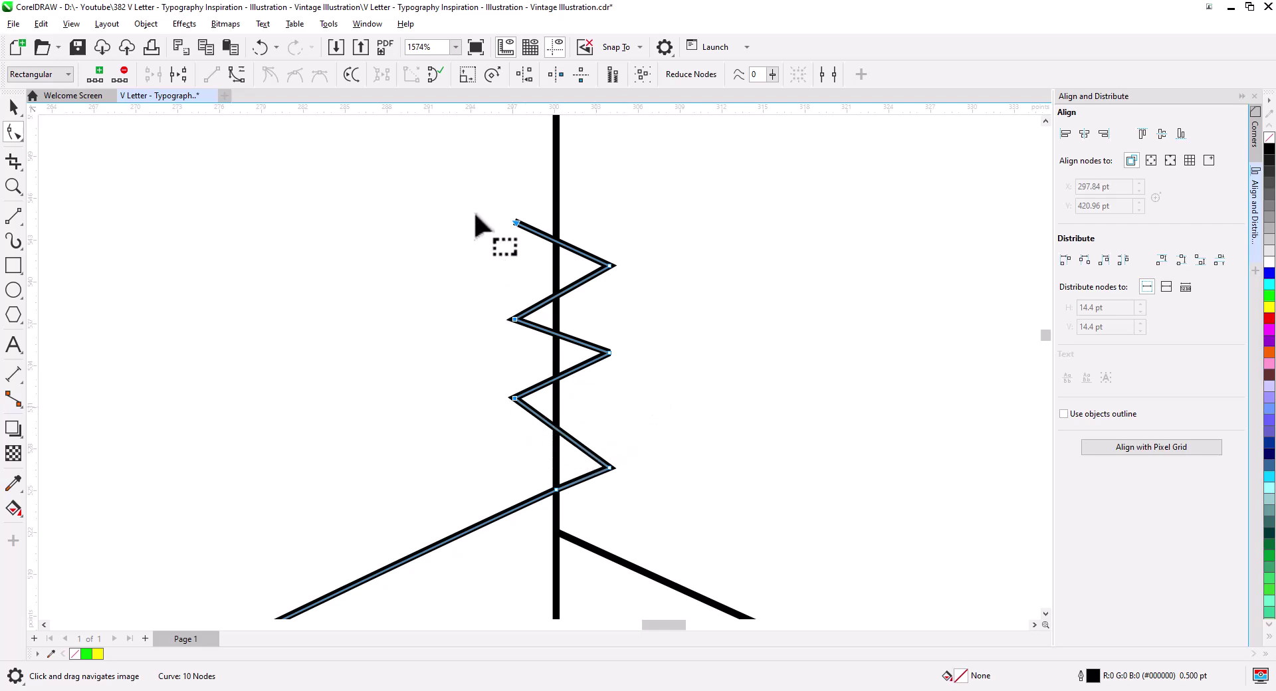
# - Lower the zigzag's upper nodes slightly, including its open end, to even out the spacing between its turns
pyautogui.moveTo(472, 187); pyautogui.dragTo(519, 418)
pyautogui.hotkey('ctrl', 'z')
pyautogui.moveTo(476, 196); pyautogui.dragTo(639, 424)
pyautogui.moveTo(612, 352); pyautogui.dragTo(608, 369)
pyautogui.moveTo(516, 242); pyautogui.dragTo(517, 258)
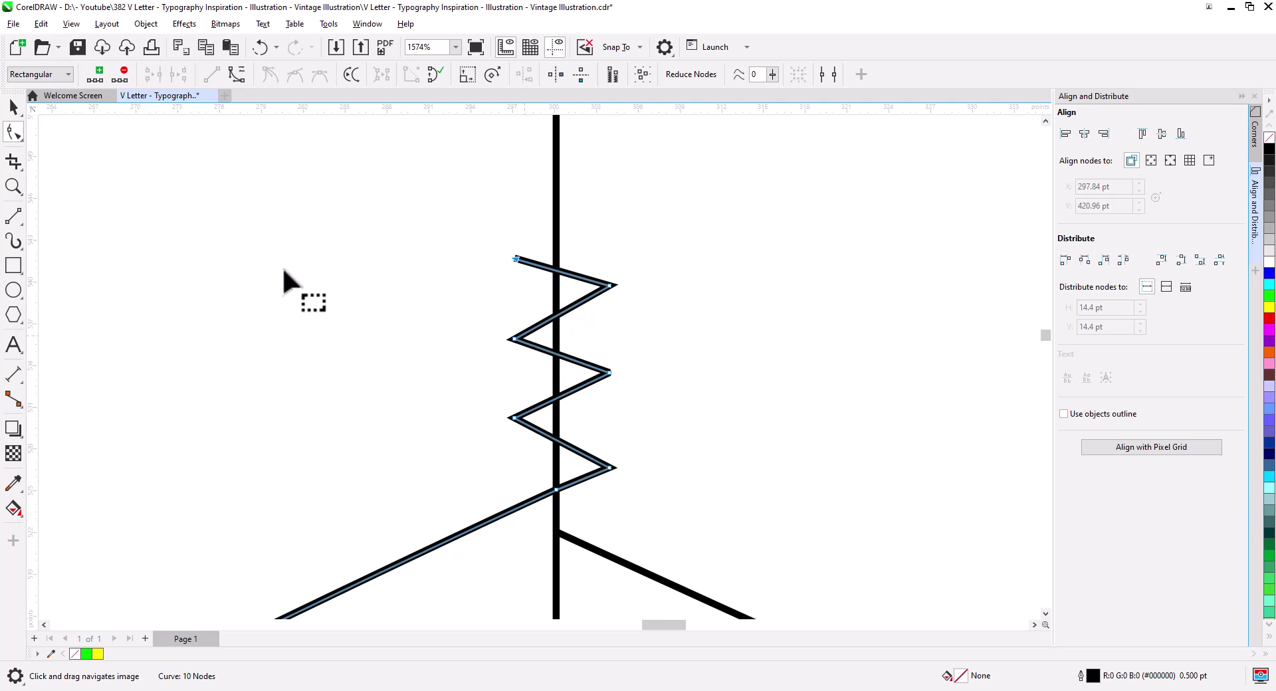
pyautogui.press('space')
# - Shorten the vertical line from below so its lower end meets the peak of the right shoulder curve
pyautogui.scroll(-2, 405, 382)
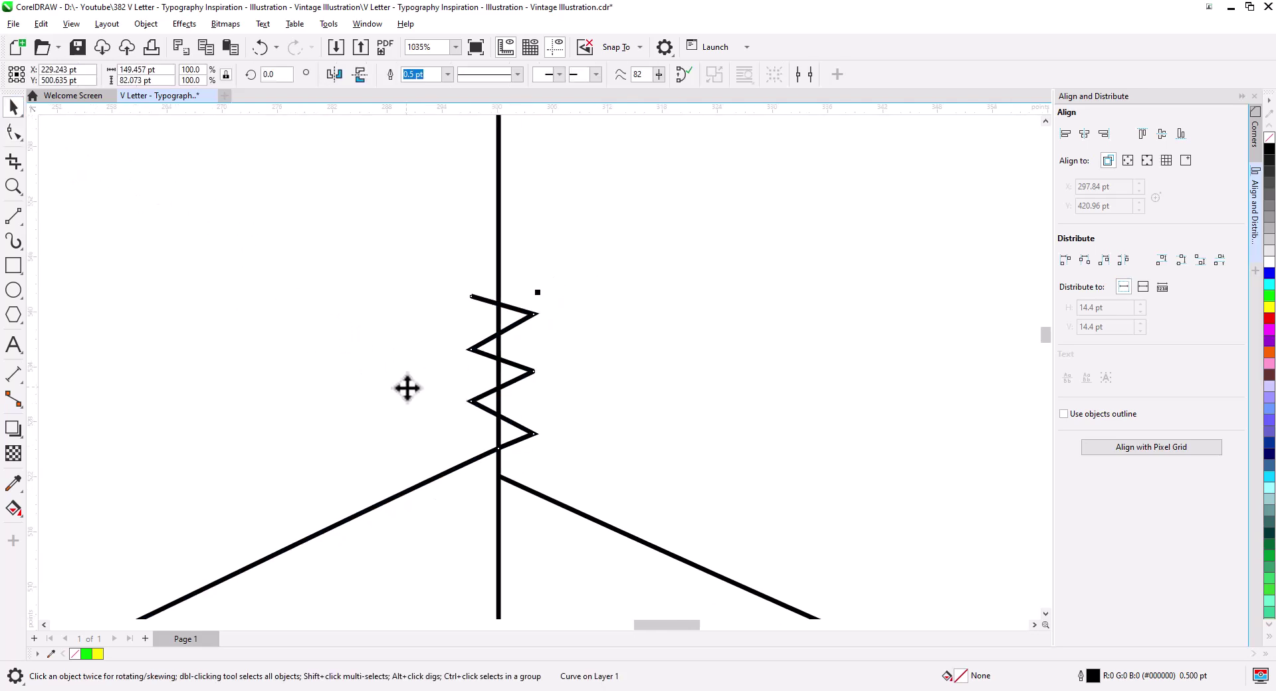
pyautogui.moveTo(409, 391); pyautogui.dragTo(448, 363)
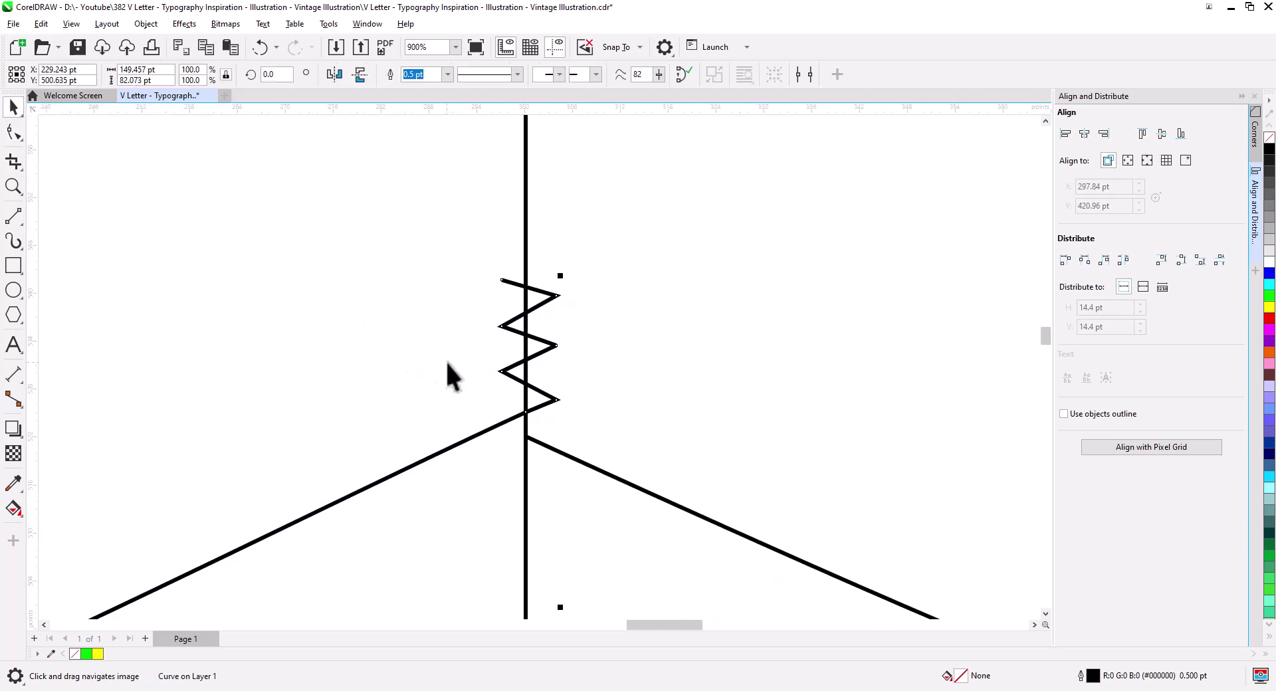
pyautogui.click(525, 525)
pyautogui.click(19, 133)
pyautogui.moveTo(525, 527); pyautogui.dragTo(537, 353)
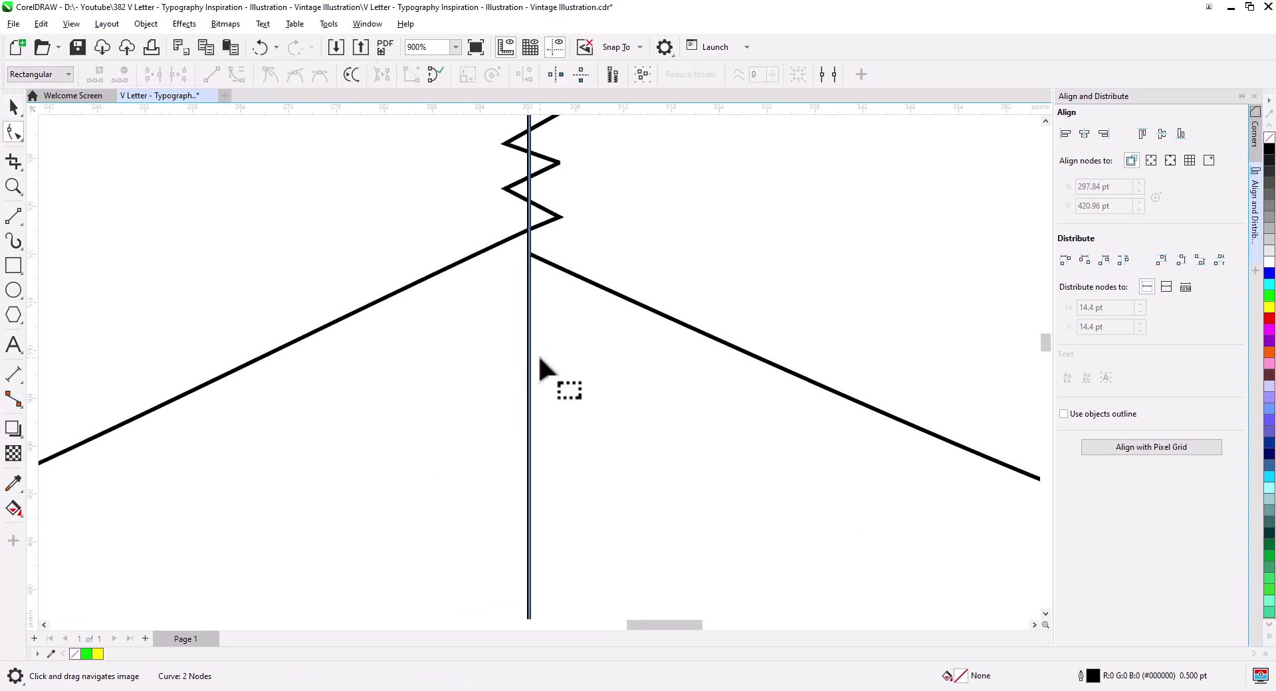
pyautogui.scroll(-2, 572, 525)
pyautogui.moveTo(589, 548); pyautogui.dragTo(580, 366)
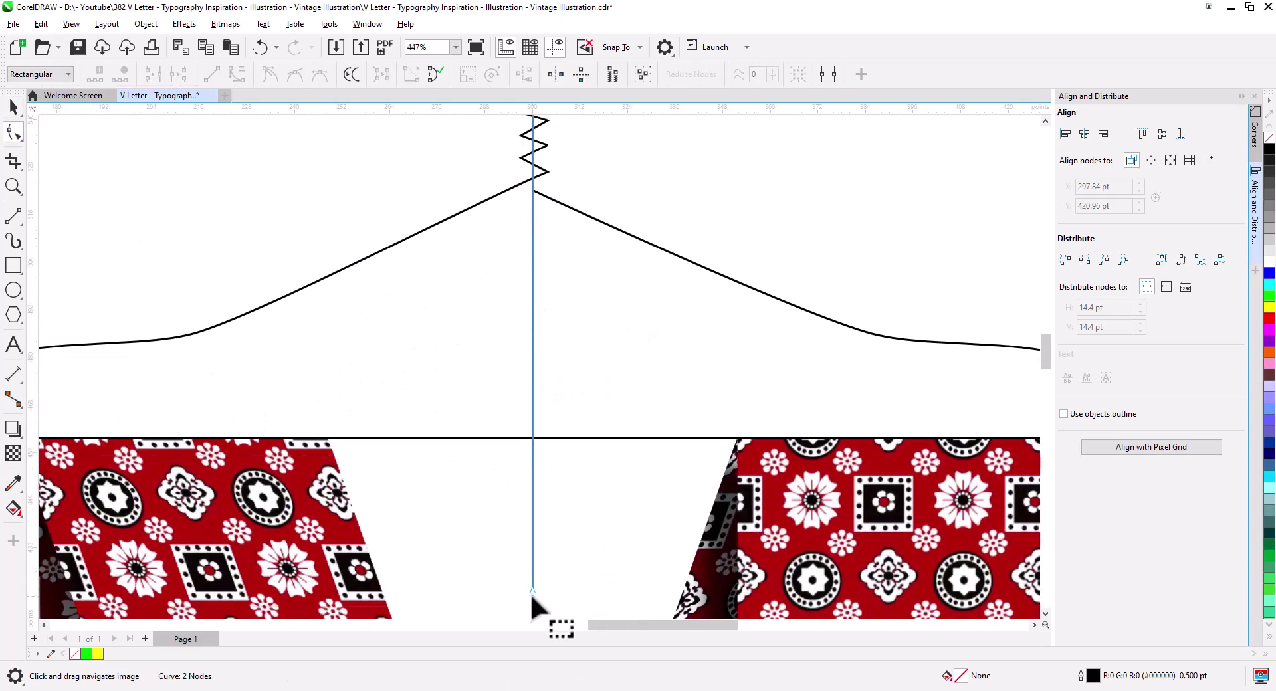
pyautogui.moveTo(532, 591); pyautogui.dragTo(536, 465)
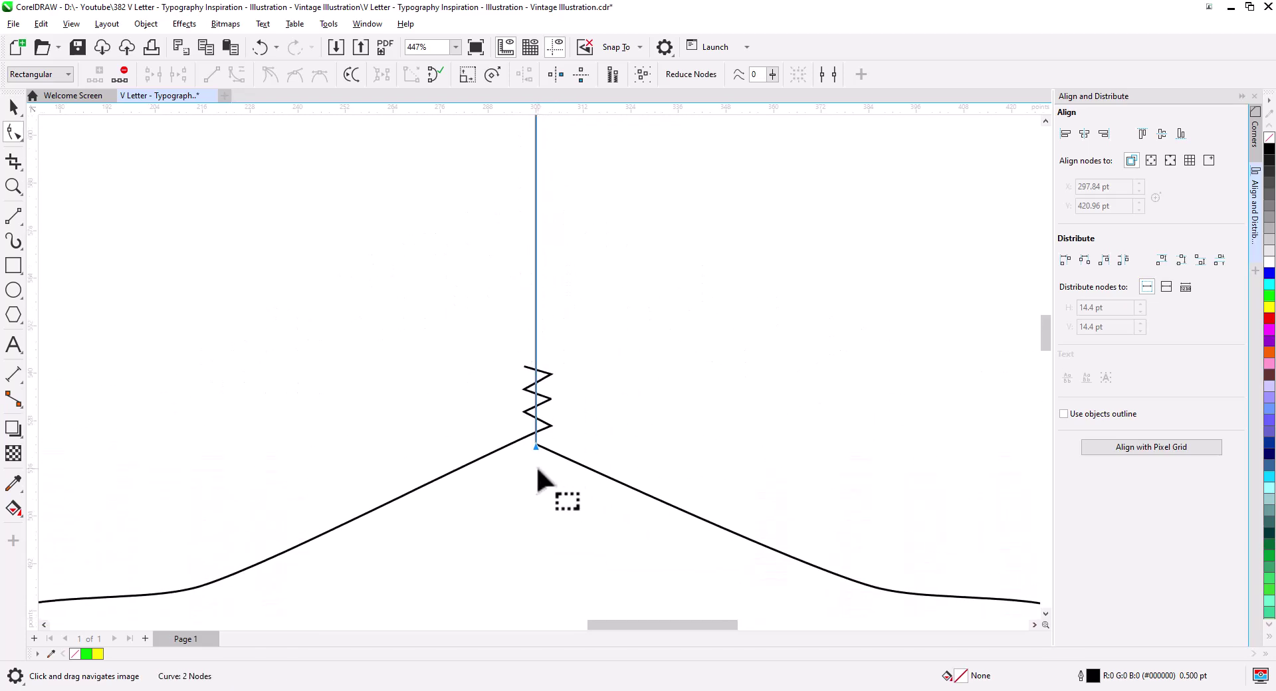
pyautogui.scroll(3, 536, 465)
pyautogui.moveTo(529, 392)
pyautogui.mouseDown()
pyautogui.moveTo(529, 377)
pyautogui.moveTo(530, 388)
pyautogui.mouseUp()
pyautogui.scroll(-2, 532, 448)
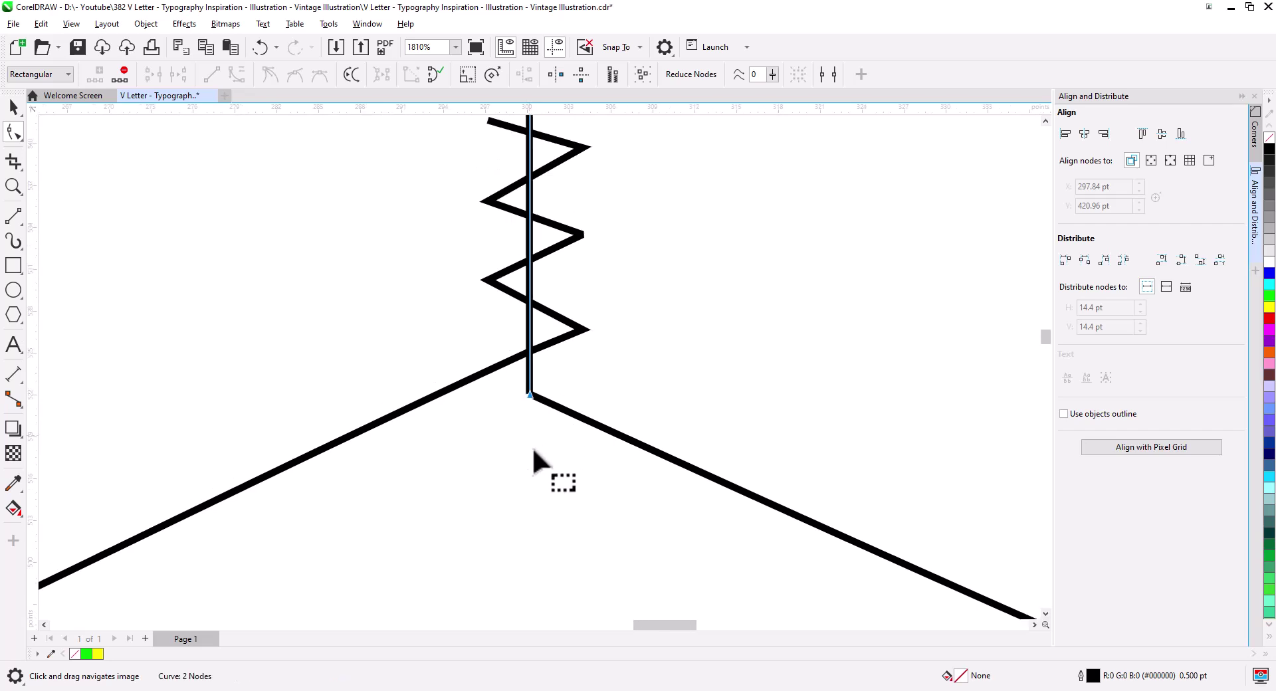
# - Lower the vertical line's upper end to a little above the zigzag
pyautogui.moveTo(628, 333); pyautogui.dragTo(630, 499)
pyautogui.scroll(-5, 609, 415)
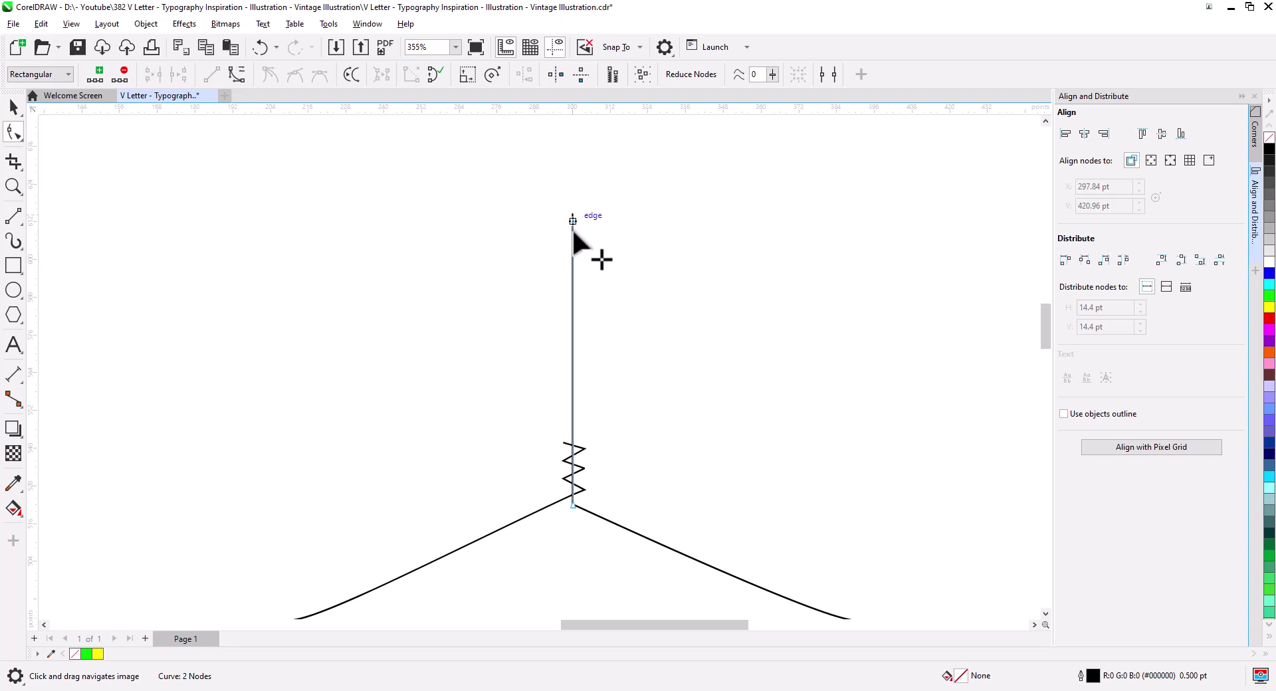
pyautogui.moveTo(573, 230); pyautogui.dragTo(617, 346)
# - Draw a circle about 13.8 pt in diameter above the vertical line and centre it horizontally on the line
pyautogui.scroll(4, 601, 431)
pyautogui.click(13, 291)
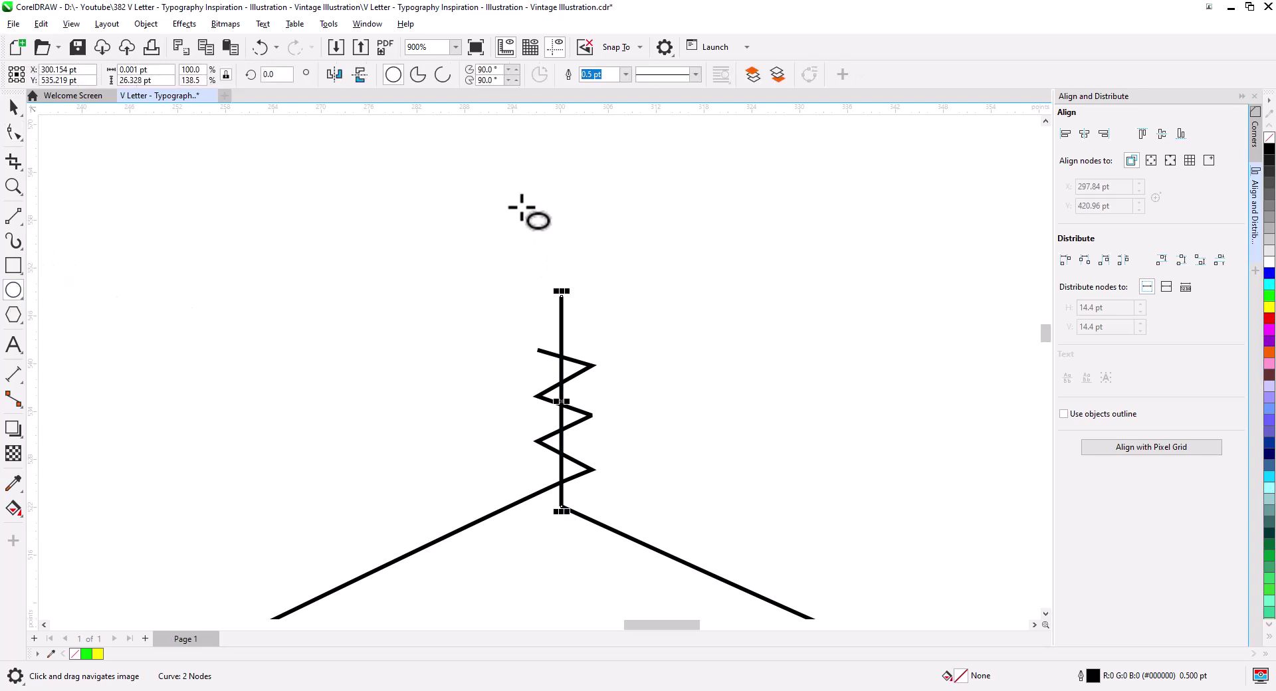
pyautogui.moveTo(476, 173)
pyautogui.mouseDown()
pyautogui.moveTo(584, 285)
pyautogui.moveTo(570, 289)
pyautogui.mouseUp()
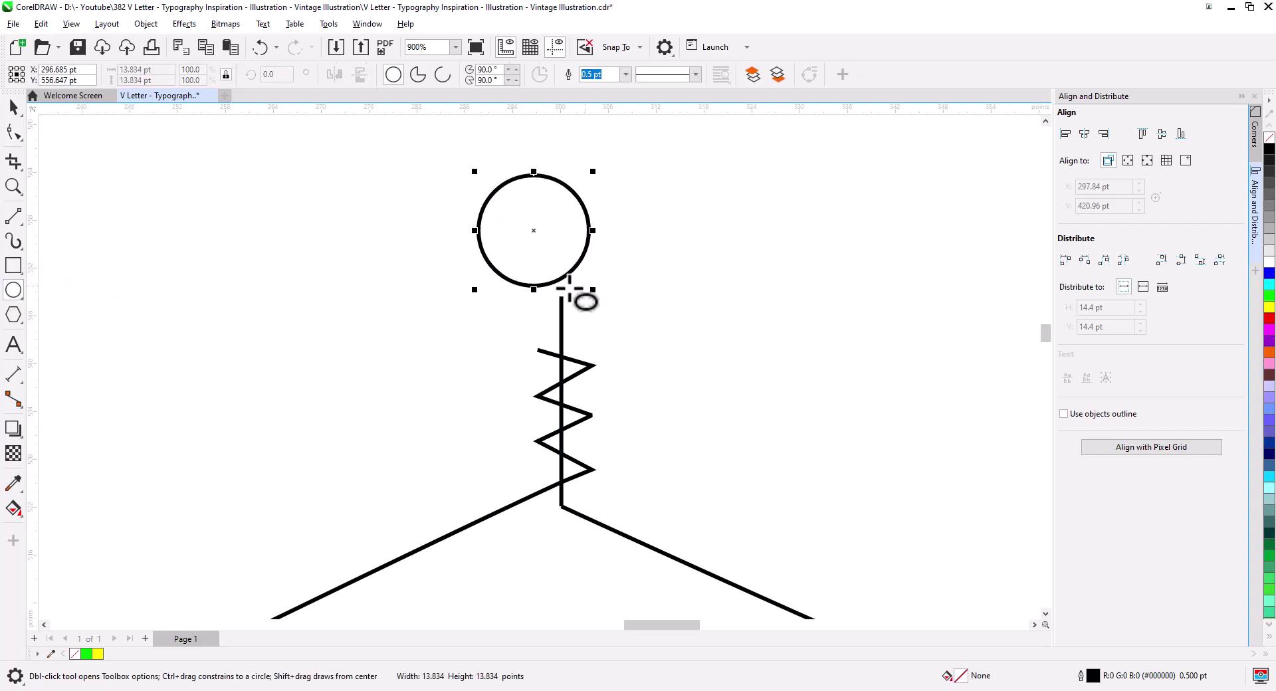
pyautogui.click(13, 107)
pyautogui.keyDown('shift'); pyautogui.click(562, 326); pyautogui.keyUp('shift')
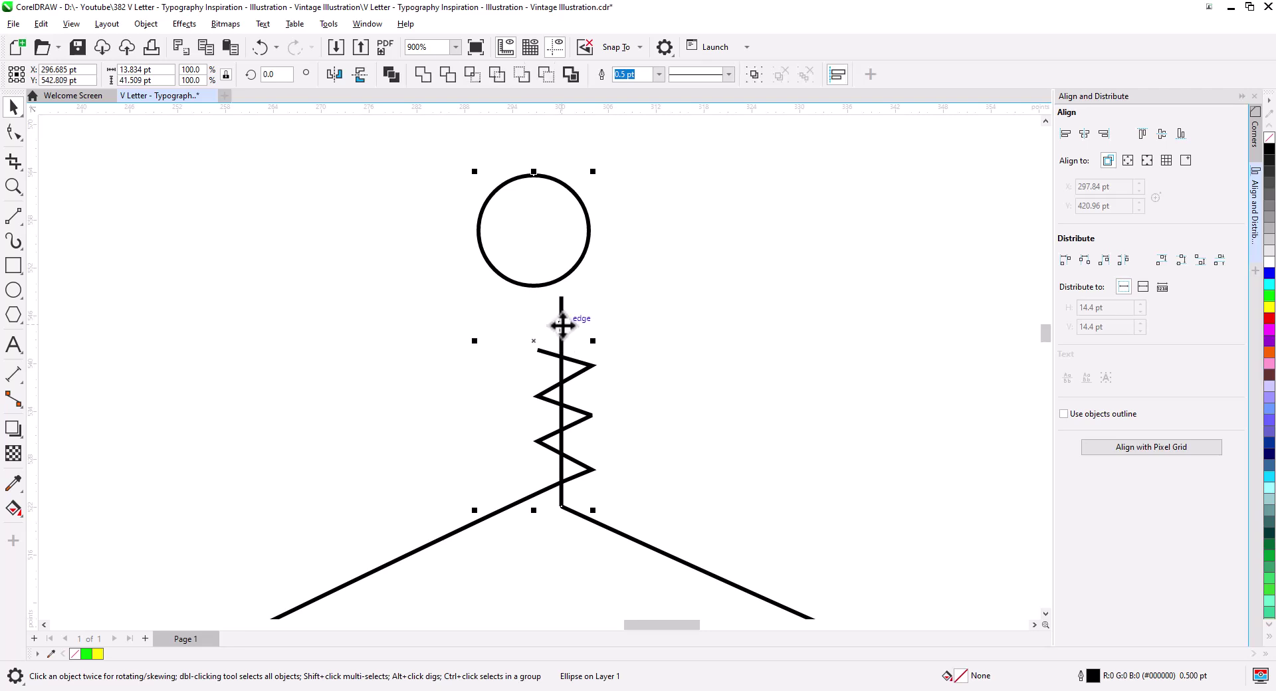
pyautogui.click(1078, 137)
pyautogui.click(673, 297)
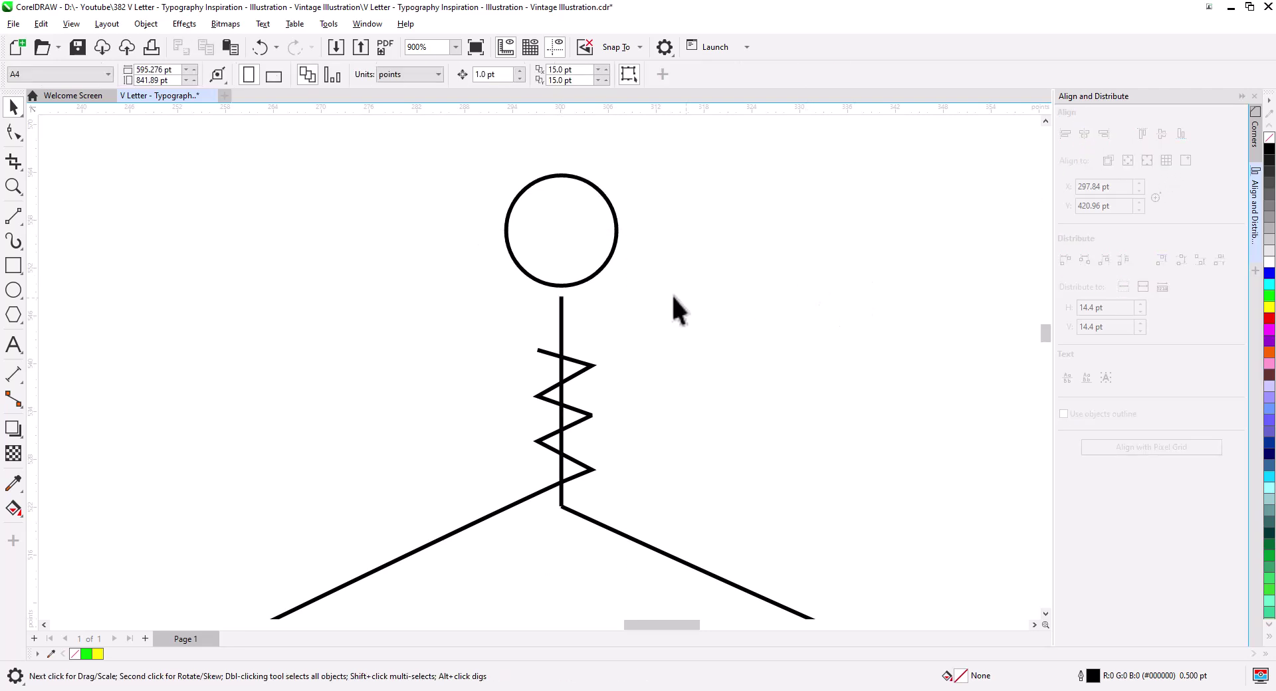
# - Enlarge the circle to about 38.6 pt in diameter and place its lowest point on the vertical line just above the zigzag
pyautogui.click(562, 287)
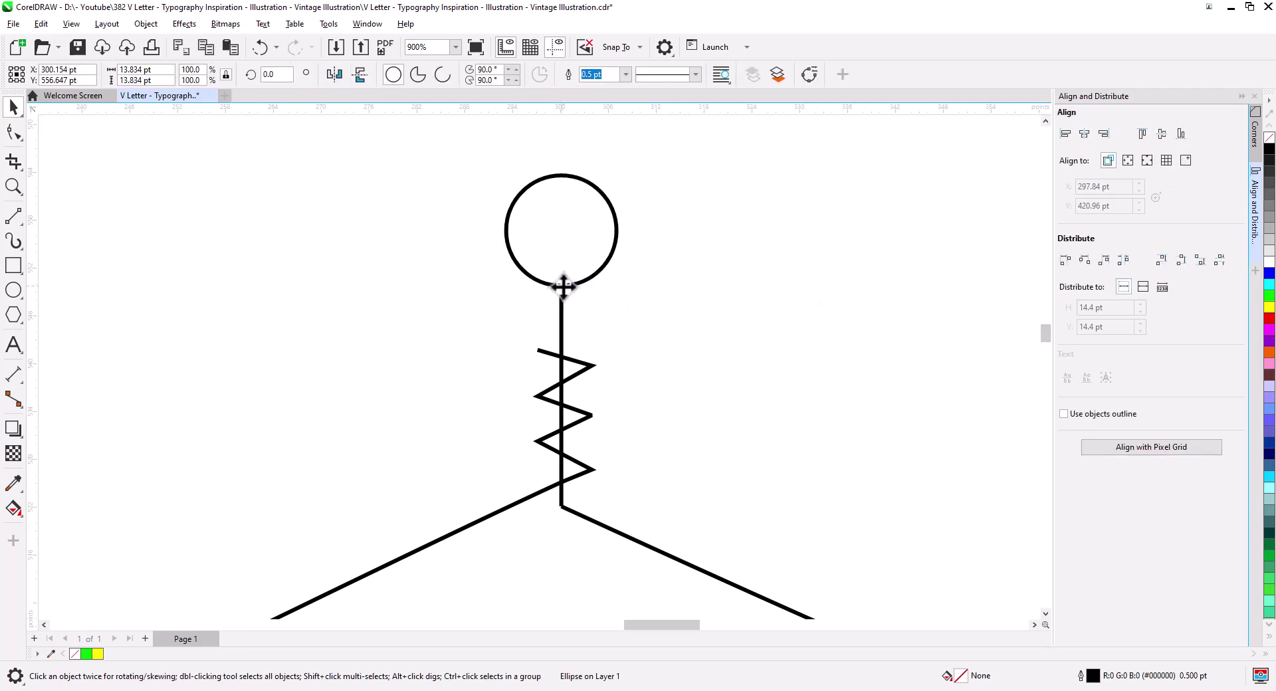
pyautogui.moveTo(564, 287)
pyautogui.mouseDown()
pyautogui.moveTo(564, 305)
pyautogui.moveTo(586, 294)
pyautogui.mouseUp()
pyautogui.scroll(-2, 668, 374)
pyautogui.moveTo(596, 288); pyautogui.dragTo(610, 282)
pyautogui.scroll(3, 547, 339)
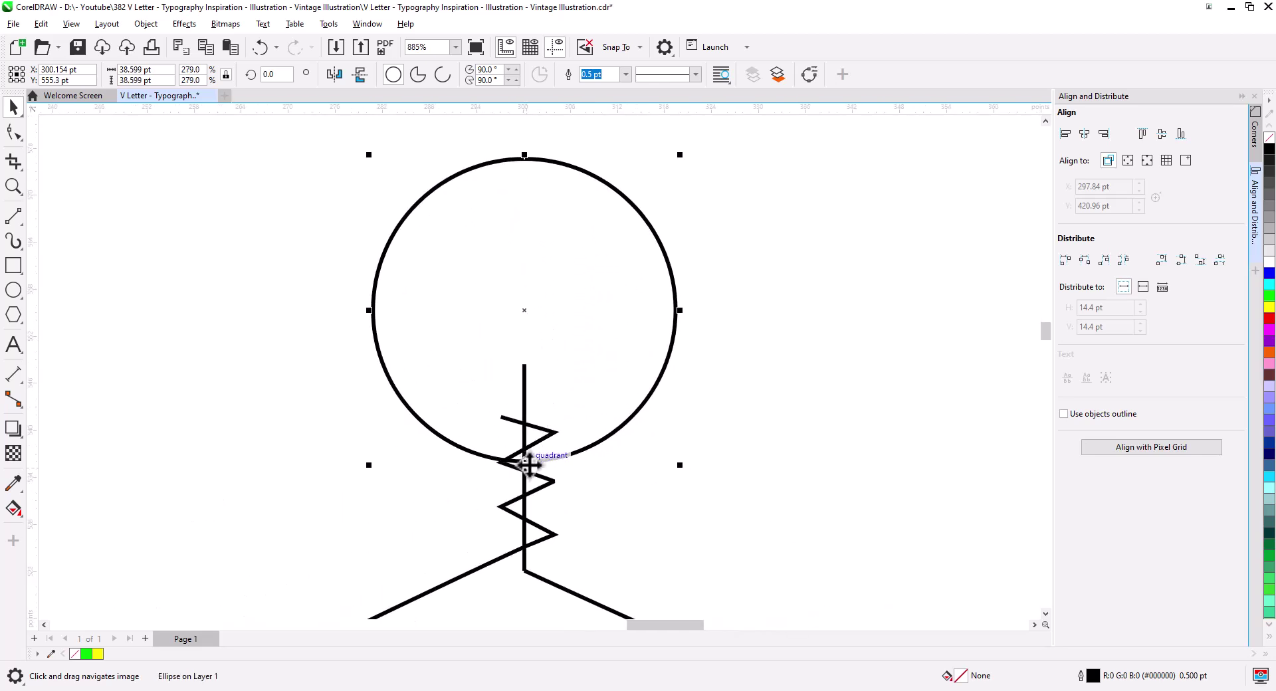
pyautogui.moveTo(524, 456); pyautogui.dragTo(525, 388)
# - Trim the vertical line's upper end down to the circle's lowest point
pyautogui.click(524, 412)
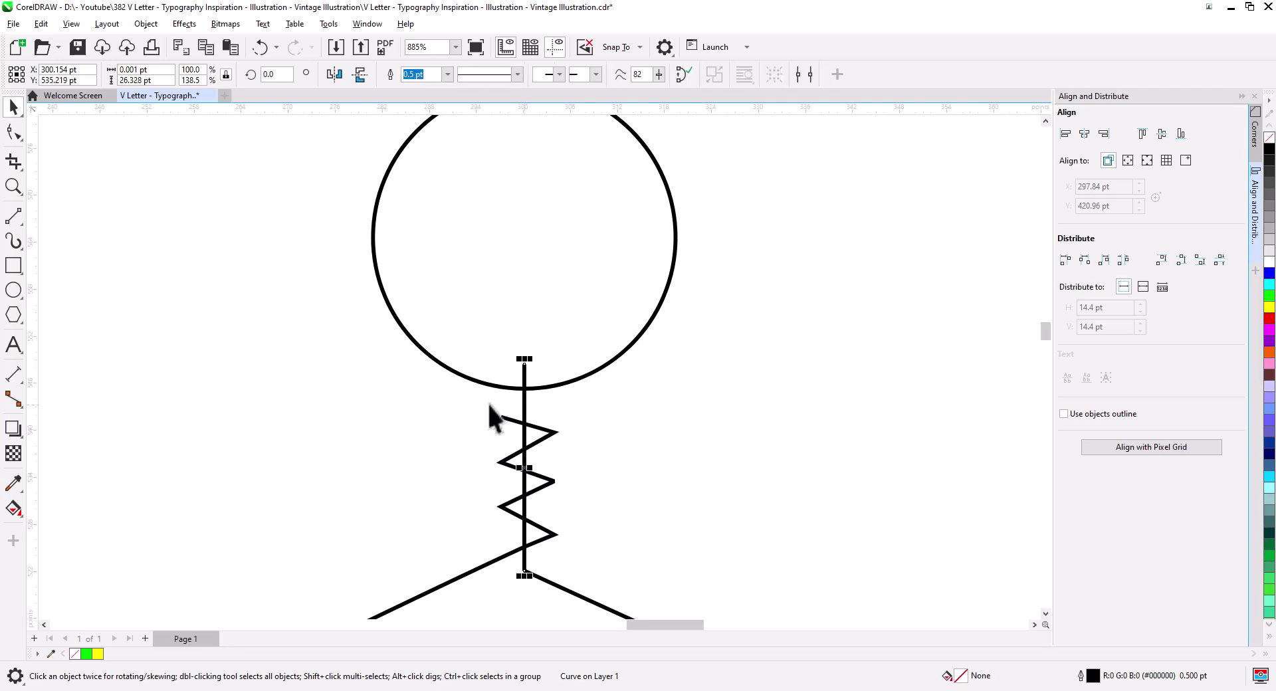
pyautogui.click(5, 128)
pyautogui.moveTo(524, 365); pyautogui.dragTo(539, 422)
pyautogui.scroll(-1, 548, 353)
# - Open the circle into a hook-shaped arc running from about 7.2 to 270 degrees
pyautogui.click(582, 426)
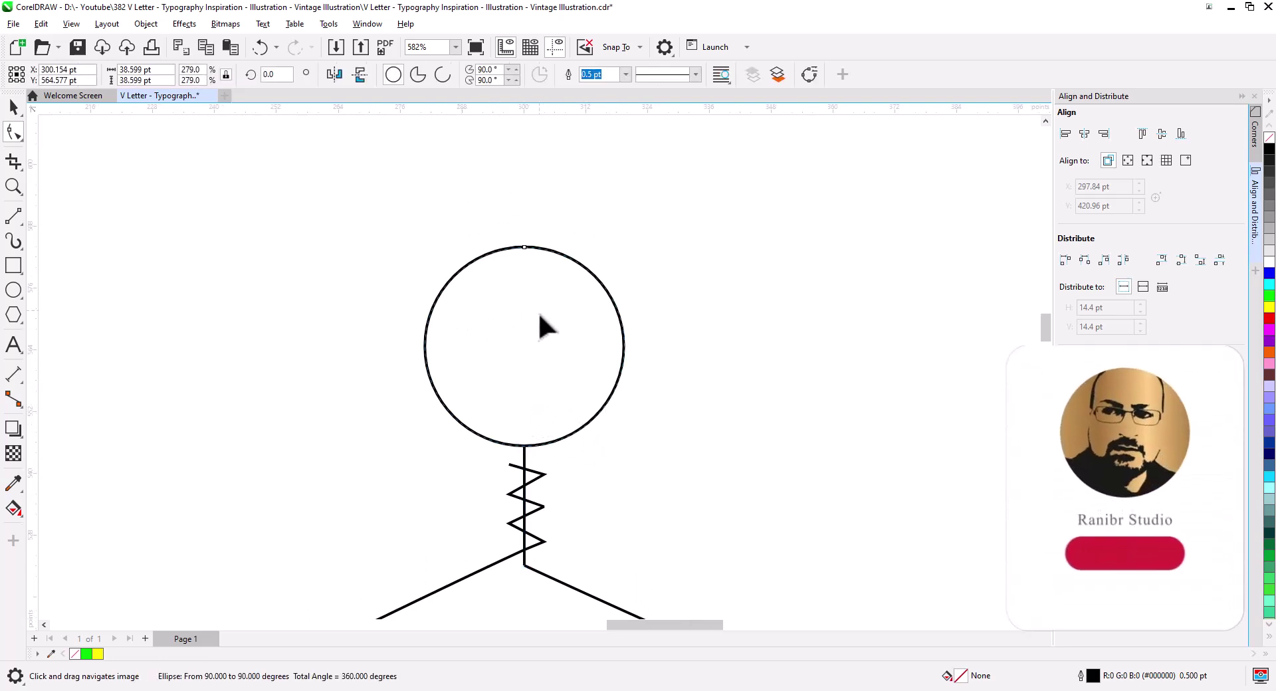
pyautogui.moveTo(524, 247); pyautogui.dragTo(525, 435)
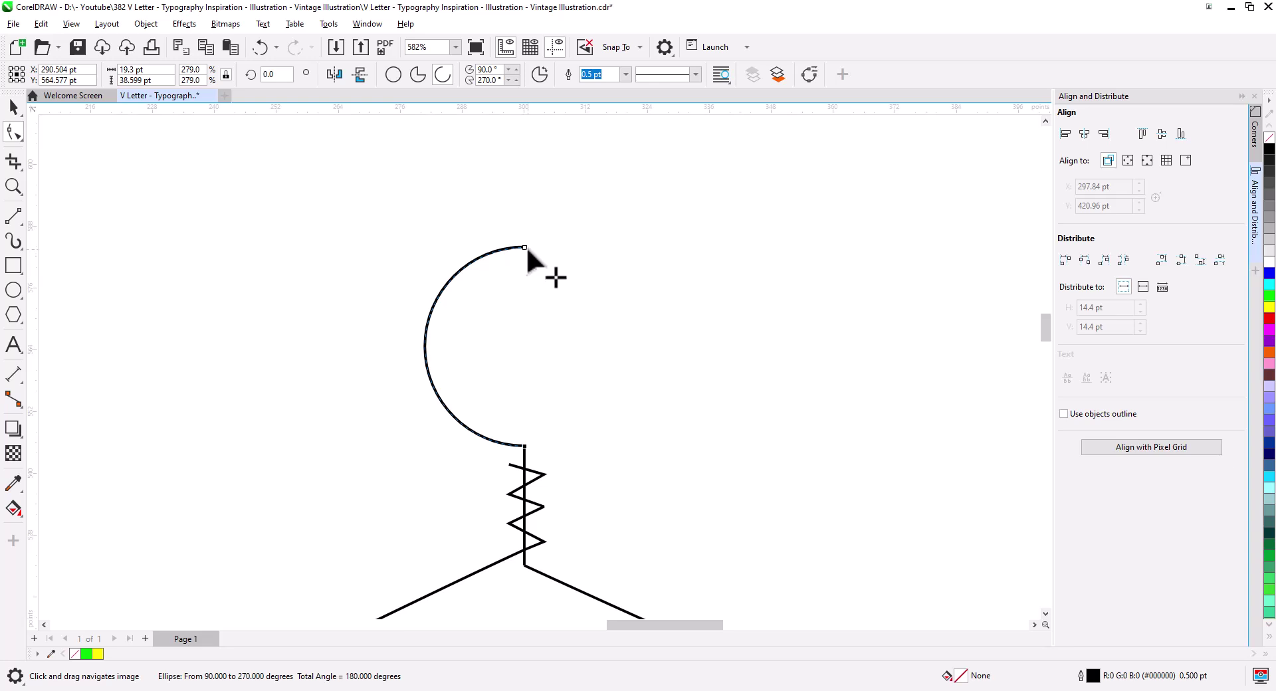
pyautogui.moveTo(524, 246); pyautogui.dragTo(560, 342)
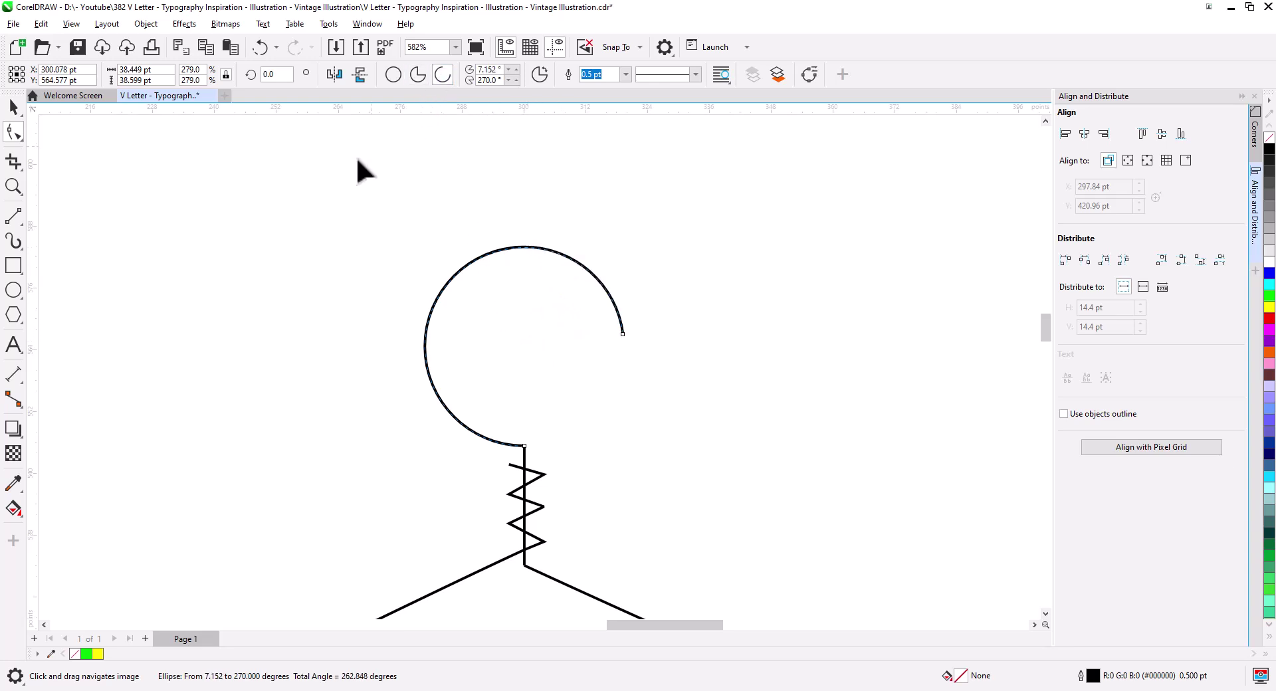
# - Convert the hook arc to curves and open it for node editing
pyautogui.click(12, 104)
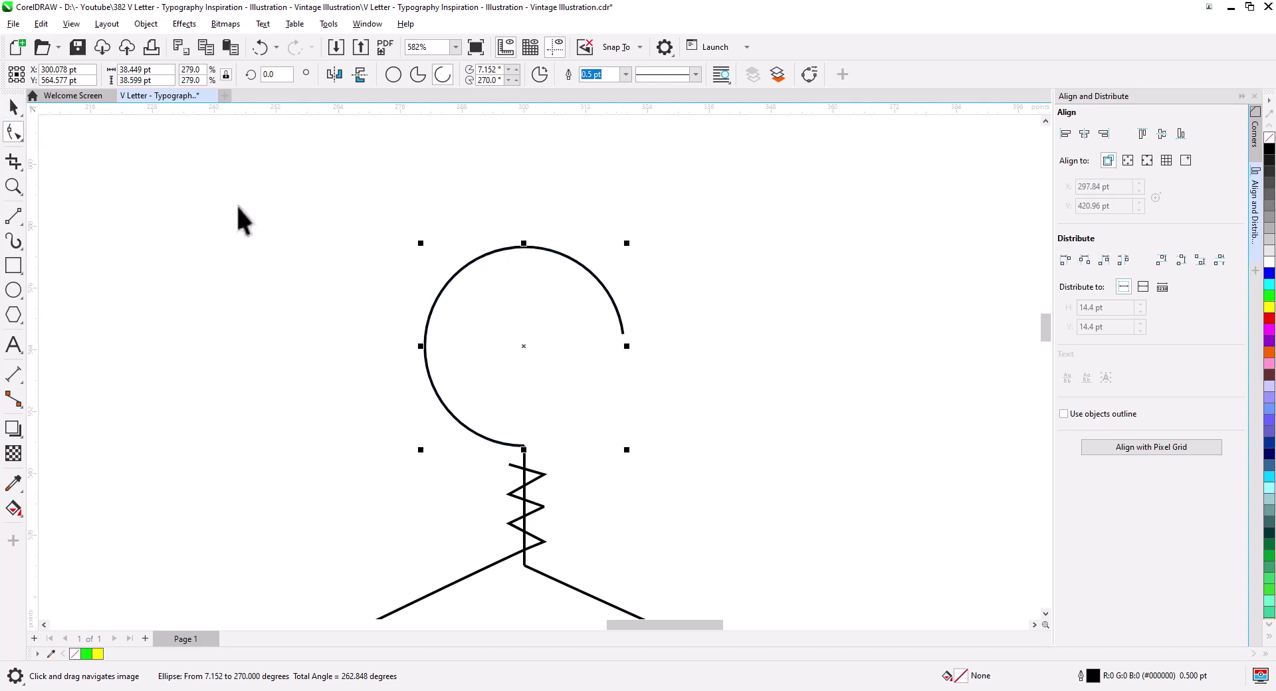
pyautogui.rightClick(611, 298)
pyautogui.click(602, 226)
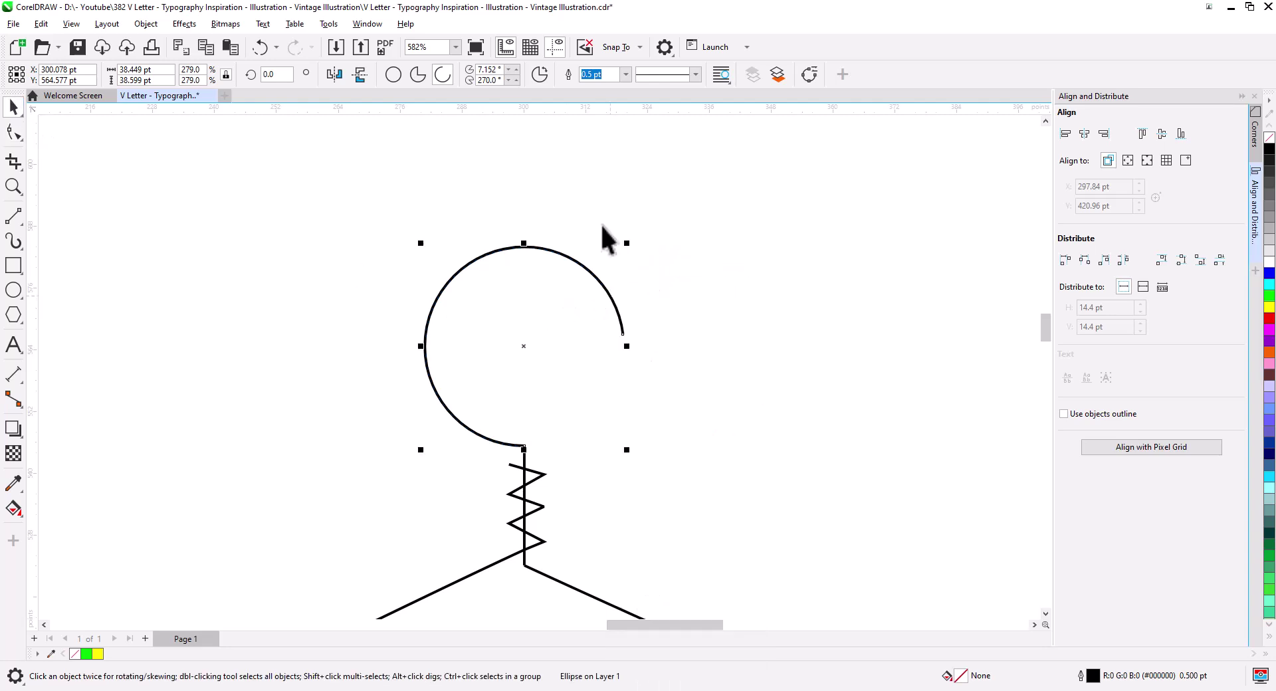
pyautogui.click(14, 132)
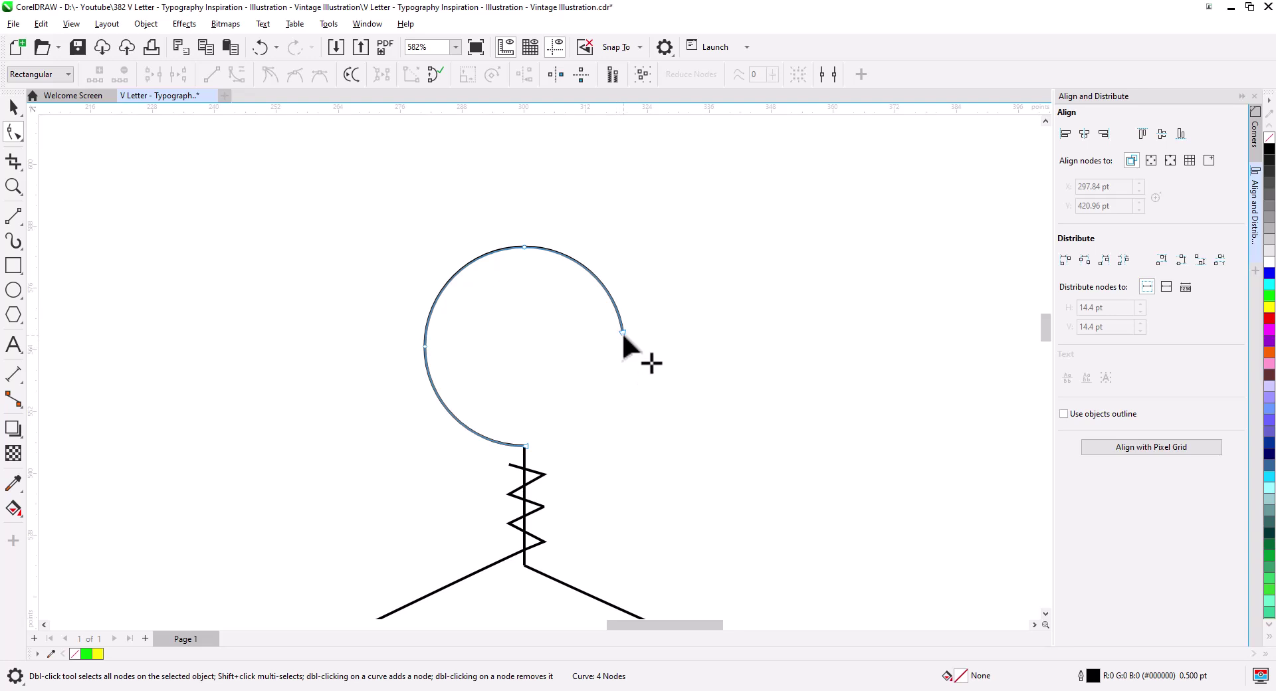
# - Narrow the hook to about 34.3 pt wide by moving its open end and left node inward and adjusting the end's curve handle
pyautogui.moveTo(623, 335); pyautogui.dragTo(610, 339)
pyautogui.moveTo(604, 287); pyautogui.dragTo(617, 276)
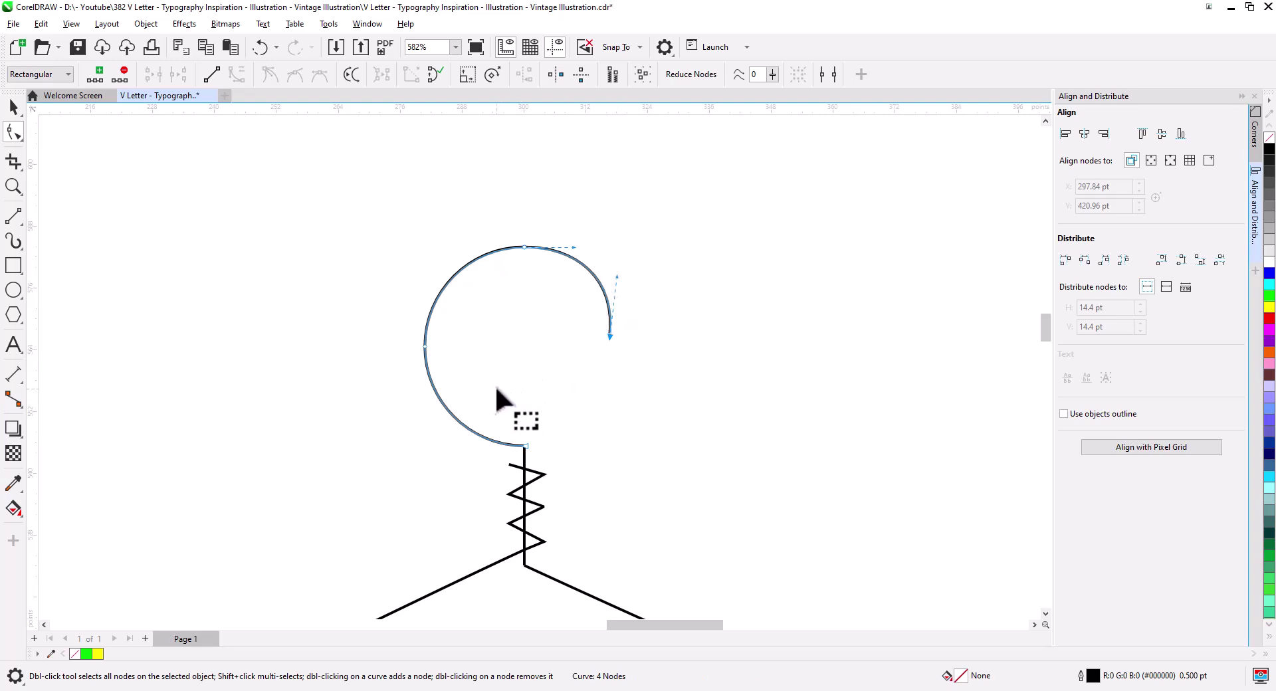
pyautogui.click(425, 346)
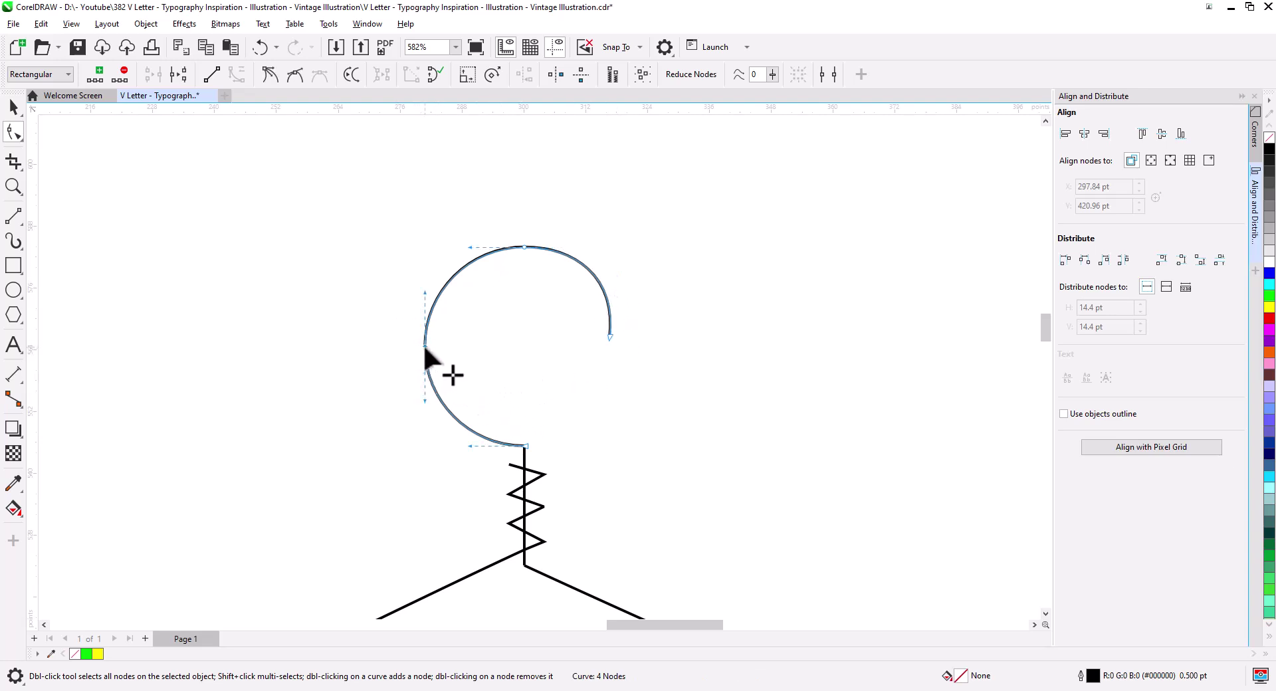
pyautogui.moveTo(424, 347); pyautogui.dragTo(434, 346)
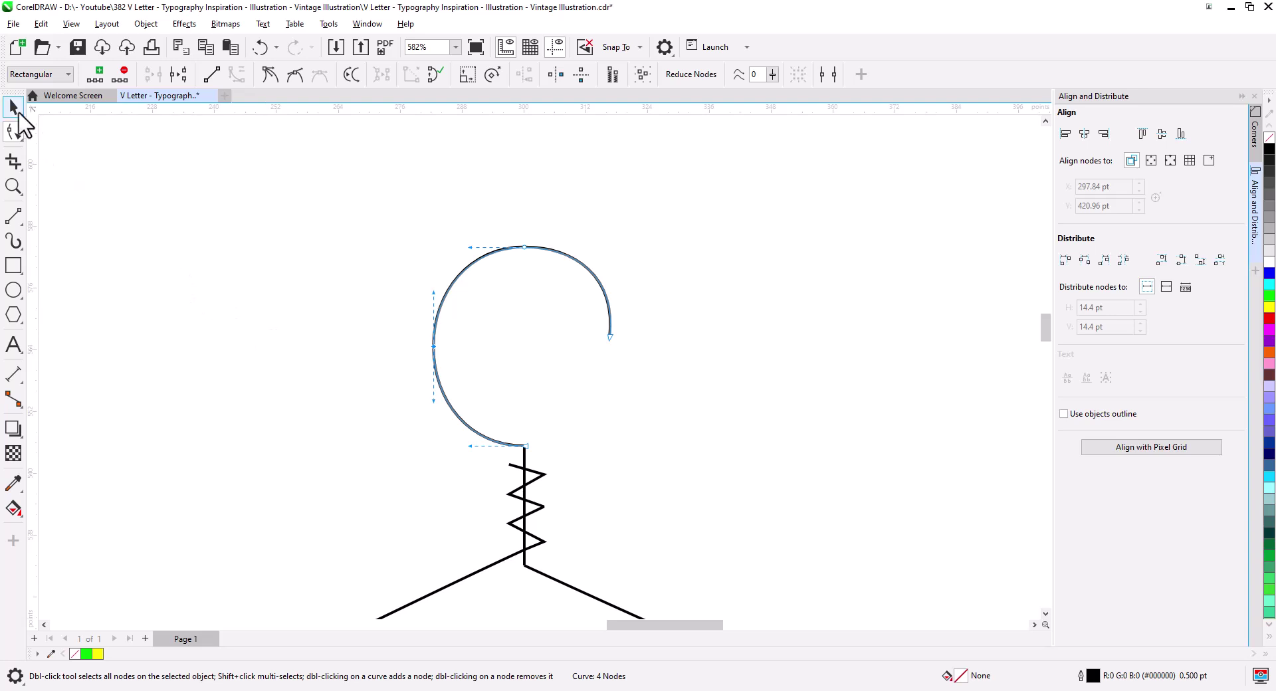
pyautogui.click(17, 110)
# - Combine the five hanger pieces into one curve and set its outline width to 4 pt
pyautogui.scroll(-5, 389, 381)
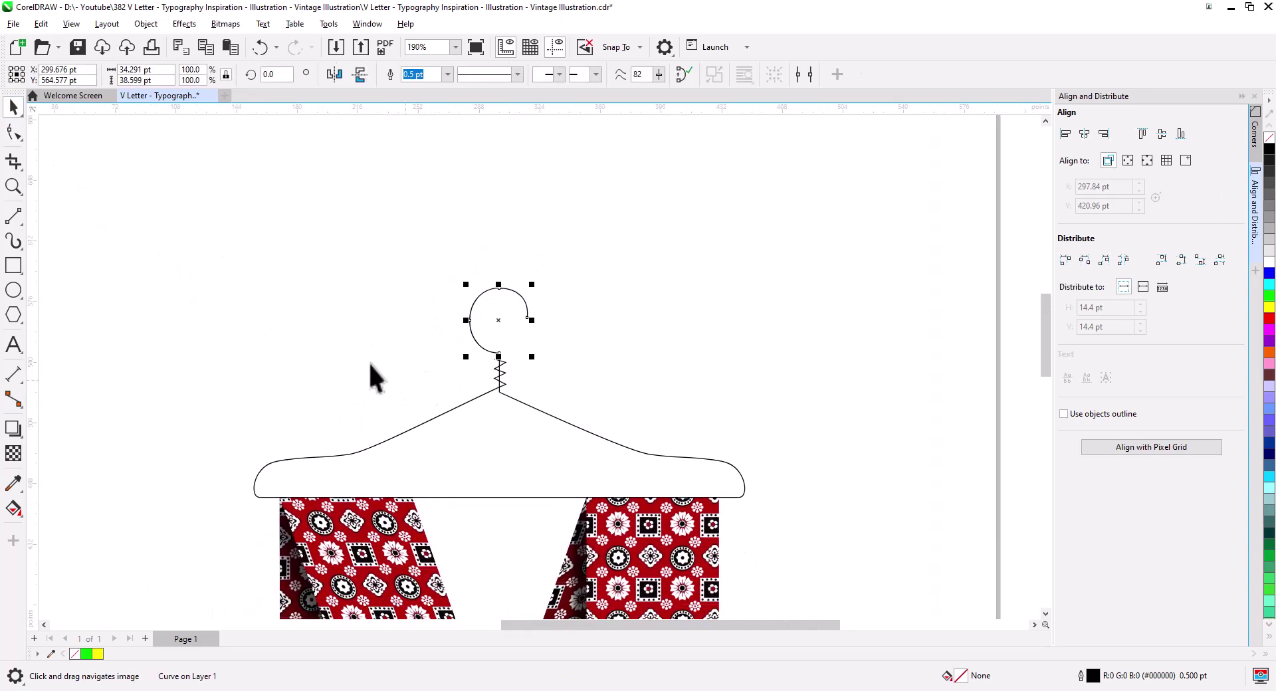
pyautogui.moveTo(156, 190); pyautogui.dragTo(439, 374)
pyautogui.moveTo(773, 524); pyautogui.dragTo(771, 526)
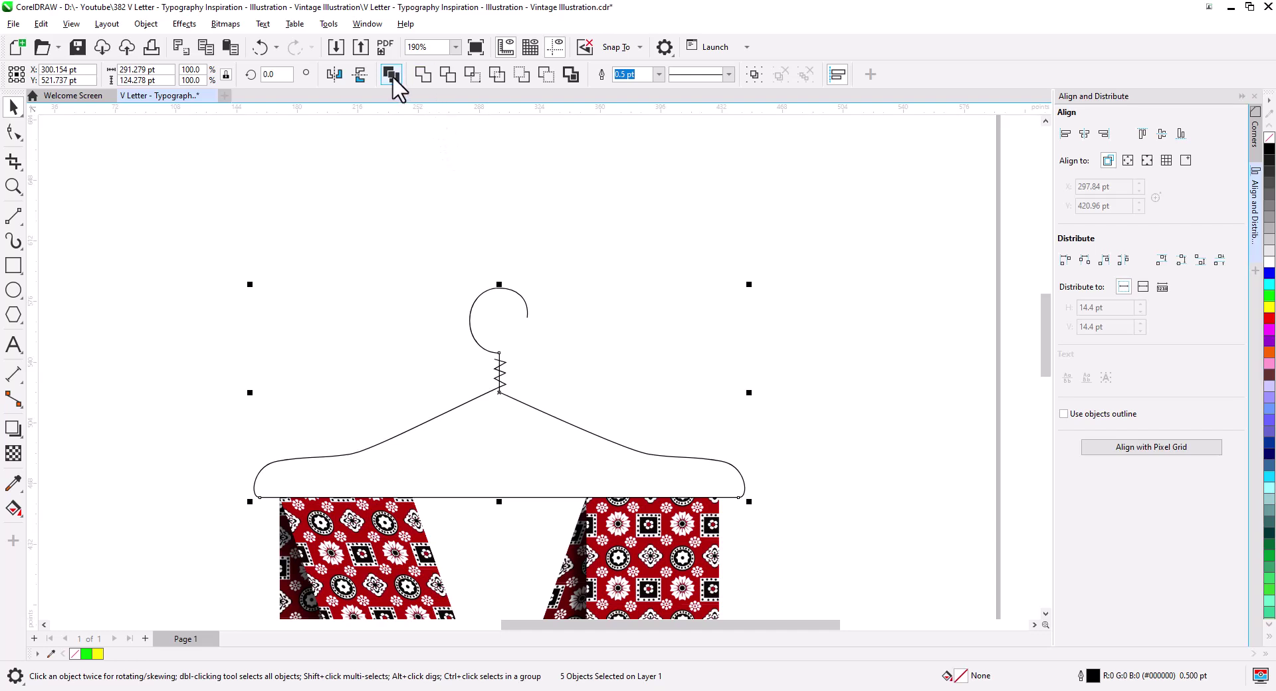
pyautogui.hotkey('ctrl', 'l')
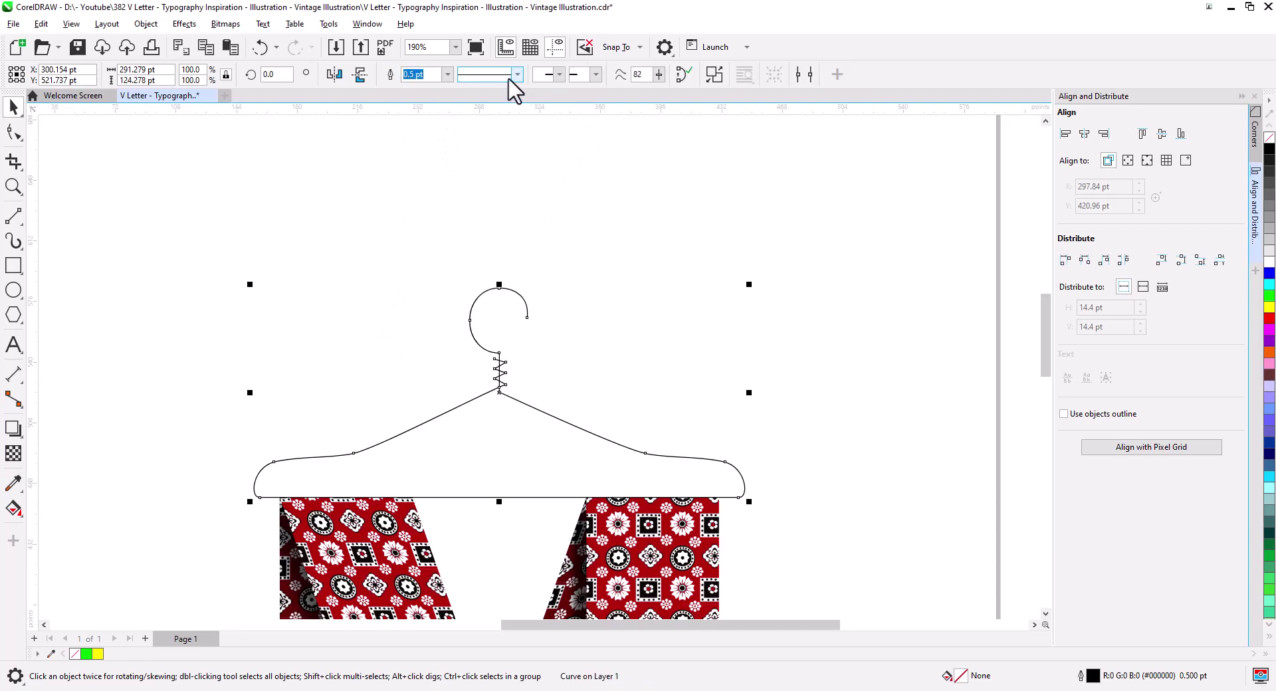
pyautogui.click(448, 74)
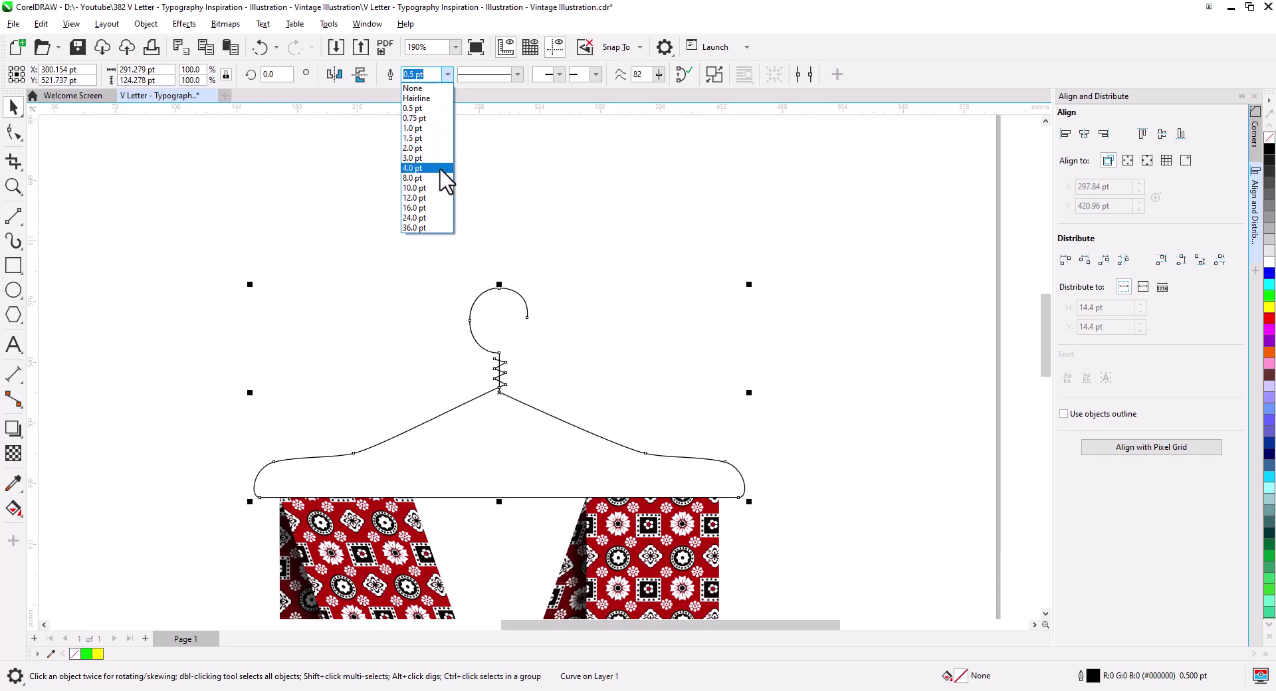
pyautogui.click(447, 168)
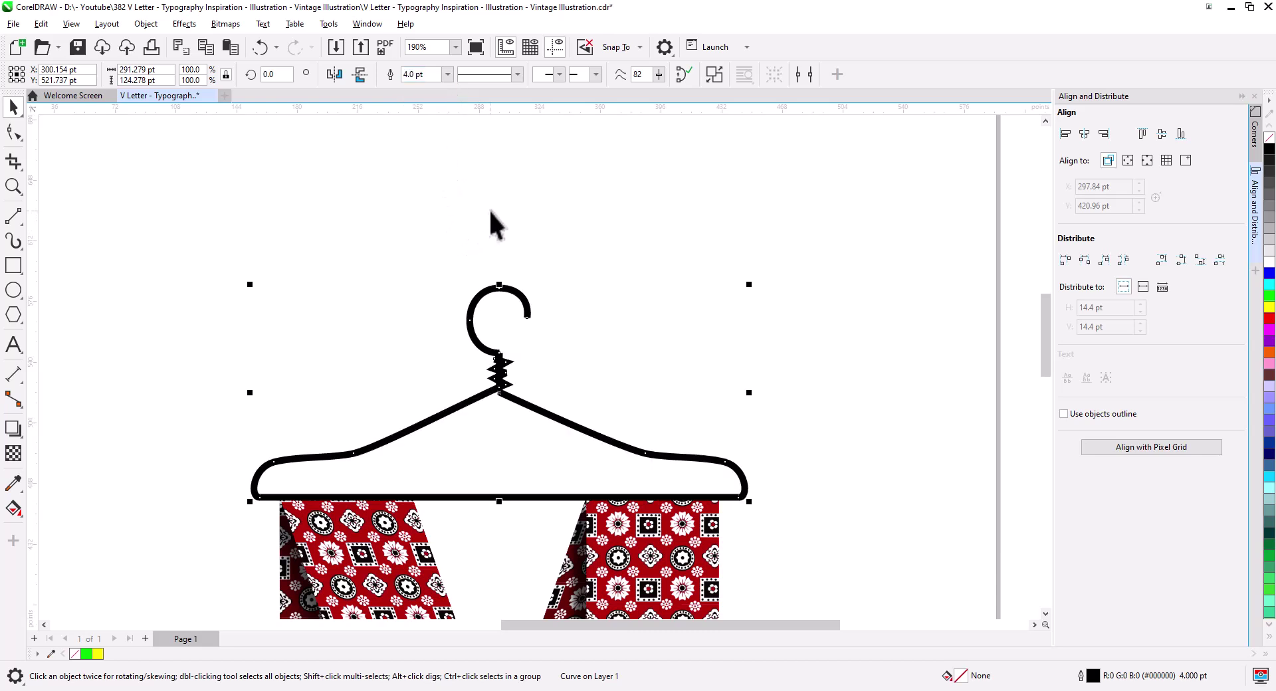
# - Set the hanger's outline width to 2 pt
pyautogui.click(448, 73)
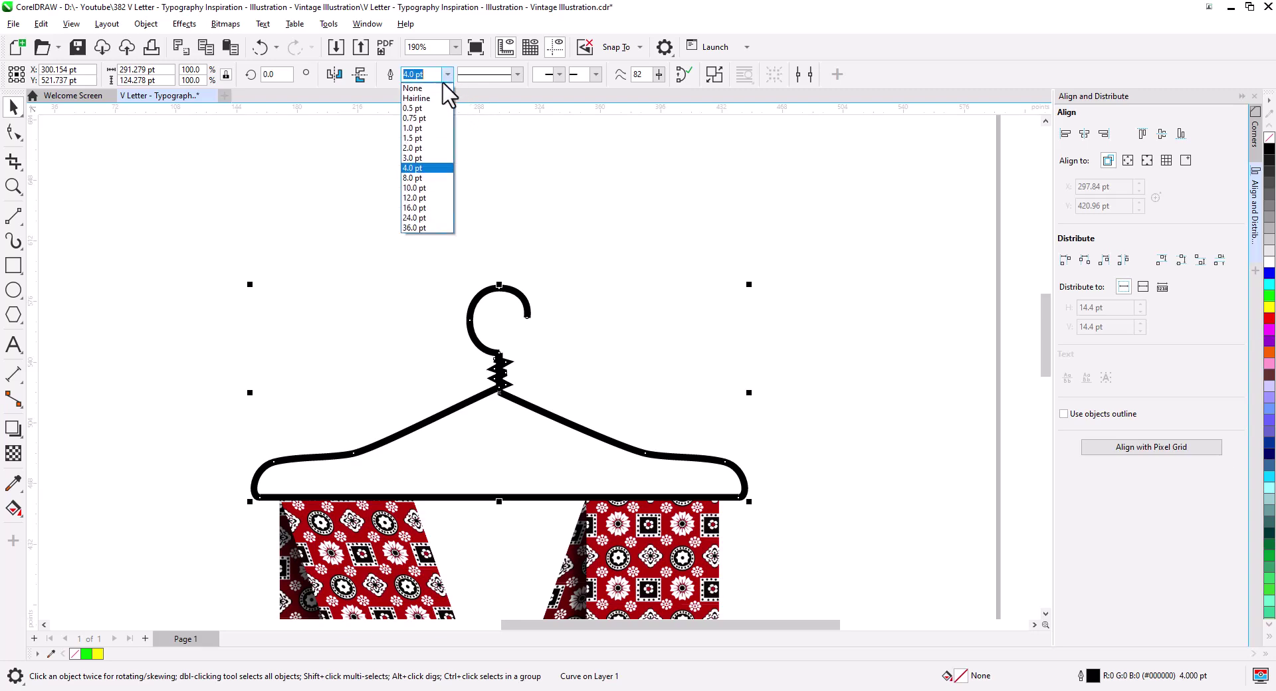
pyautogui.click(423, 150)
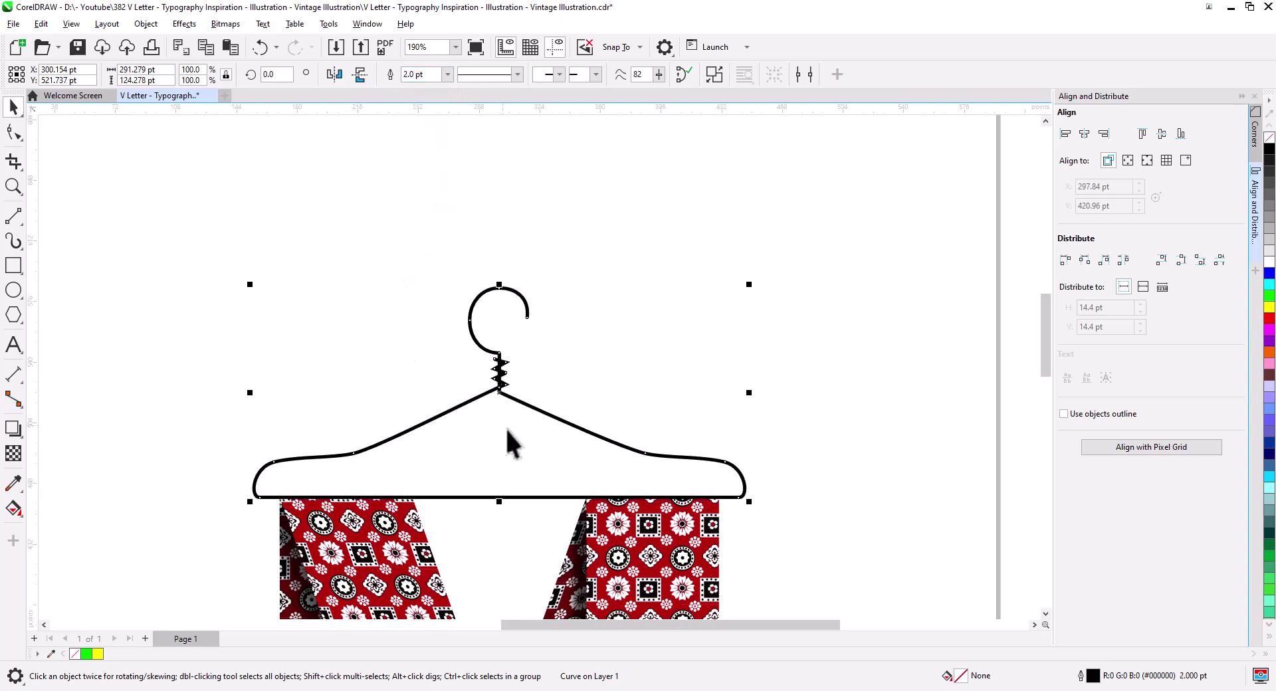
pyautogui.scroll(5, 505, 426)
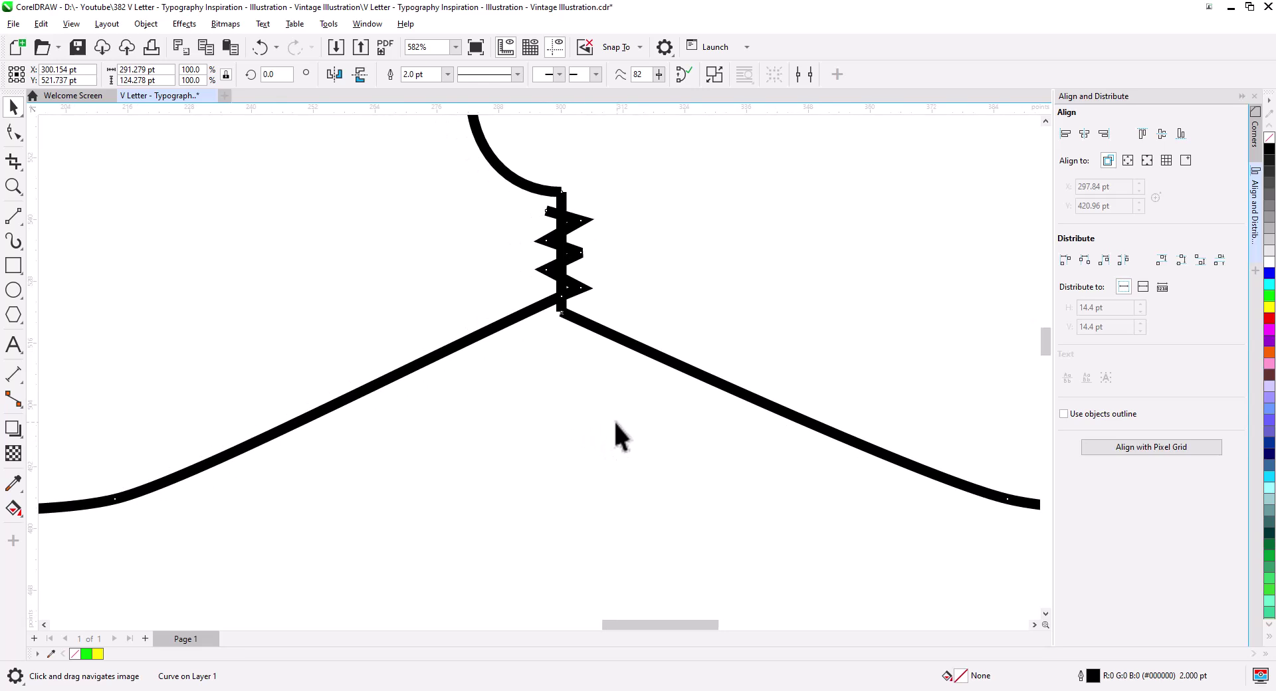
# - Join the overlapping end nodes at the base of the hanger's neck and where the neck meets the hook
pyautogui.press('F10')
pyautogui.scroll(5, 608, 333)
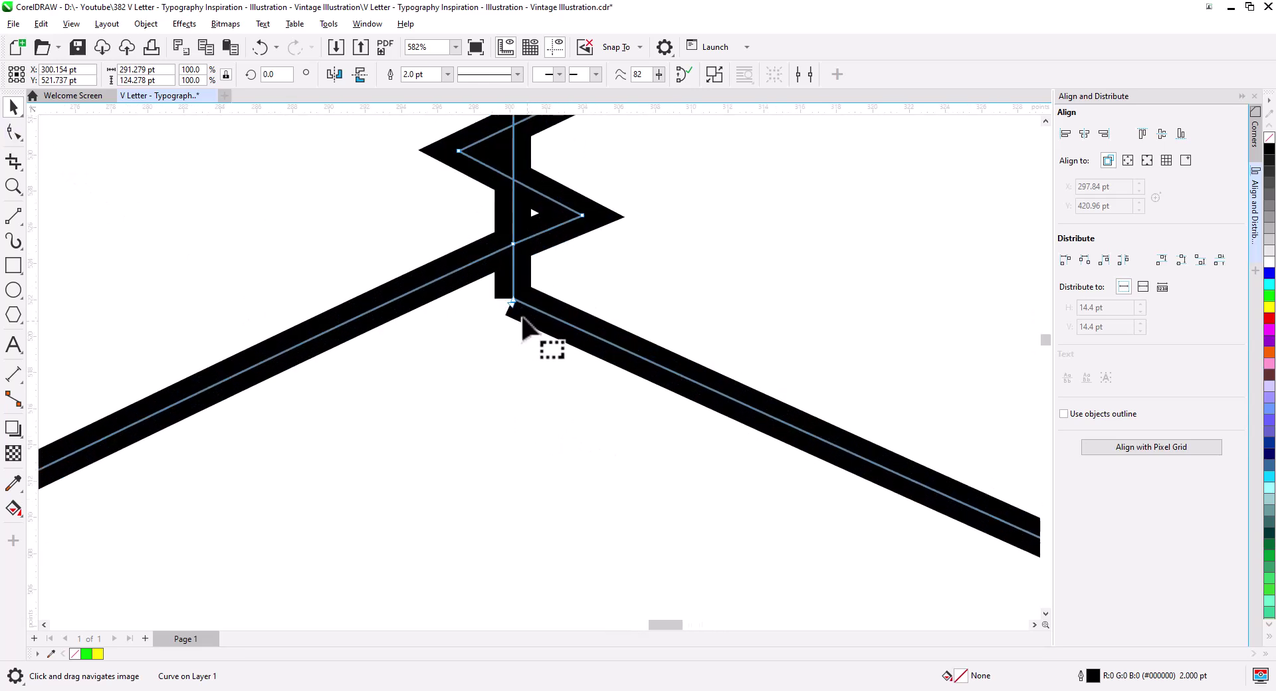
pyautogui.click(513, 300)
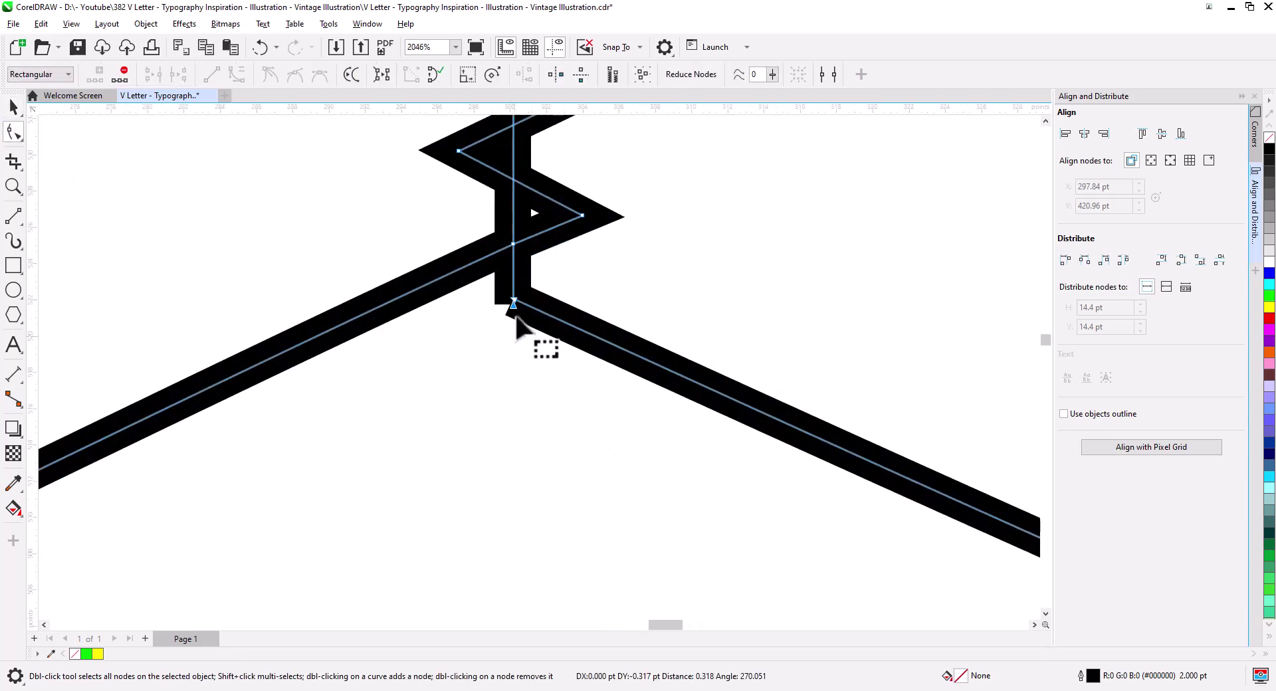
pyautogui.moveTo(515, 304); pyautogui.dragTo(532, 336)
pyautogui.scroll(-4, 552, 332)
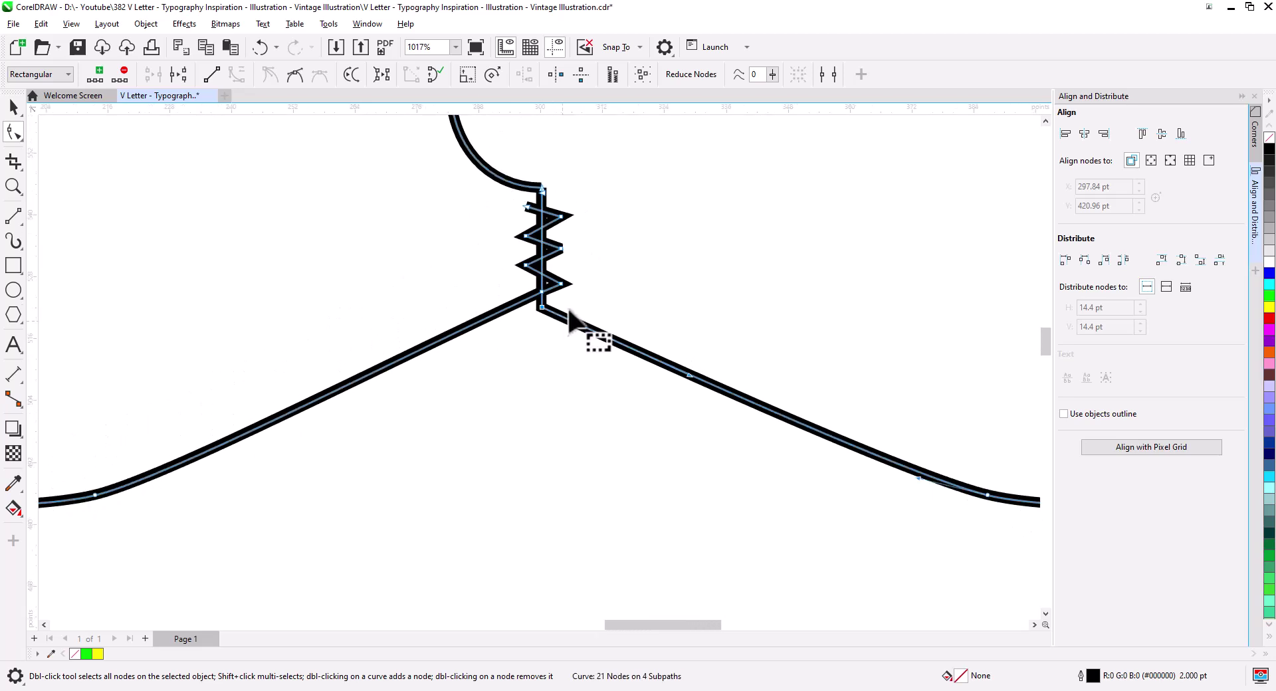
pyautogui.scroll(4, 587, 394)
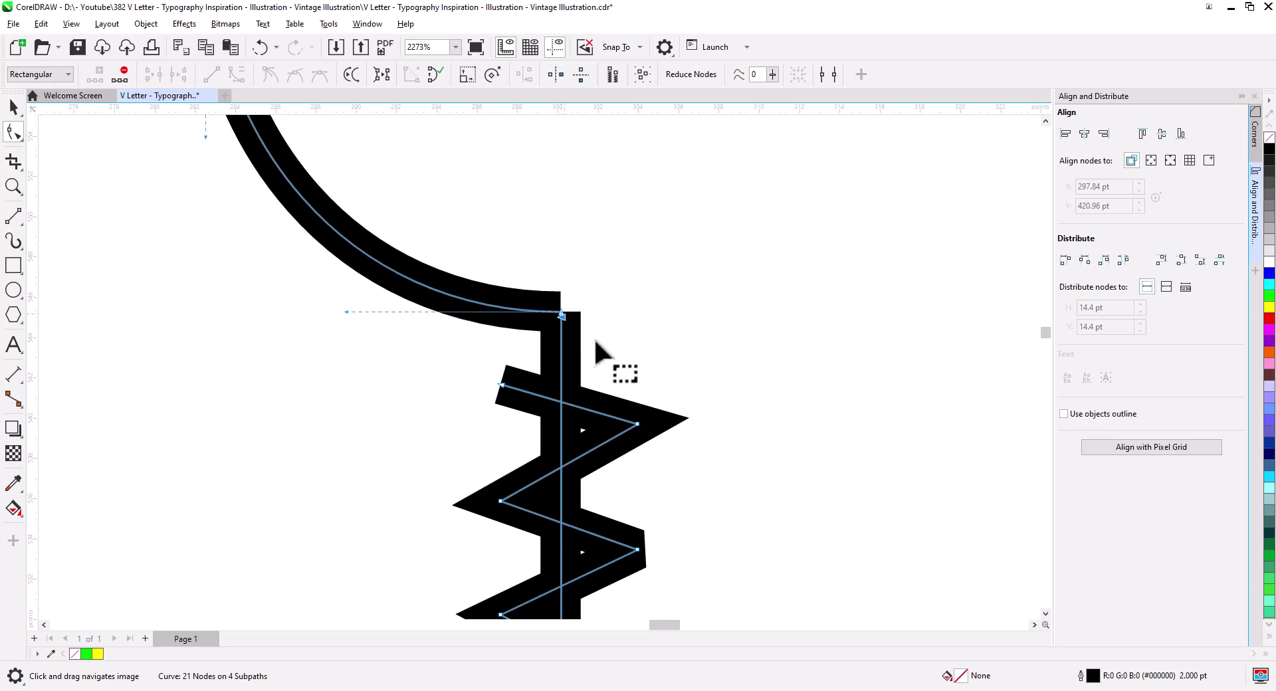
pyautogui.moveTo(561, 312); pyautogui.dragTo(595, 344)
pyautogui.scroll(-4, 601, 352)
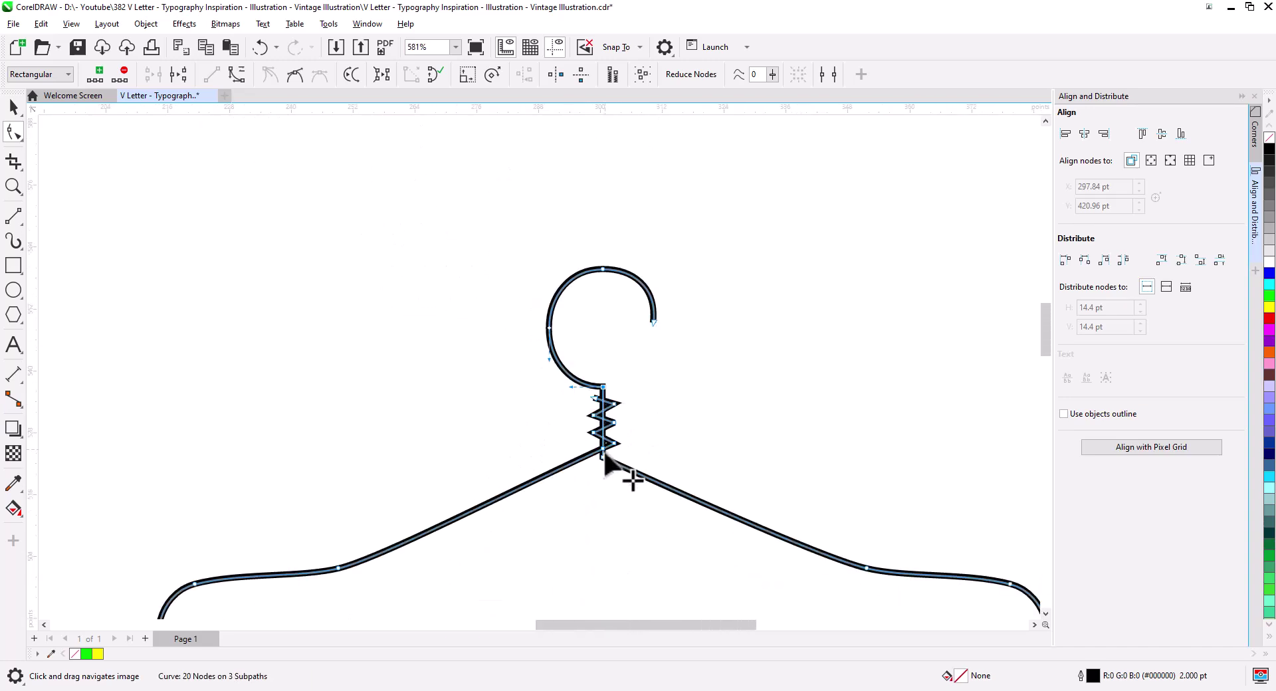
# - Join the open end nodes at the right and left corners of the hanger's bottom bar to close the outline
pyautogui.moveTo(605, 459); pyautogui.dragTo(620, 342)
pyautogui.scroll(2, 940, 401)
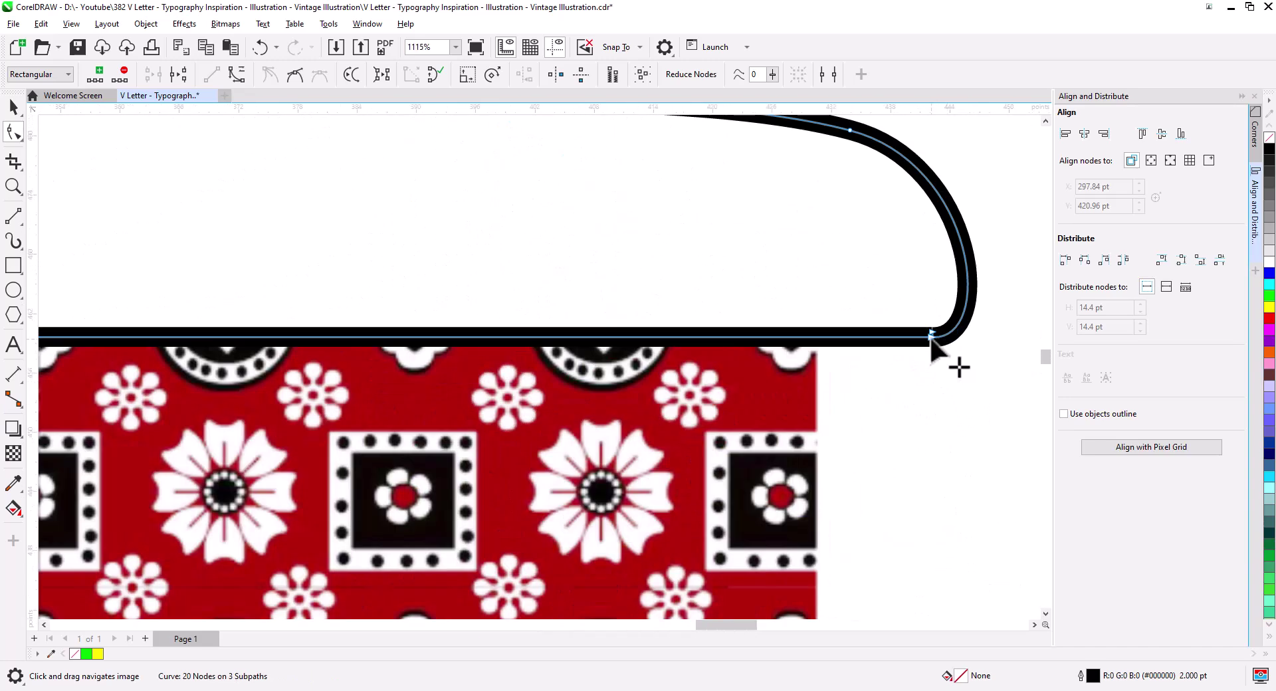
pyautogui.moveTo(931, 337); pyautogui.dragTo(517, 381)
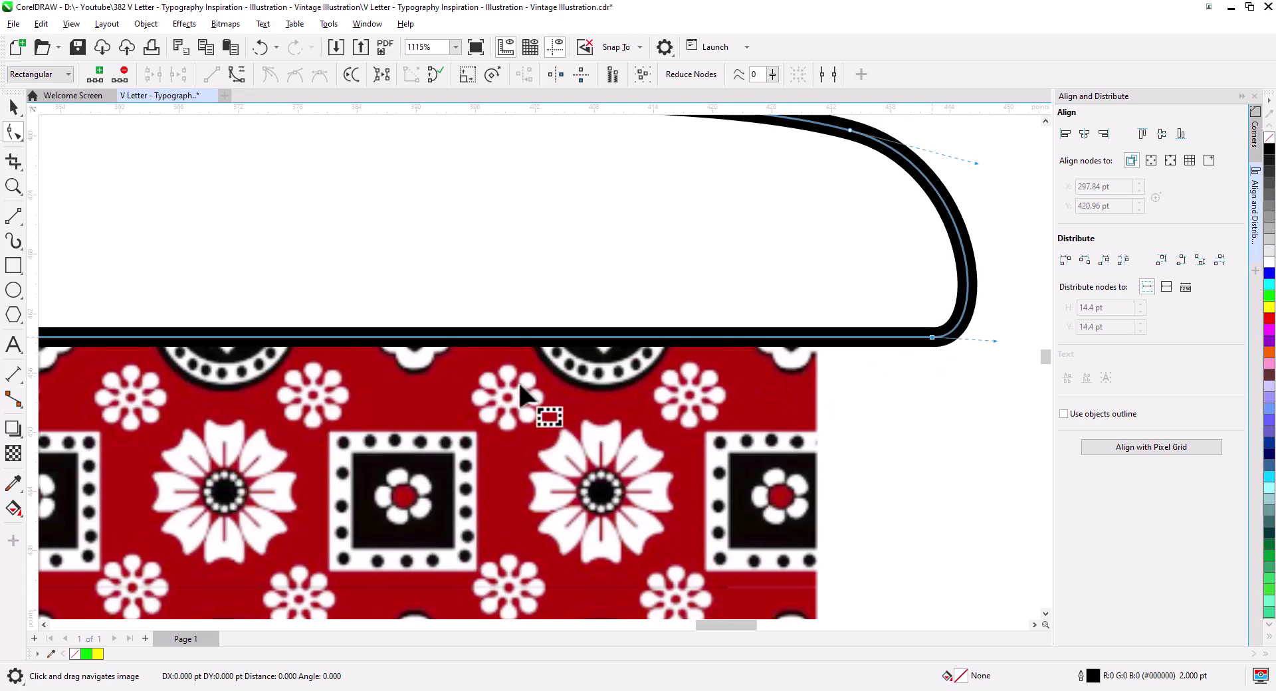
pyautogui.moveTo(252, 399); pyautogui.dragTo(695, 377)
pyautogui.moveTo(217, 384)
pyautogui.mouseDown()
pyautogui.moveTo(718, 394)
pyautogui.moveTo(712, 456)
pyautogui.mouseUp()
pyautogui.scroll(-2, 714, 458)
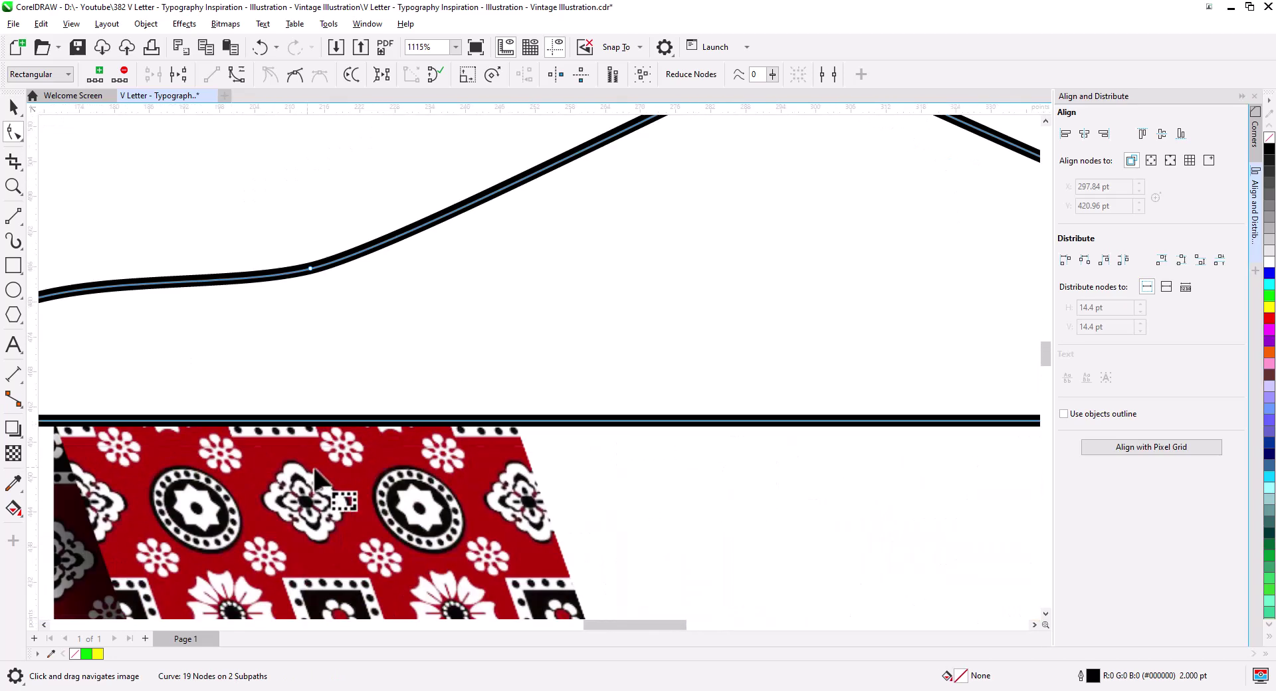
pyautogui.scroll(-2, 315, 473)
pyautogui.click(549, 409)
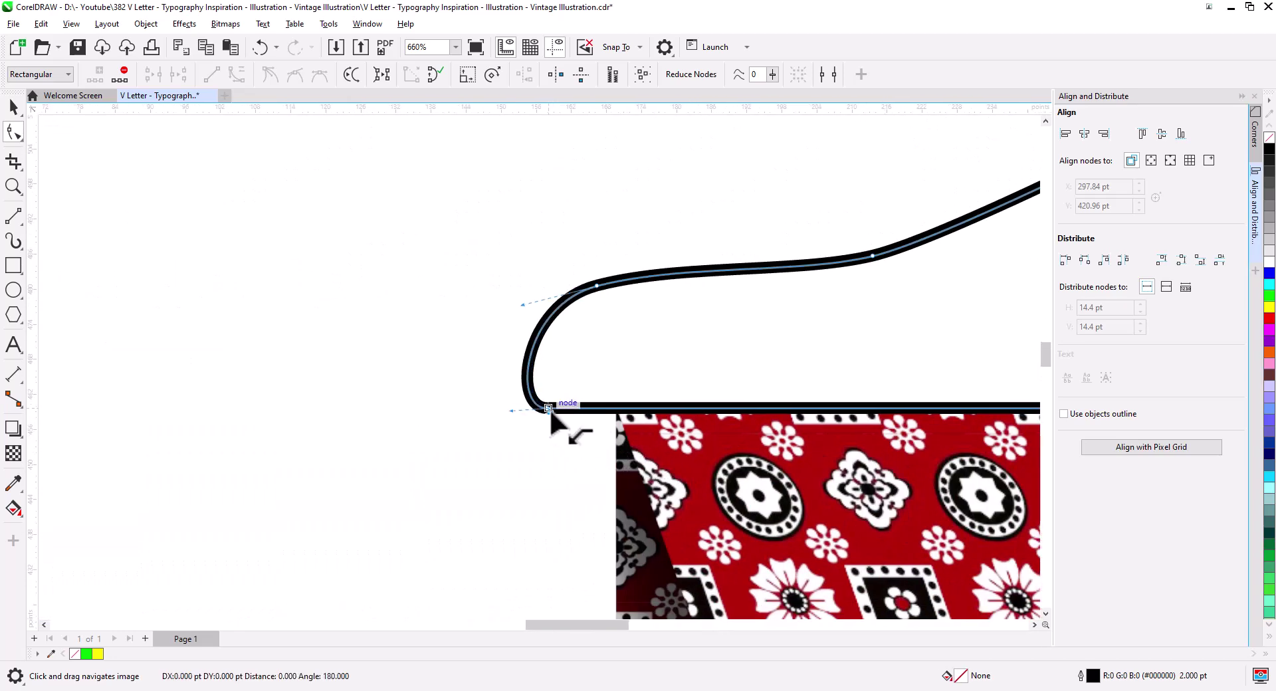
pyautogui.scroll(-3, 731, 372)
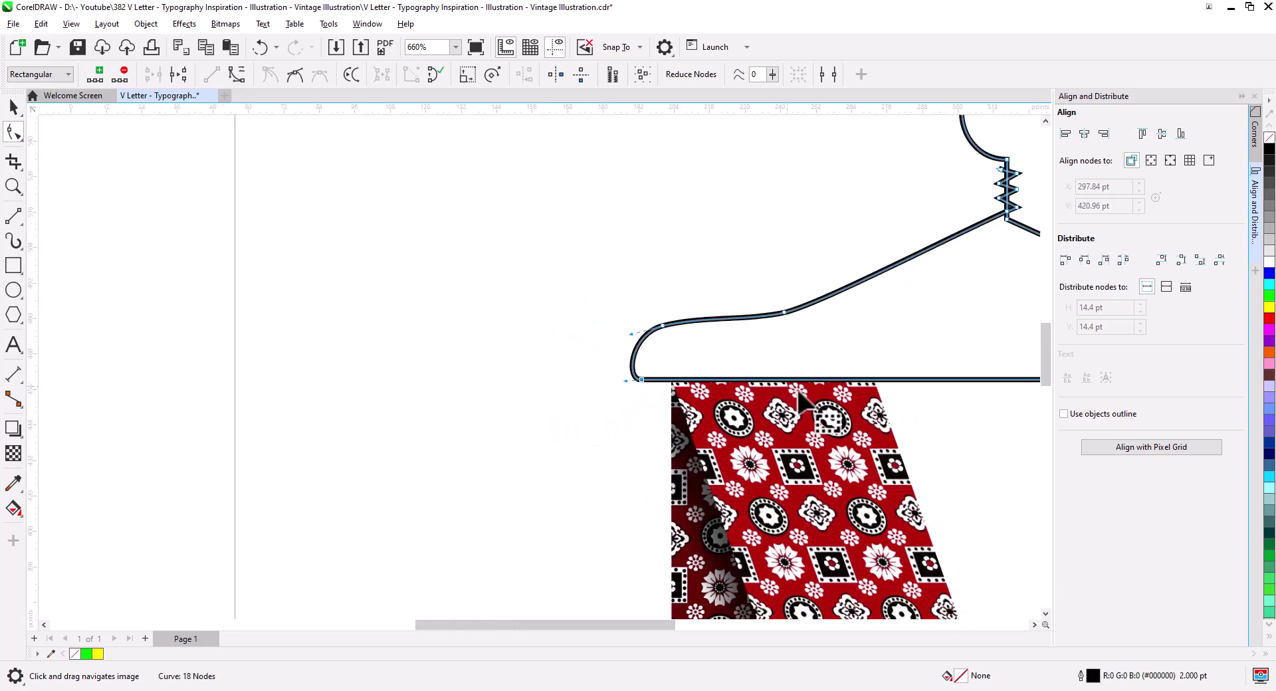
pyautogui.scroll(-3, 800, 395)
# - Give the hanger's outline rounded corners and round line caps
pyautogui.scroll(5, 627, 447)
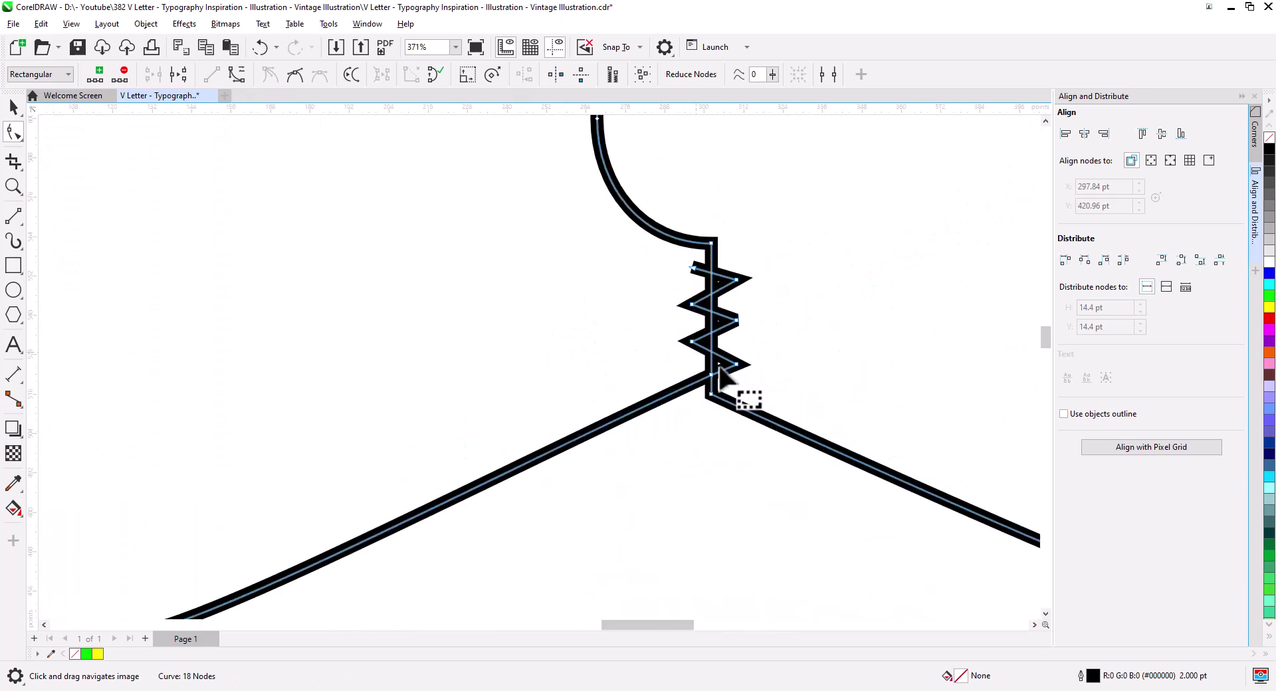
pyautogui.scroll(3, 720, 374)
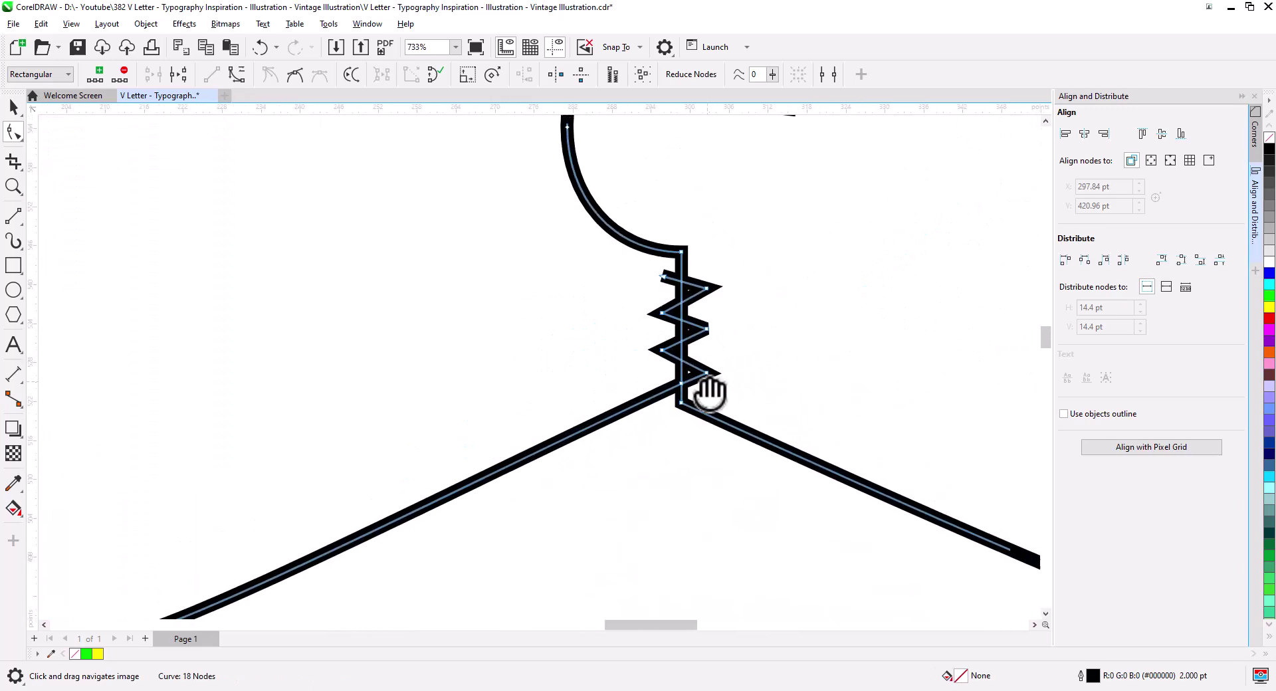
pyautogui.doubleClick(1093, 676)
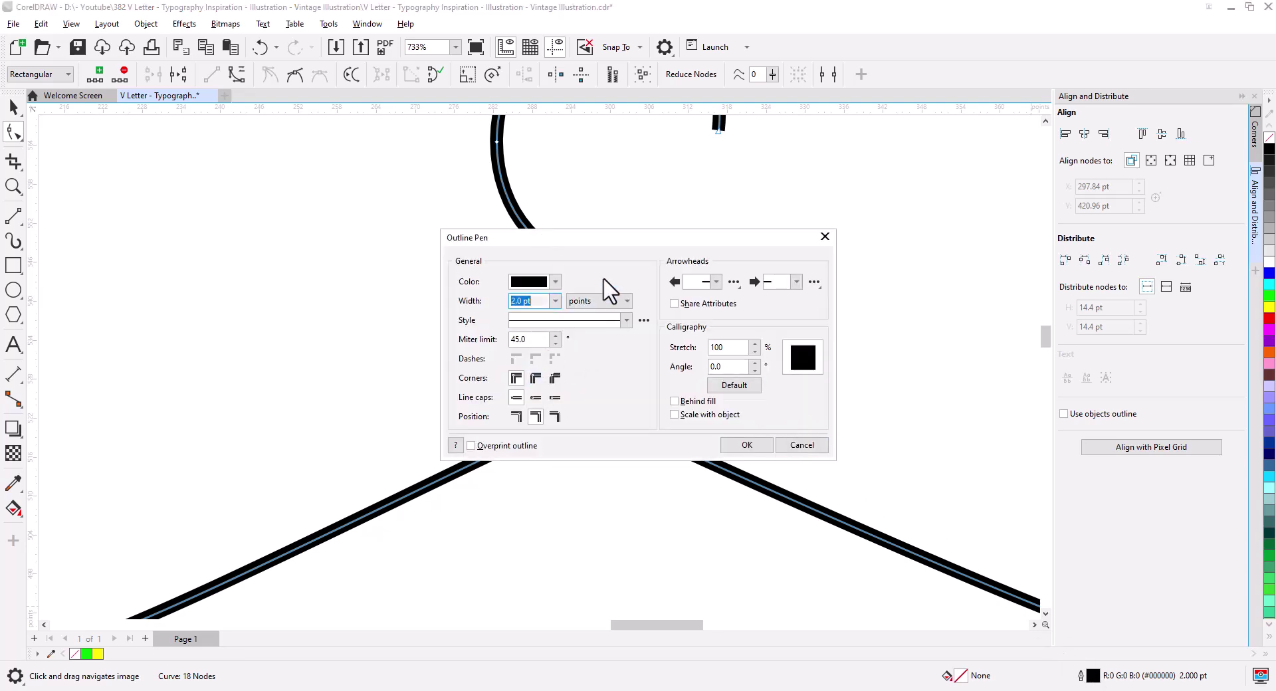
pyautogui.moveTo(613, 242); pyautogui.dragTo(941, 249)
pyautogui.click(864, 385)
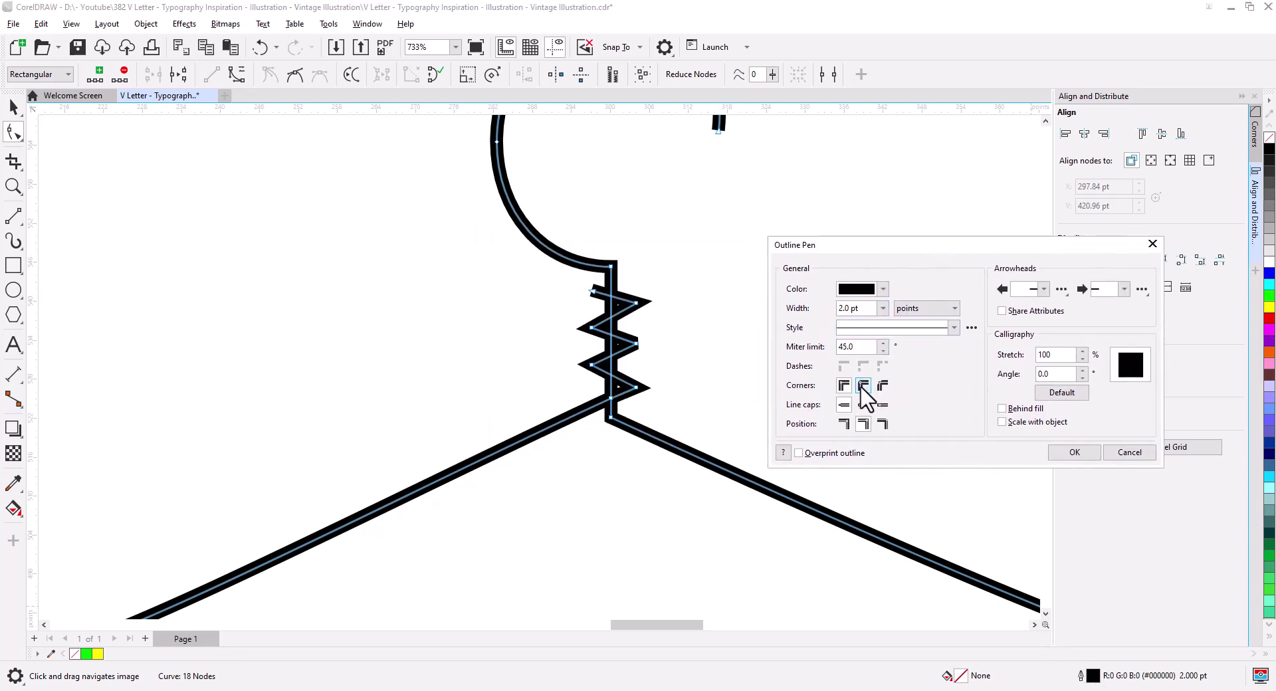
pyautogui.click(863, 409)
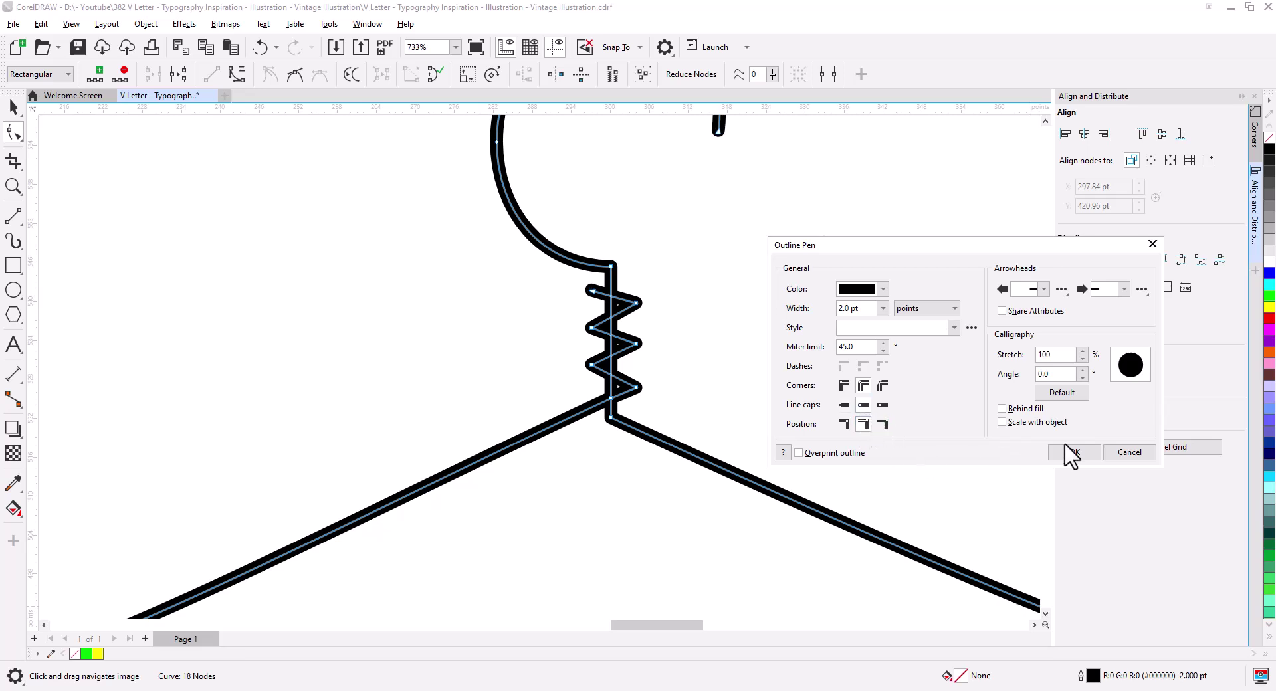
pyautogui.click(1071, 455)
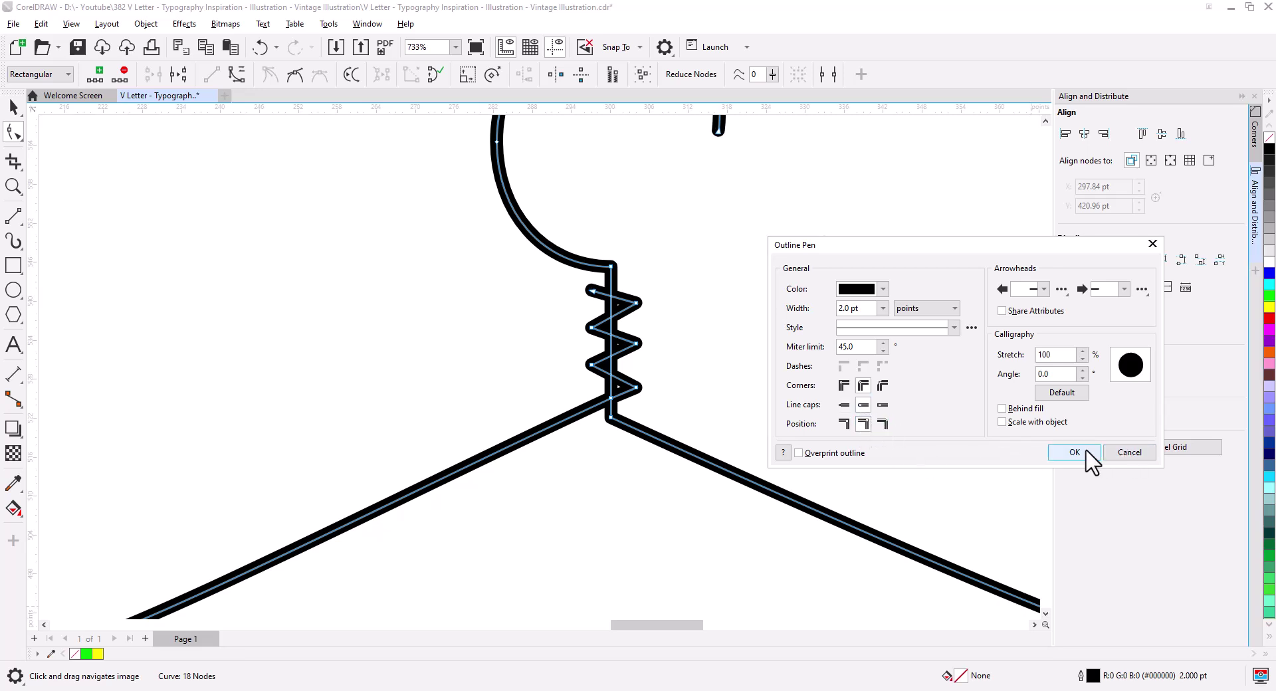
pyautogui.click(13, 106)
pyautogui.scroll(-1, 306, 327)
pyautogui.click(466, 377)
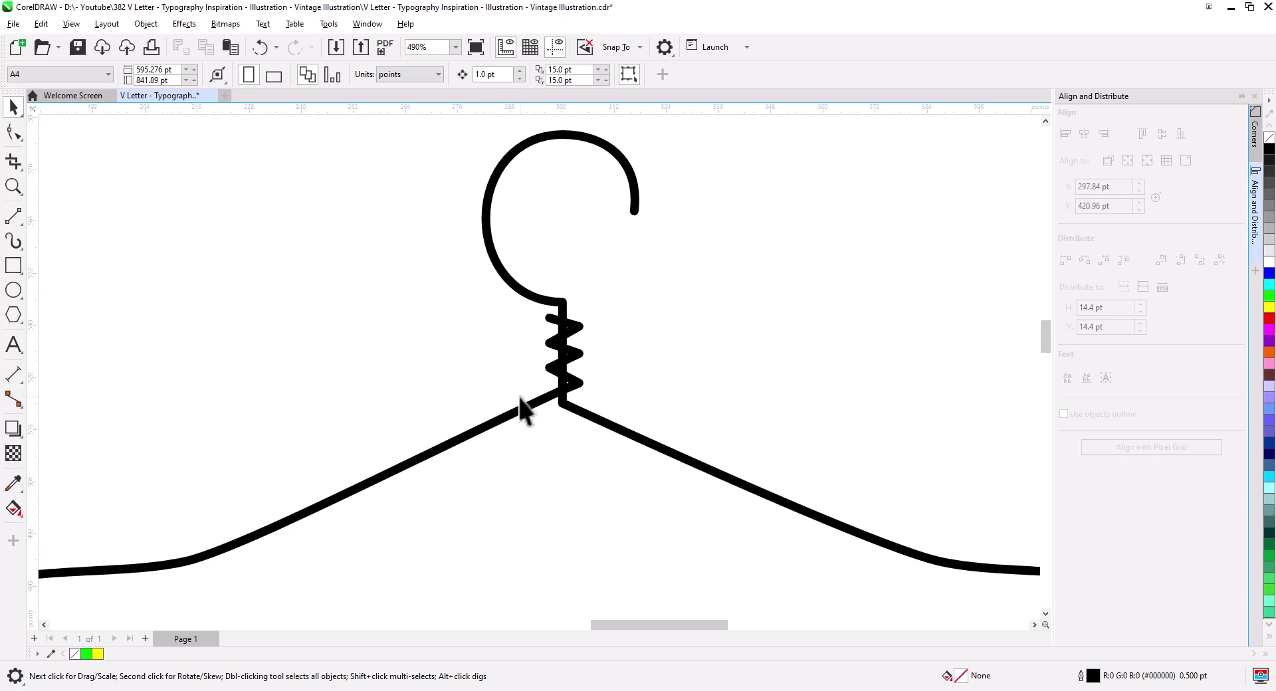
# - Narrow the zigzag around the hanger's neck, moving its three right-hand nodes about 1.1 pt inward
pyautogui.scroll(4, 564, 369)
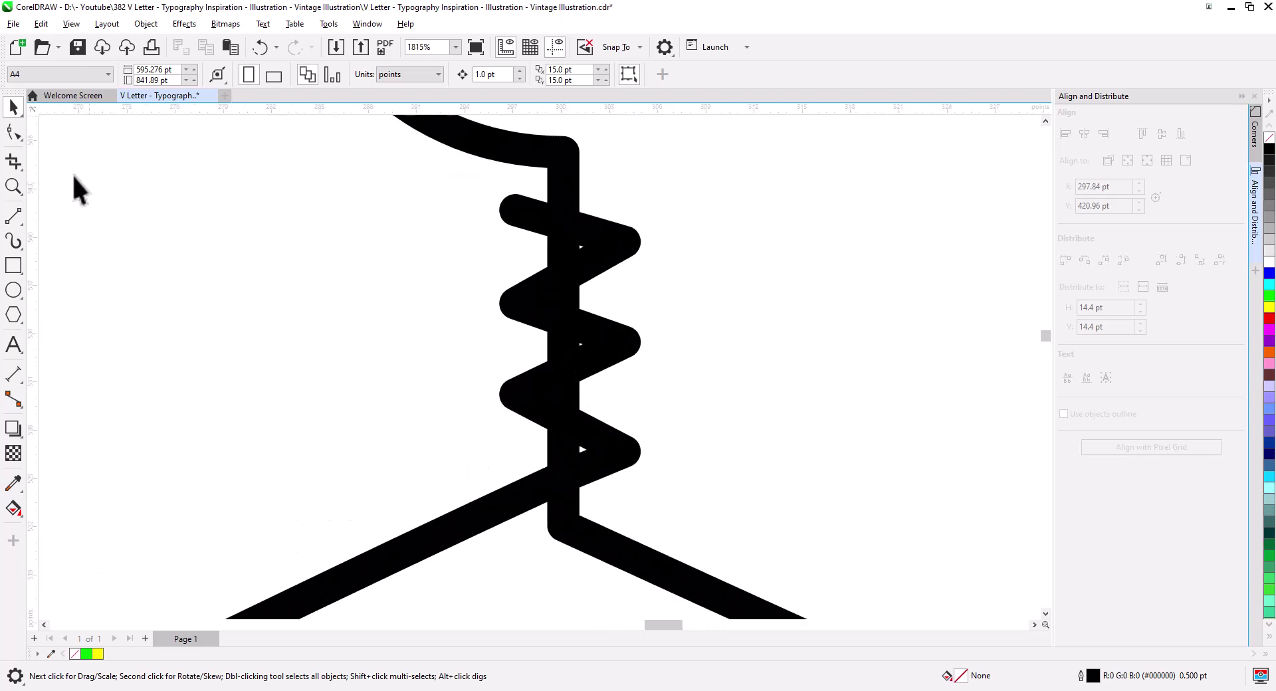
pyautogui.click(13, 132)
pyautogui.click(592, 333)
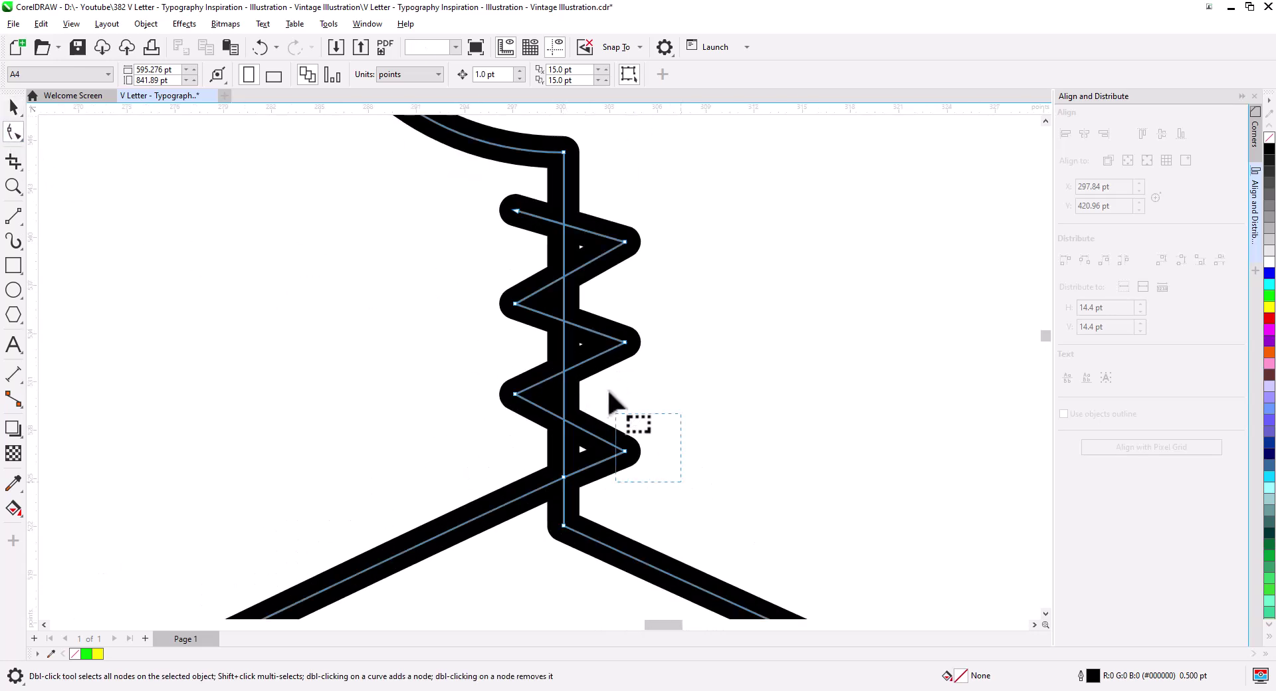
pyautogui.click(625, 242)
pyautogui.moveTo(623, 242); pyautogui.dragTo(607, 246)
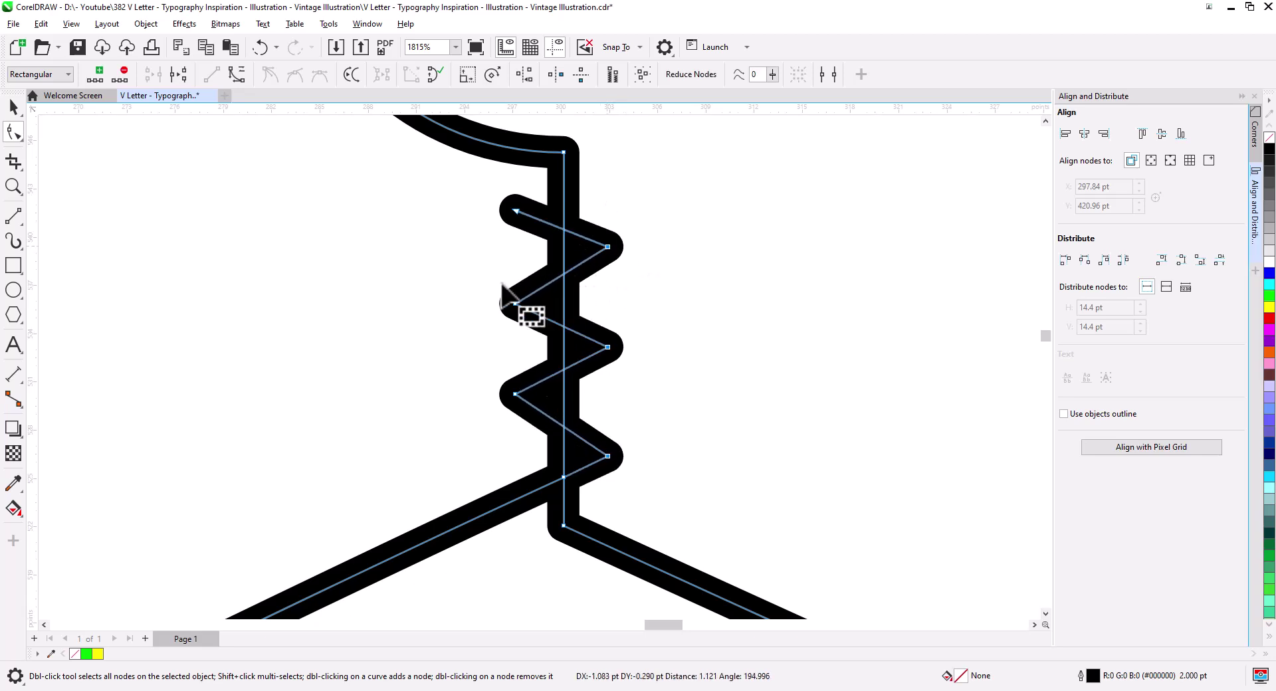
pyautogui.moveTo(461, 194)
pyautogui.mouseDown()
pyautogui.moveTo(541, 390)
pyautogui.moveTo(520, 398)
pyautogui.mouseUp()
pyautogui.scroll(-2, 478, 372)
pyautogui.scroll(-5, 508, 379)
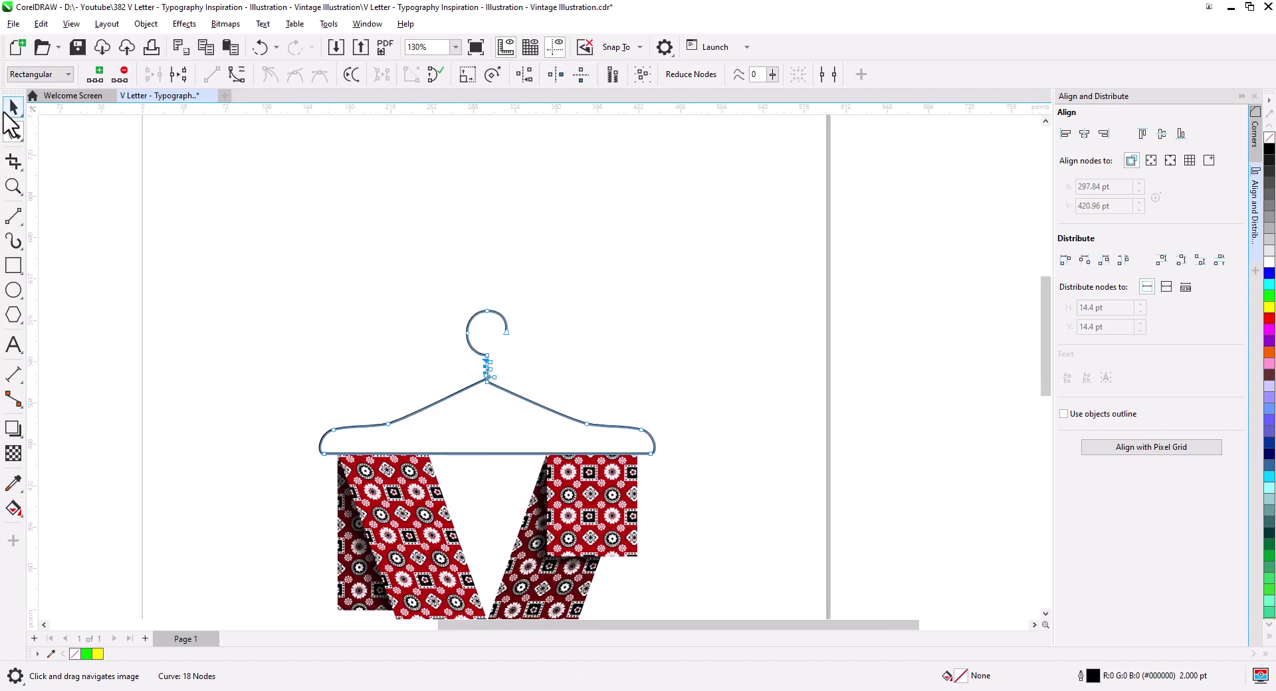
pyautogui.click(10, 107)
pyautogui.click(266, 266)
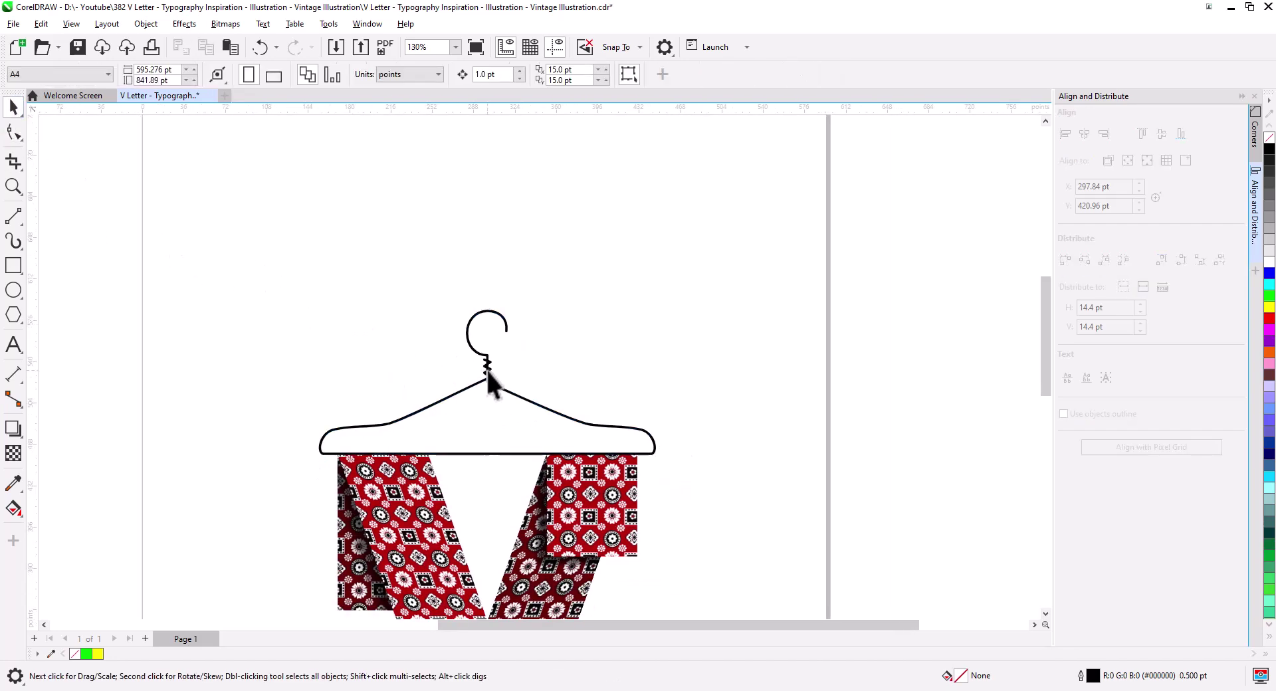
# - Send the hanger to the back of the page and nudge it down 2 pt behind the ribbon's upper edges
pyautogui.scroll(-3, 499, 393)
pyautogui.moveTo(506, 423); pyautogui.dragTo(533, 395)
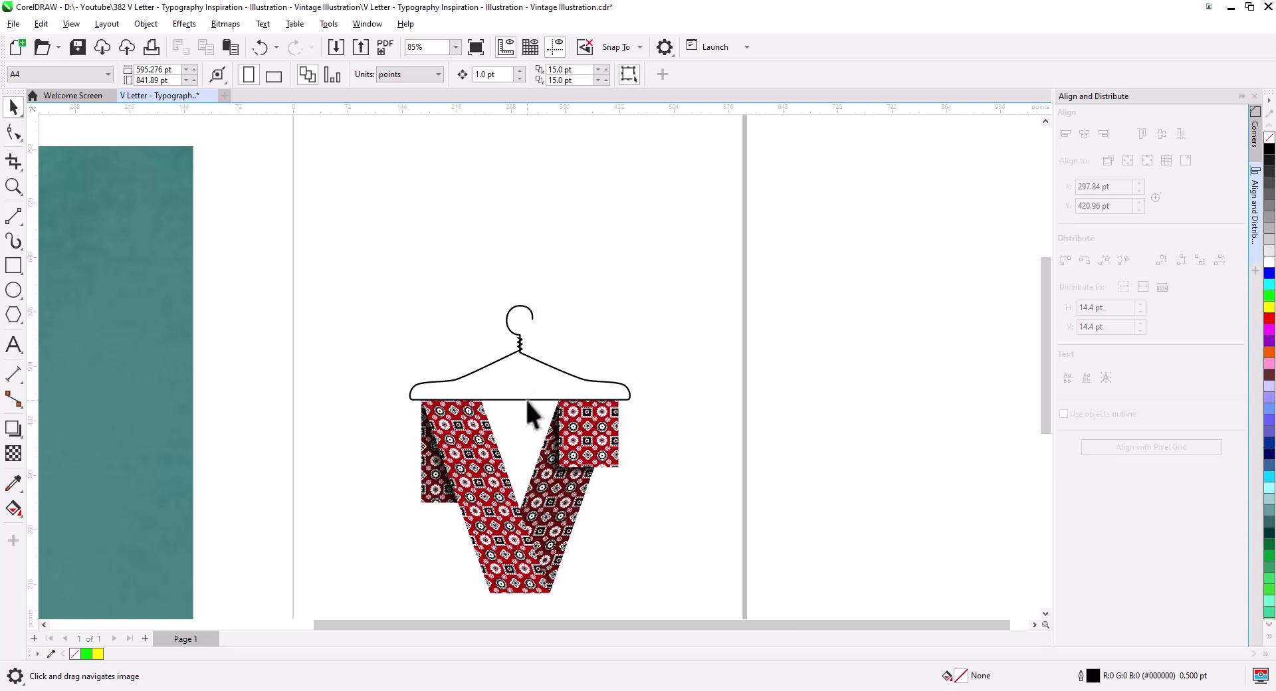
pyautogui.click(528, 402)
pyautogui.scroll(4, 505, 402)
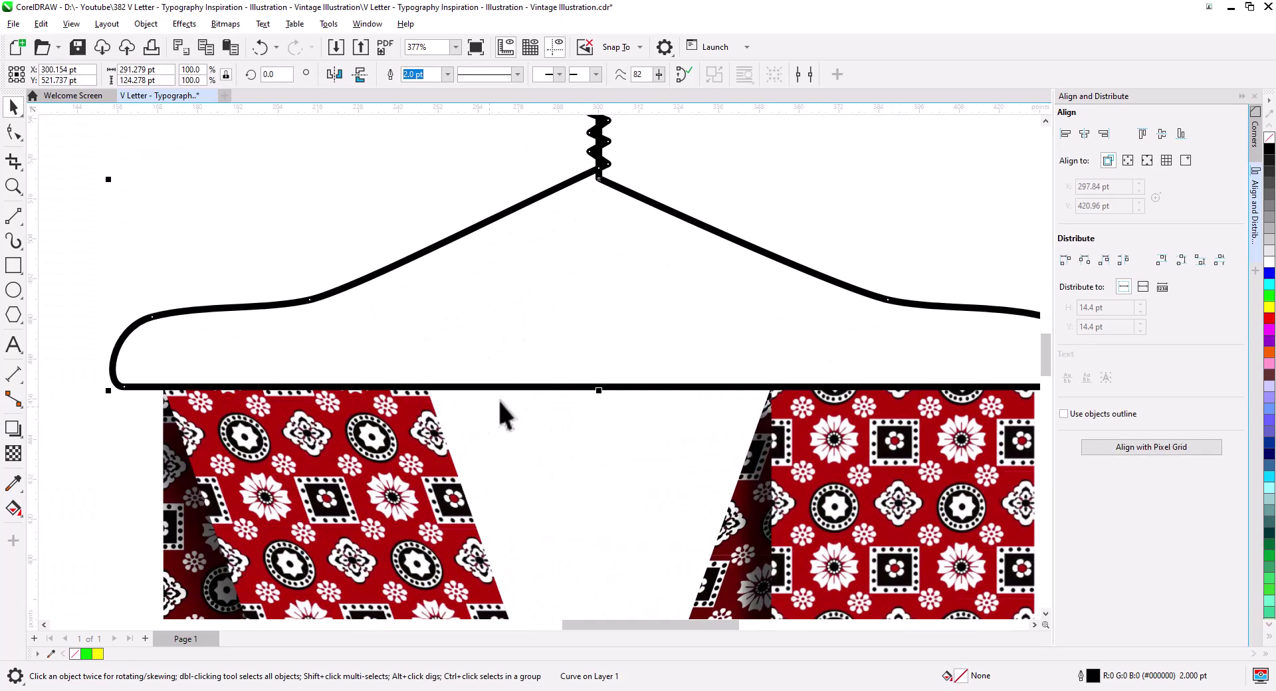
pyautogui.rightClick(515, 389)
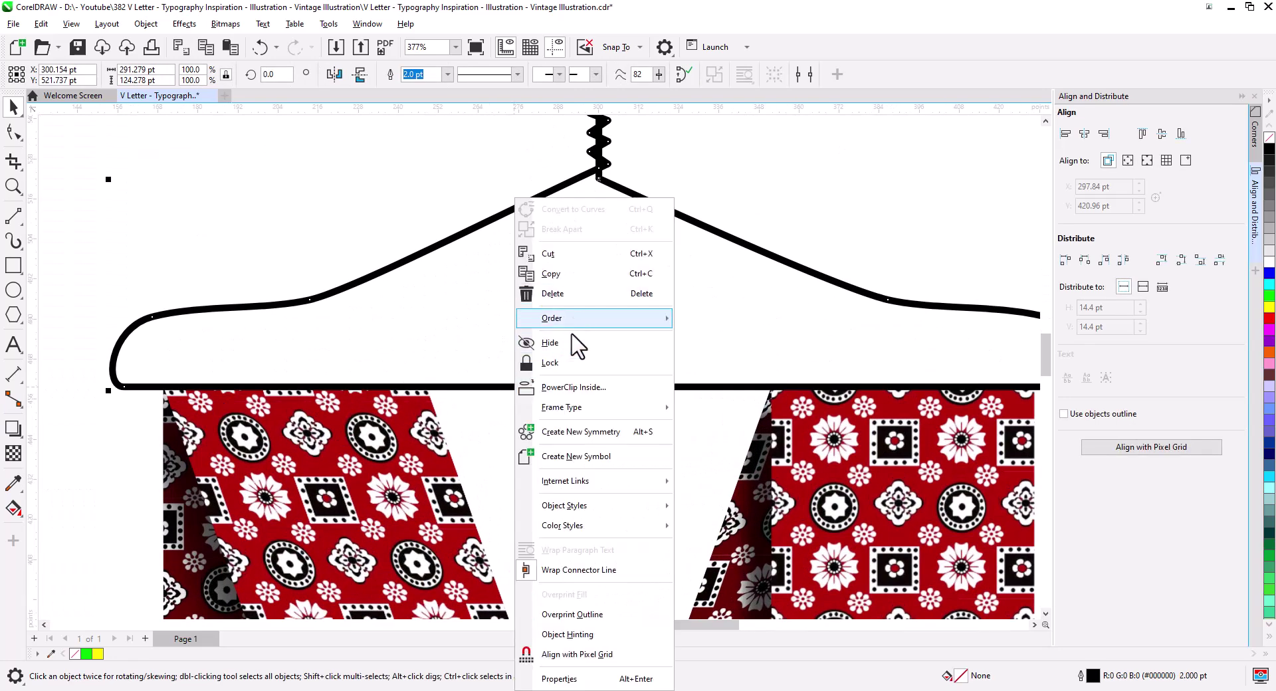
pyautogui.moveTo(636, 333)
pyautogui.click(713, 341)
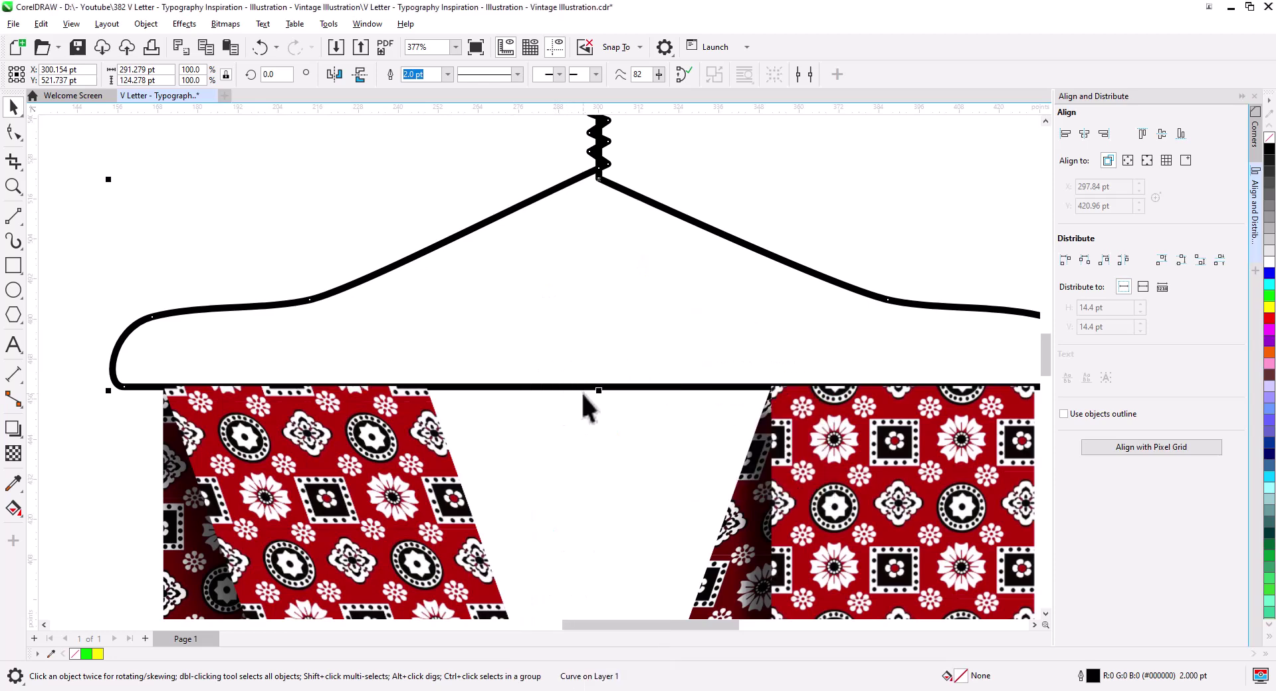
pyautogui.press('Down')
pyautogui.press('Down')
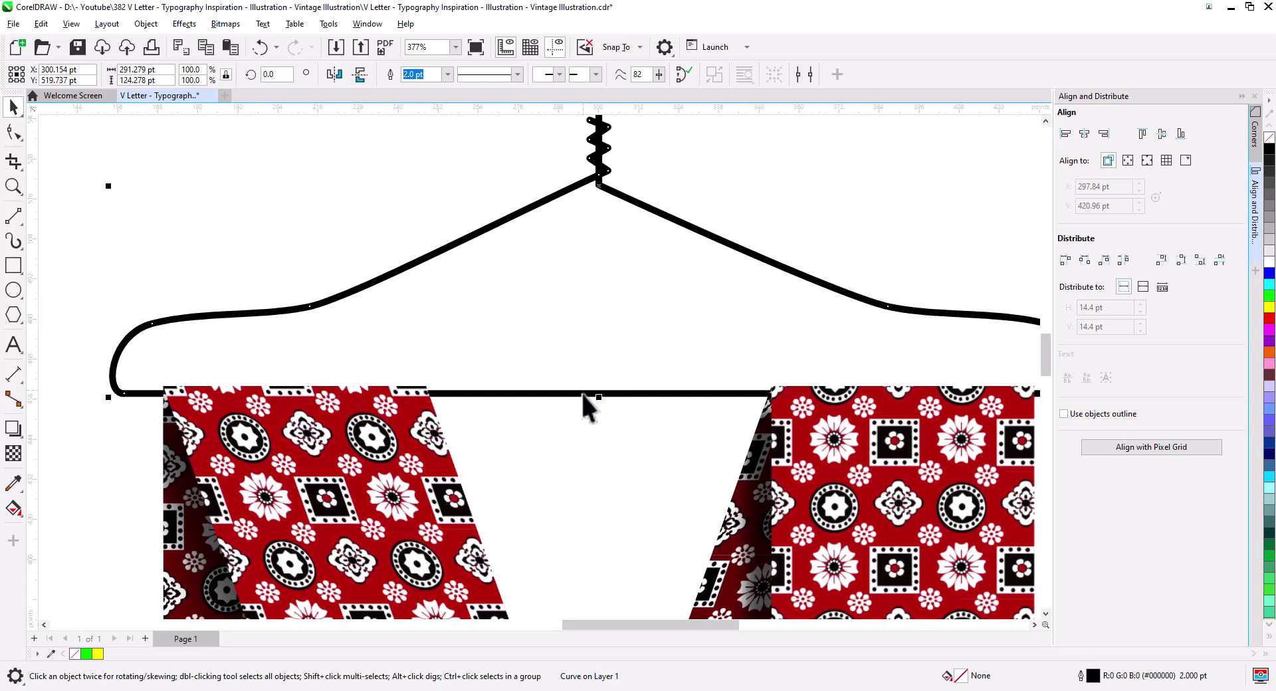
pyautogui.click(316, 220)
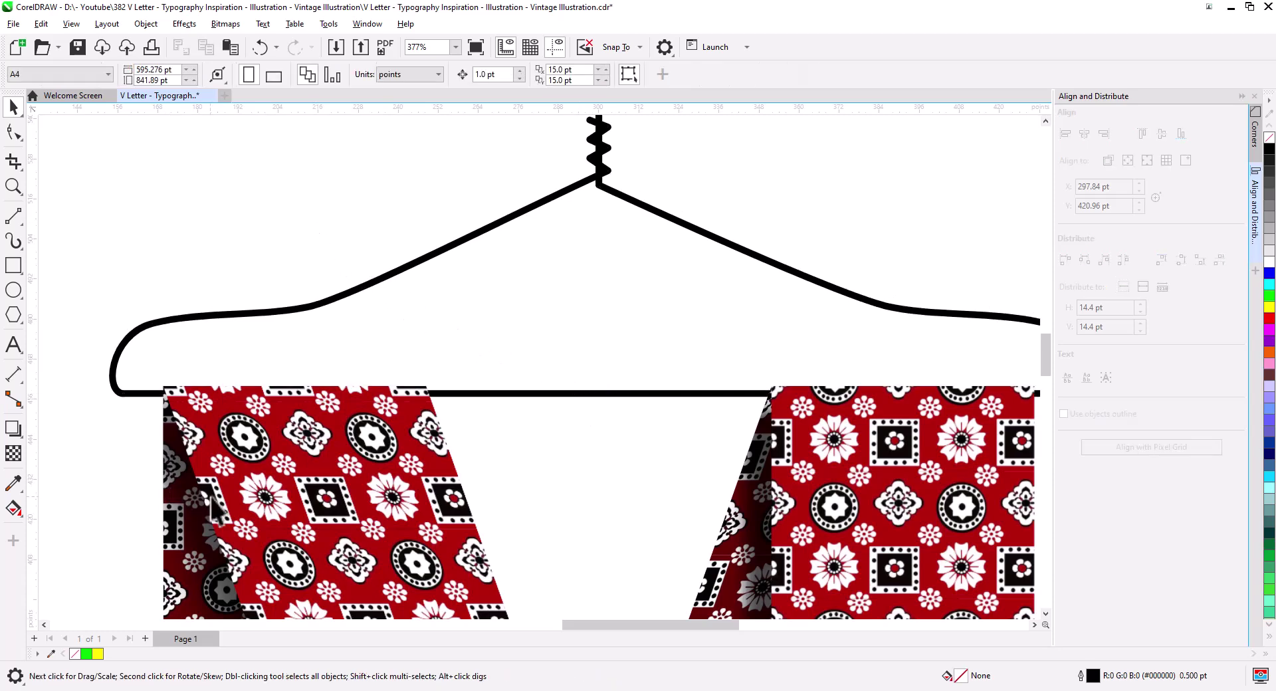
# - Ungroup the entire ribbon letter and send its two dark rear strips to the back of the page
pyautogui.rightClick(235, 491)
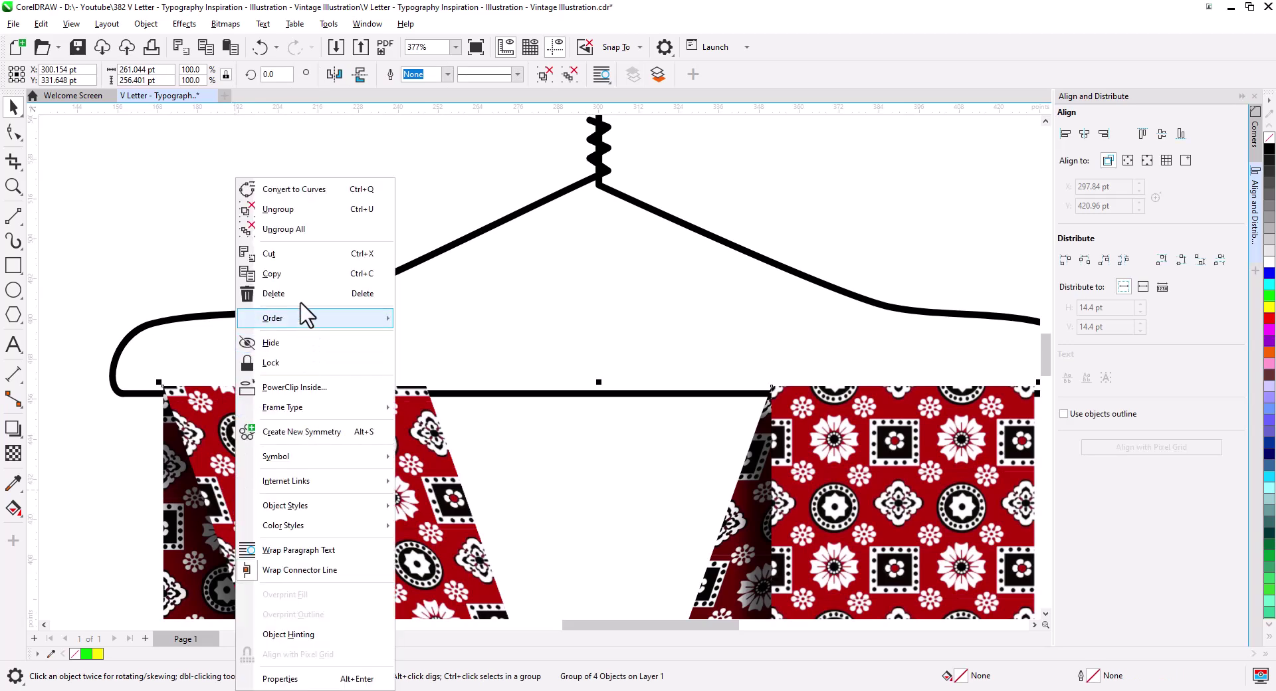
pyautogui.click(292, 230)
pyautogui.click(174, 509)
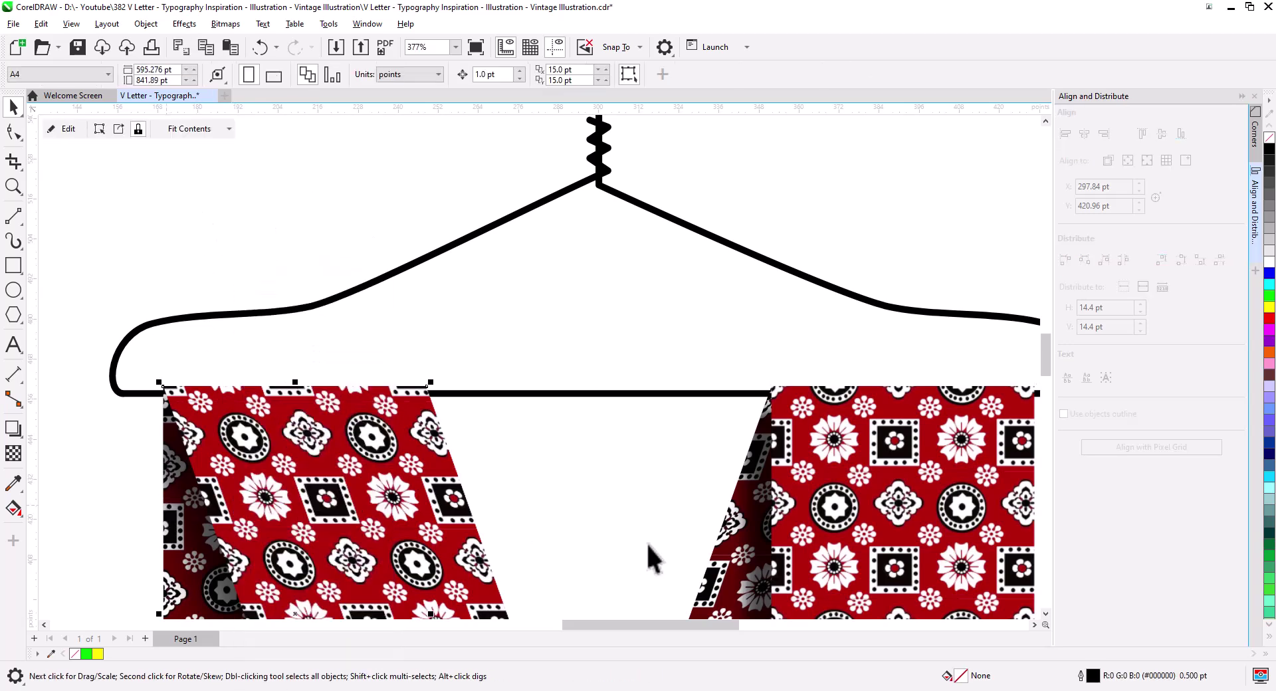
pyautogui.keyDown('shift'); pyautogui.click(721, 568); pyautogui.keyUp('shift')
pyautogui.rightClick(721, 569)
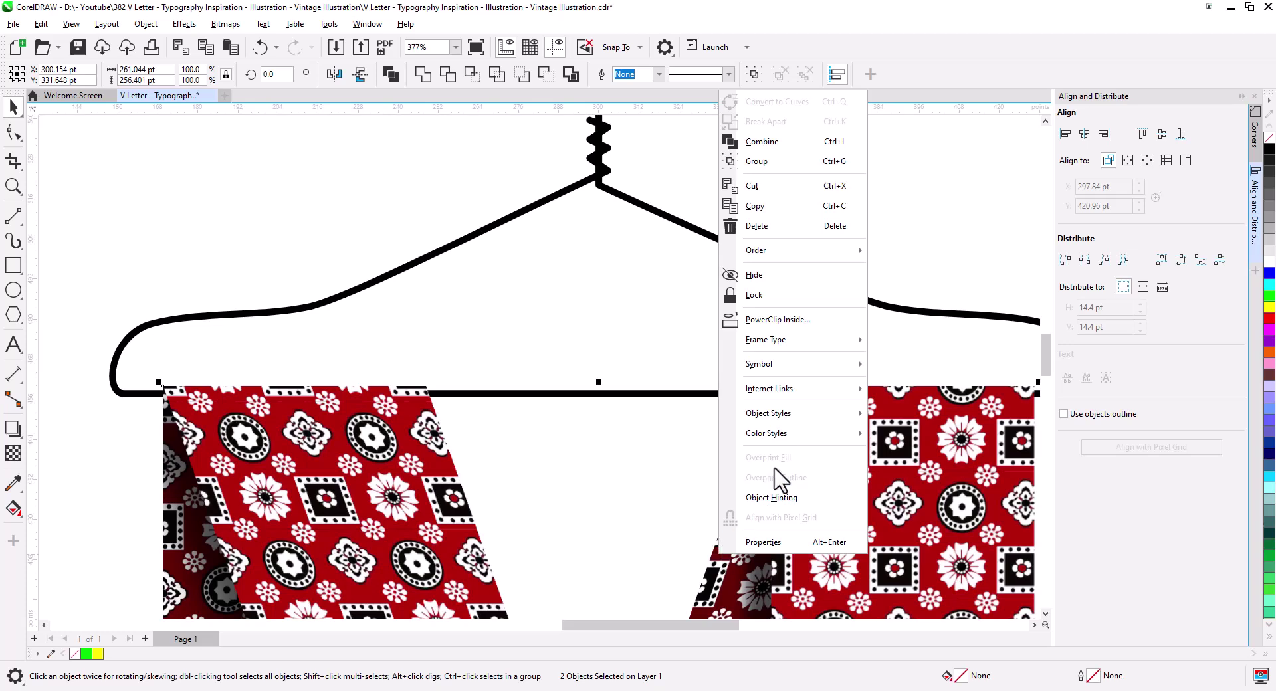
pyautogui.moveTo(789, 254)
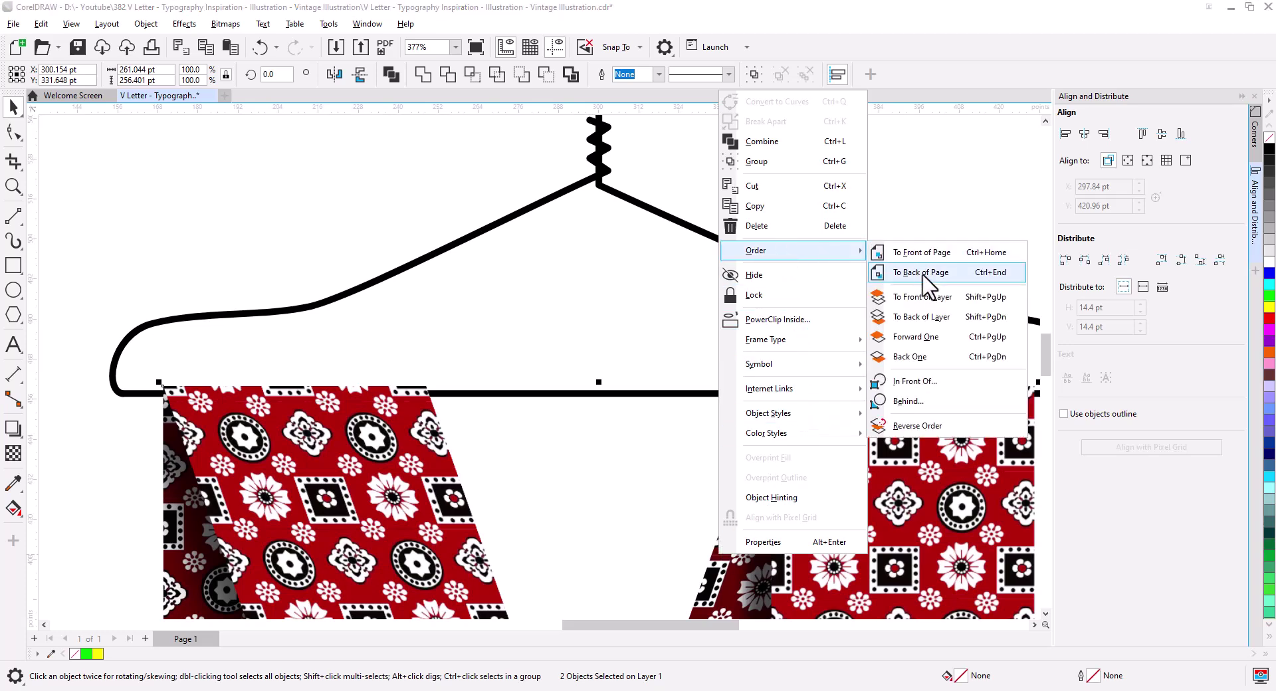
pyautogui.click(916, 268)
pyautogui.click(869, 227)
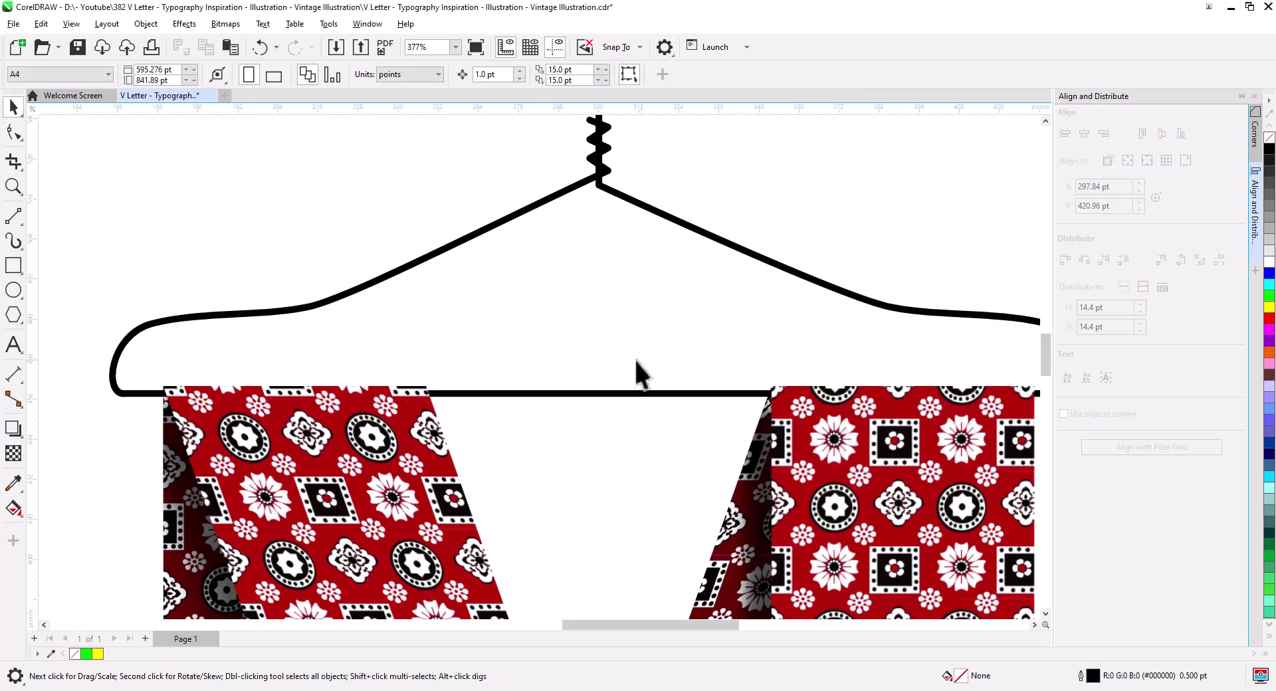
# - Center the teal texture bitmap on the page and place it behind the hanger and letter
pyautogui.scroll(-2, 608, 372)
pyautogui.scroll(-3, 615, 399)
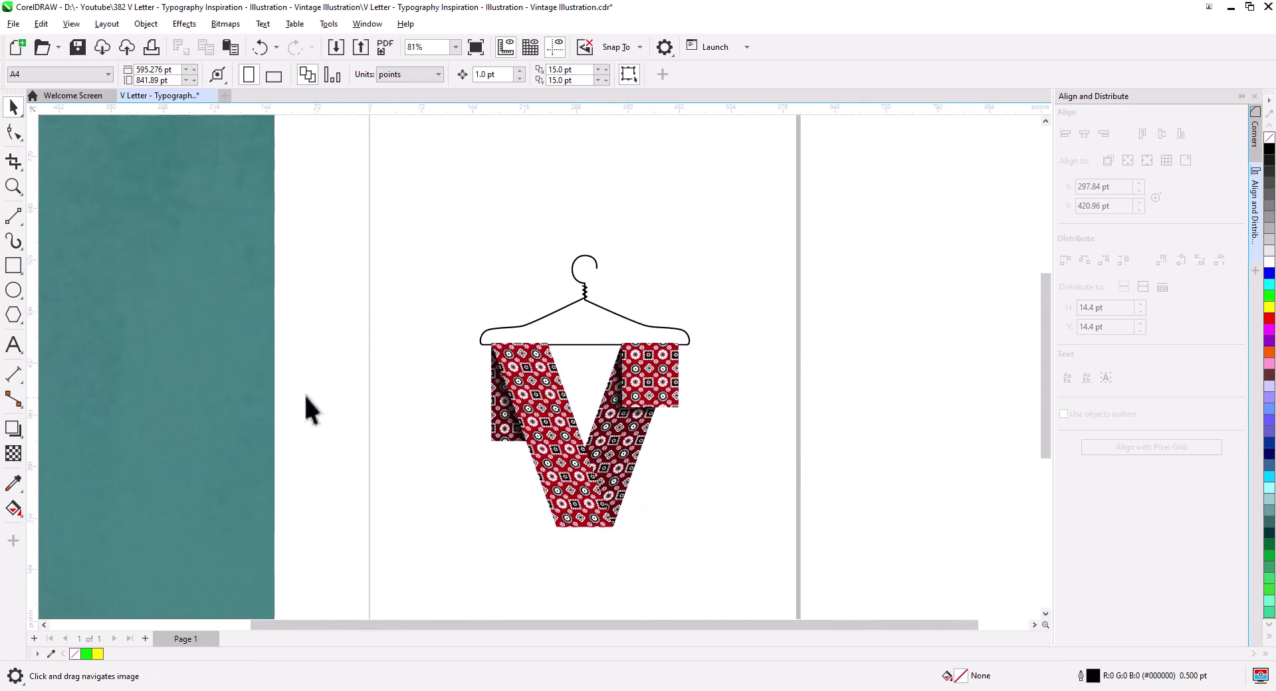
pyautogui.click(251, 406)
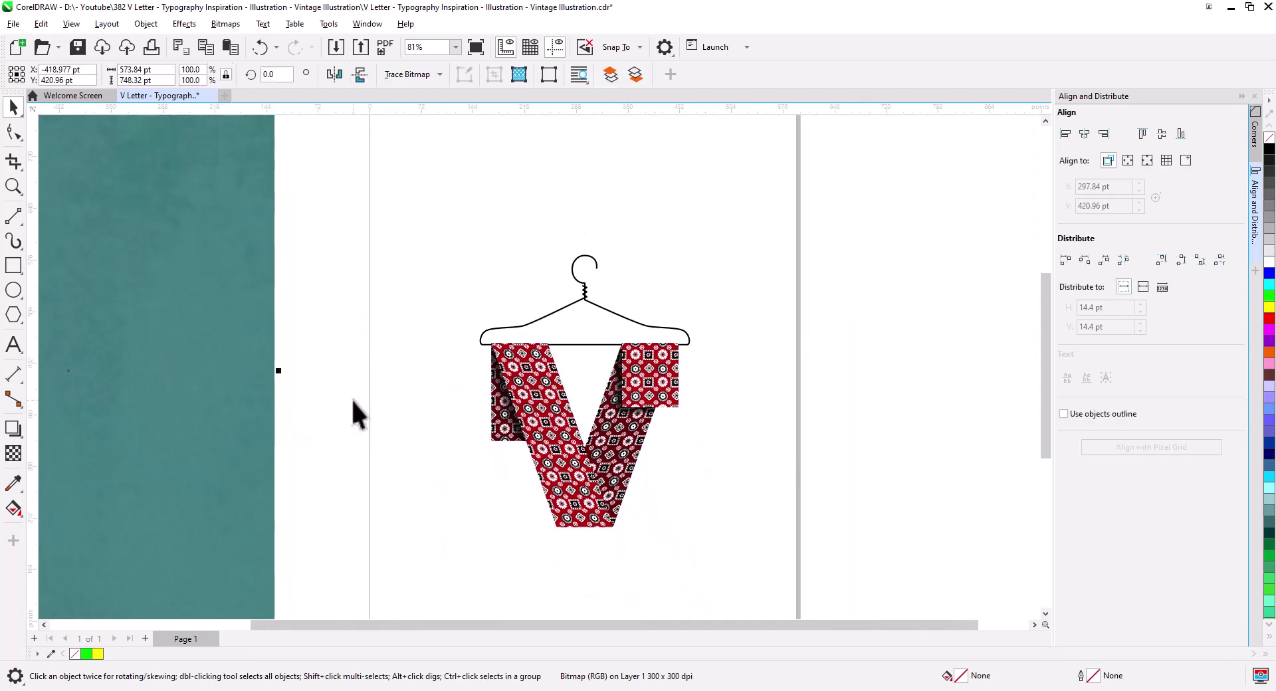
pyautogui.press('p')
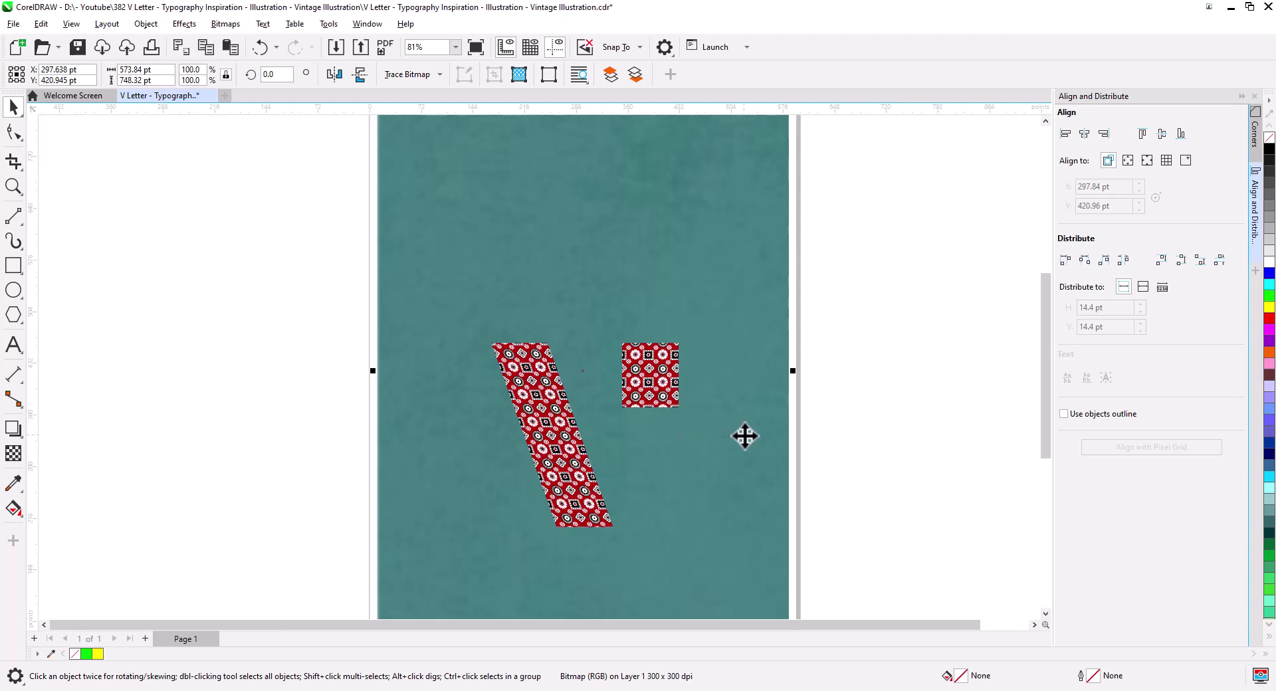
pyautogui.hotkey('shift', 'pagedown')
pyautogui.press('Escape')
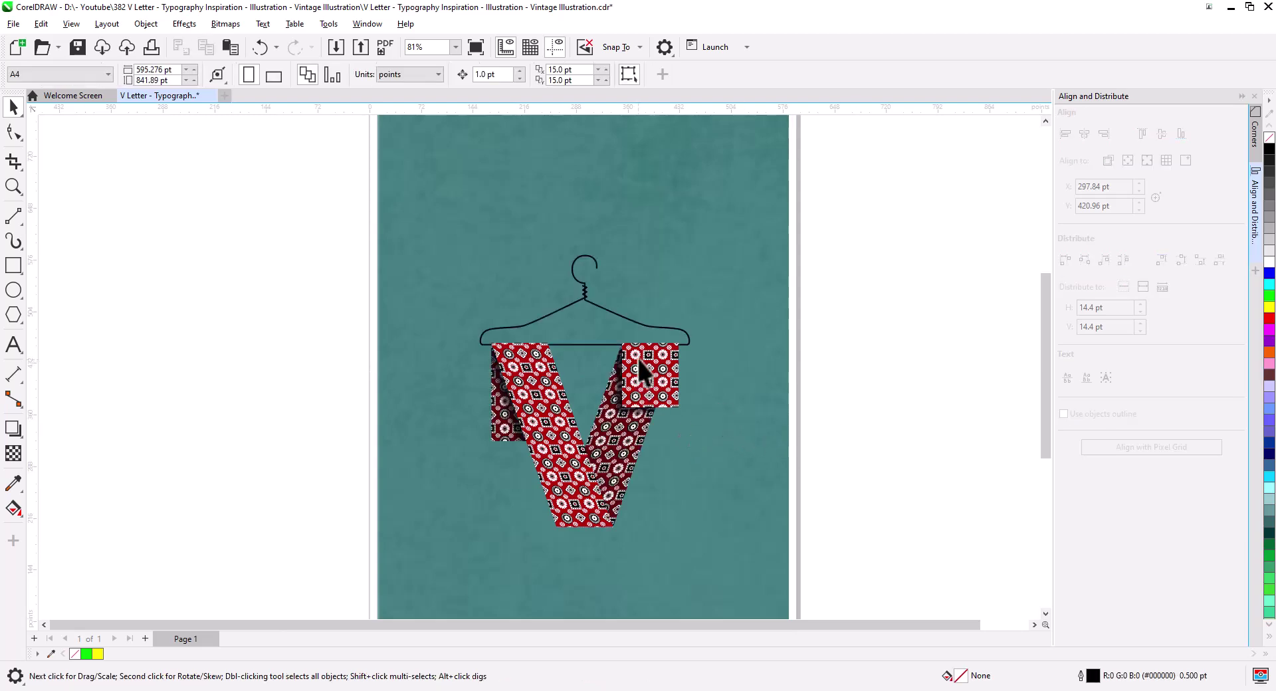
# - Change the hanger's outline colour to white
pyautogui.click(684, 345)
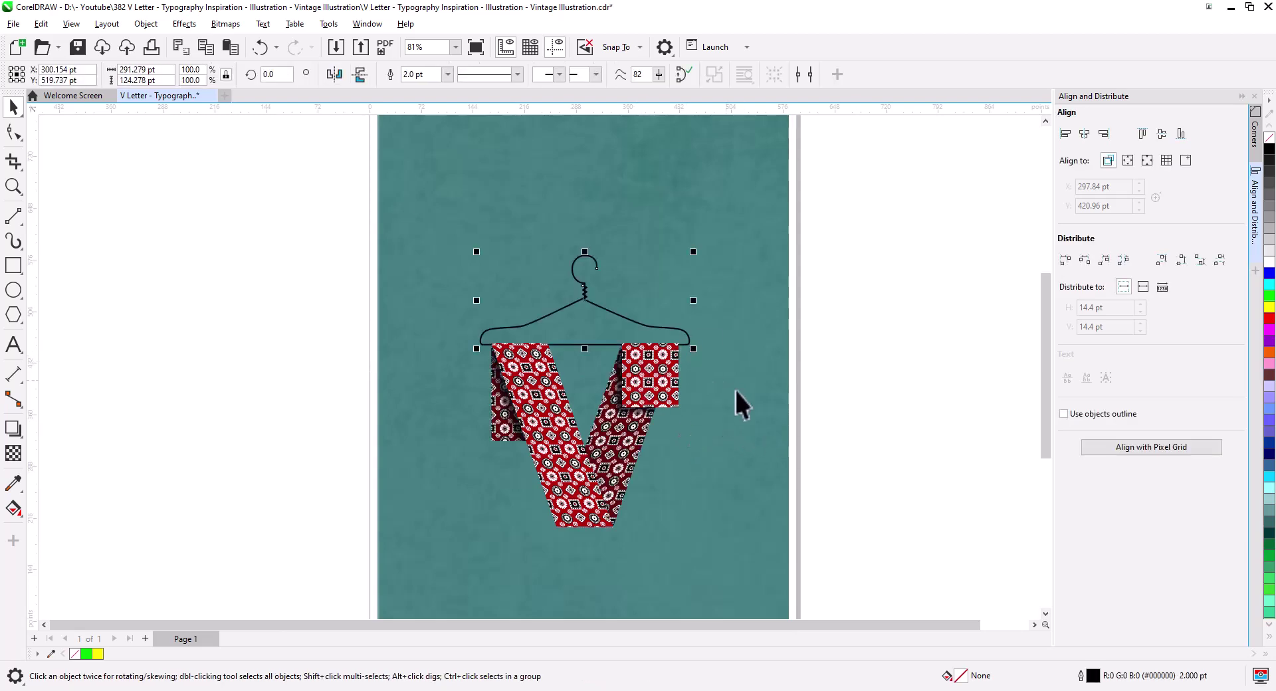
pyautogui.rightClick(1268, 261)
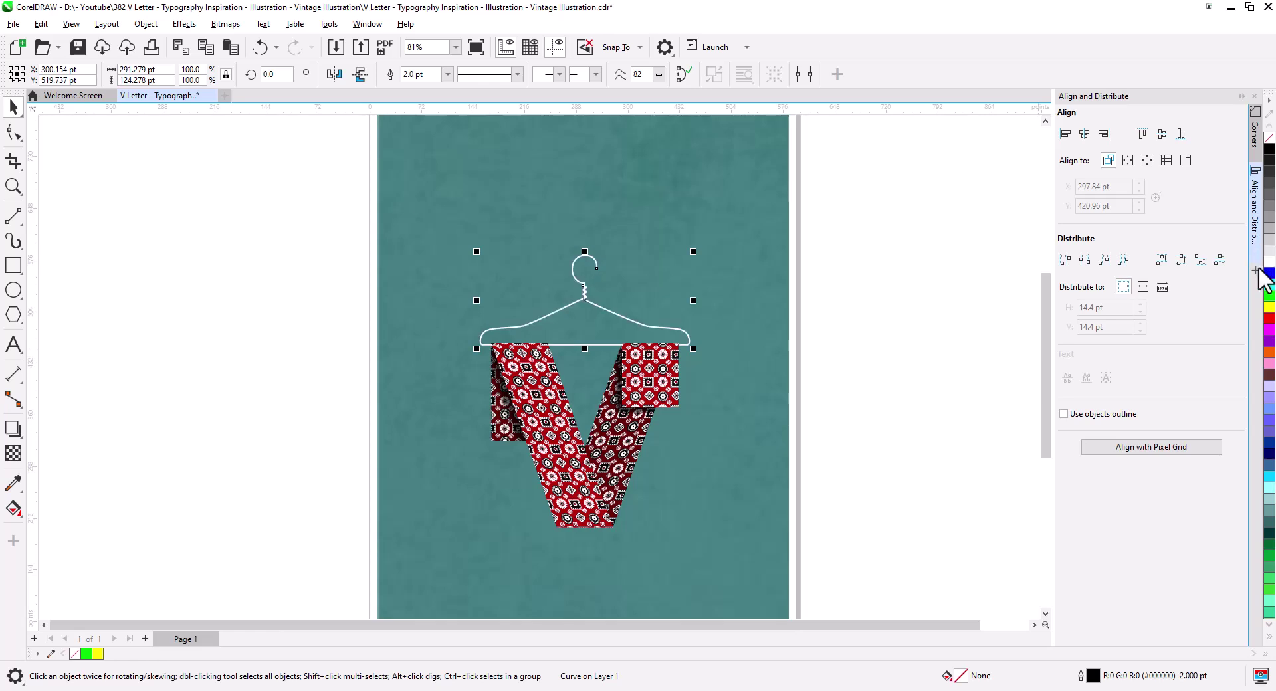
pyautogui.press('Escape')
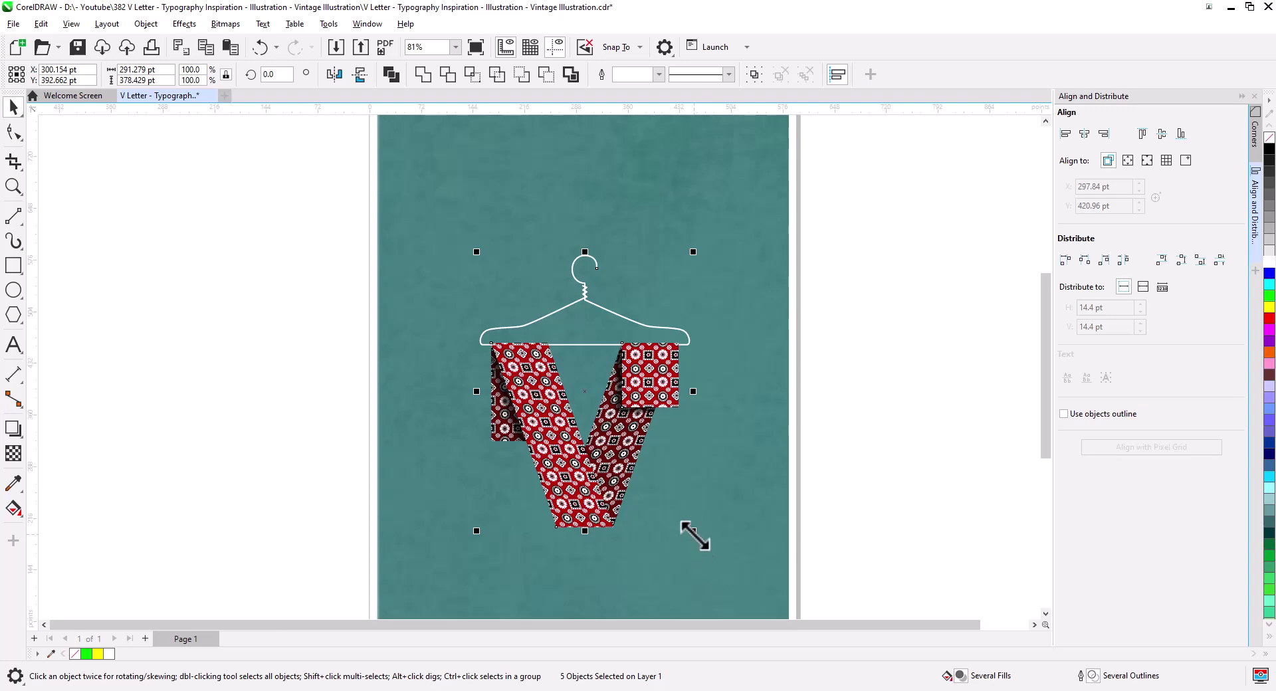
# - Enlarge the hanger and ribbon letter together to 133.1% about their common centre
pyautogui.moveTo(694, 531); pyautogui.dragTo(735, 580)
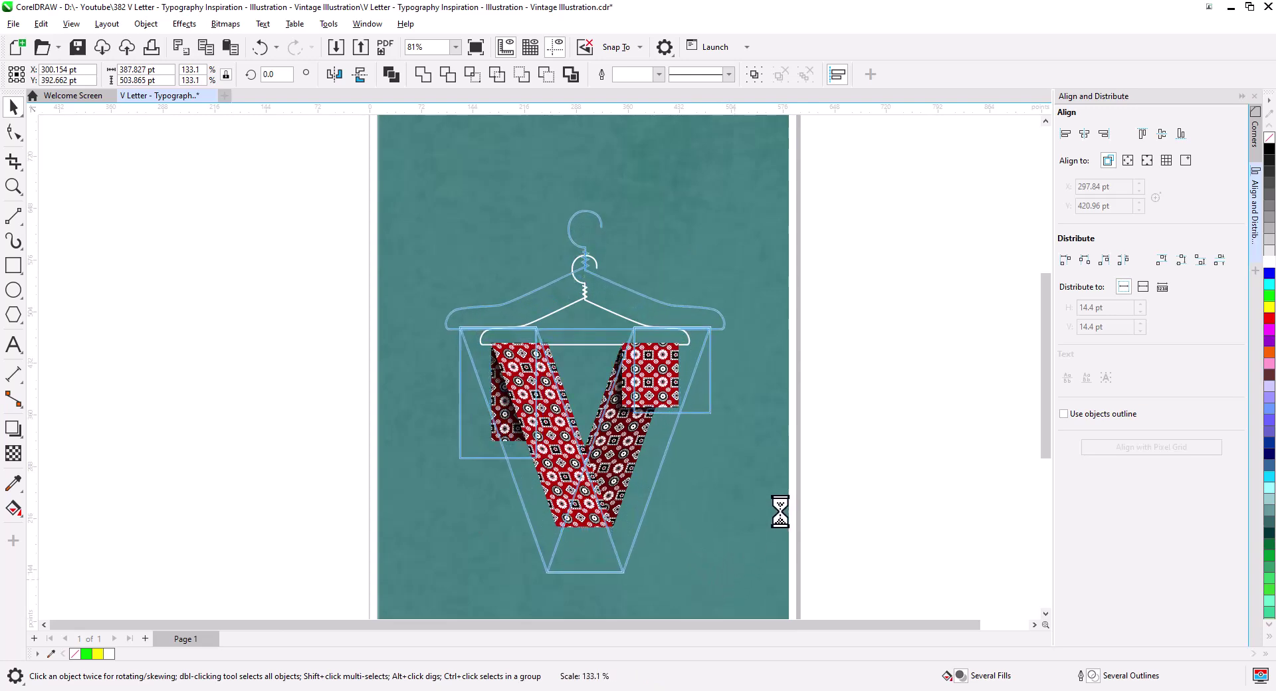
pyautogui.click(797, 457)
pyautogui.scroll(1, 597, 378)
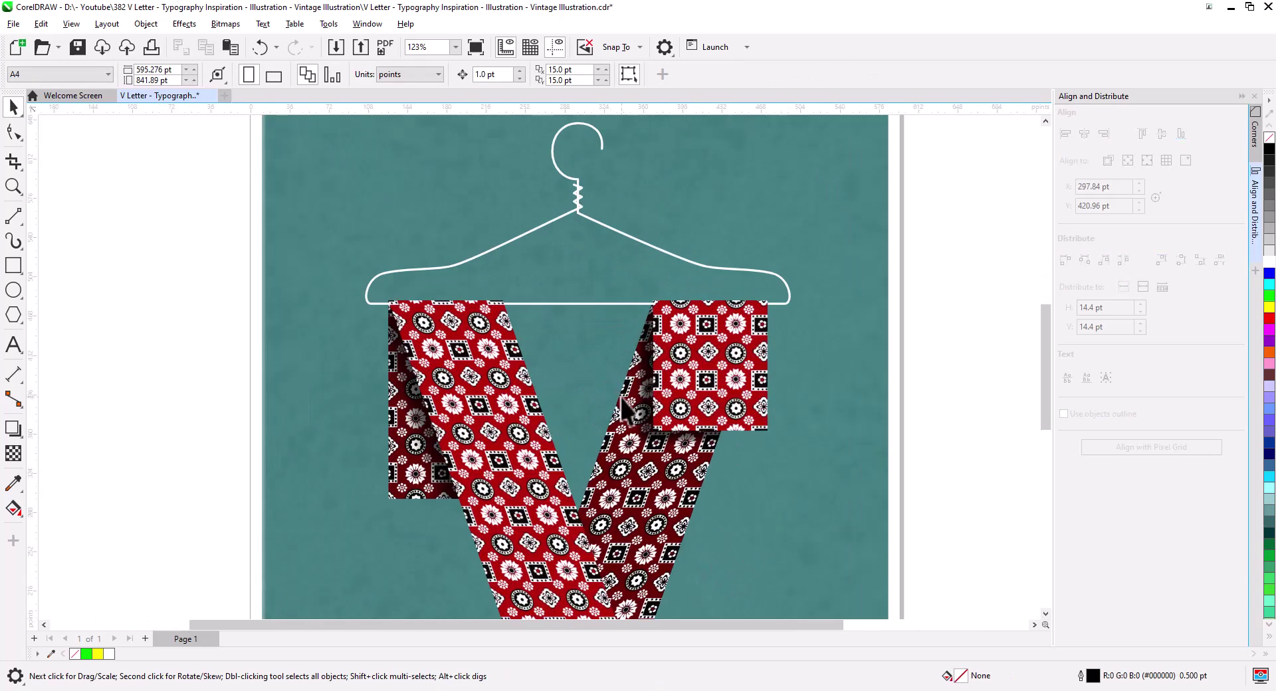
pyautogui.moveTo(623, 398); pyautogui.dragTo(650, 403)
pyautogui.scroll(-1, 636, 383)
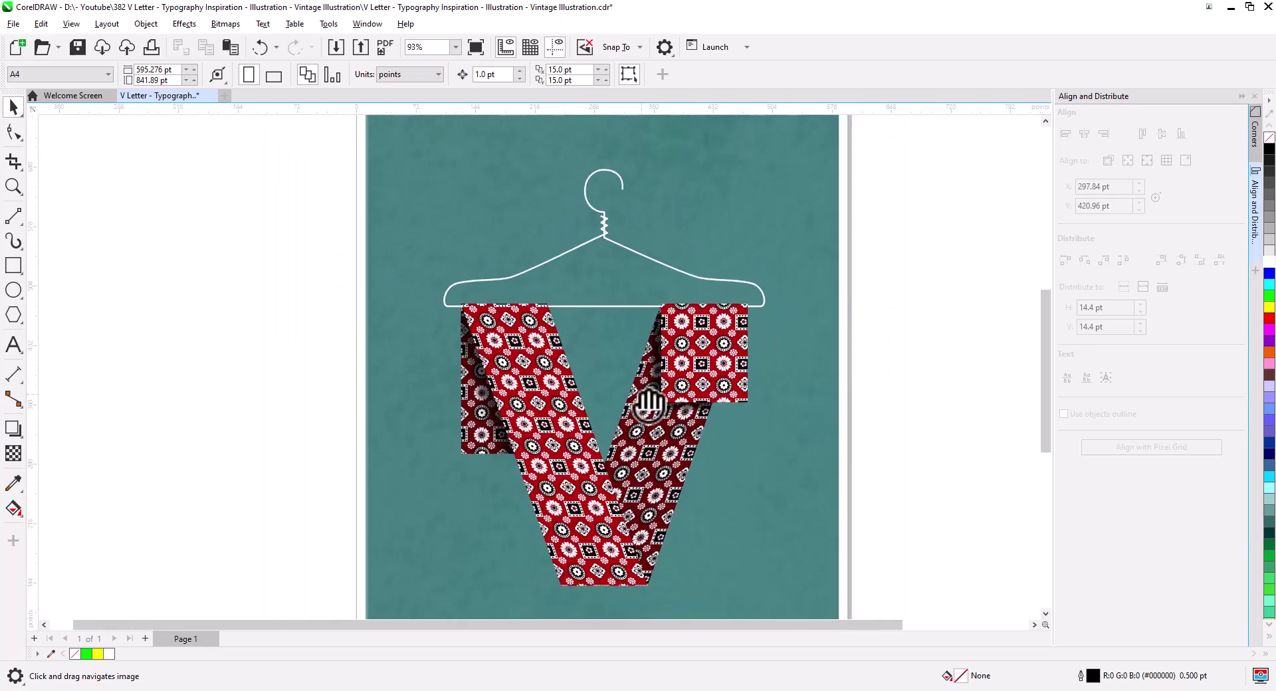
pyautogui.scroll(2, 827, 377)
# - Open the PowerClip contents of the letter's dark right diagonal strip for editing
pyautogui.click(823, 371)
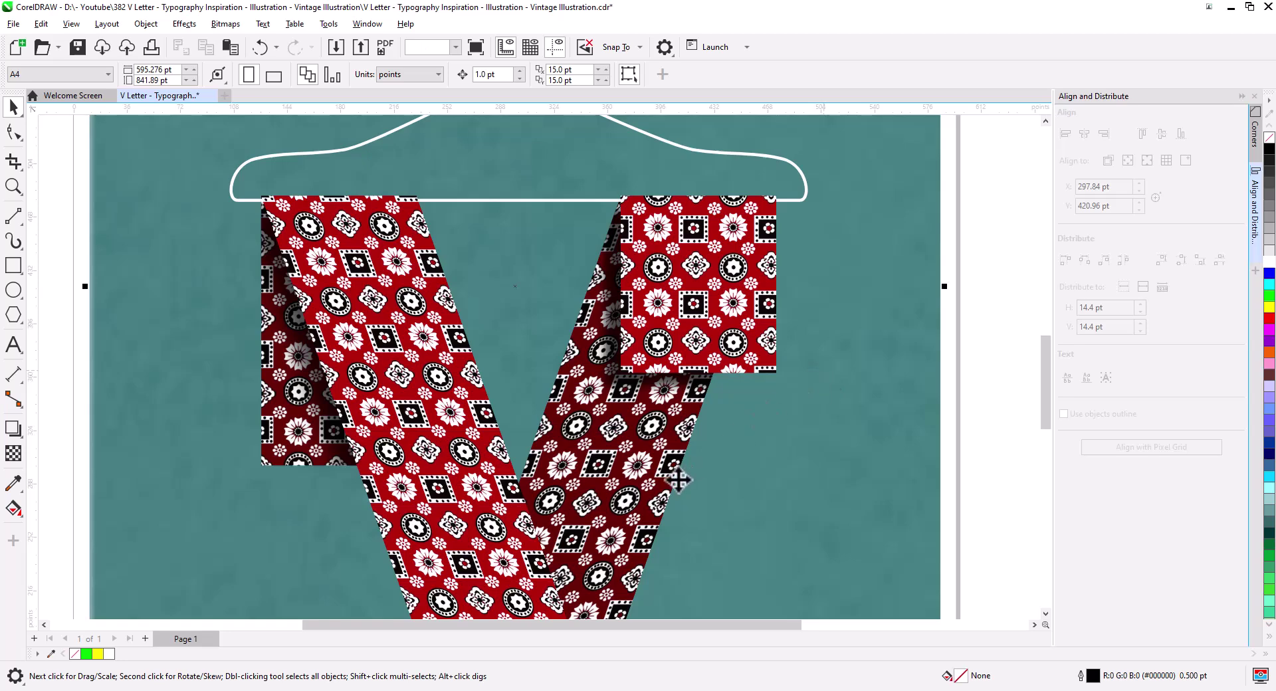
pyautogui.click(620, 496)
pyautogui.click(944, 457)
pyautogui.click(668, 486)
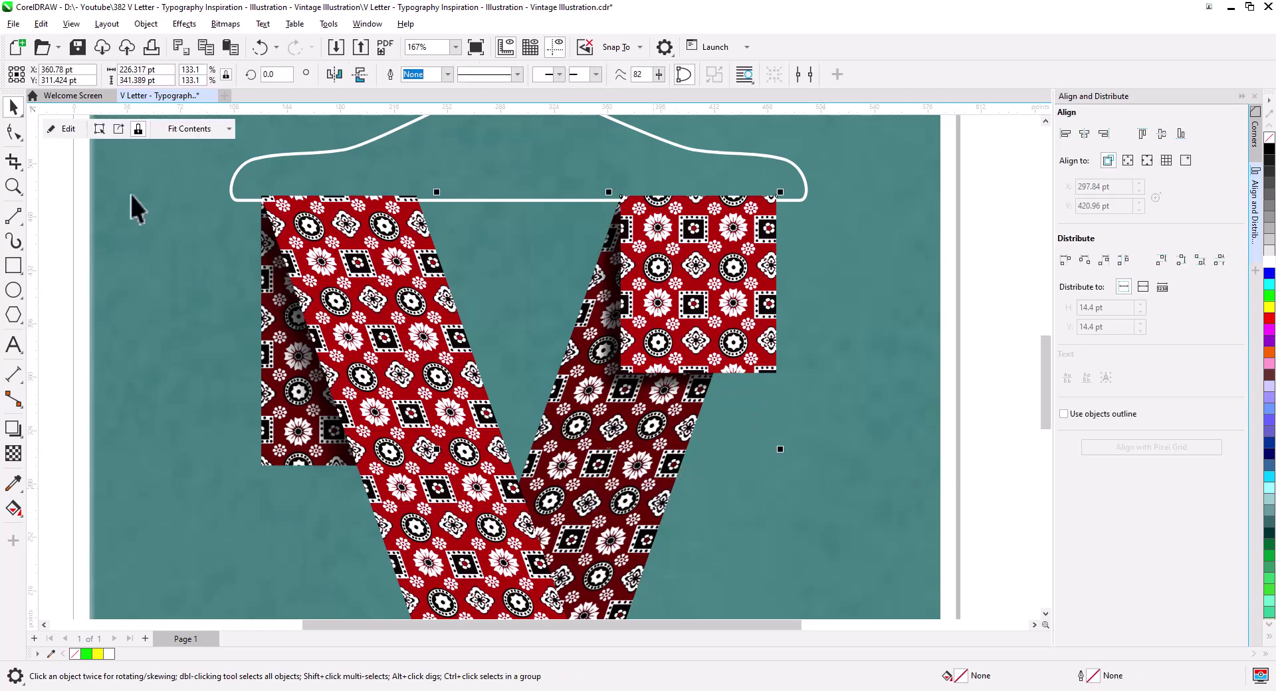
pyautogui.click(57, 129)
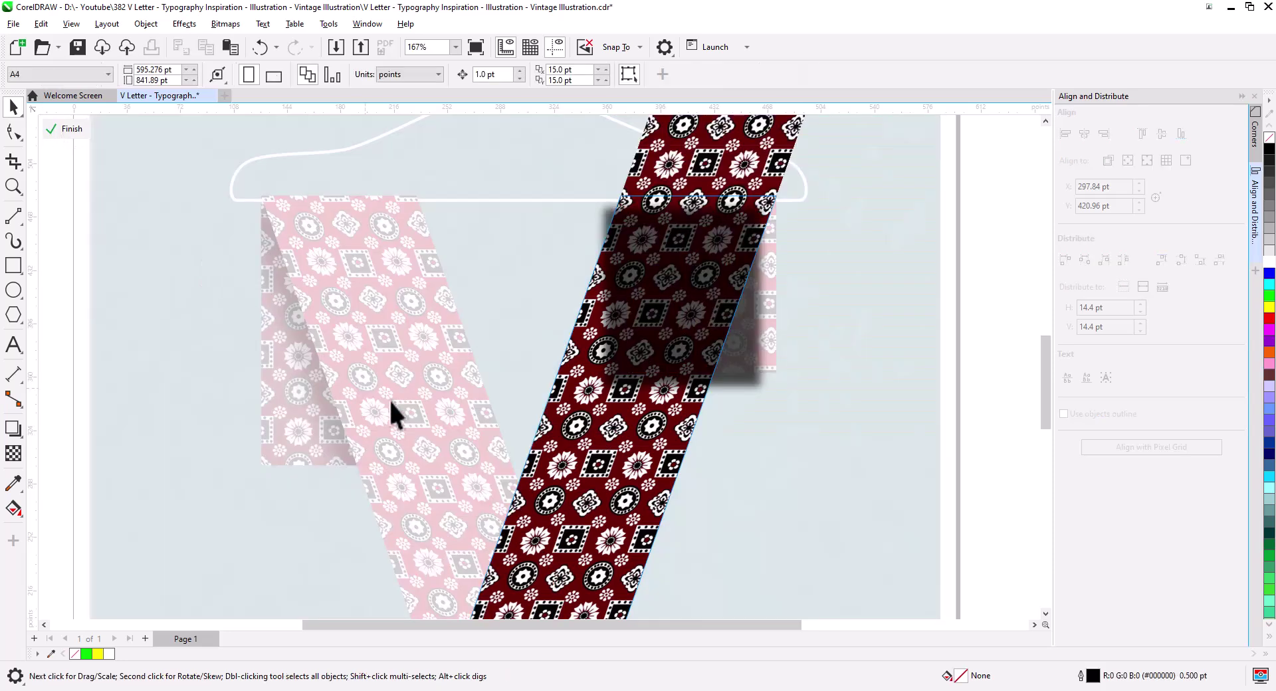
# - Set the right strip's pattern to brightness 20 and contrast 24 in the Image Adjustment Lab and finish editing its PowerClip
pyautogui.click(428, 366)
pyautogui.click(184, 24)
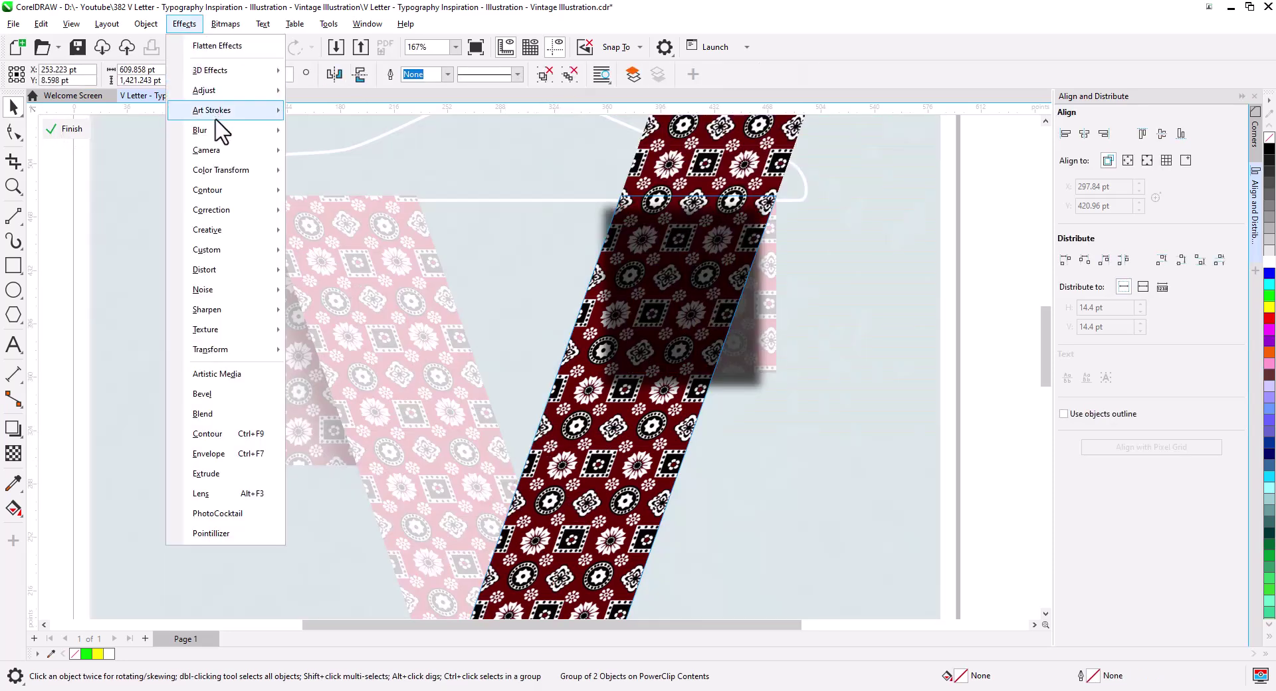
pyautogui.moveTo(216, 94)
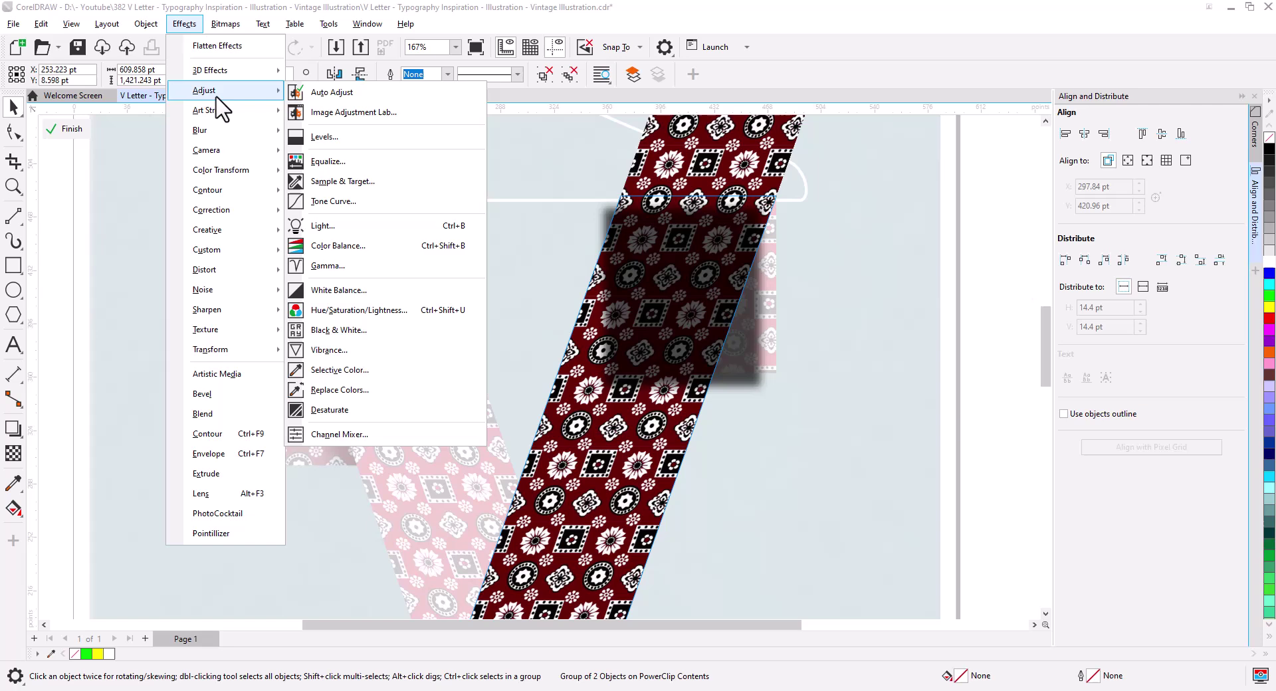
pyautogui.click(346, 113)
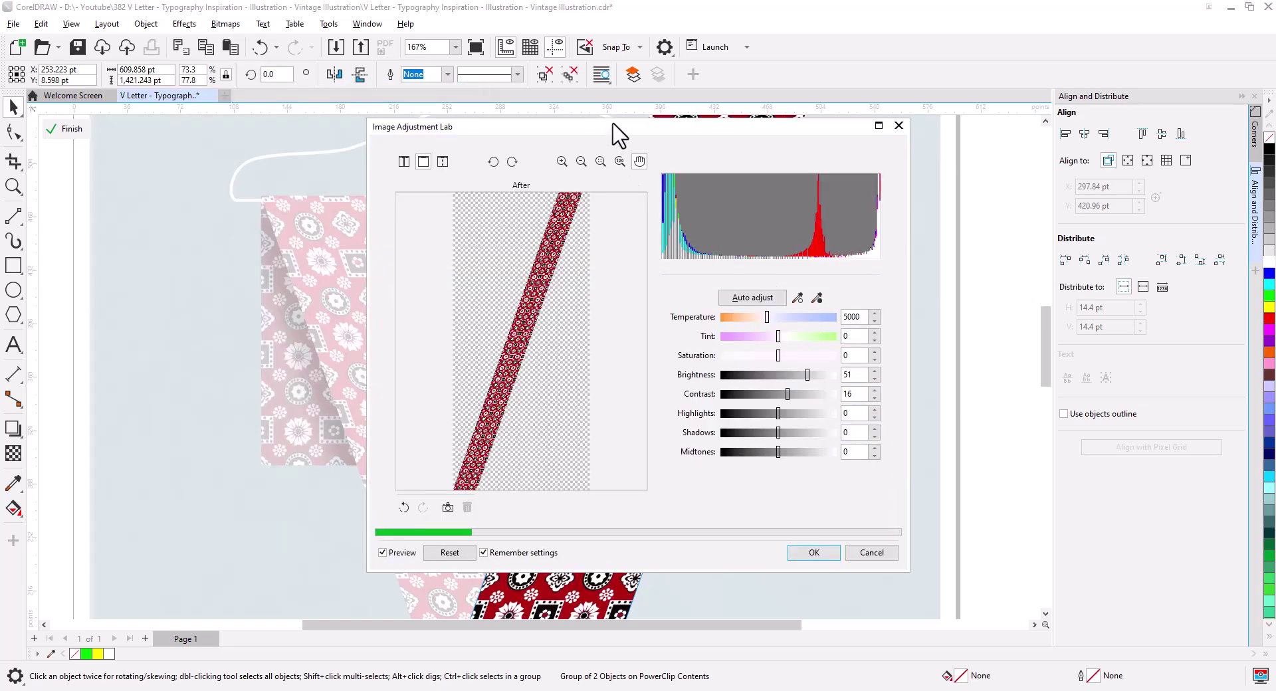
pyautogui.moveTo(613, 123); pyautogui.dragTo(993, 170)
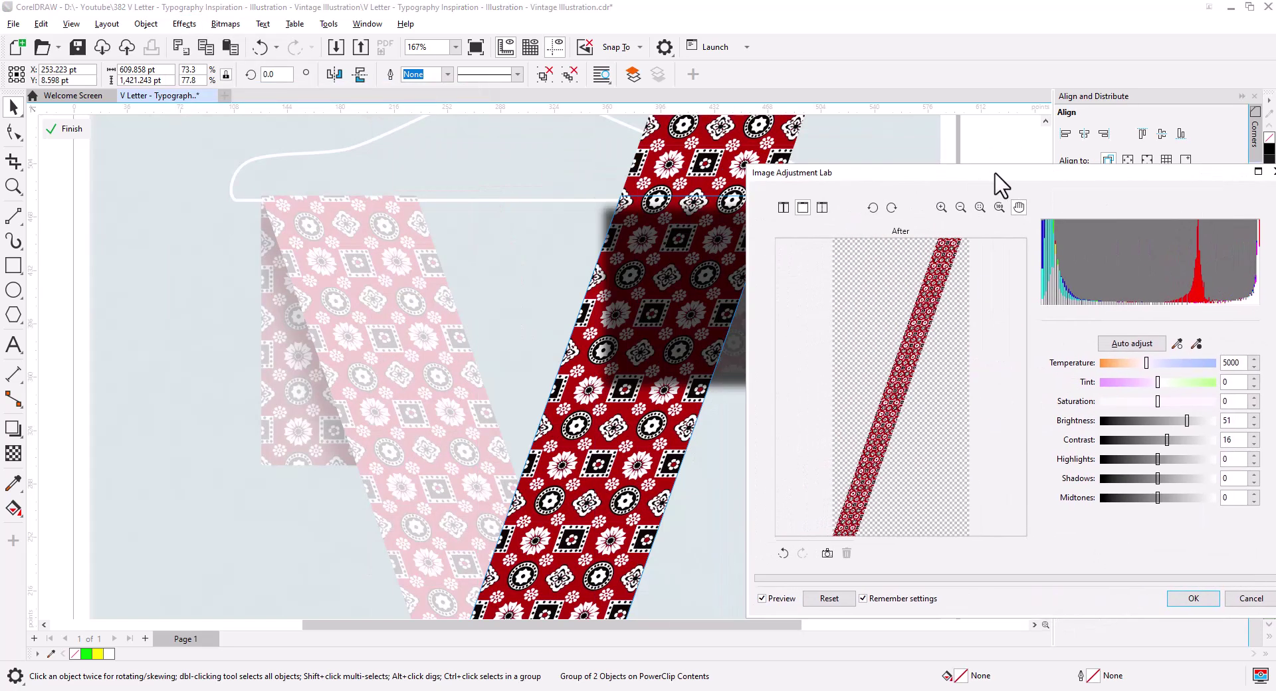
pyautogui.click(1170, 420)
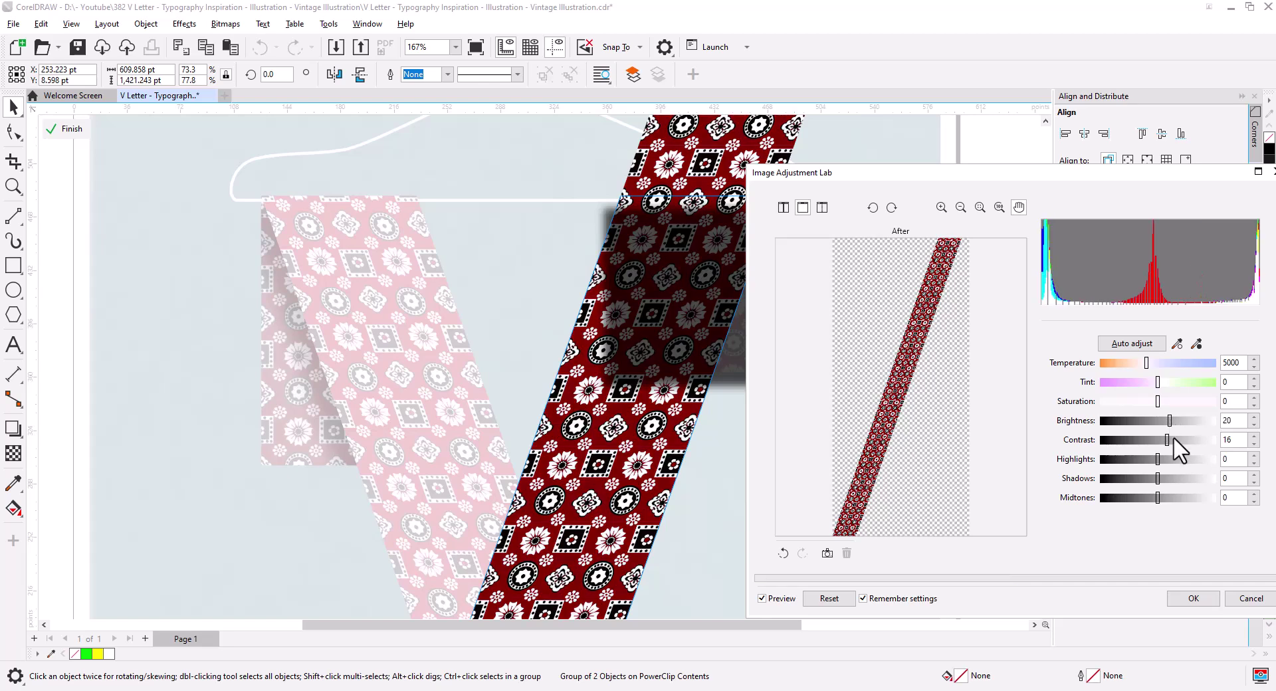
pyautogui.click(1171, 437)
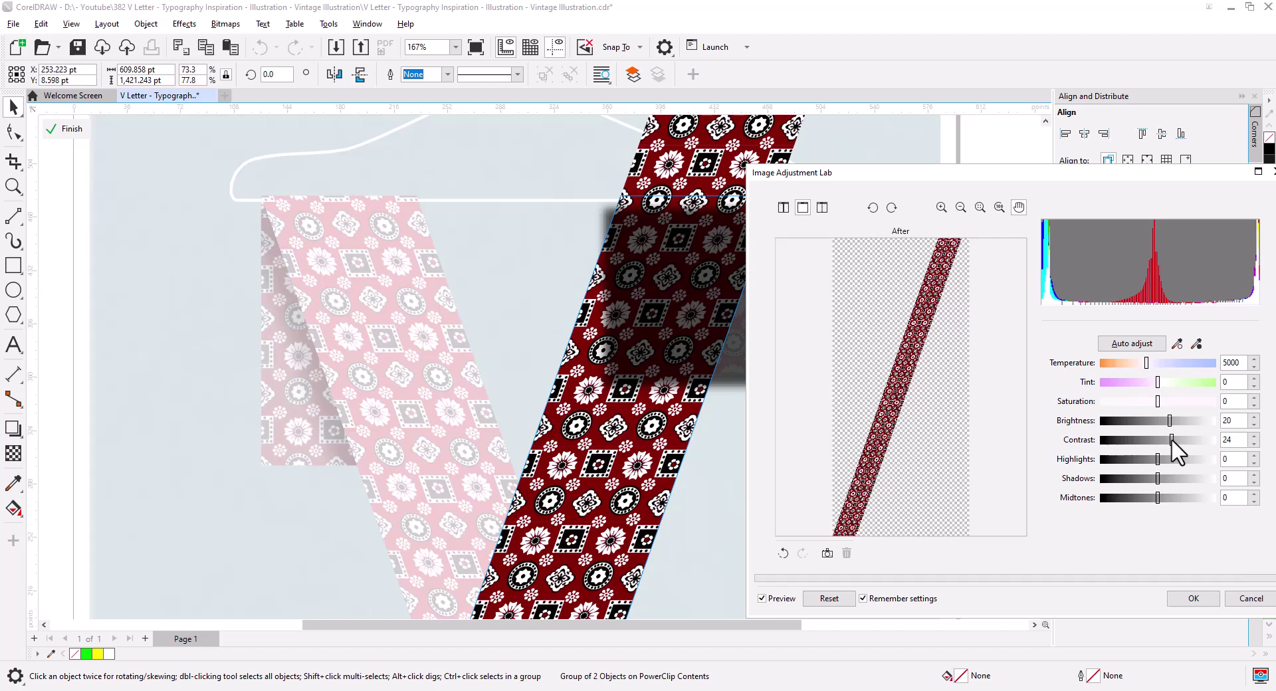
pyautogui.click(1193, 599)
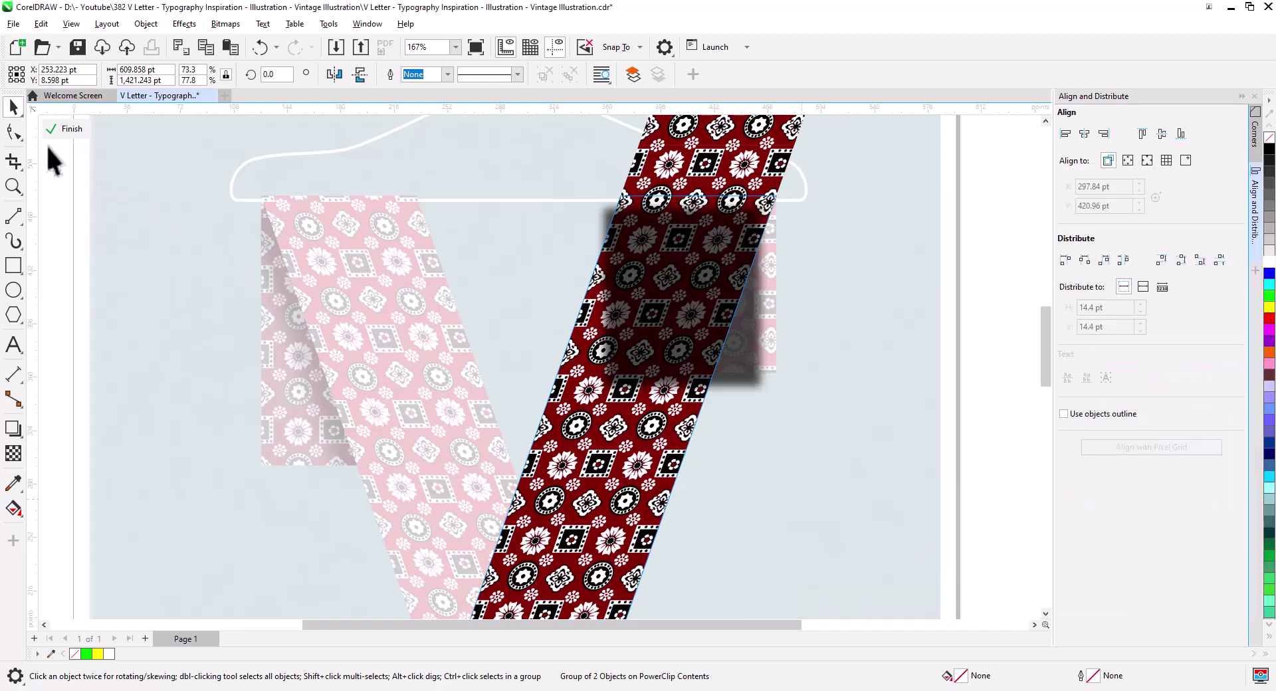
pyautogui.click(71, 129)
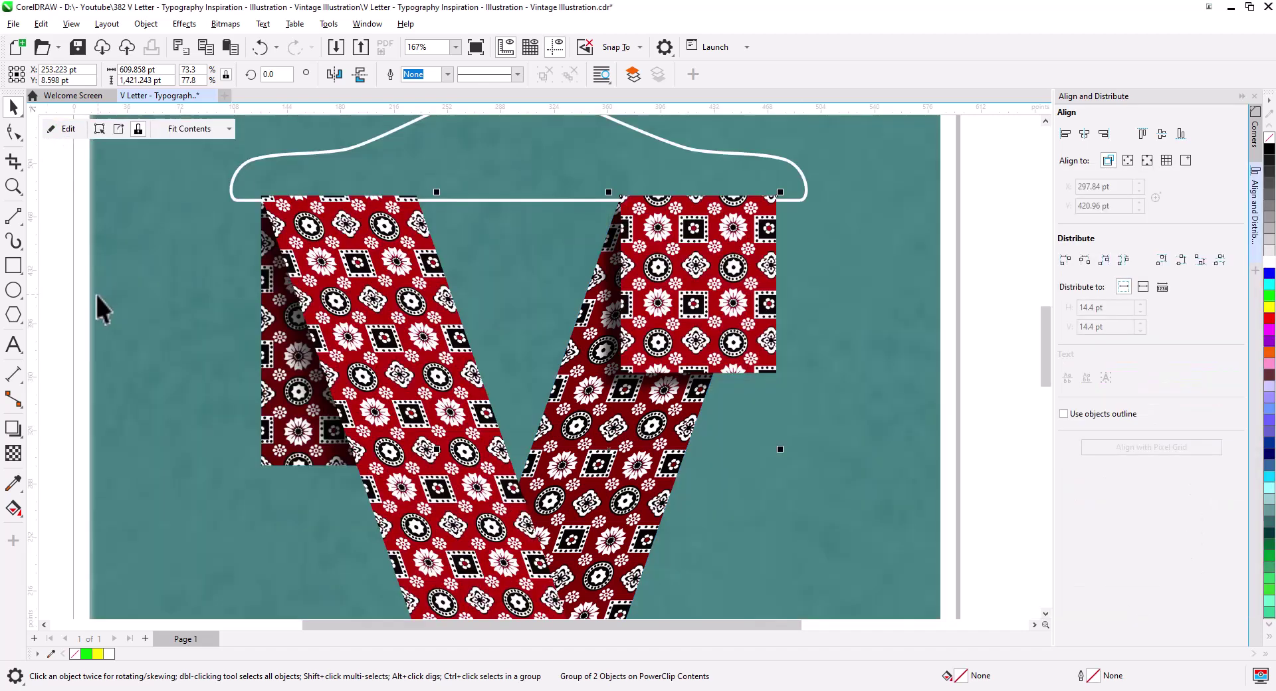
# - Open the PowerClip contents of the letter's dark left rear strip for editing
pyautogui.click(82, 291)
pyautogui.click(282, 407)
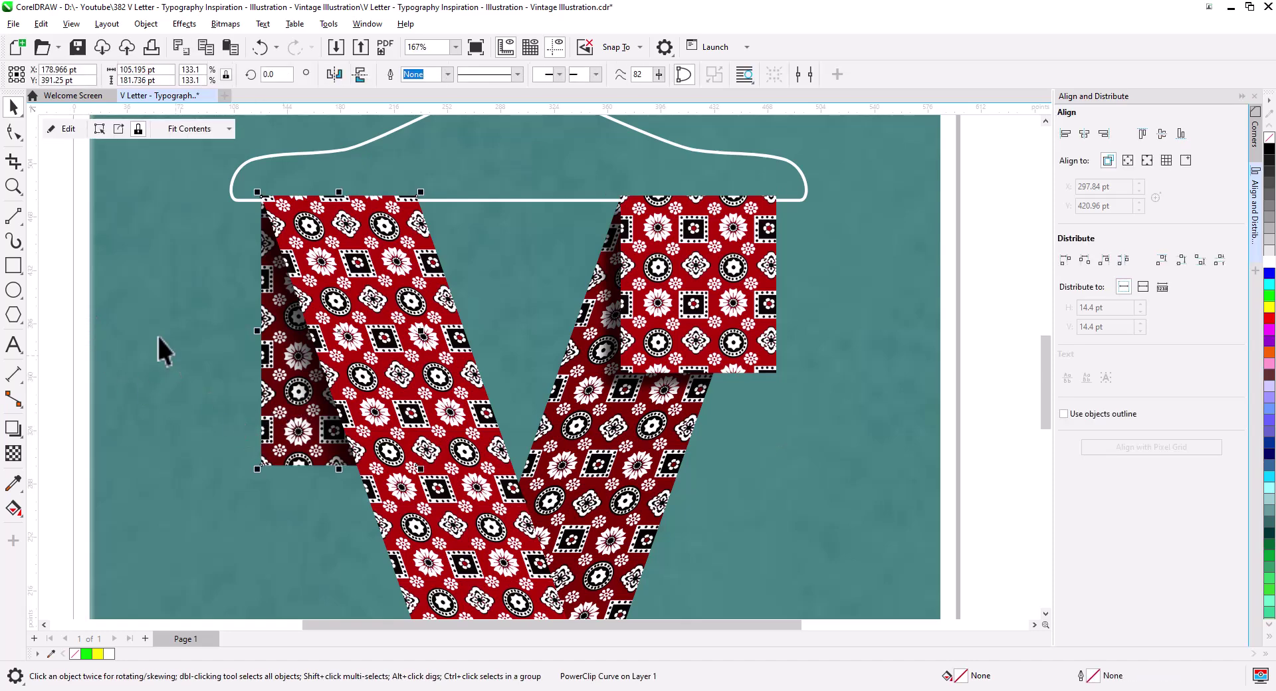
pyautogui.click(64, 129)
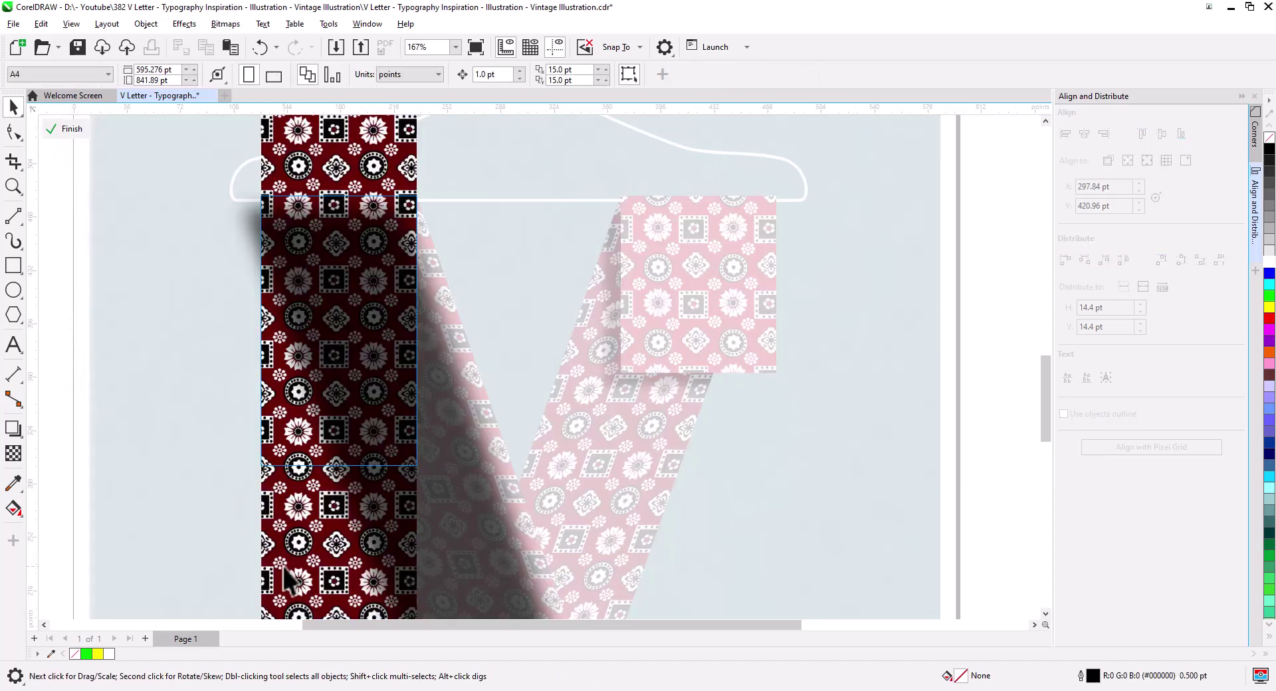
pyautogui.click(234, 400)
pyautogui.click(181, 24)
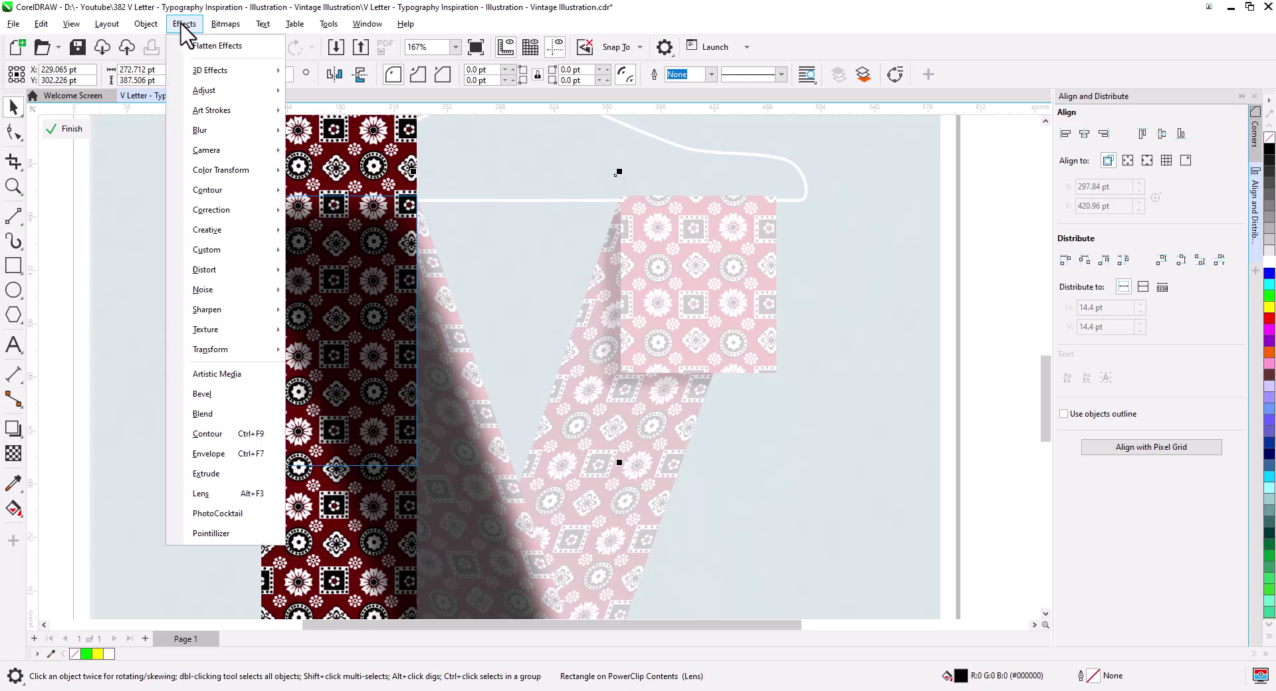
pyautogui.moveTo(226, 90)
pyautogui.click(354, 112)
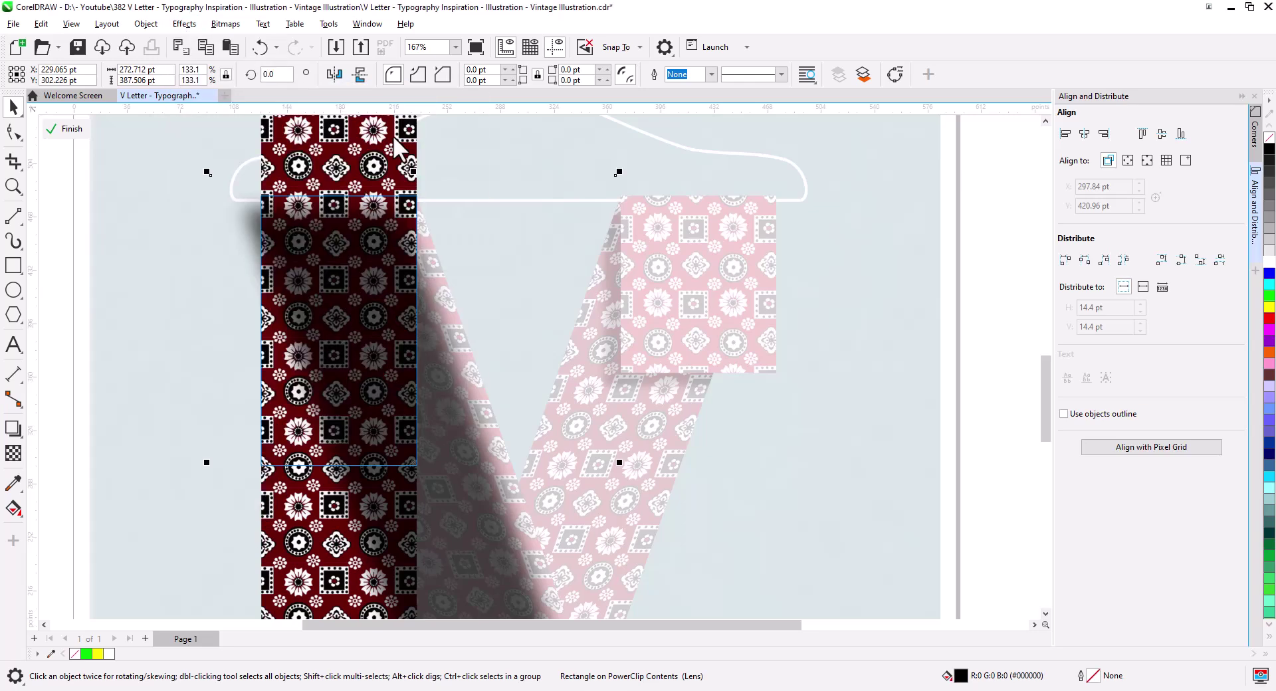
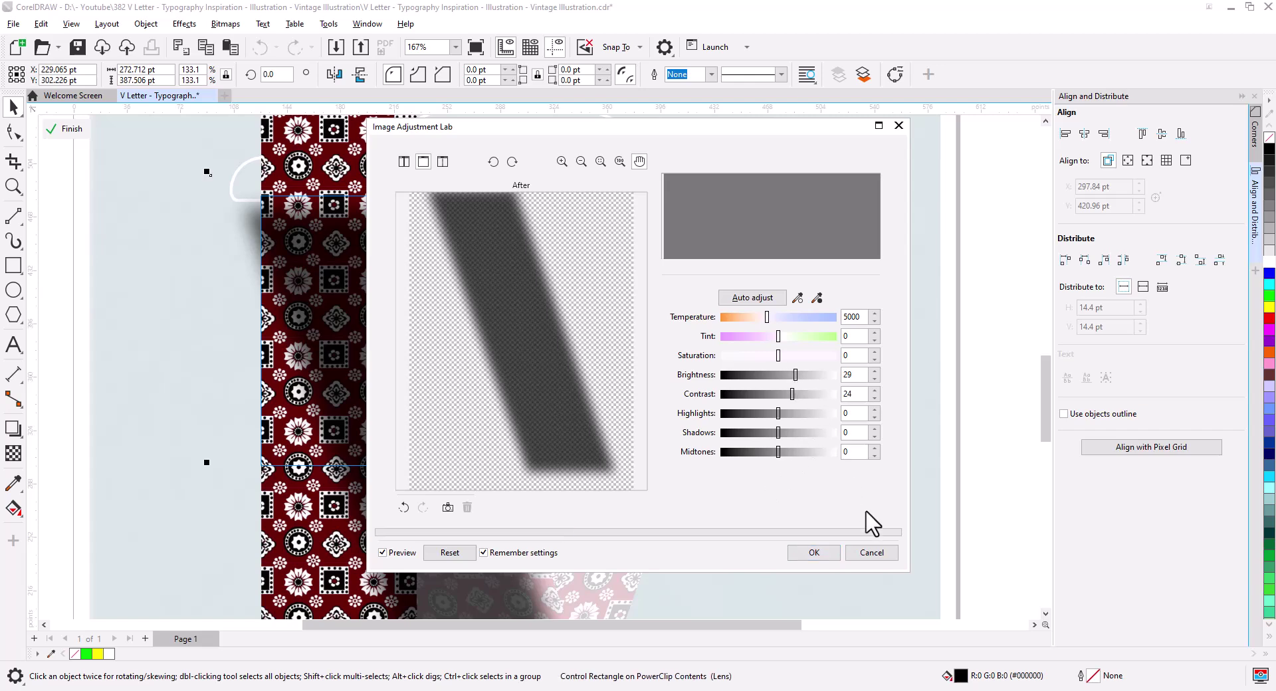
pyautogui.click(874, 554)
pyautogui.scroll(-3, 572, 419)
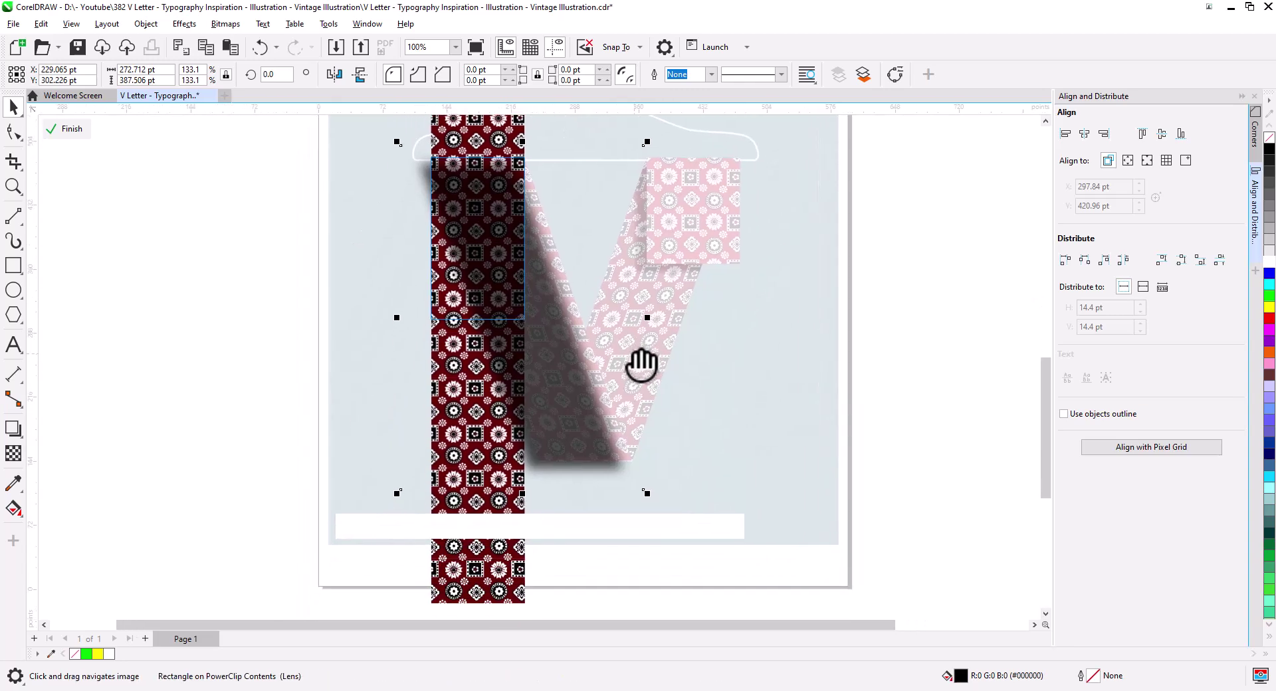
pyautogui.click(229, 439)
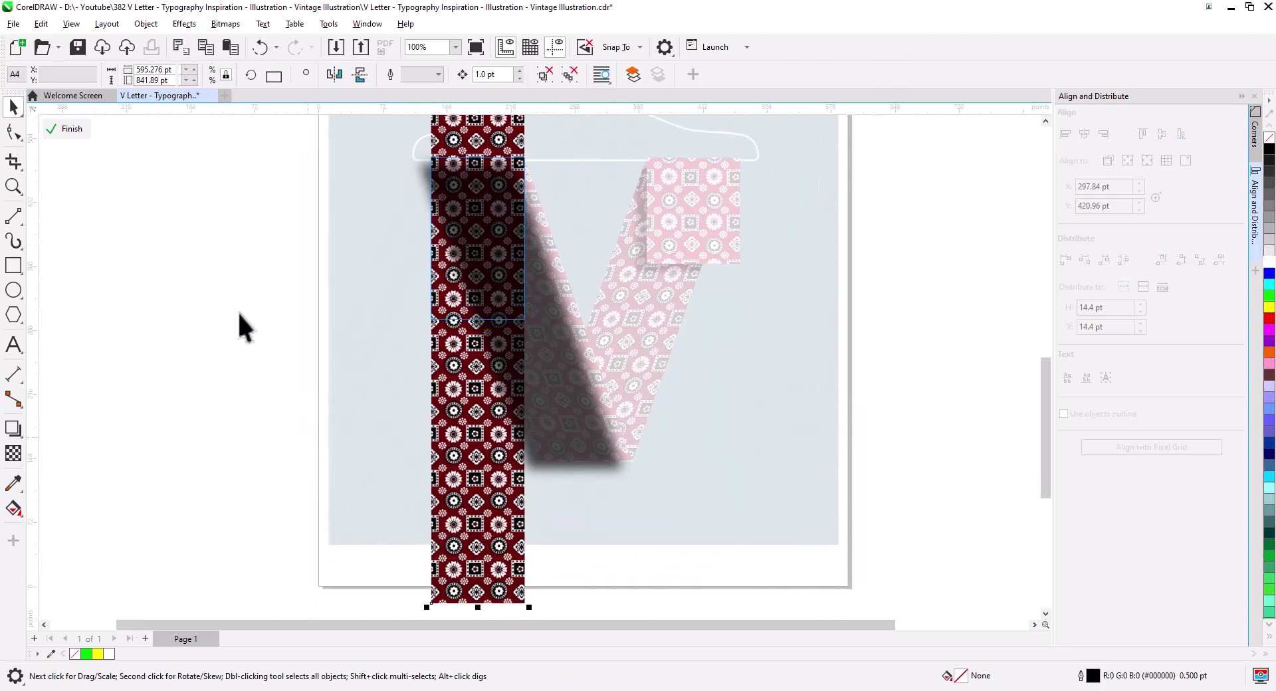
pyautogui.click(72, 129)
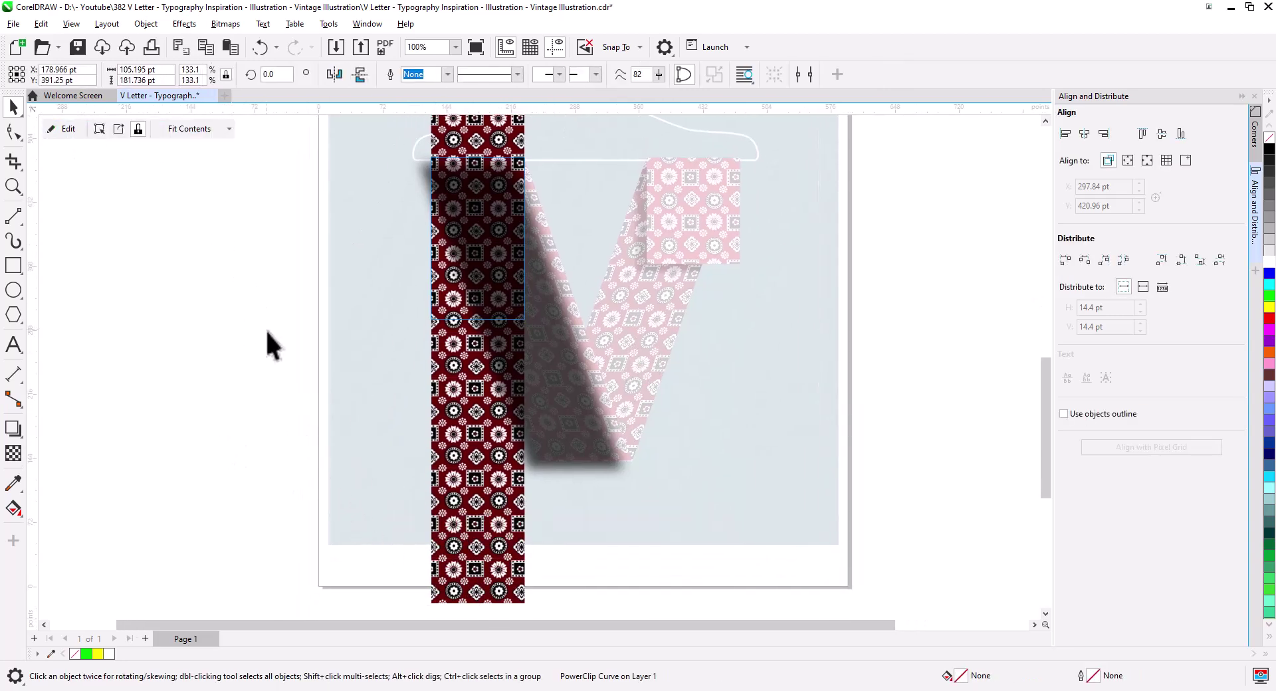
pyautogui.click(68, 129)
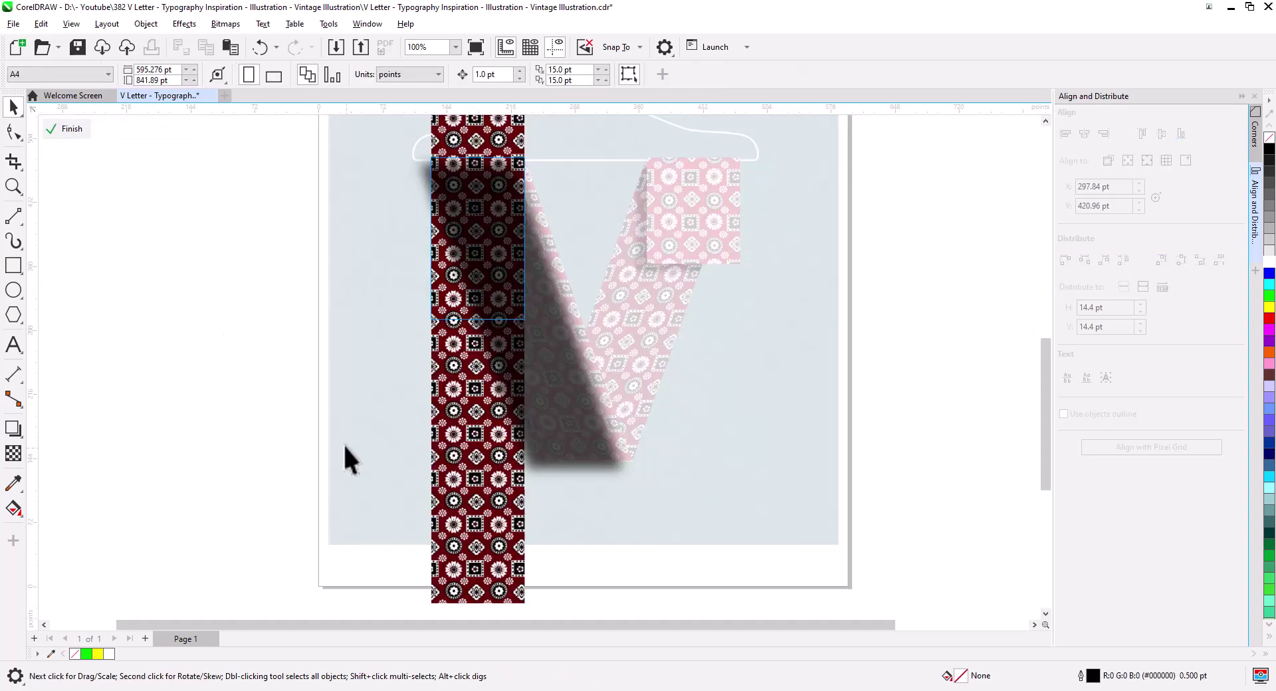
# - Set the left rear strip's pattern to brightness 20 and contrast 24 in the Image Adjustment Lab and finish editing its PowerClip
pyautogui.click(480, 561)
pyautogui.click(183, 25)
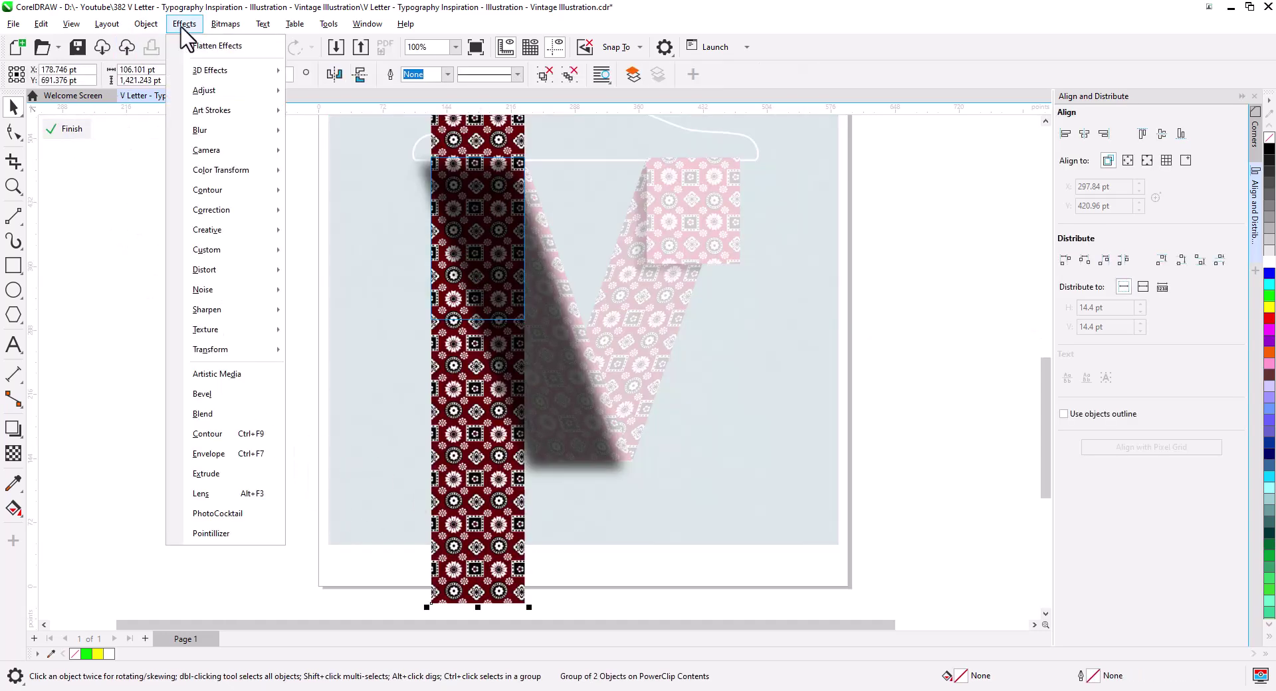
pyautogui.moveTo(230, 91)
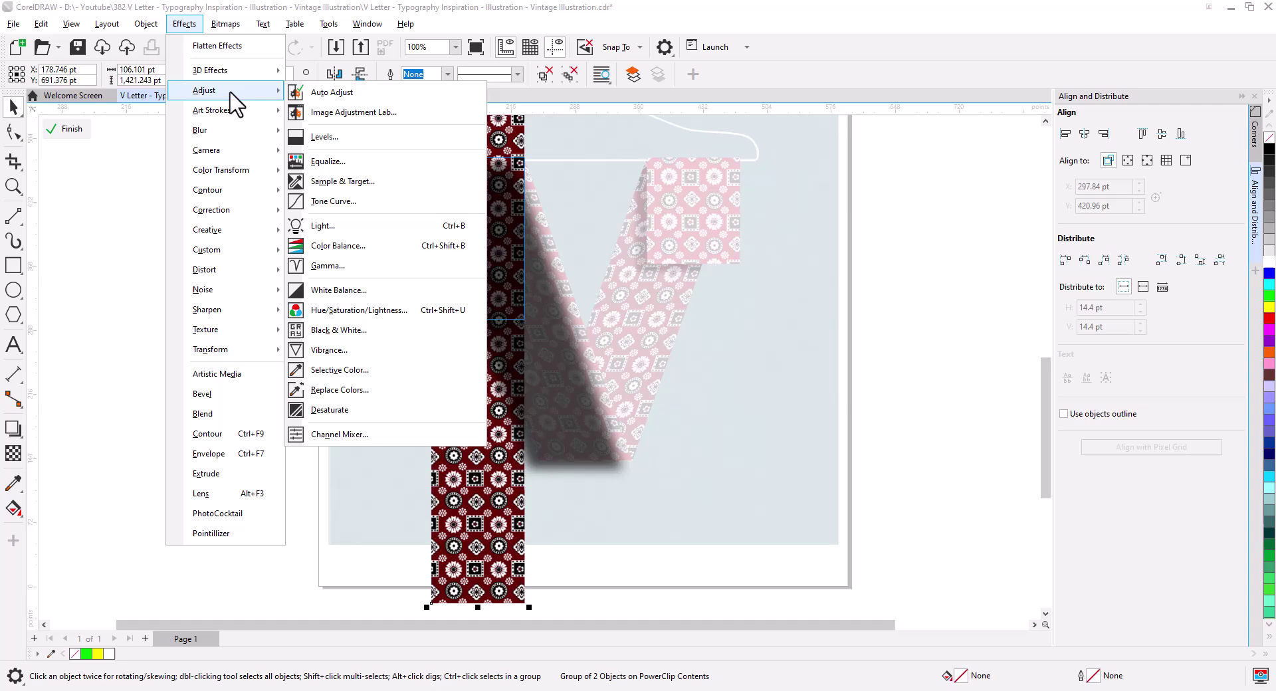
pyautogui.click(389, 136)
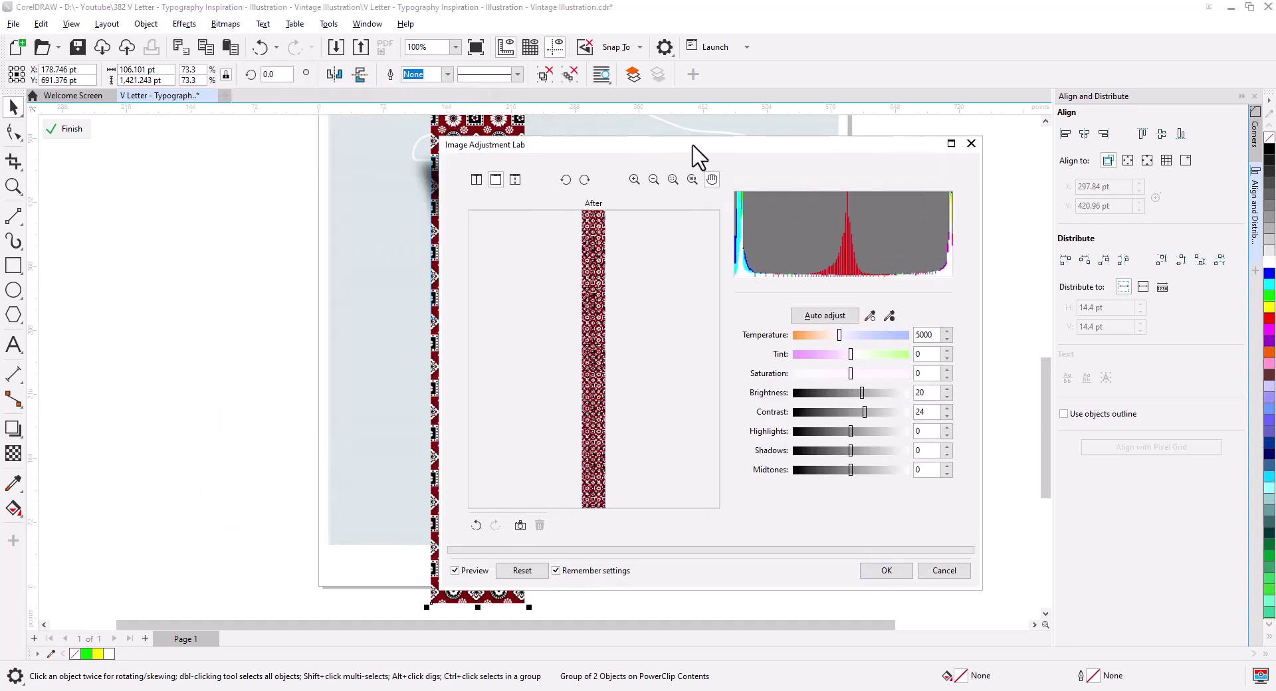
pyautogui.moveTo(698, 156); pyautogui.dragTo(850, 165)
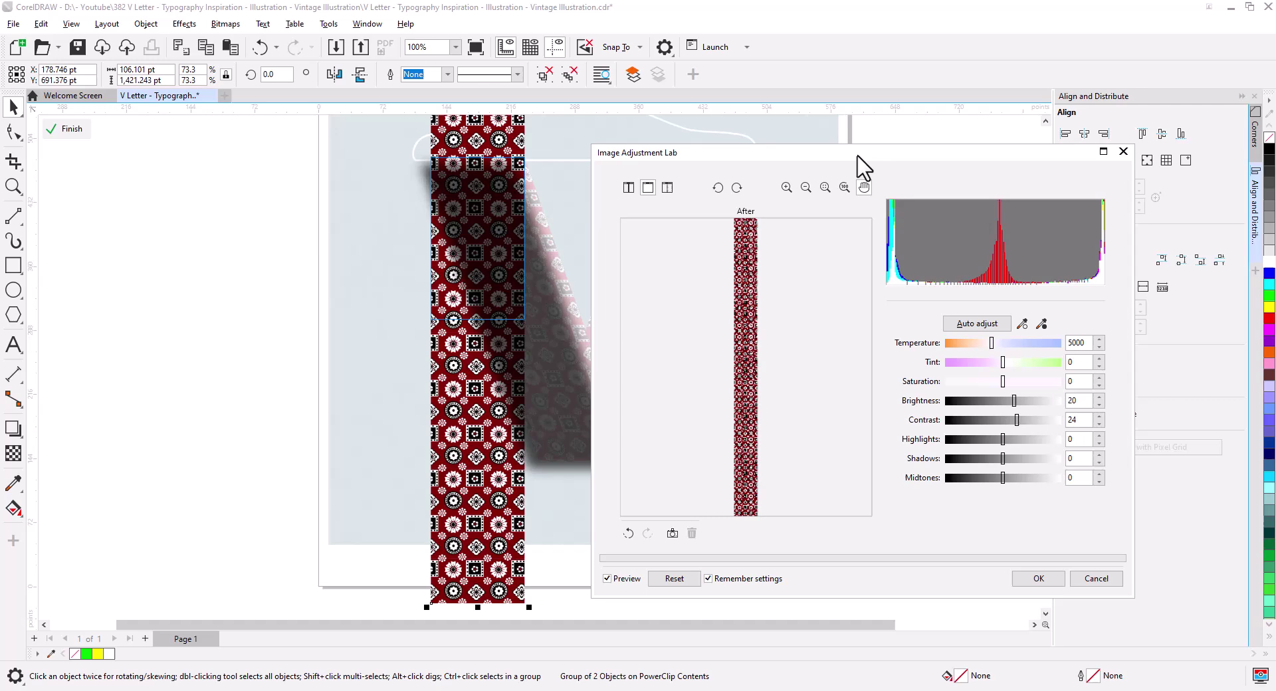
pyautogui.click(1039, 579)
pyautogui.click(67, 130)
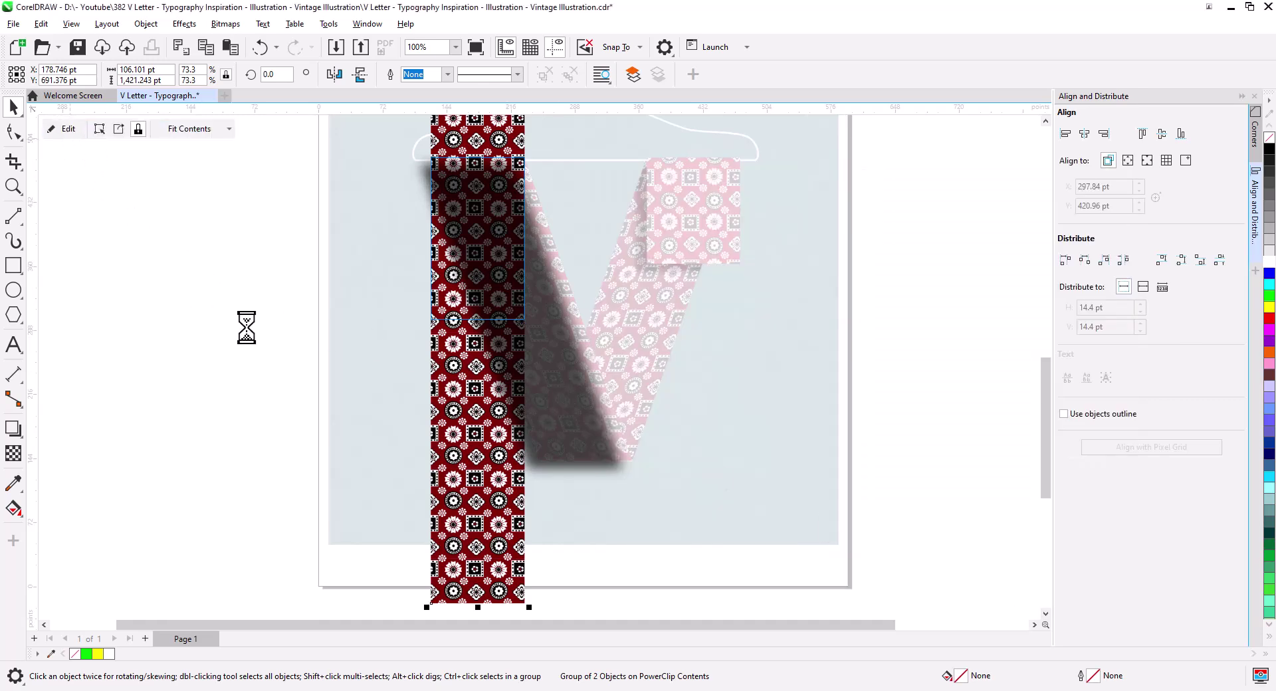
# - Set the white hanger's outline width to 3 pt
pyautogui.scroll(2, 621, 365)
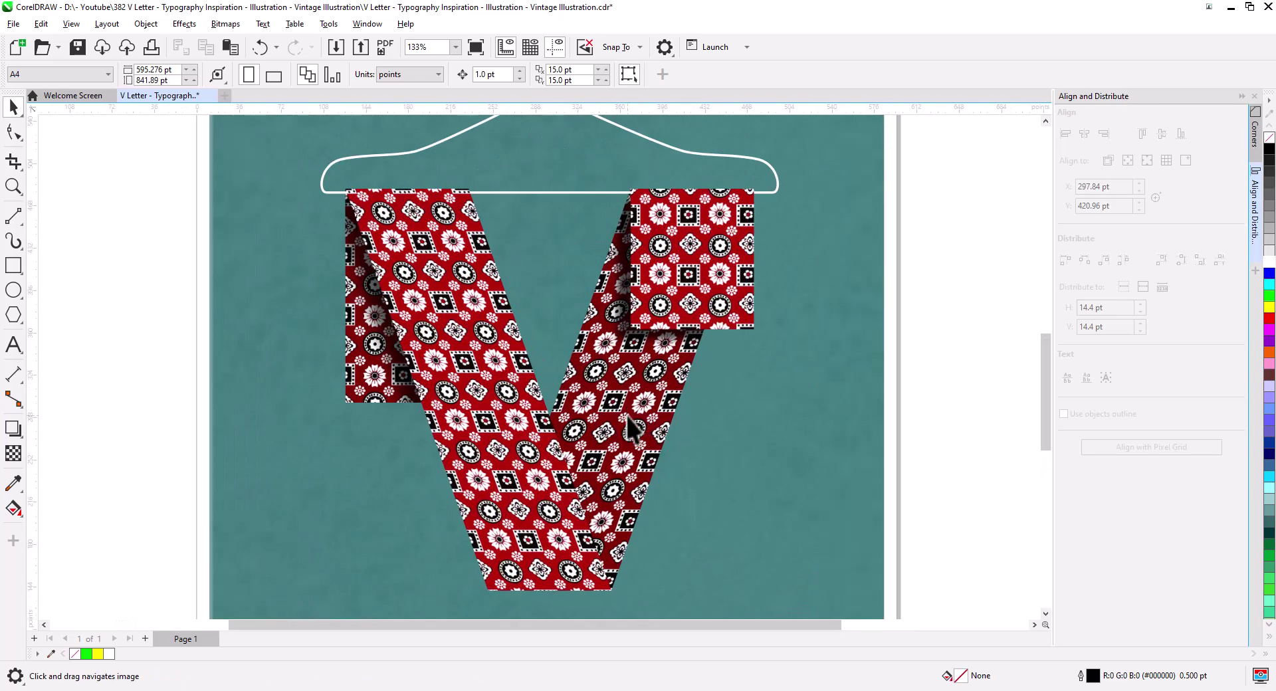
pyautogui.moveTo(631, 429); pyautogui.dragTo(598, 515)
pyautogui.click(739, 260)
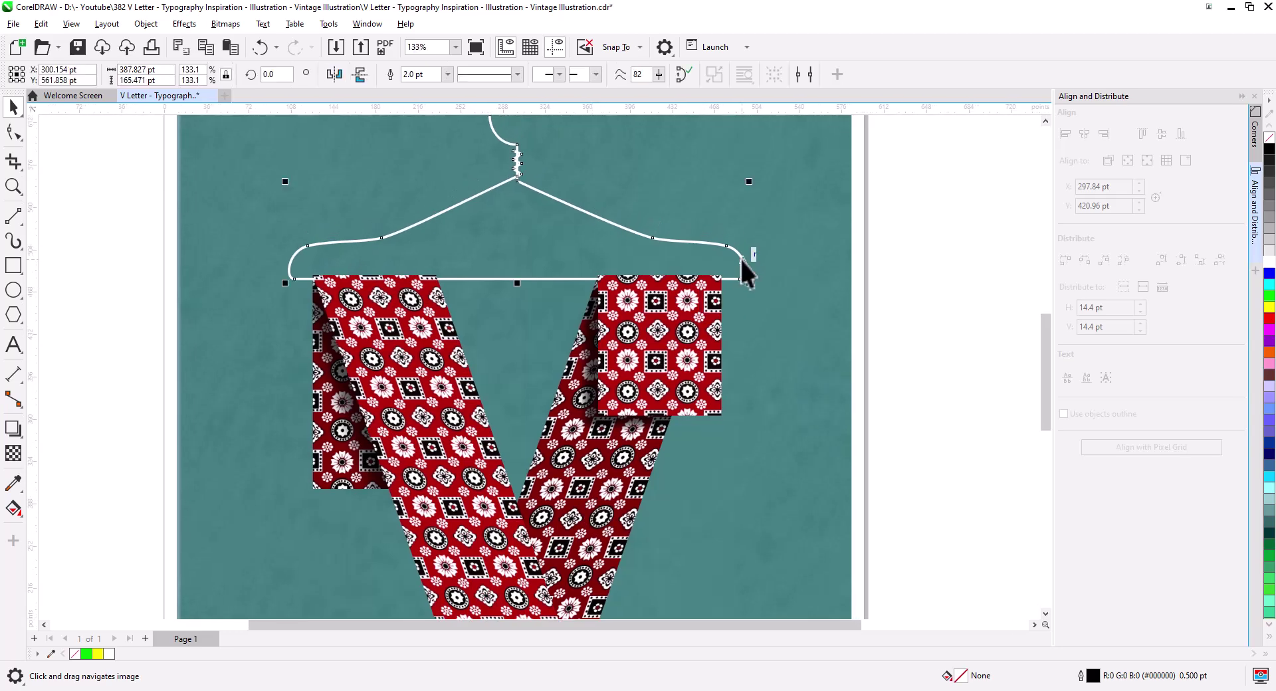
pyautogui.moveTo(587, 222); pyautogui.dragTo(585, 319)
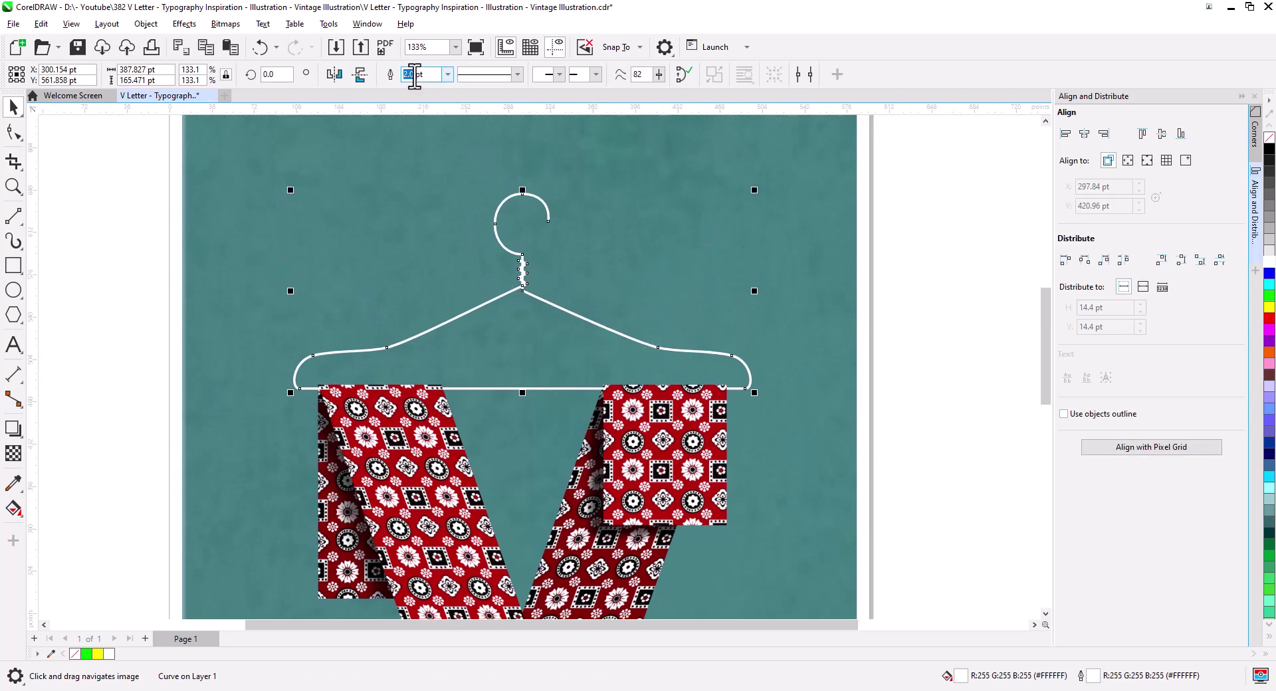
pyautogui.write('3')
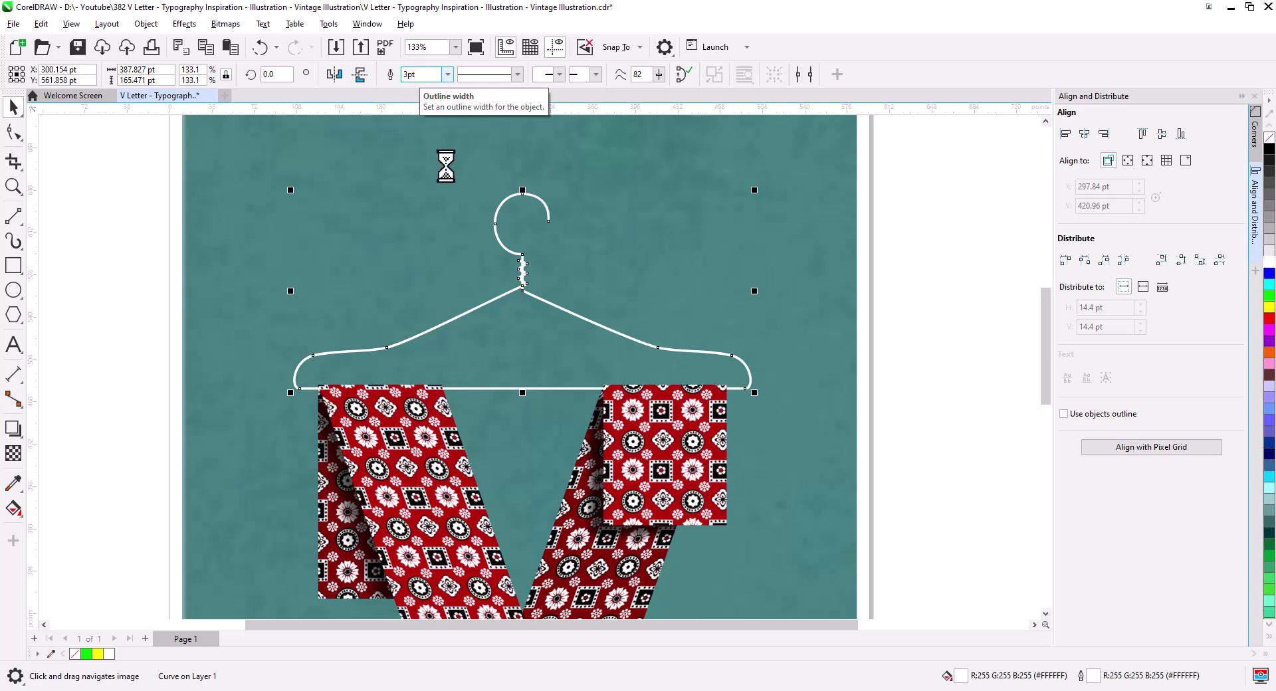
pyautogui.click(846, 388)
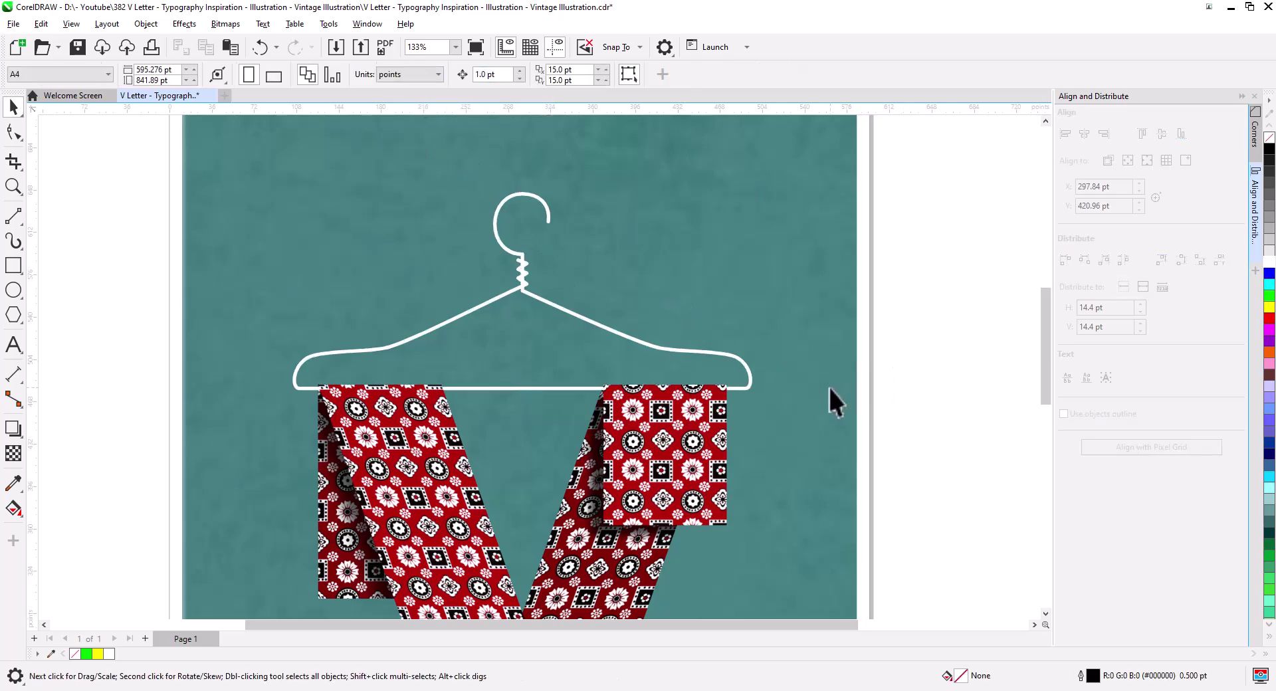
# - Stretch the nodes of the hanger's lower shoulders and crossbar inward symmetrically so both ends sit closer to the ribbon edges
pyautogui.click(749, 376)
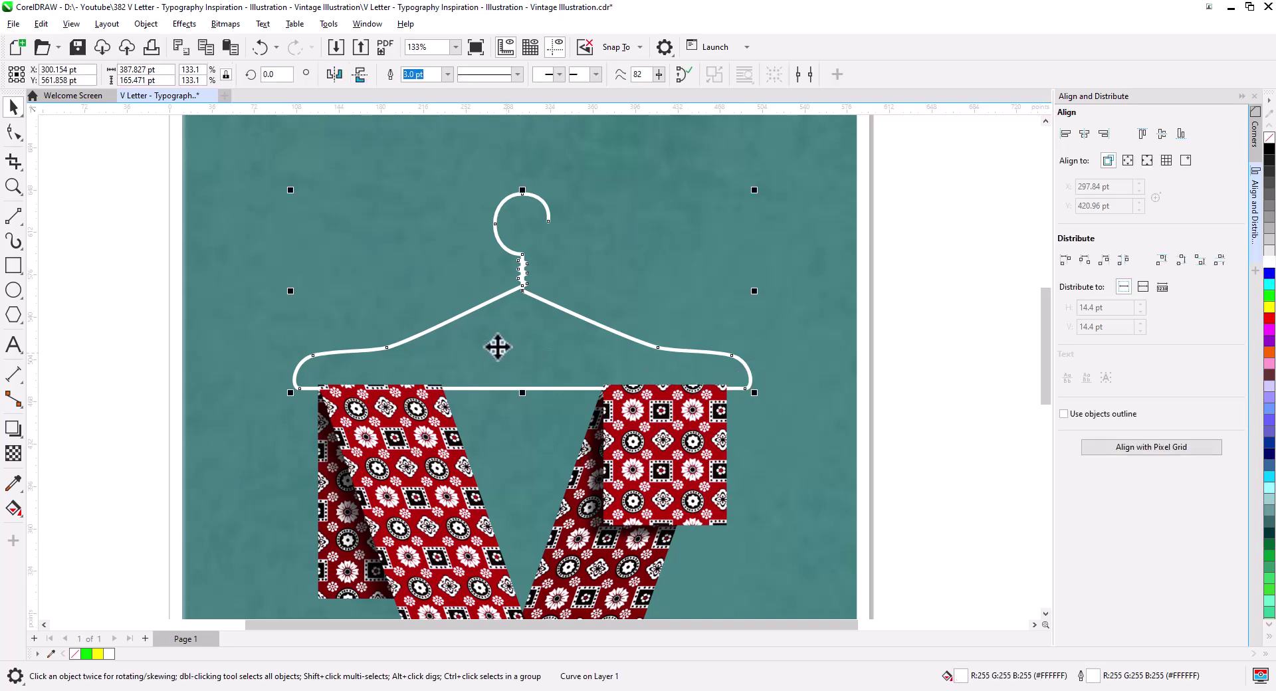
pyautogui.click(12, 133)
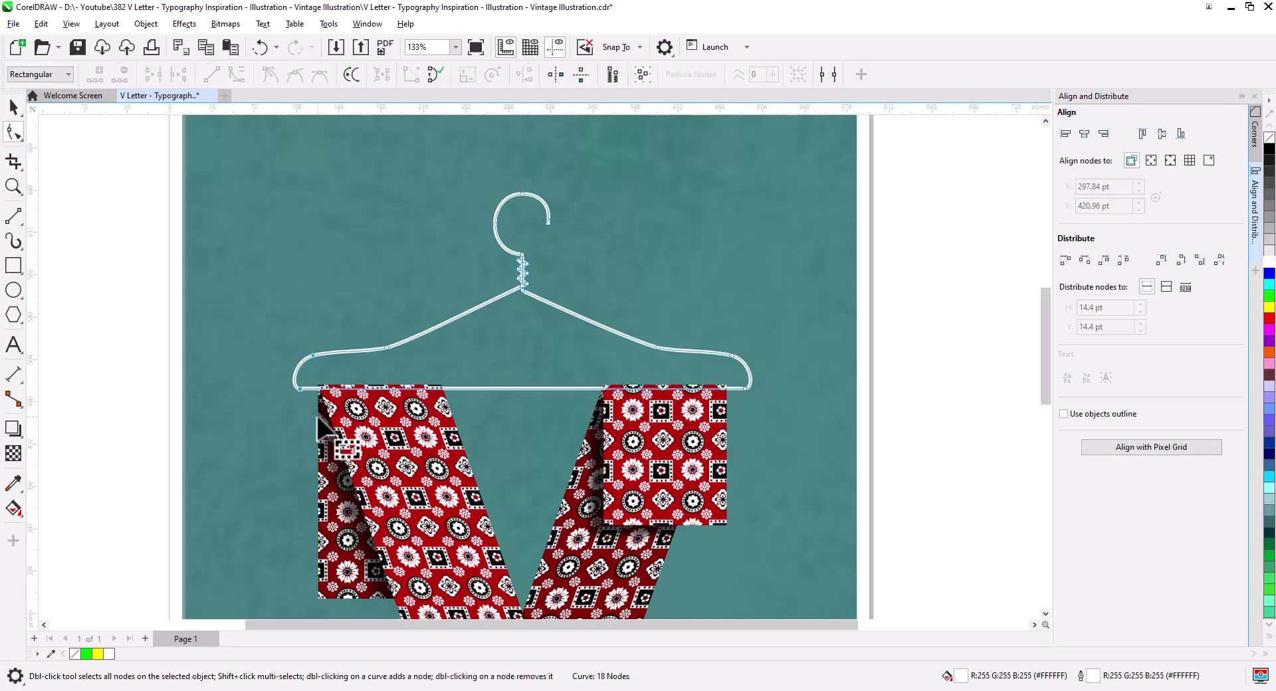
pyautogui.moveTo(724, 319); pyautogui.dragTo(722, 319)
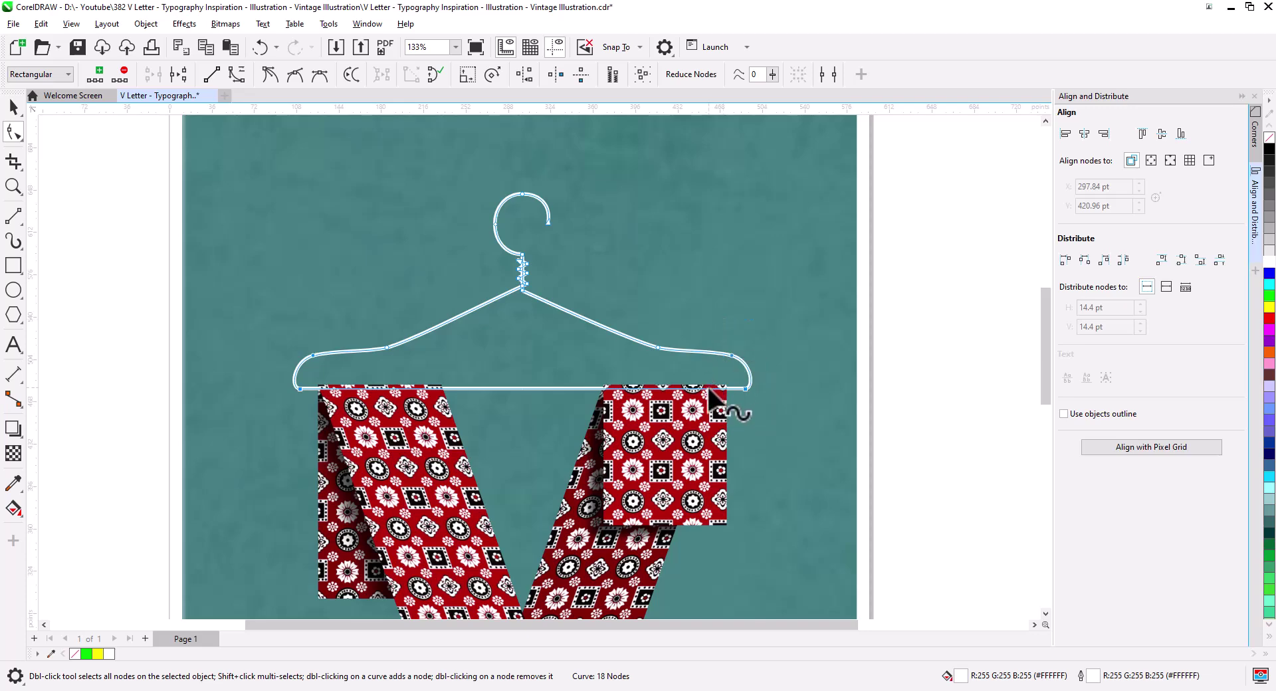
pyautogui.scroll(2, 707, 390)
pyautogui.moveTo(646, 403); pyautogui.dragTo(754, 386)
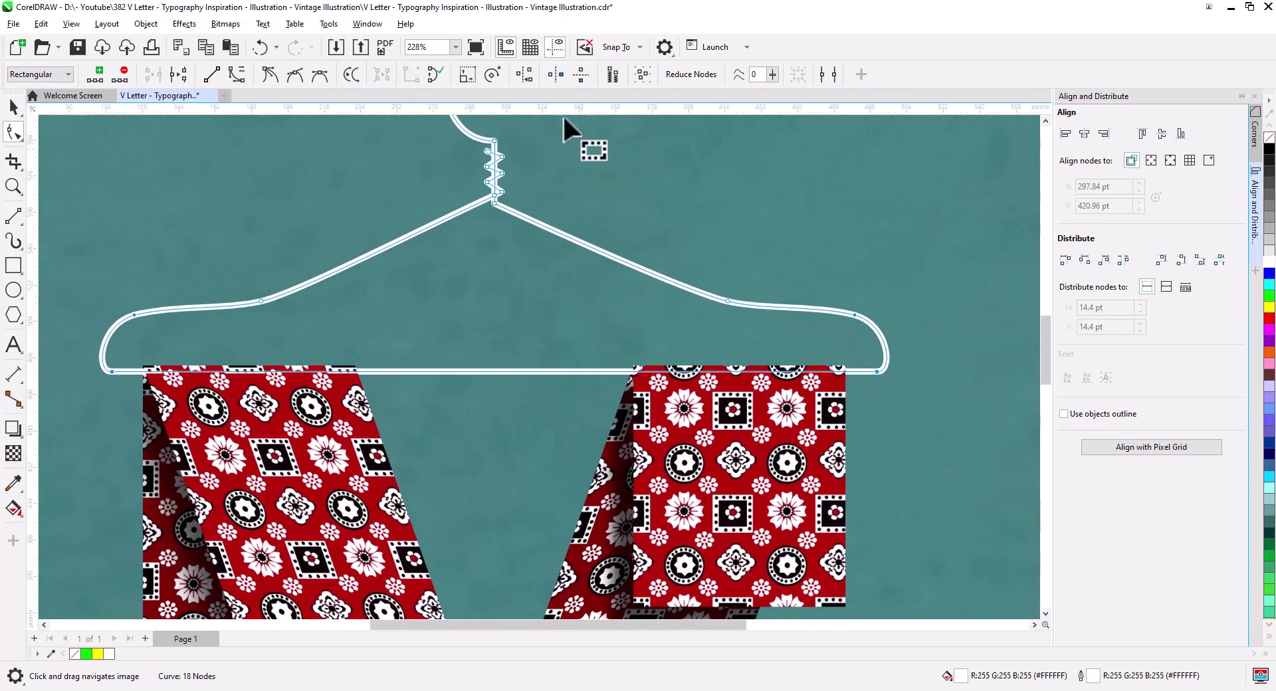
pyautogui.click(492, 74)
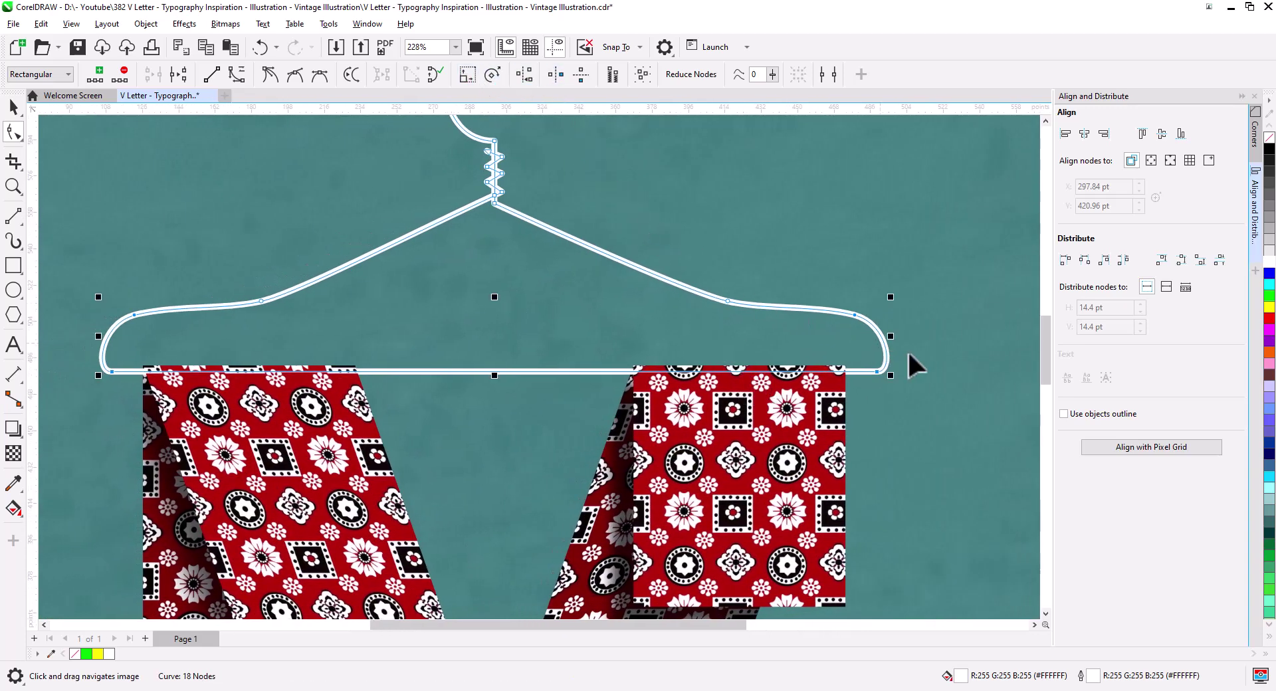
pyautogui.moveTo(891, 336); pyautogui.dragTo(872, 340)
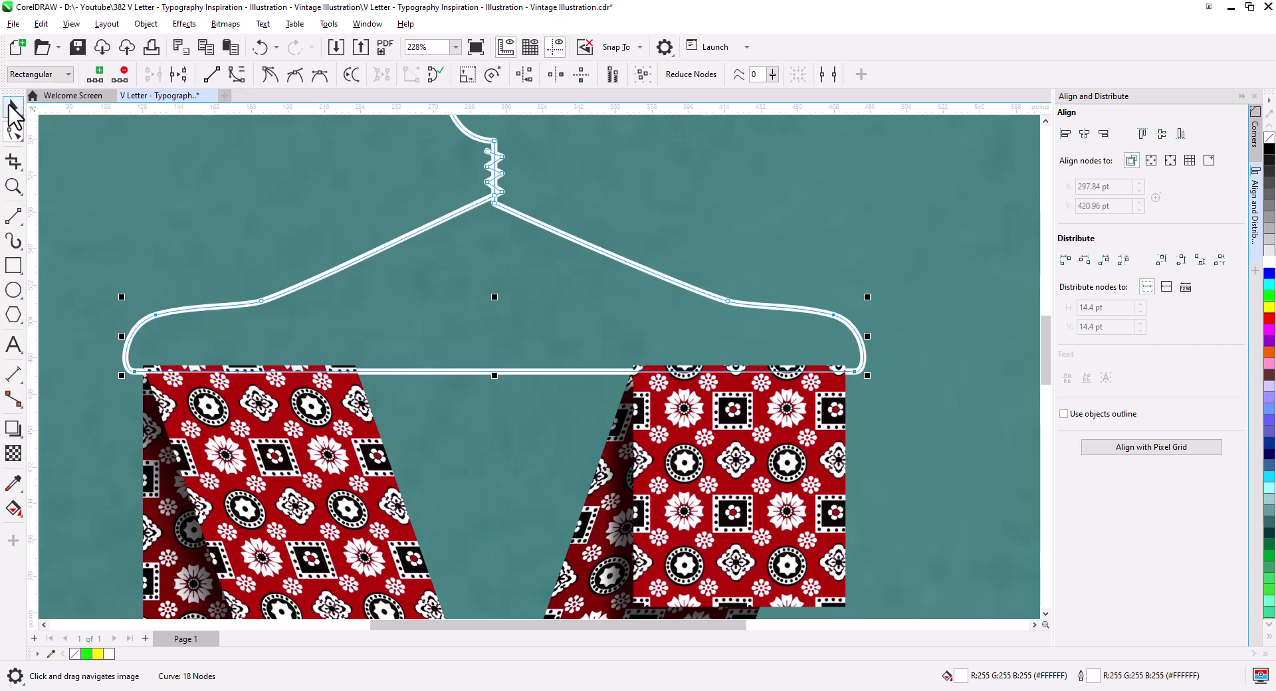
pyautogui.click(10, 106)
pyautogui.click(159, 251)
# - Copy the pattern strip from the PowerClip of the letter's front right flap and place the copy beside the page
pyautogui.scroll(-1, 186, 258)
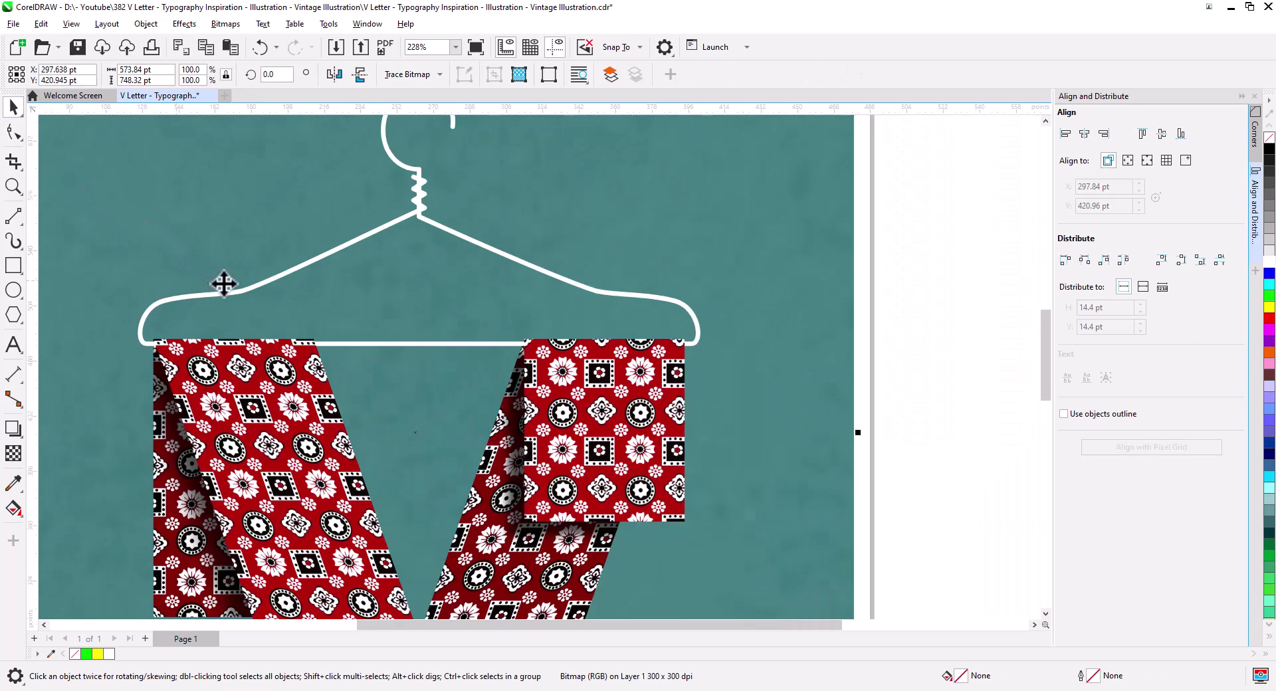
pyautogui.scroll(-3, 297, 326)
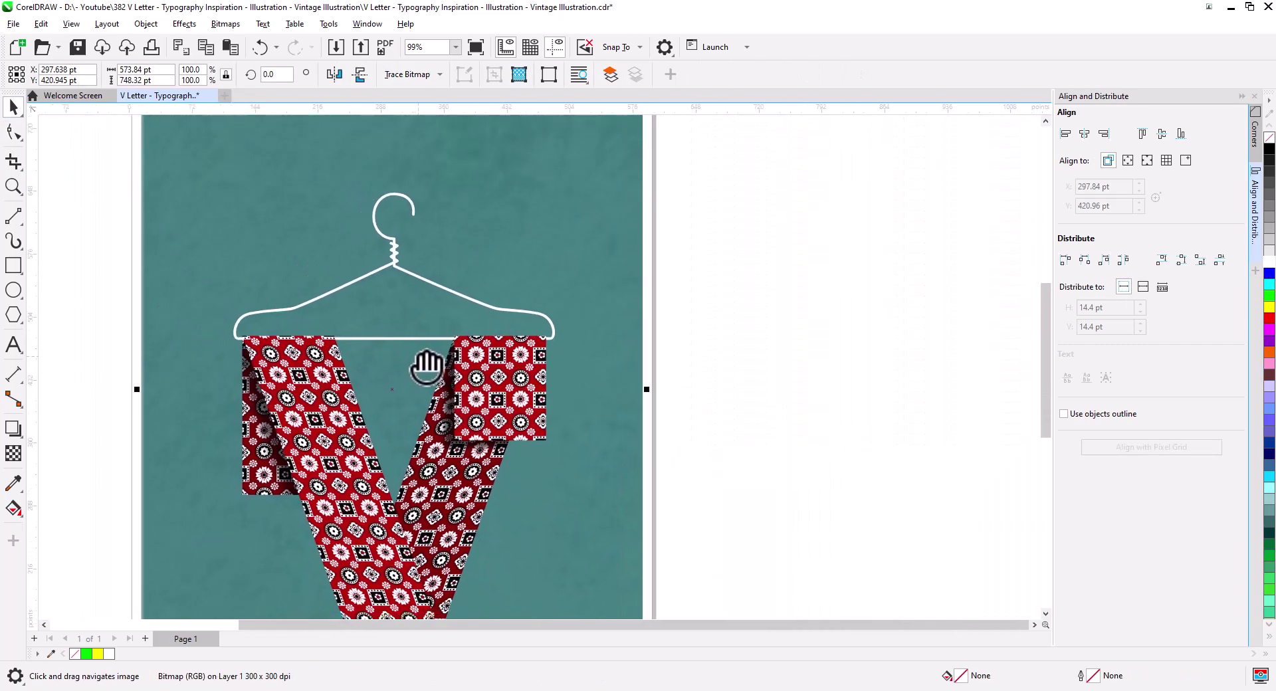
pyautogui.moveTo(425, 365); pyautogui.dragTo(516, 320)
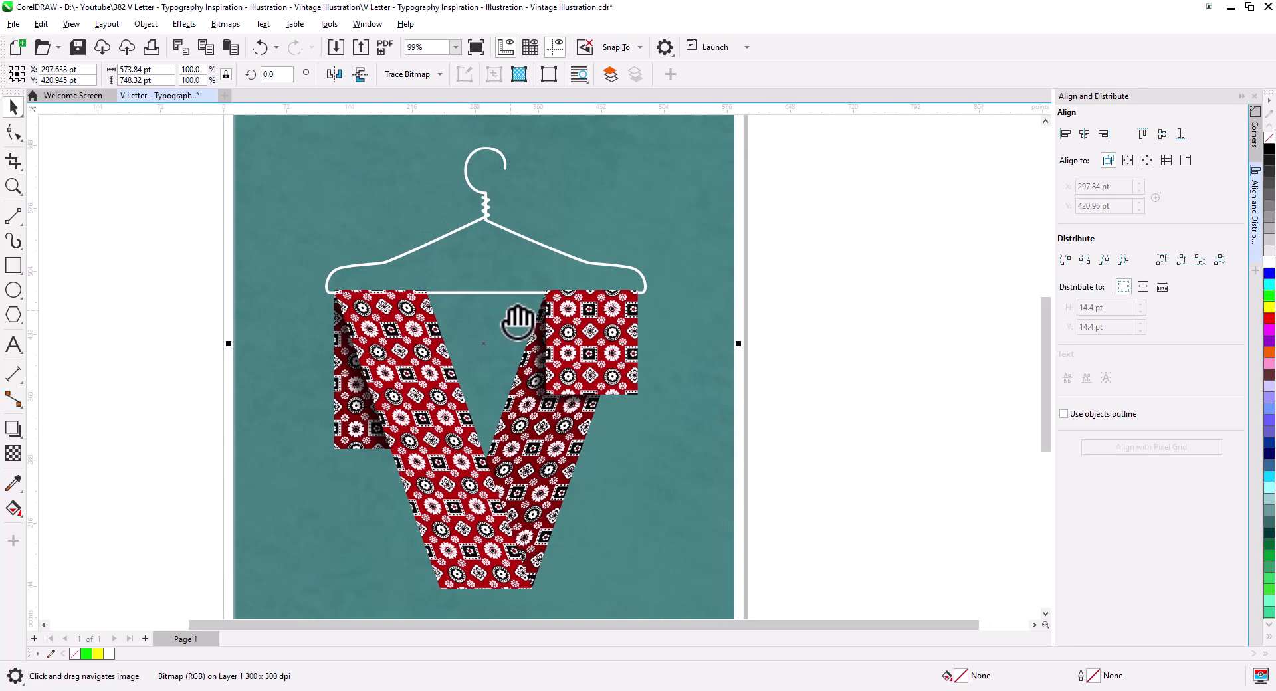
pyautogui.click(818, 348)
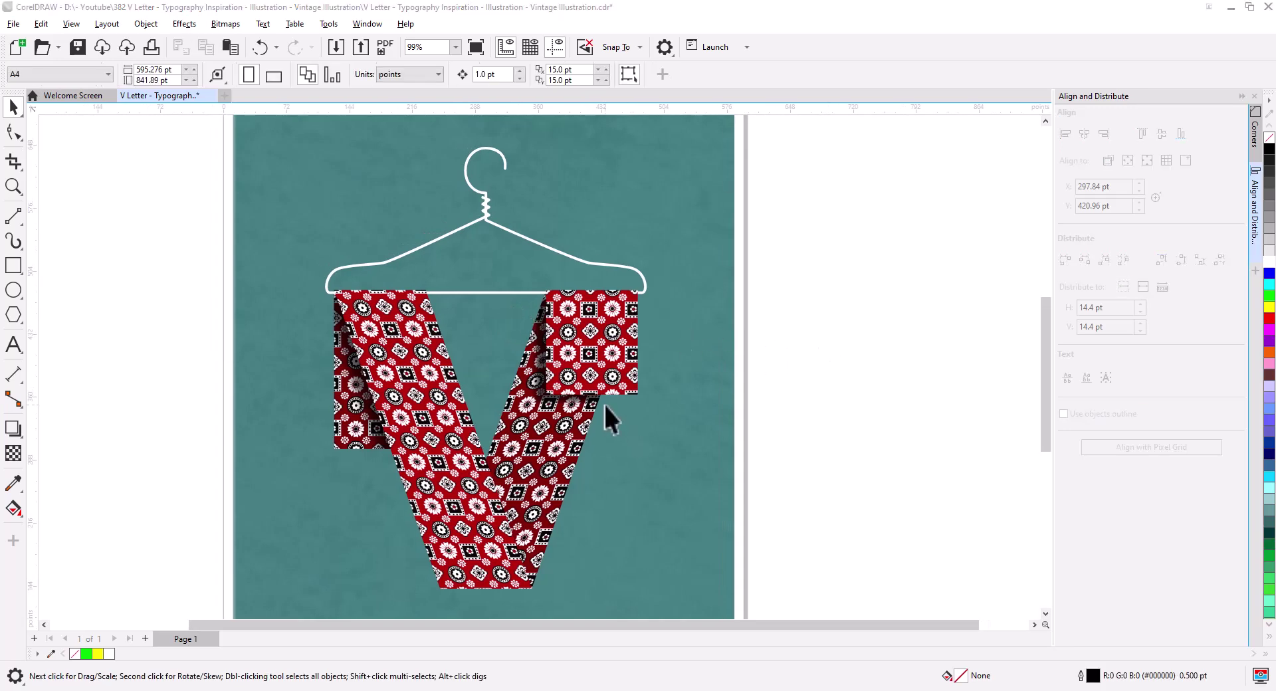
pyautogui.click(597, 369)
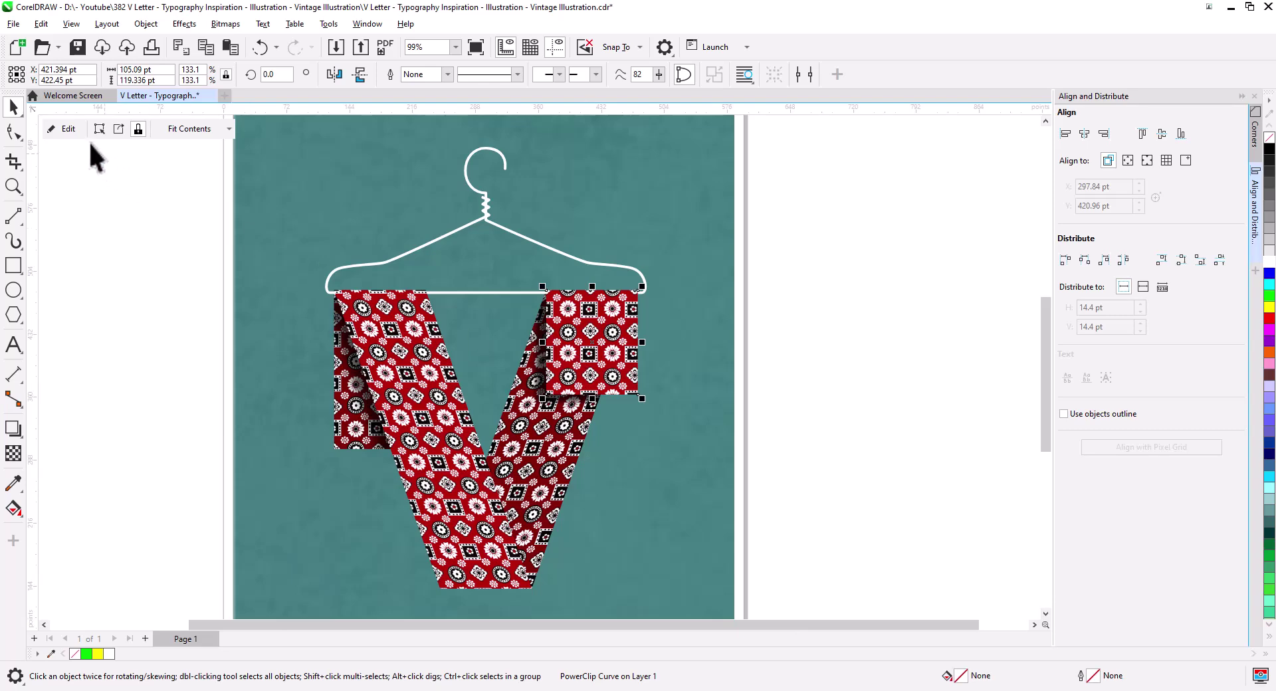
pyautogui.click(67, 129)
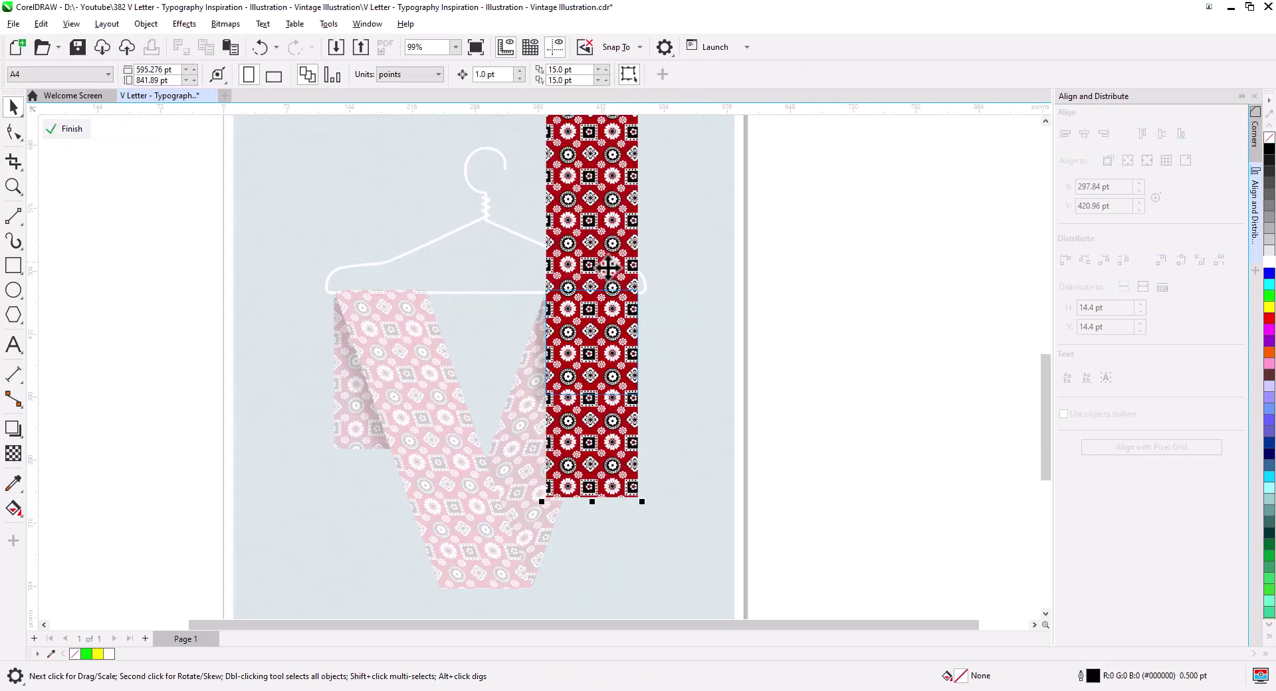
pyautogui.click(619, 445)
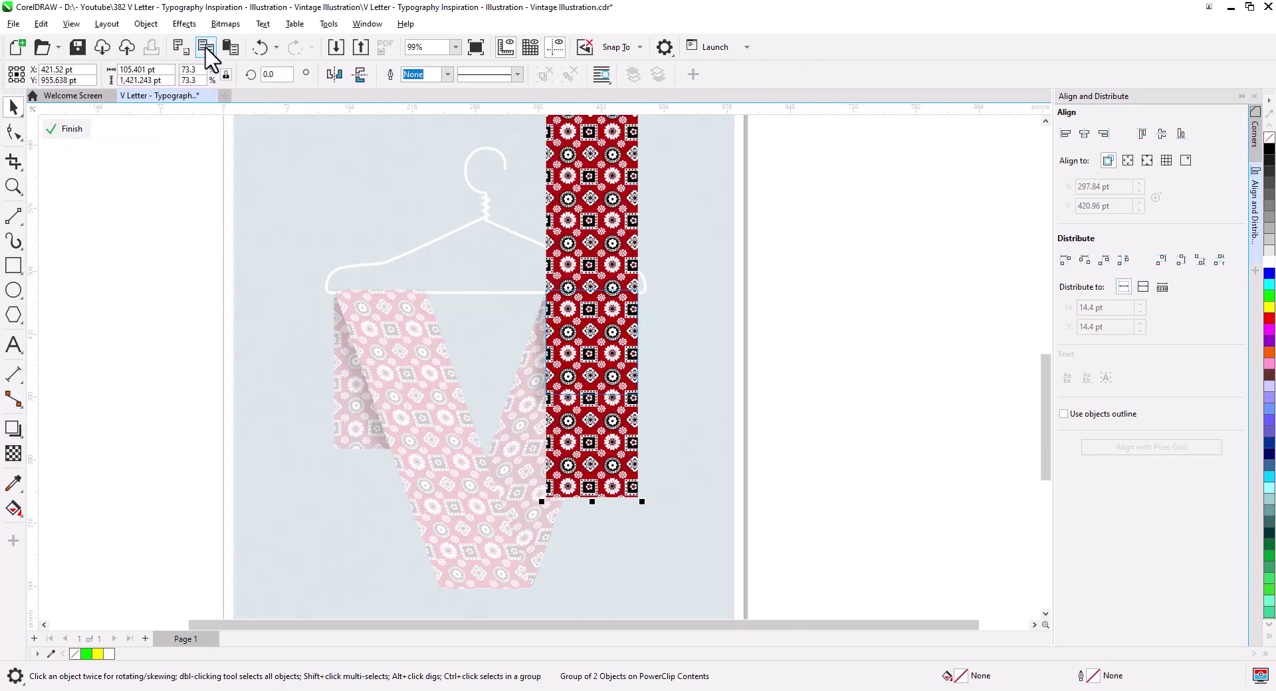
pyautogui.click(67, 129)
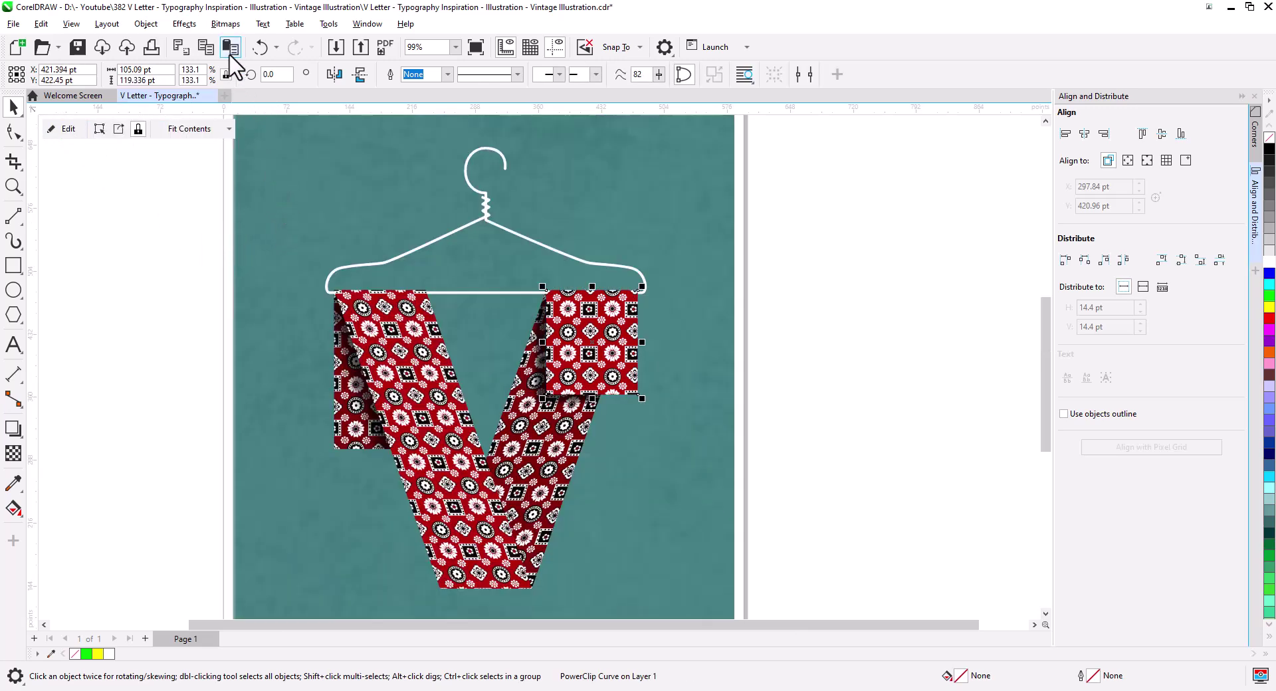
pyautogui.hotkey('ctrl', 'v')
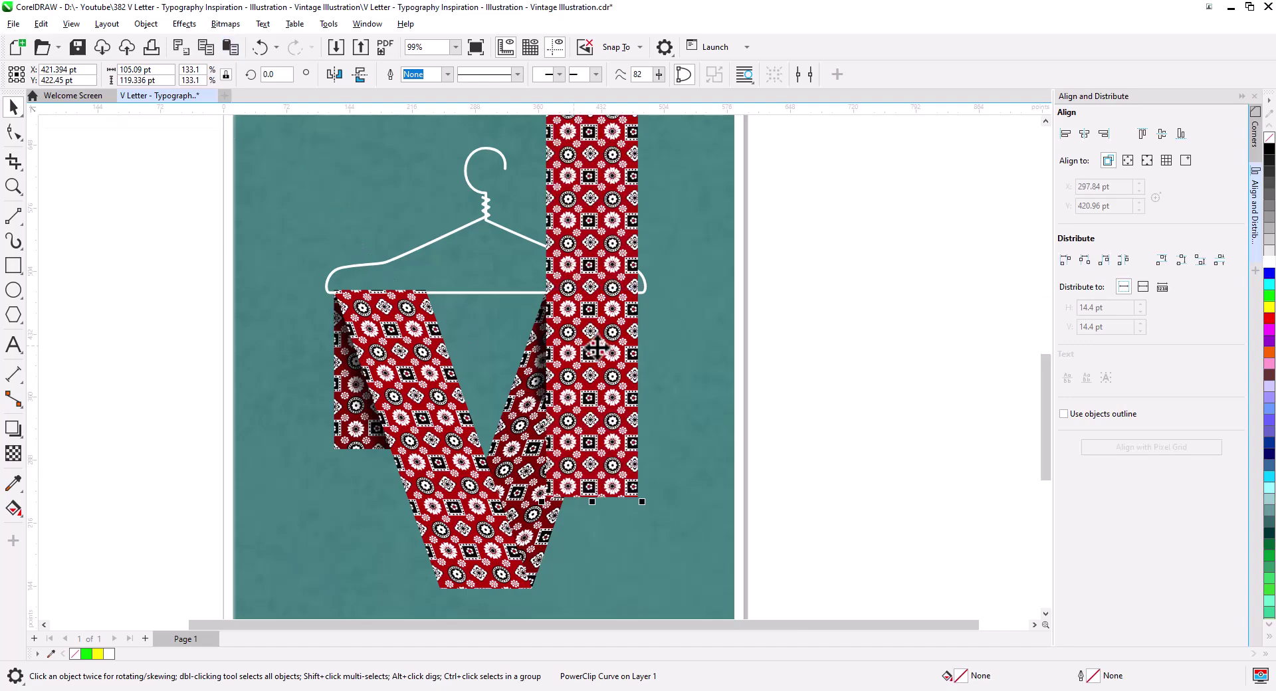
pyautogui.moveTo(585, 452); pyautogui.dragTo(872, 455)
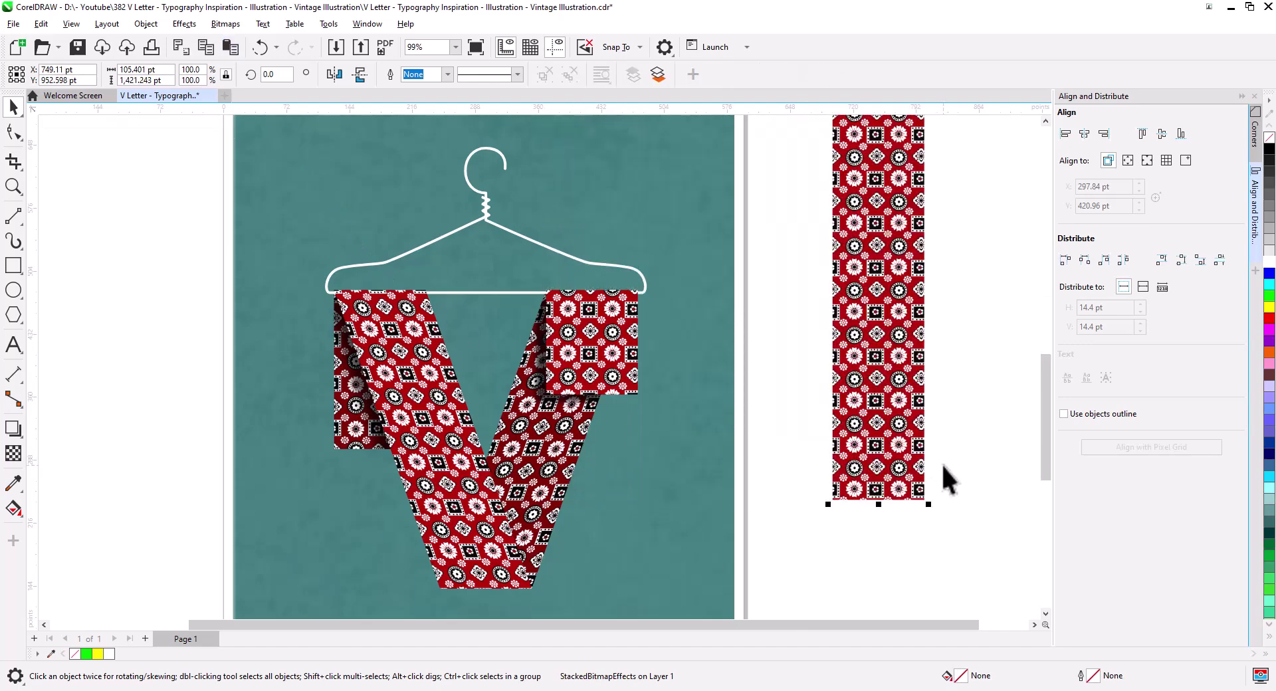
# - Crop the copied pattern strip to a horizontal band about 105 x 16 pt through its lowest row of large flowers
pyautogui.scroll(2, 940, 467)
pyautogui.scroll(5, 935, 474)
pyautogui.moveTo(892, 497); pyautogui.dragTo(940, 364)
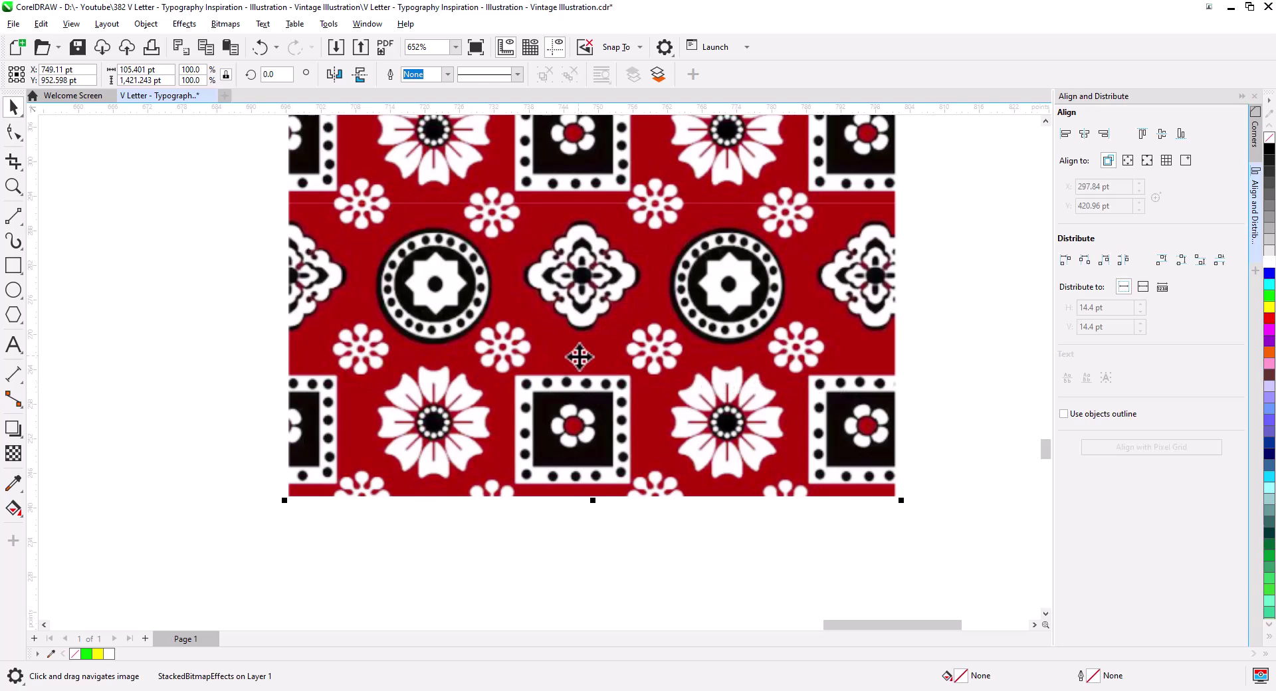
pyautogui.click(13, 162)
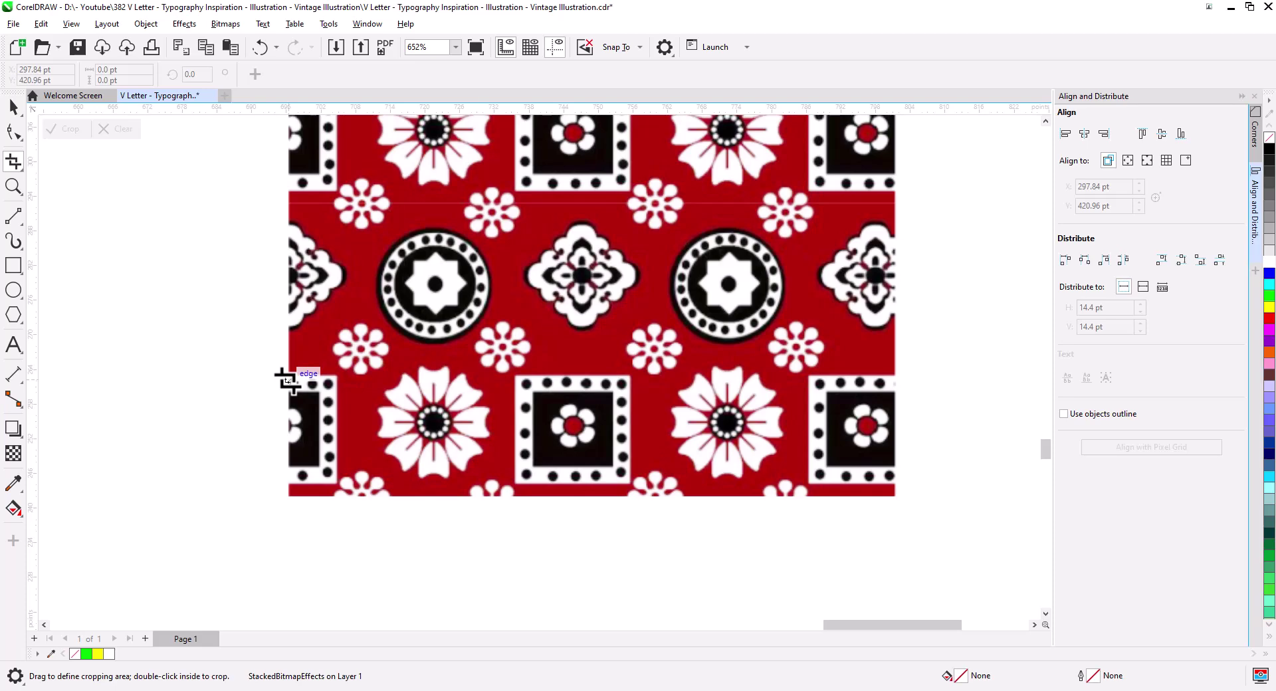
pyautogui.moveTo(289, 377); pyautogui.dragTo(895, 468)
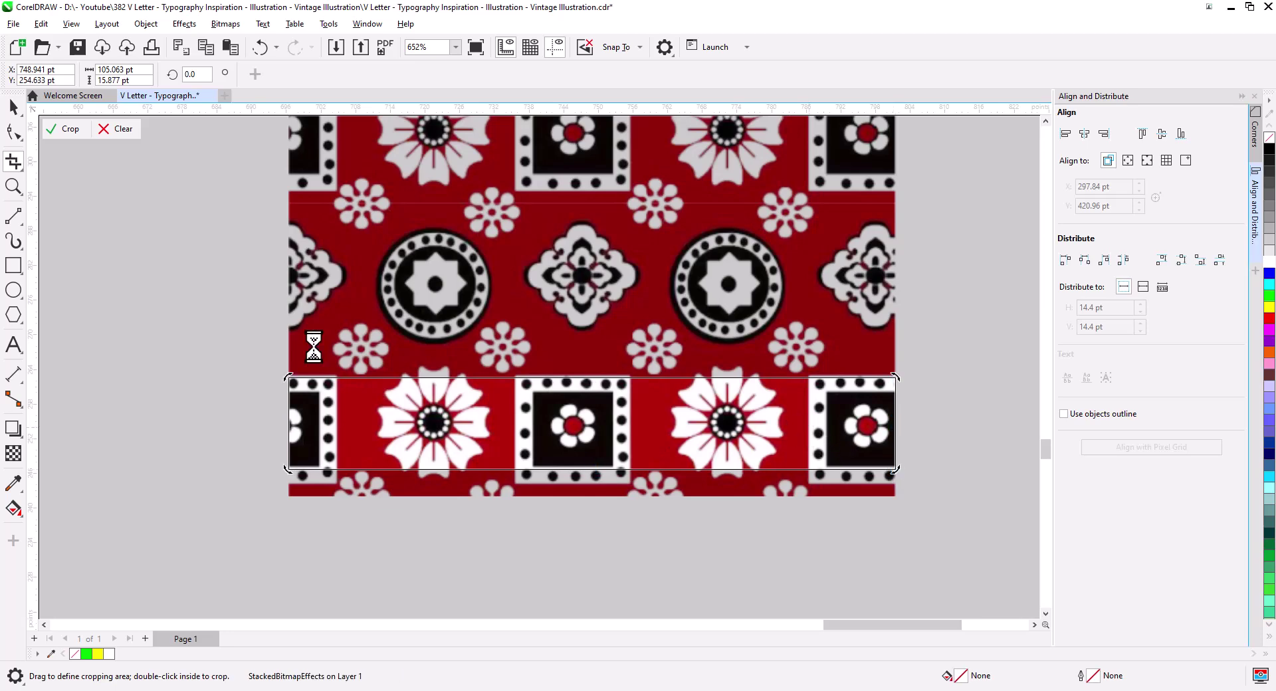
pyautogui.press('Return')
# - Convert the cropped pattern band to a 300 dpi RGB Color (24-bit) bitmap with anti-aliasing and a transparent background
pyautogui.click(14, 107)
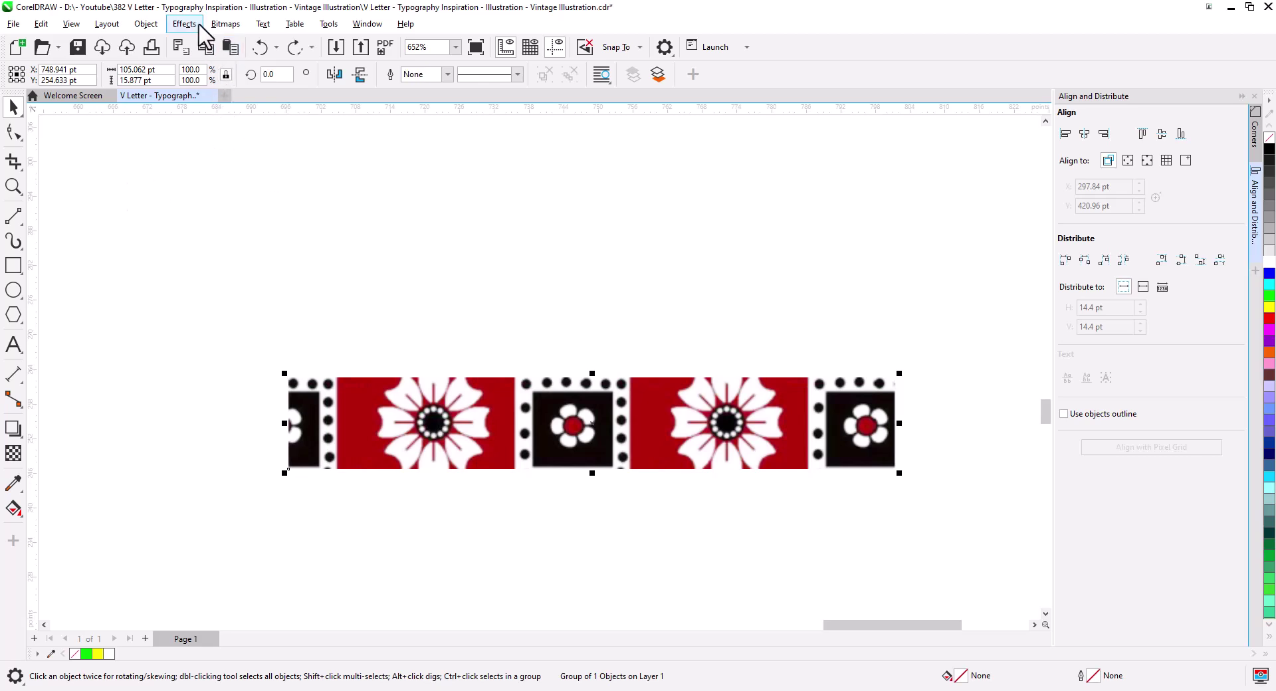
pyautogui.click(224, 26)
pyautogui.click(240, 46)
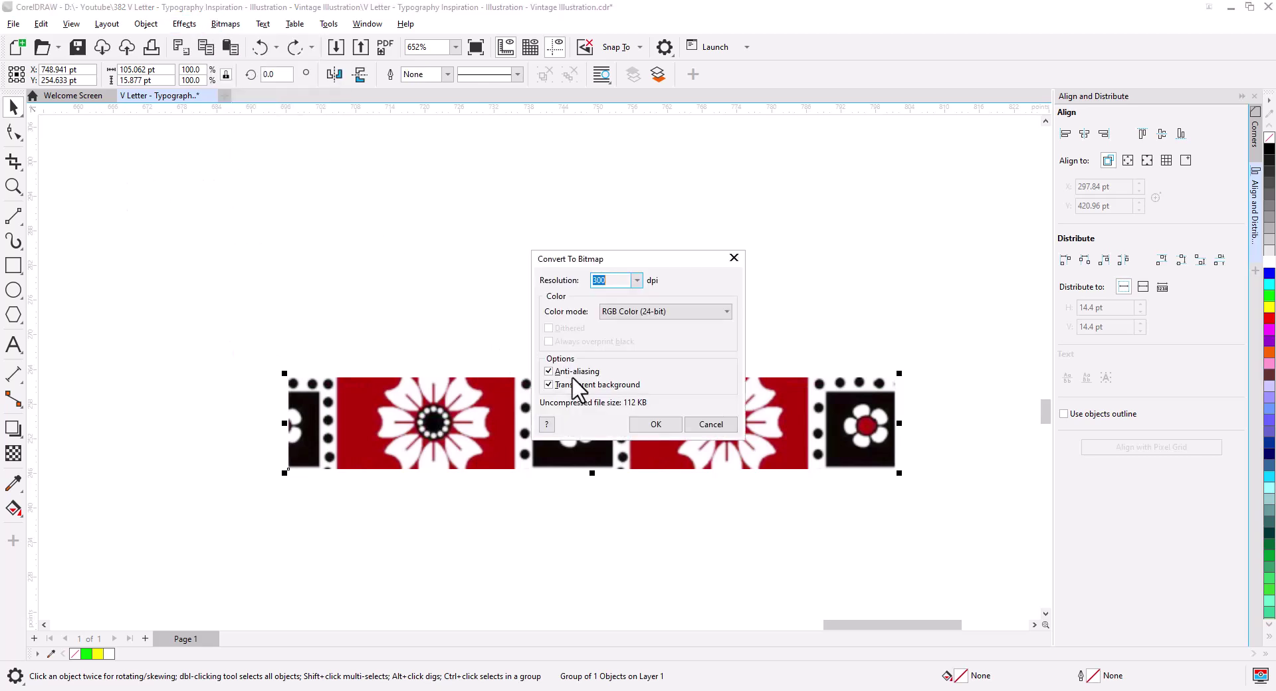
pyautogui.click(655, 425)
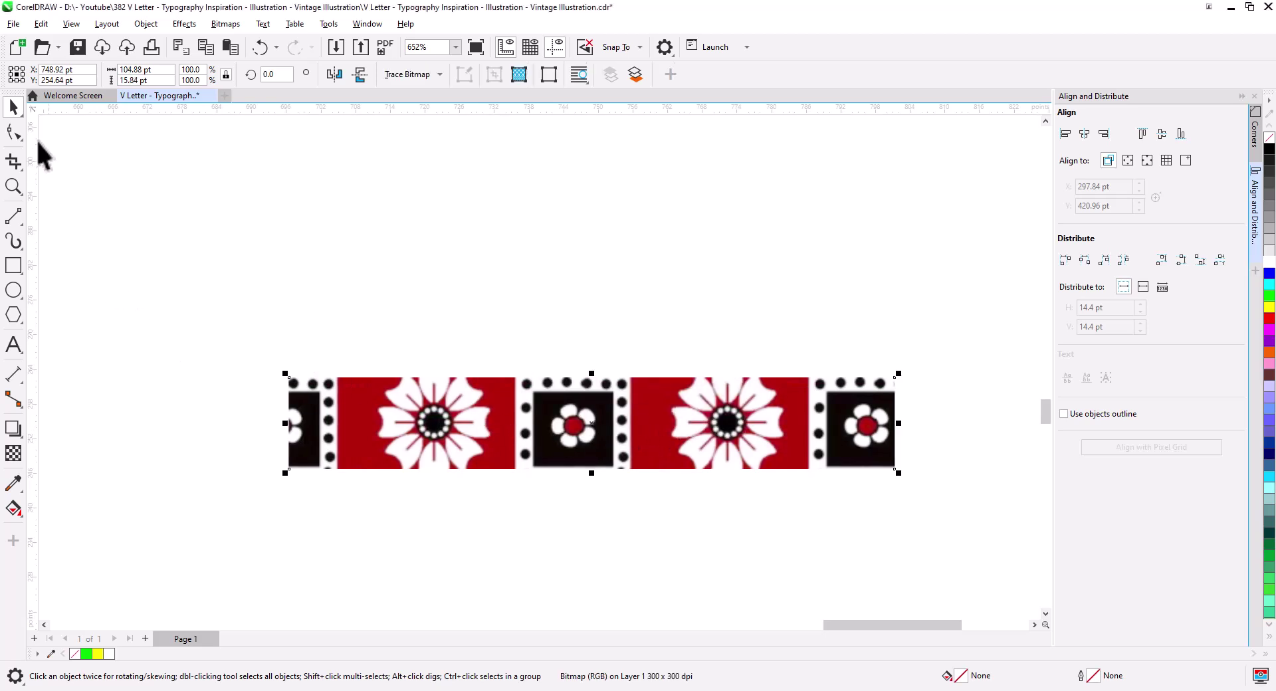
# - Reshape the bitmap band to a narrow plain red sliver beside the first large flower and select it together with the band behind
pyautogui.click(14, 132)
pyautogui.moveTo(337, 497); pyautogui.dragTo(342, 464)
pyautogui.moveTo(859, 324); pyautogui.dragTo(858, 324)
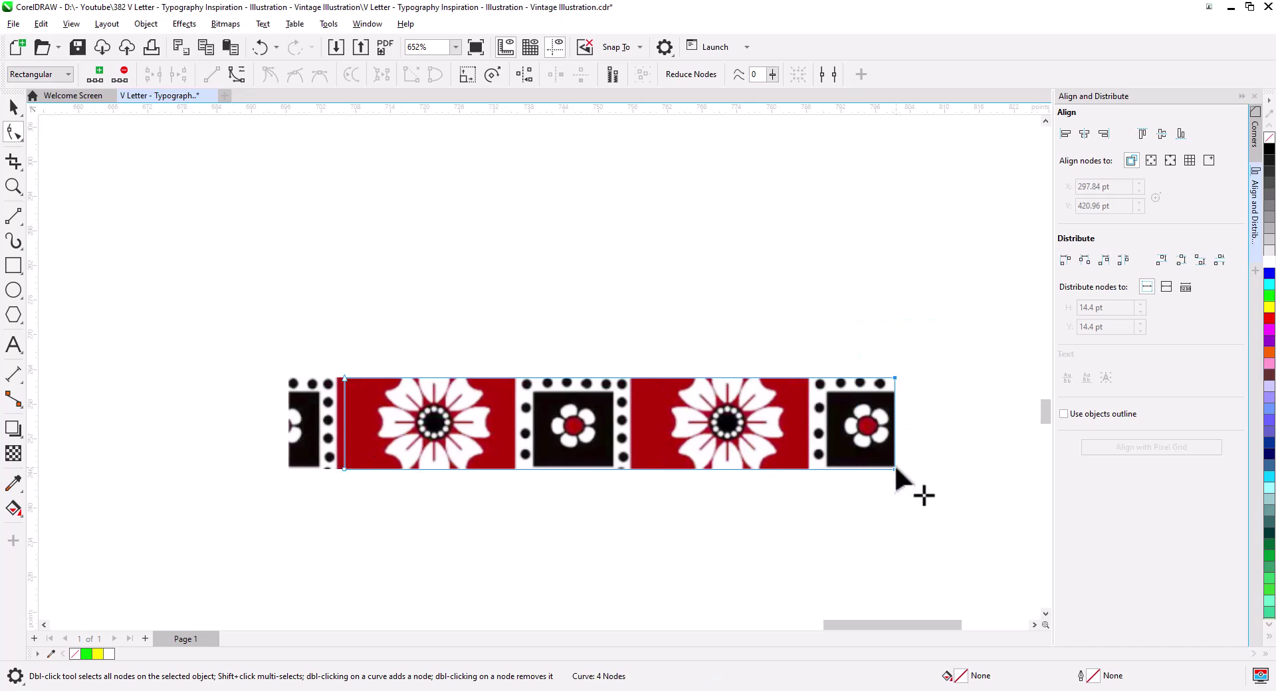
pyautogui.moveTo(894, 465); pyautogui.dragTo(377, 464)
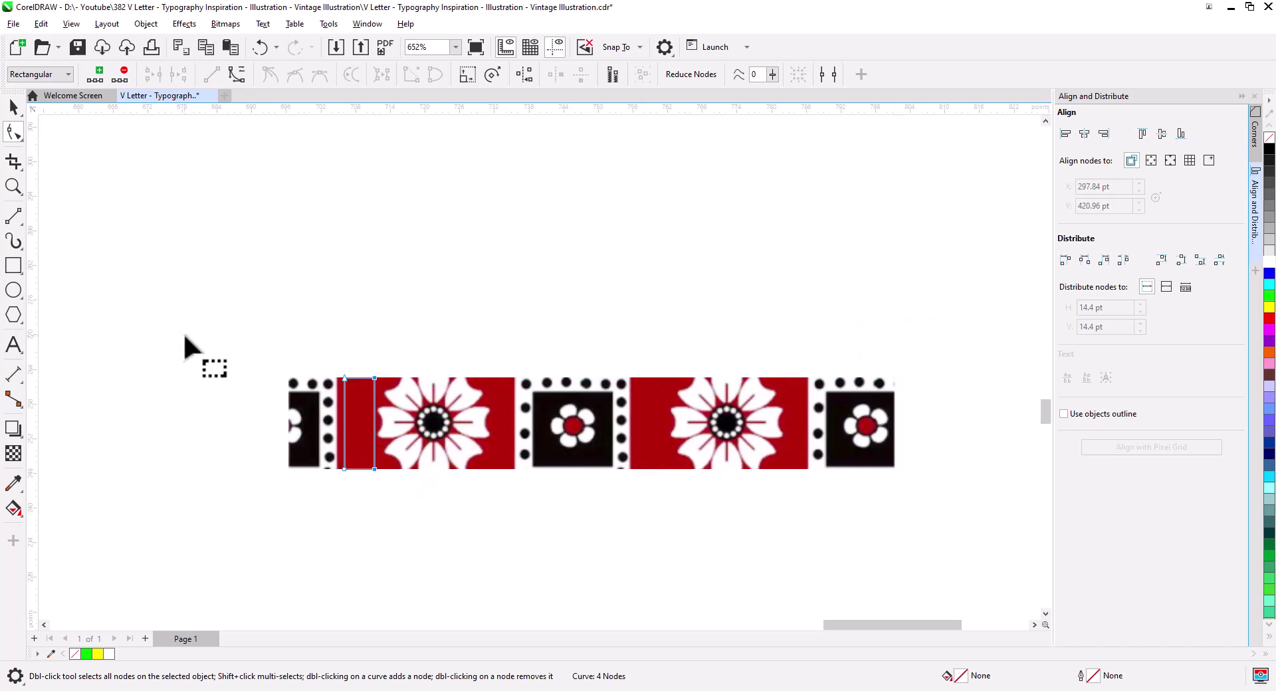
pyautogui.press('space')
pyautogui.keyDown('shift'); pyautogui.click(451, 410); pyautogui.keyUp('shift')
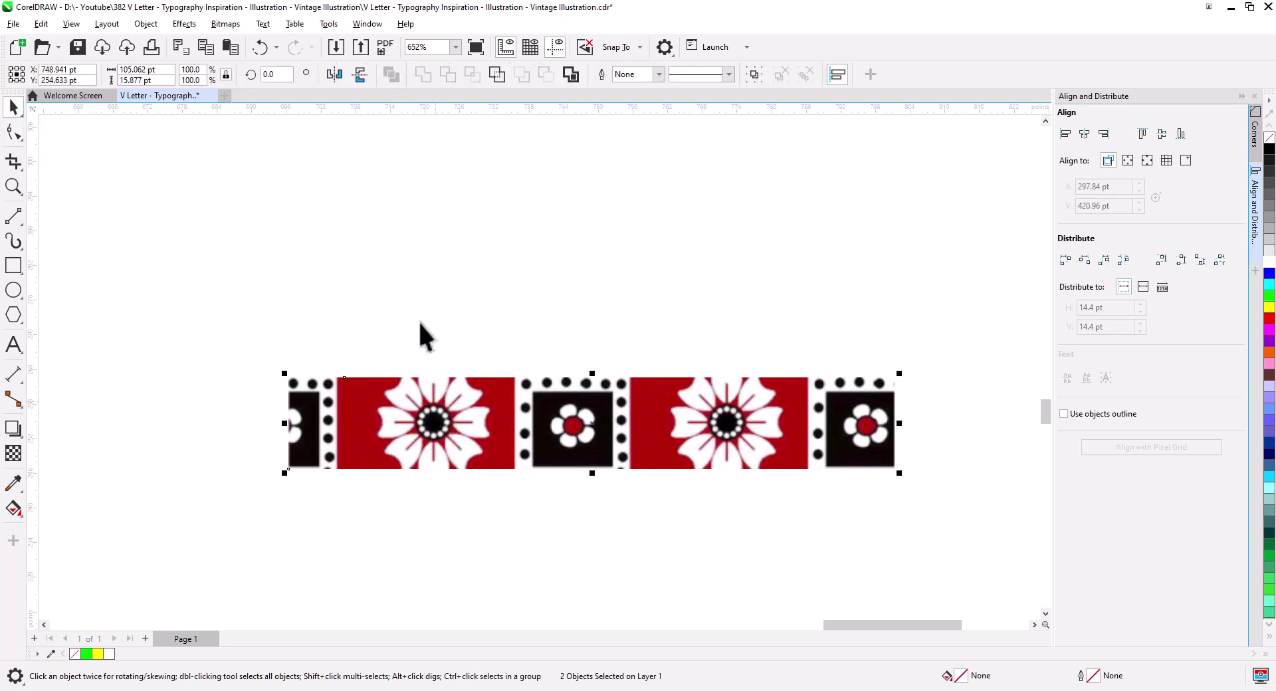
# - Align the plain red sliver to the pattern band's left edge and place a slightly overlapping copy directly to its right
pyautogui.click(1065, 139)
pyautogui.click(786, 239)
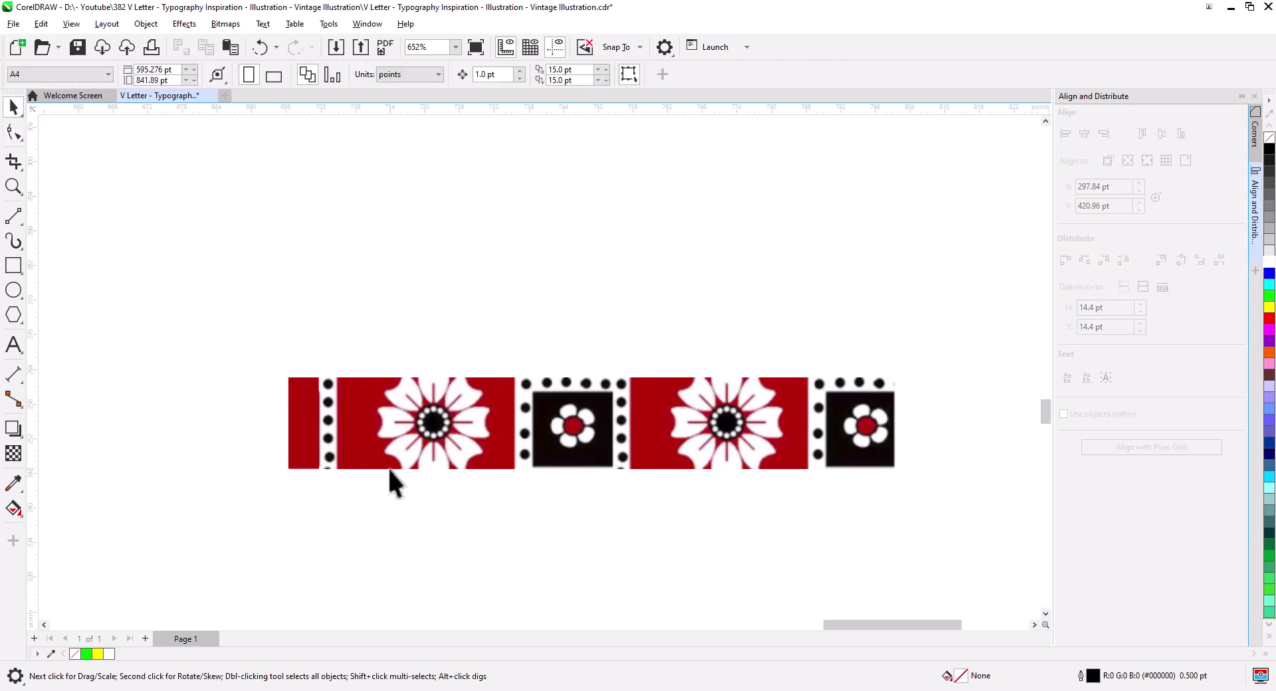
pyautogui.moveTo(309, 450); pyautogui.dragTo(332, 451)
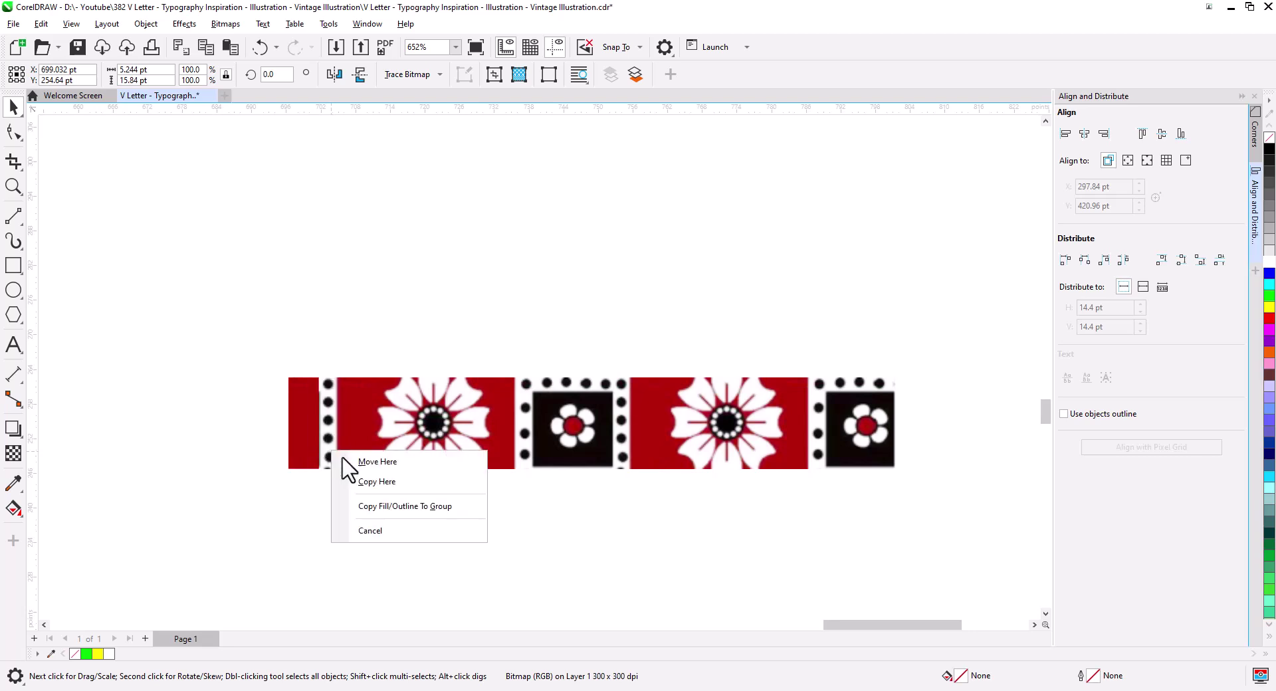
pyautogui.click(373, 486)
# - Repeat the sliver's offset duplication along the band until red pieces cover the whole floral pattern
pyautogui.hotkey('ctrl', 'd')
pyautogui.hotkey('ctrl', 'd')
pyautogui.hotkey('ctrl', 'd')
pyautogui.hotkey('ctrl', 'd')
pyautogui.hotkey('ctrl', 'd')
pyautogui.hotkey('ctrl', 'd')
pyautogui.hotkey('ctrl', 'd')
pyautogui.hotkey('ctrl', 'd')
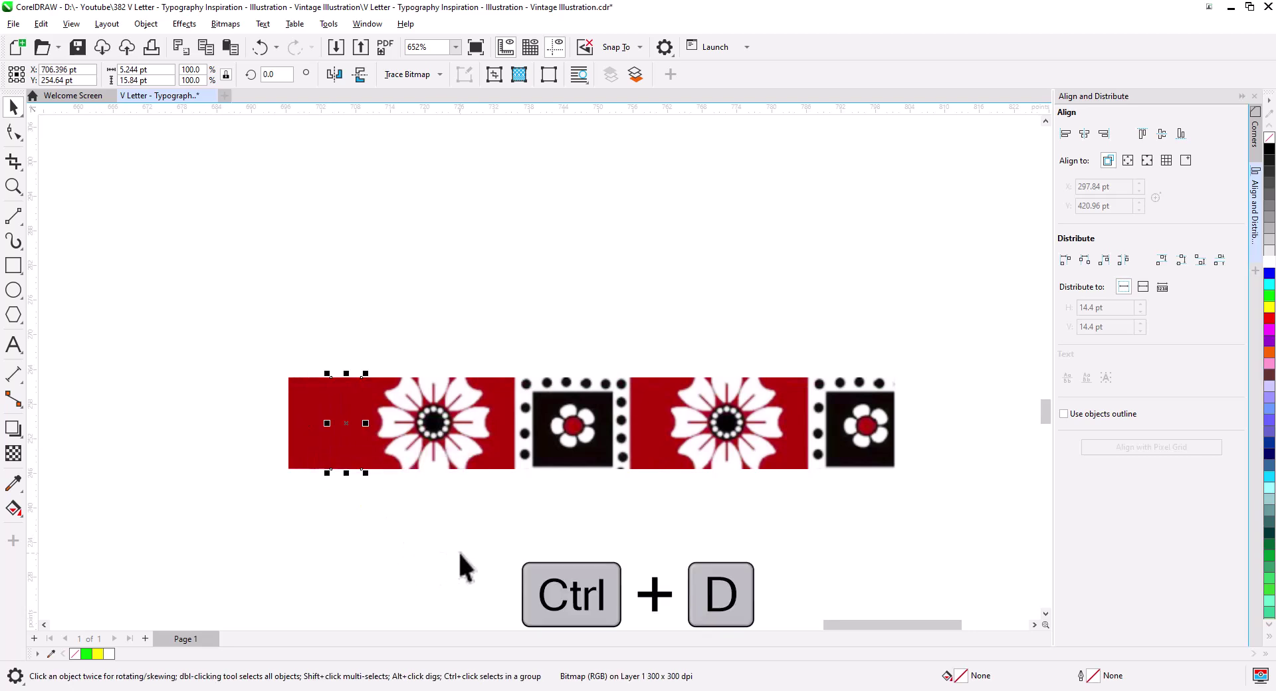
pyautogui.hotkey('ctrl', 'd')
pyautogui.hotkey('ctrl', 'd')
pyautogui.hotkey('ctrl', 'd')
pyautogui.hotkey('ctrl', 'd')
pyautogui.hotkey('ctrl', 'd')
pyautogui.hotkey('ctrl', 'd')
pyautogui.hotkey('ctrl', 'd')
pyautogui.hotkey('ctrl', 'd')
pyautogui.hotkey('ctrl', 'd')
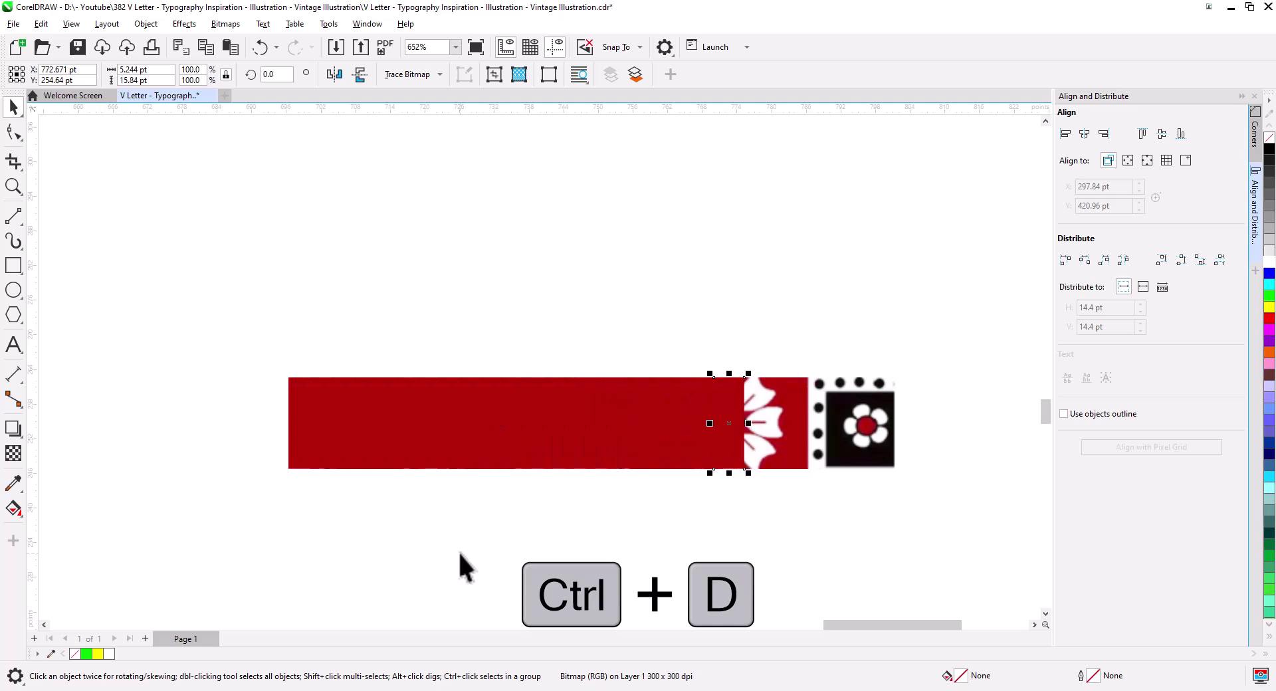
pyautogui.hotkey('ctrl', 'd')
pyautogui.hotkey('ctrl', 'd')
pyautogui.hotkey('ctrl', 'd')
pyautogui.hotkey('ctrl', 'd')
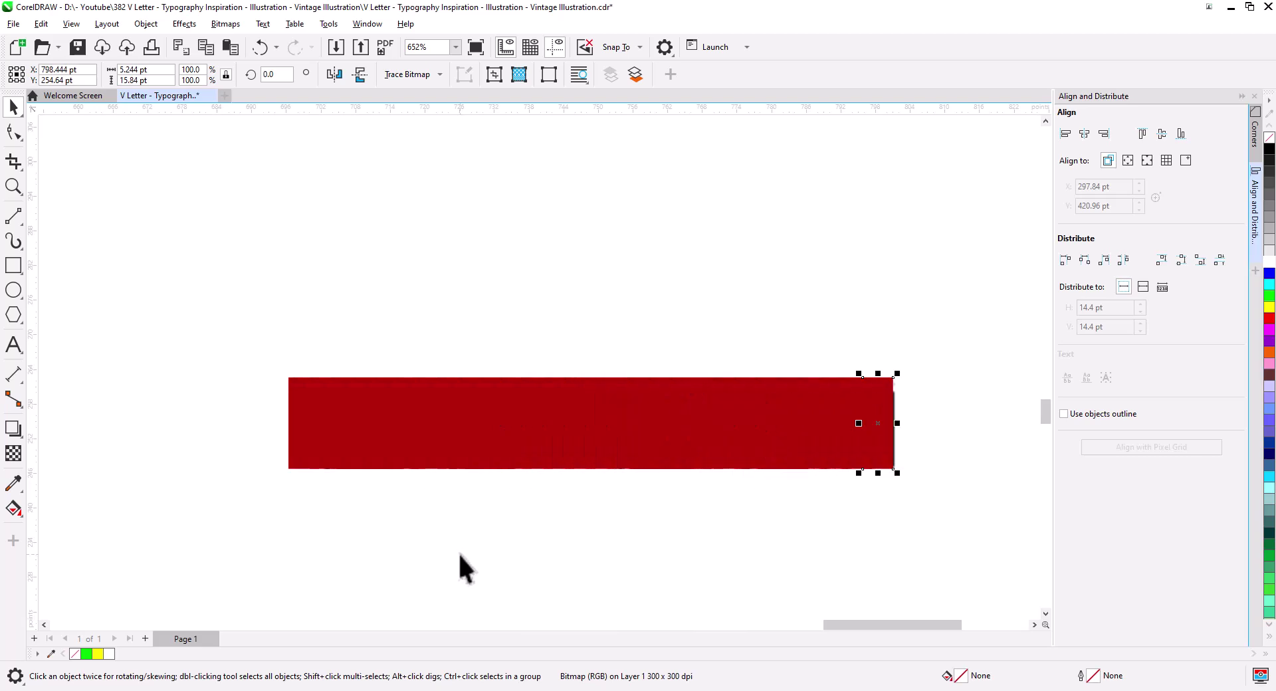
# - Align the last red sliver to the right edge of the band behind it
pyautogui.moveTo(906, 463); pyautogui.dragTo(864, 464)
pyautogui.keyDown('shift'); pyautogui.click(894, 439); pyautogui.keyUp('shift')
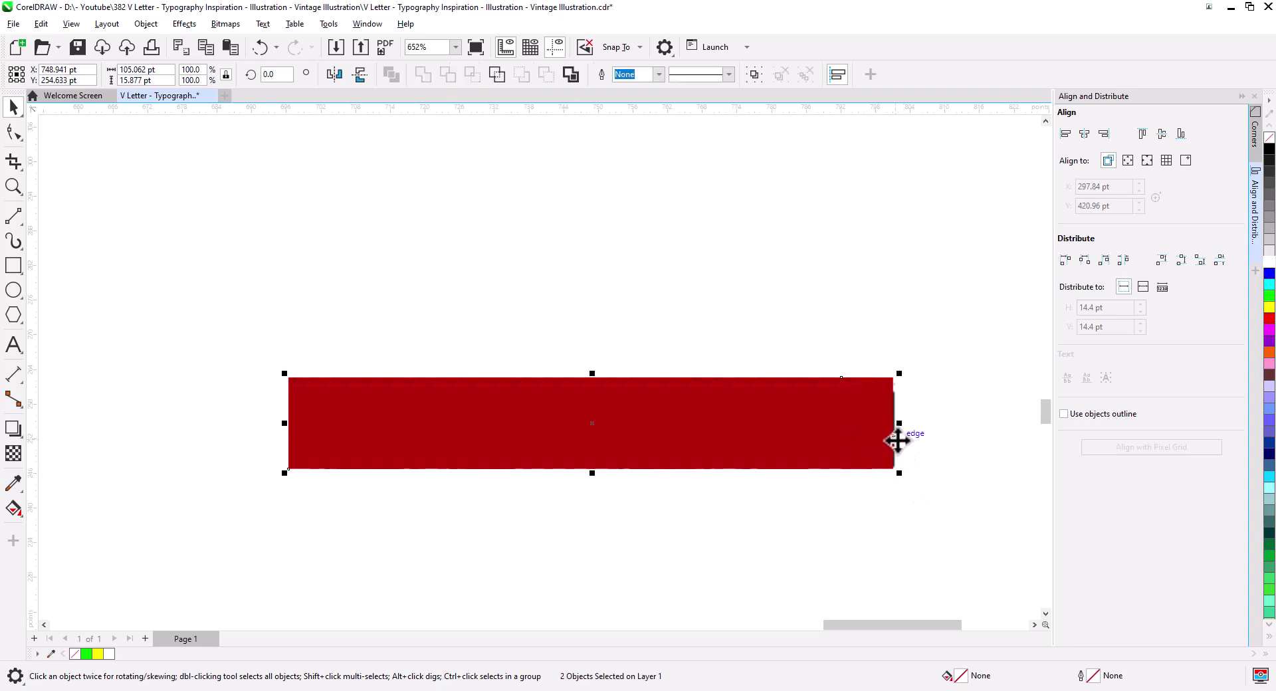
pyautogui.click(1105, 136)
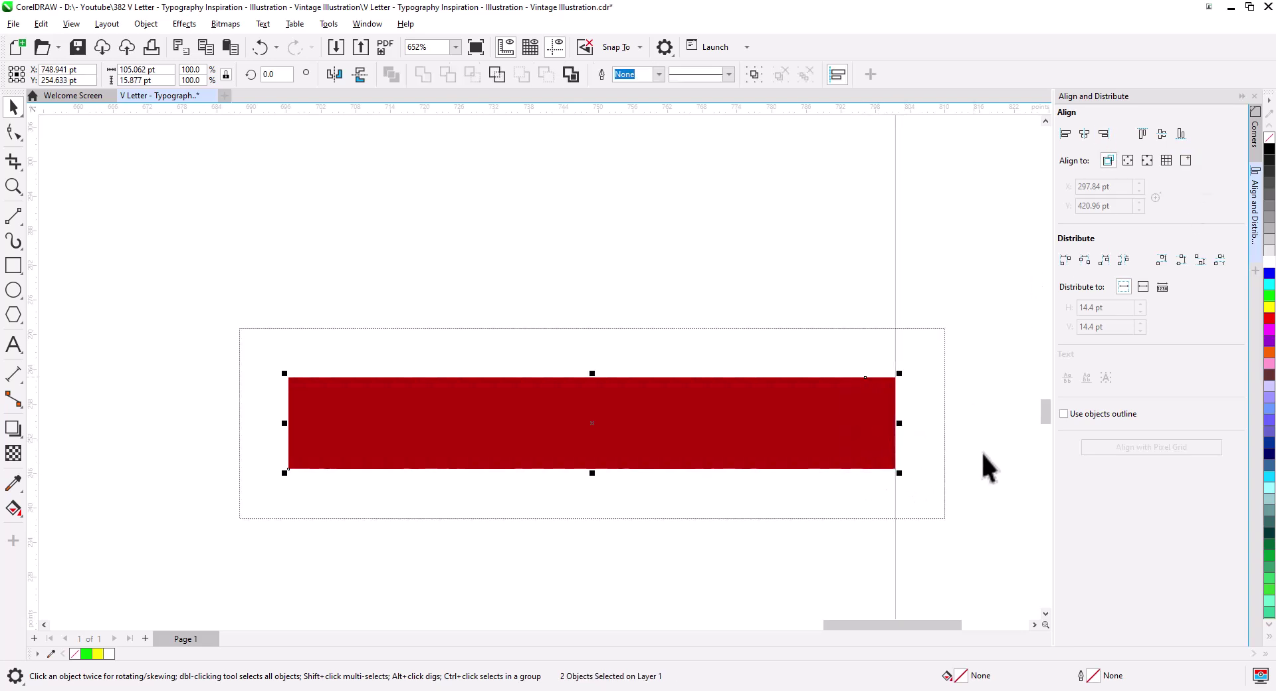
# - Convert all the red slivers together with the band behind them to one 300 dpi bitmap
pyautogui.moveTo(964, 530); pyautogui.dragTo(461, 389)
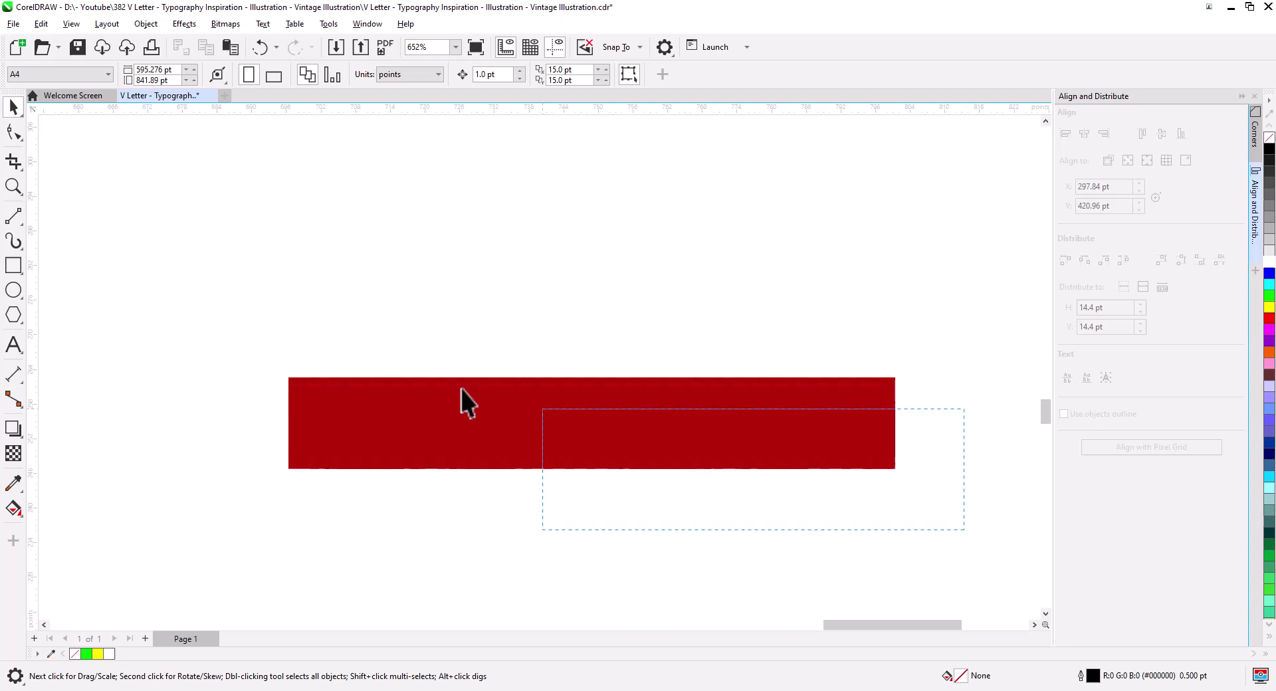
pyautogui.click(226, 24)
pyautogui.click(251, 48)
pyautogui.click(652, 425)
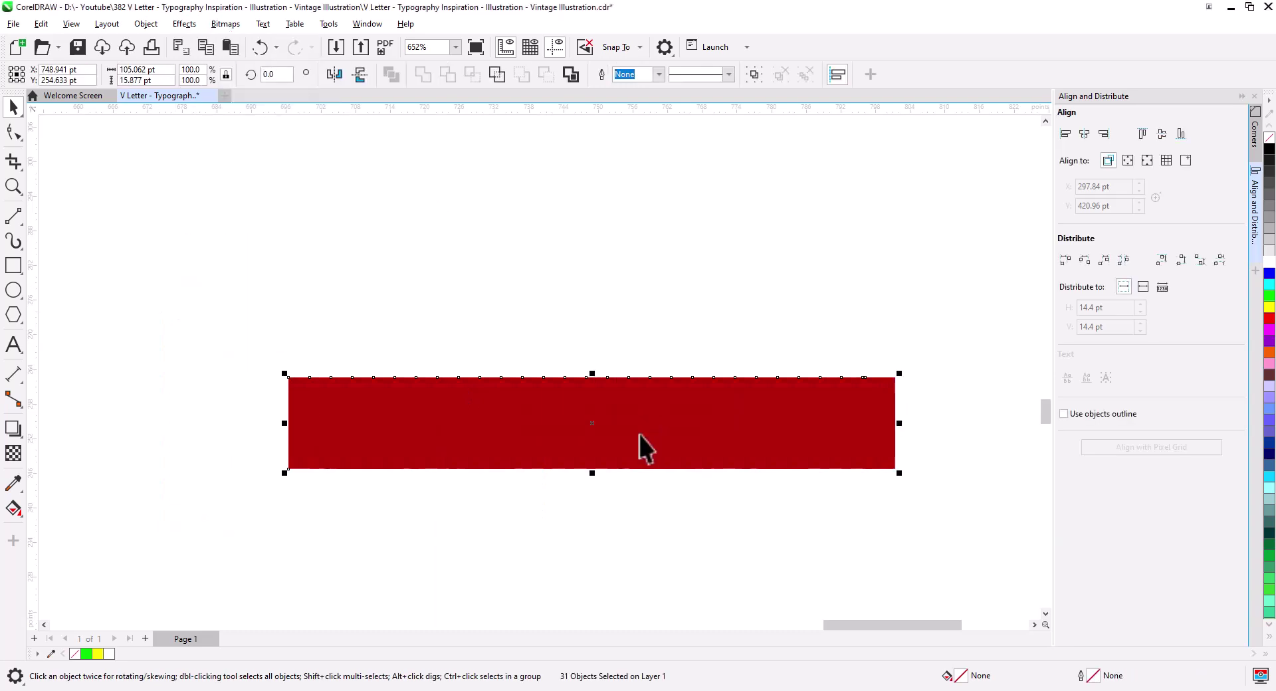
pyautogui.click(654, 535)
pyautogui.click(621, 445)
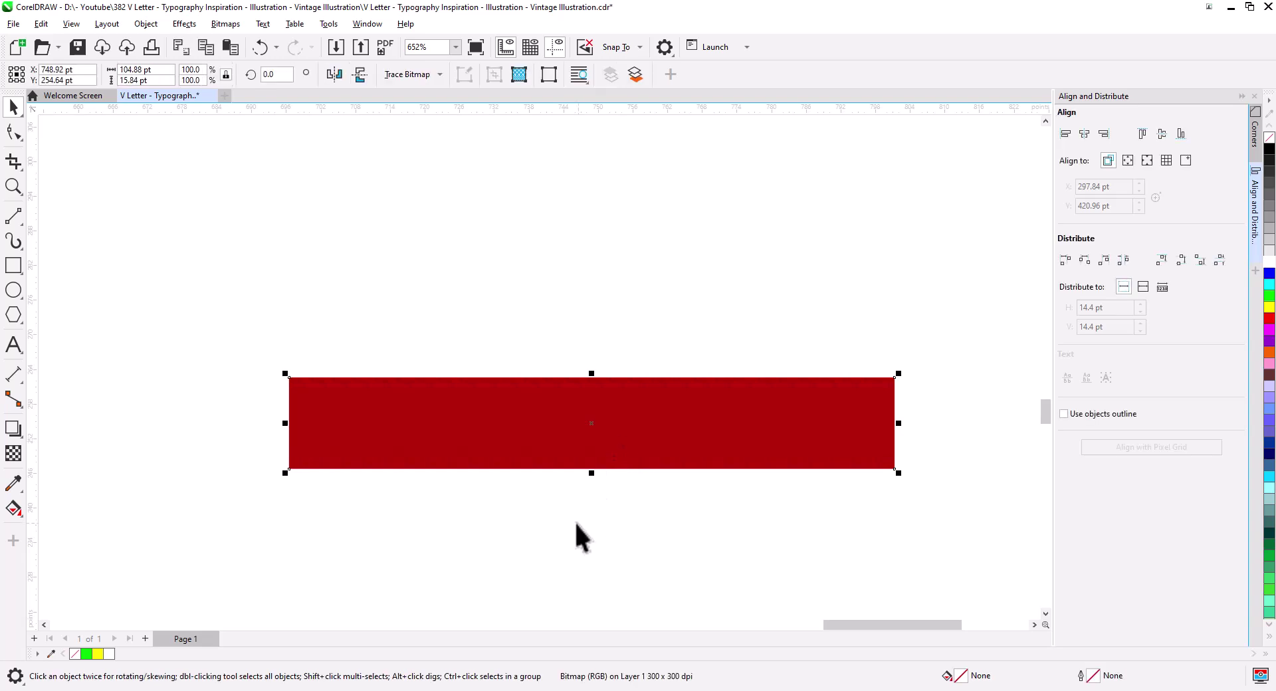
# - Move the red band onto the lower end of the letter's front right flap and align it with the flap's centre and bottom edge
pyautogui.scroll(-2, 558, 520)
pyautogui.moveTo(485, 520); pyautogui.dragTo(188, 258)
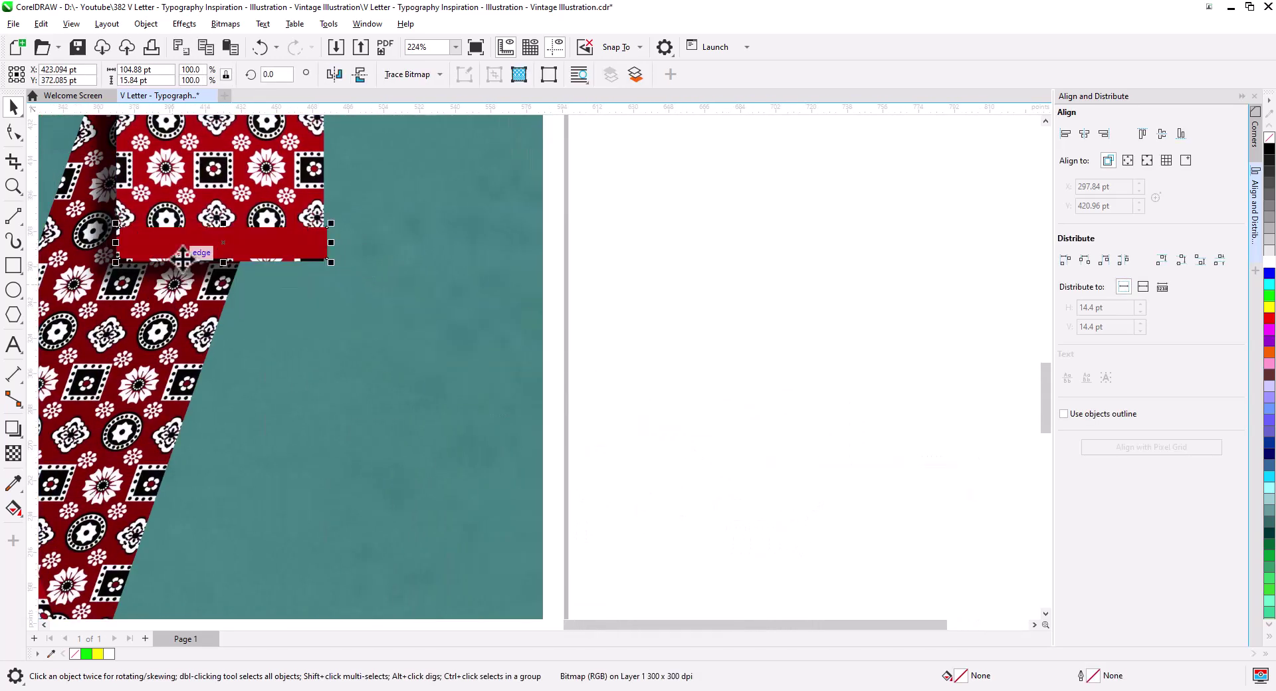
pyautogui.scroll(3, 199, 253)
pyautogui.moveTo(266, 300); pyautogui.dragTo(432, 379)
pyautogui.keyDown('shift'); pyautogui.click(423, 282); pyautogui.keyUp('shift')
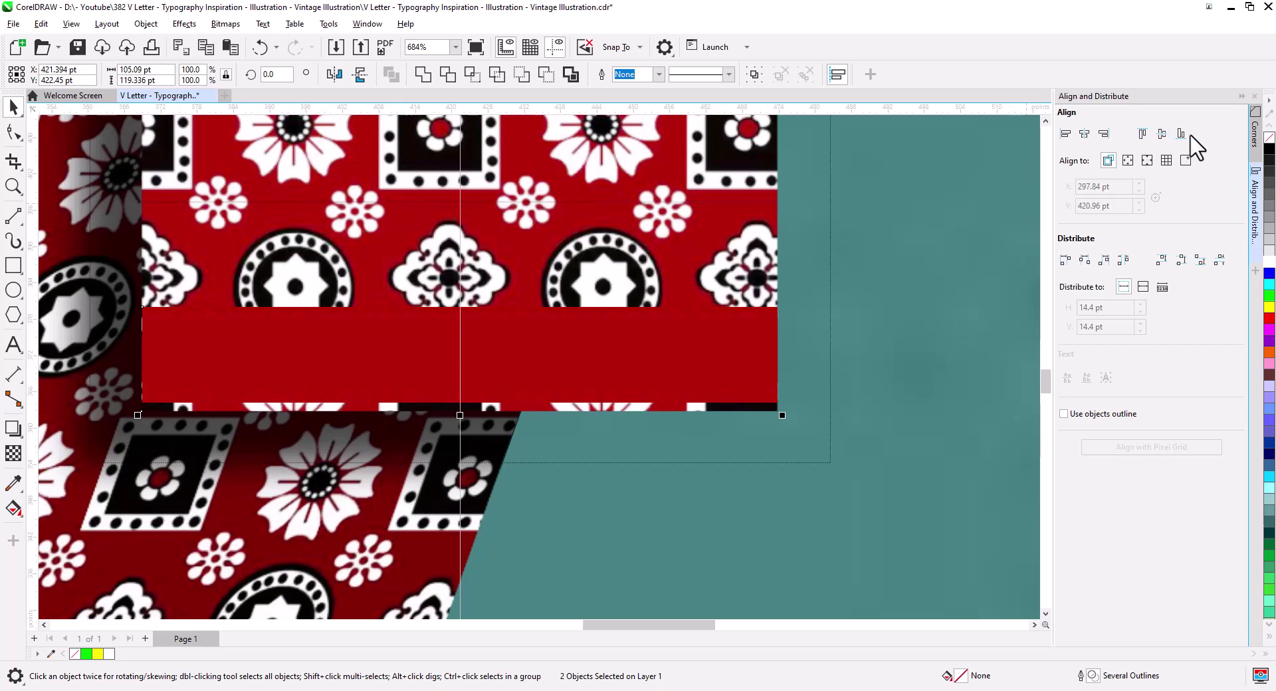
pyautogui.click(1181, 134)
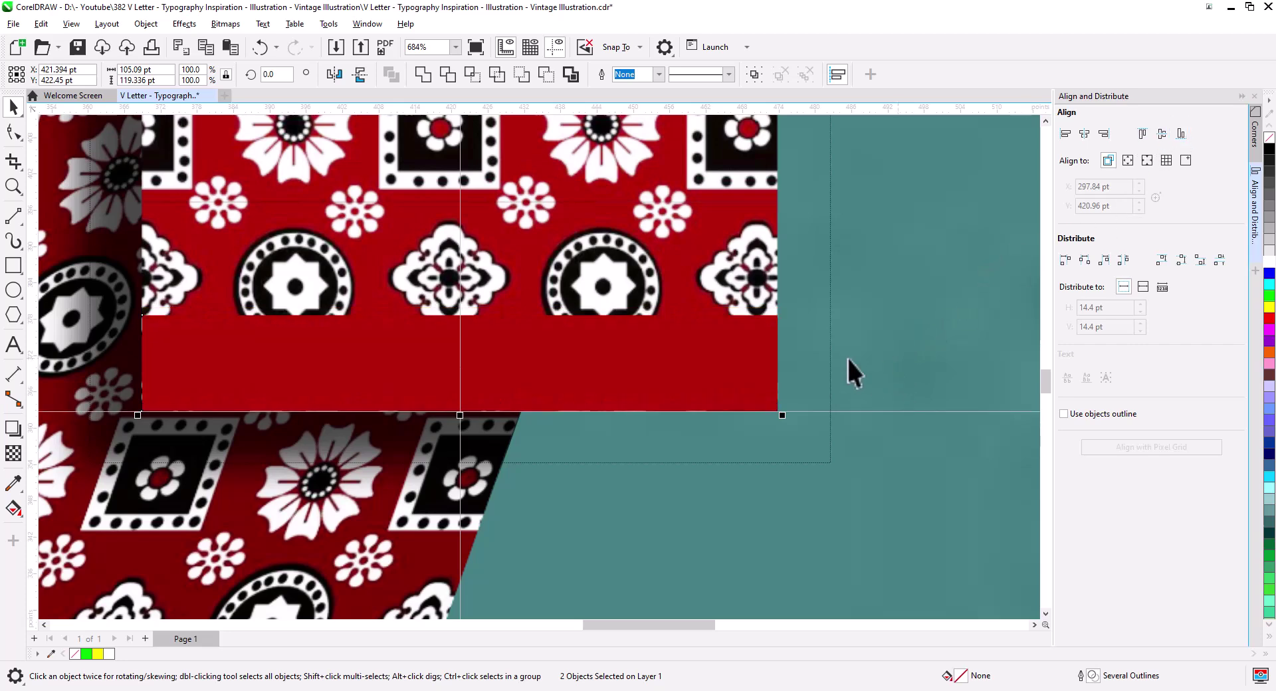
pyautogui.click(570, 413)
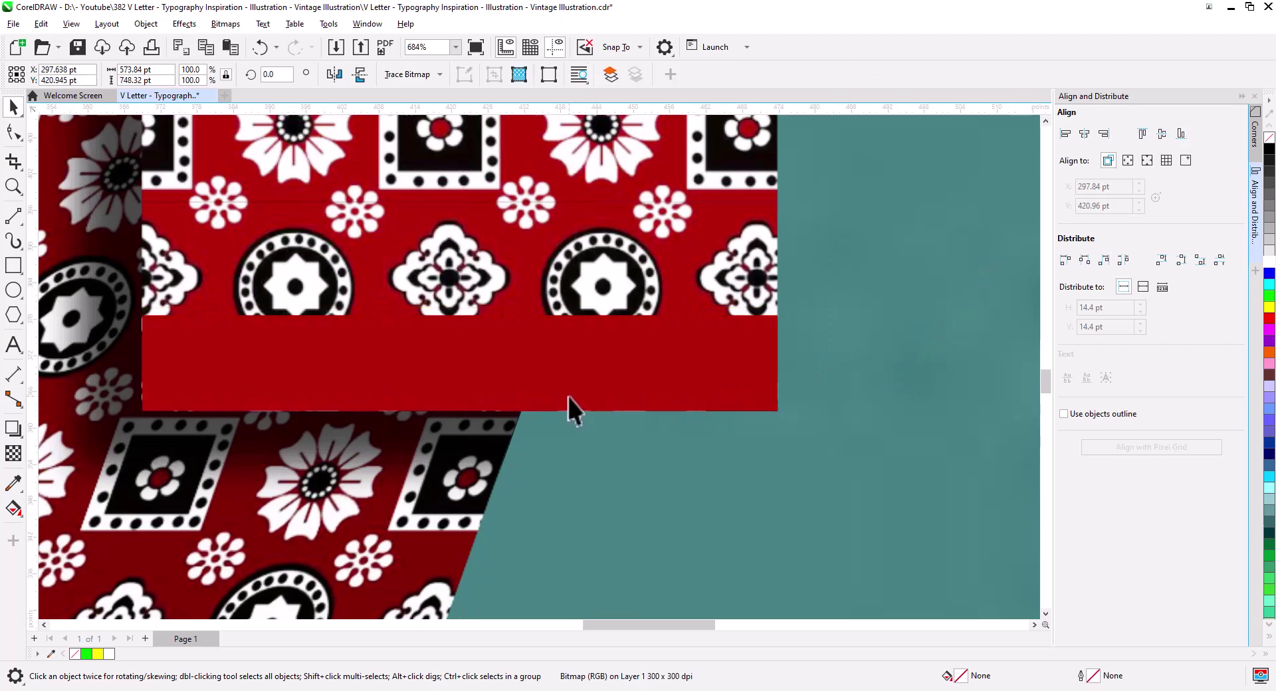
pyautogui.click(395, 376)
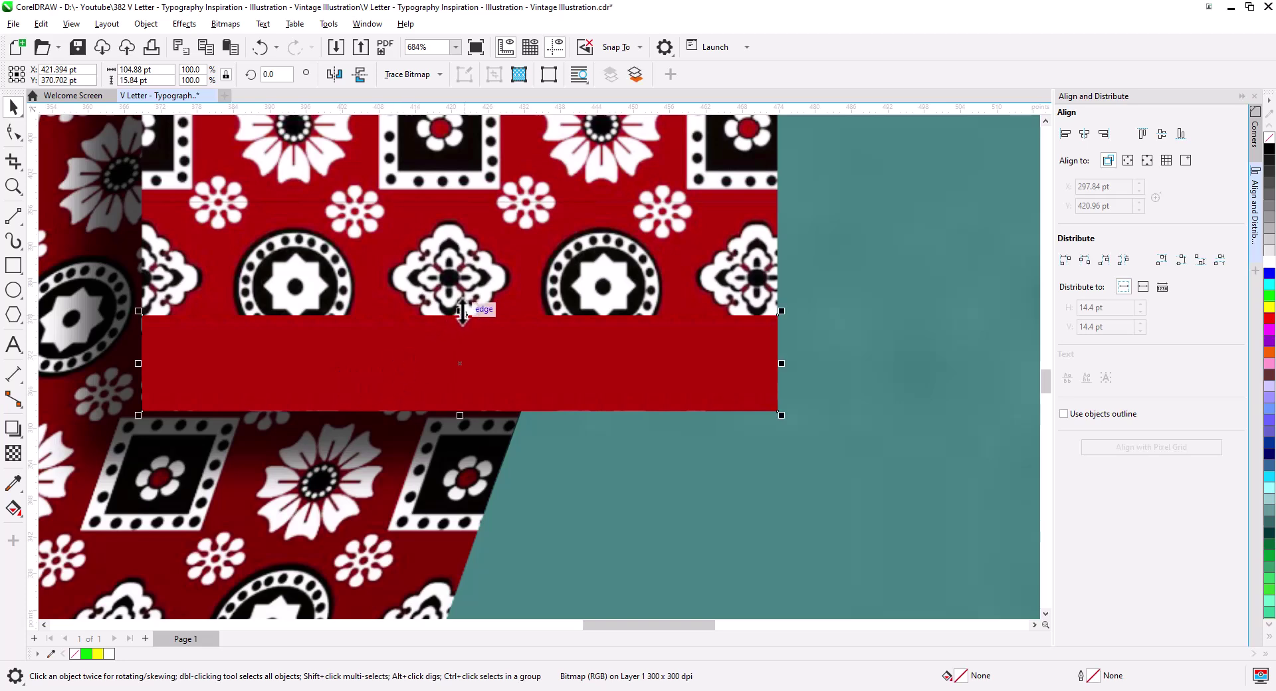
# - Reduce the red band's height to about 13.1 pt and lower it slightly past the front right flap's bottom edge
pyautogui.moveTo(460, 311); pyautogui.dragTo(486, 394)
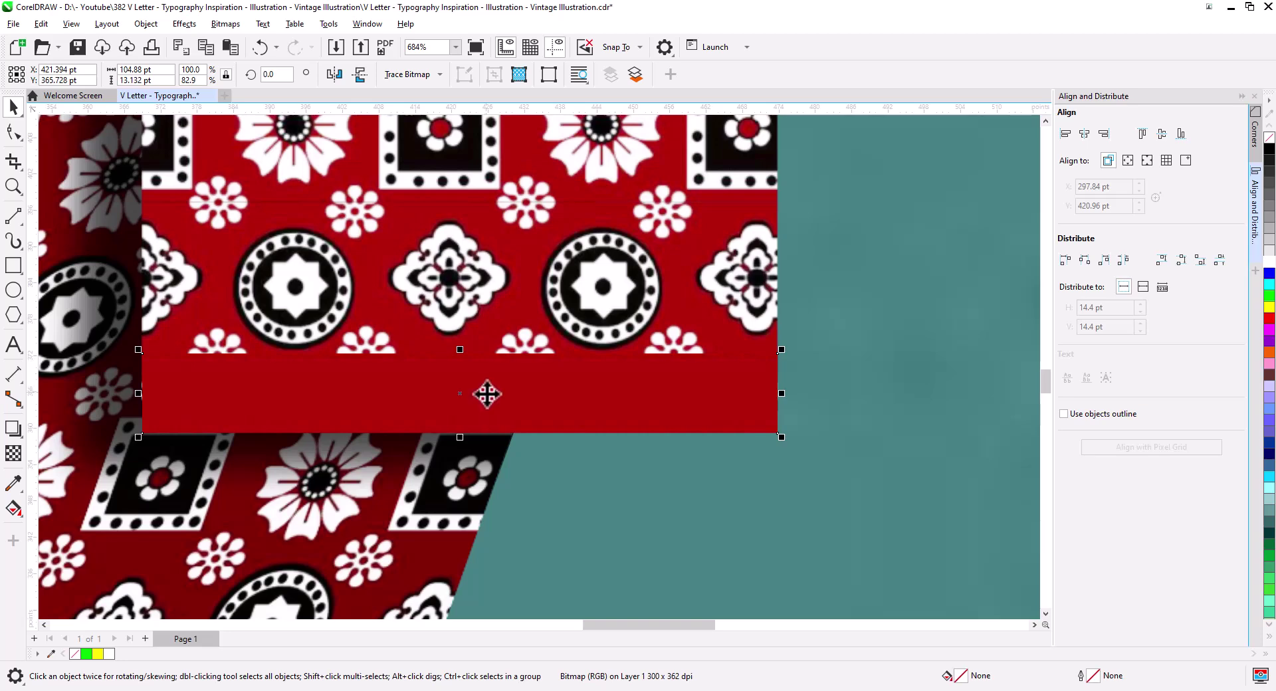
pyautogui.scroll(-5, 505, 416)
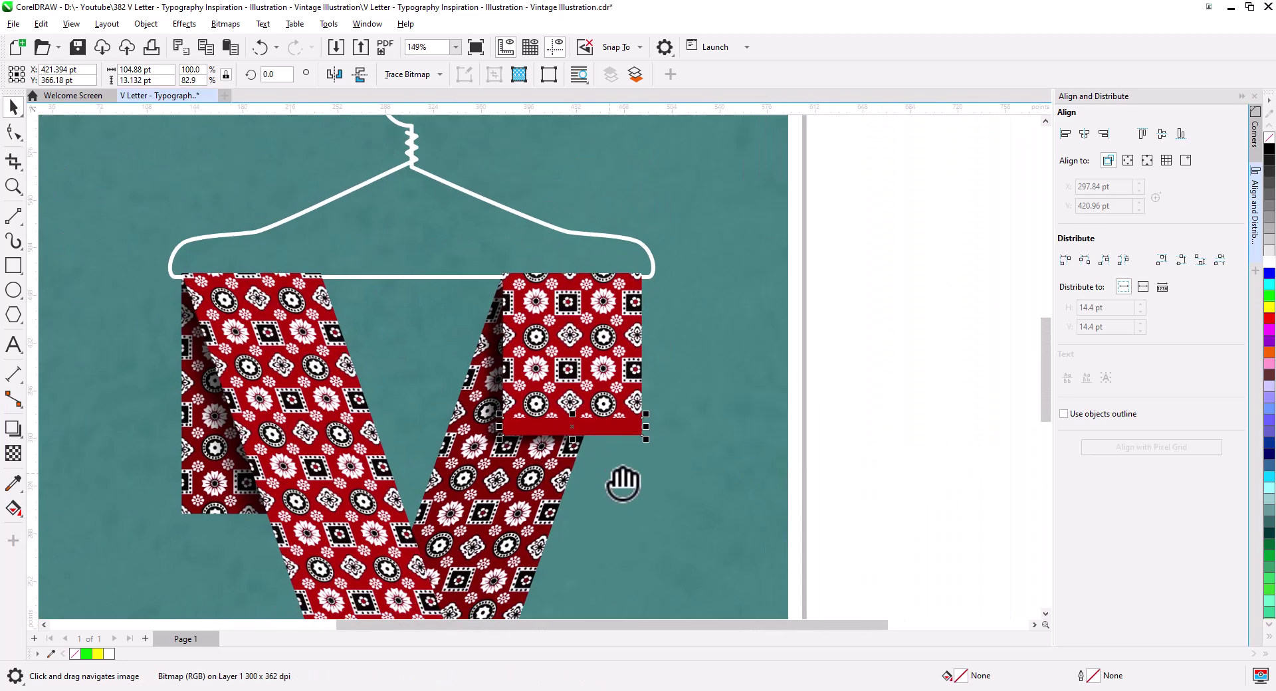
pyautogui.moveTo(623, 483); pyautogui.dragTo(724, 436)
pyautogui.click(842, 422)
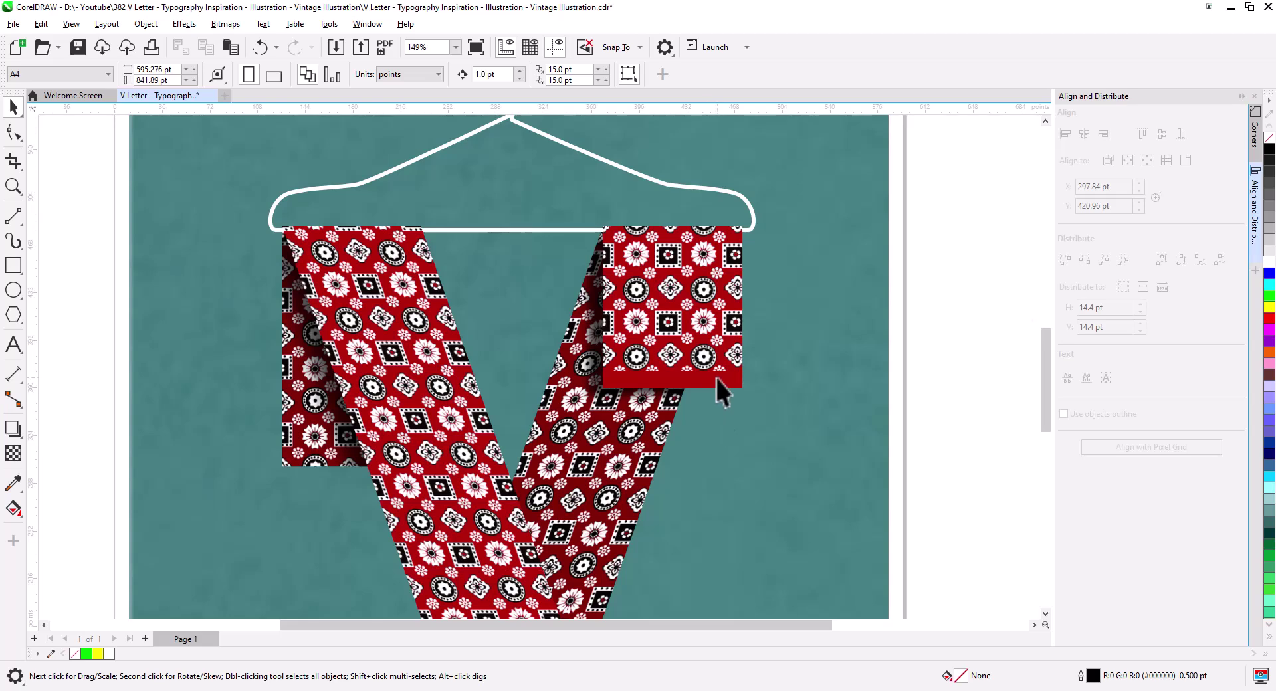
# - Copy the red band to the lower end of the left back flap and align it to that flap's left edge
pyautogui.moveTo(720, 379); pyautogui.dragTo(406, 466)
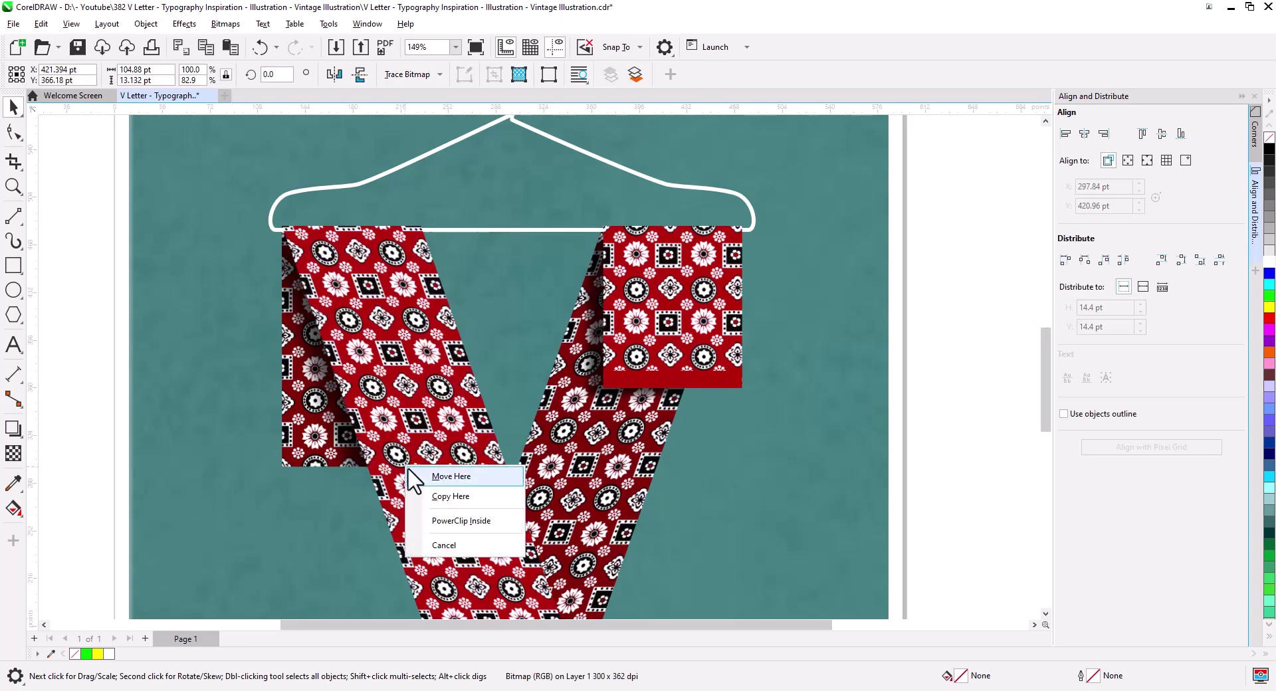
pyautogui.click(451, 496)
pyautogui.scroll(5, 308, 486)
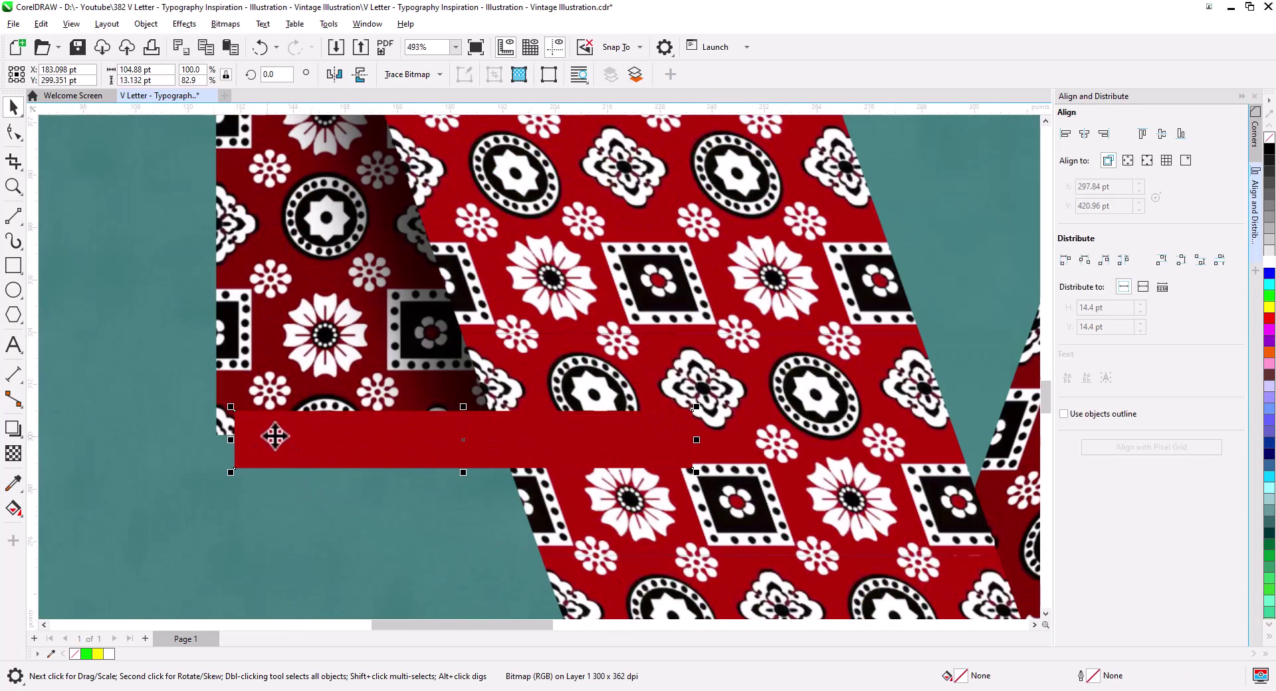
pyautogui.moveTo(332, 408); pyautogui.dragTo(307, 392)
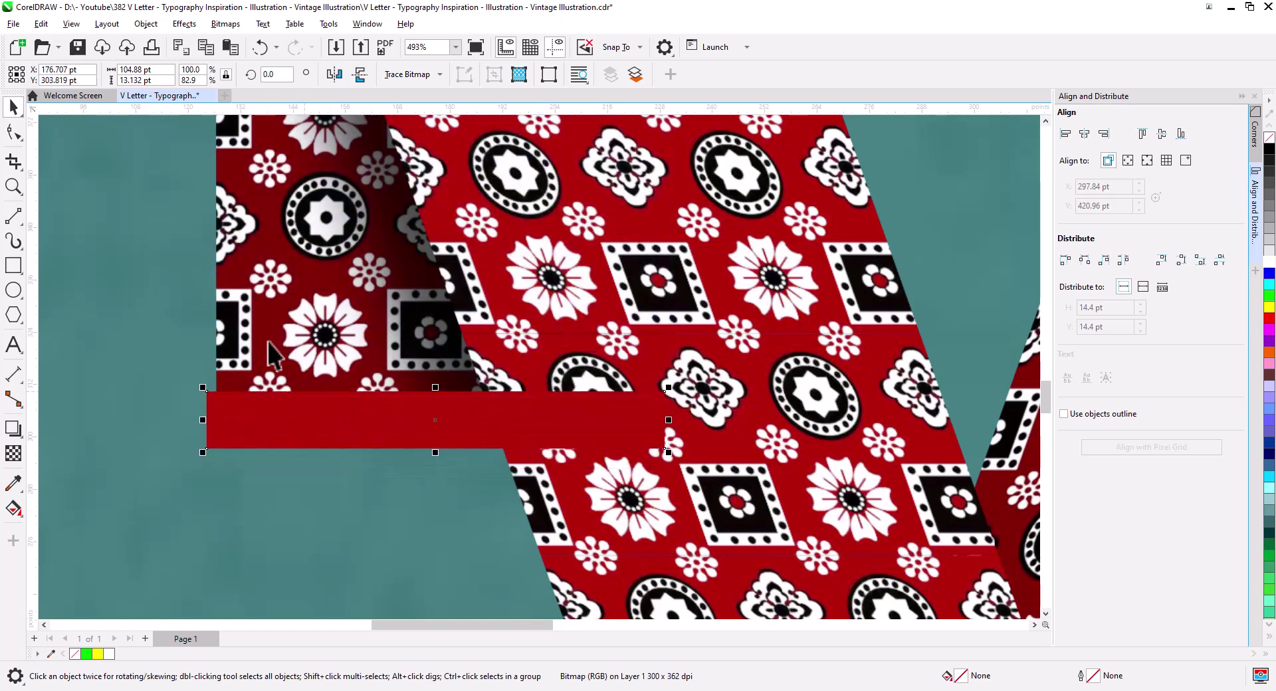
pyautogui.click(1066, 133)
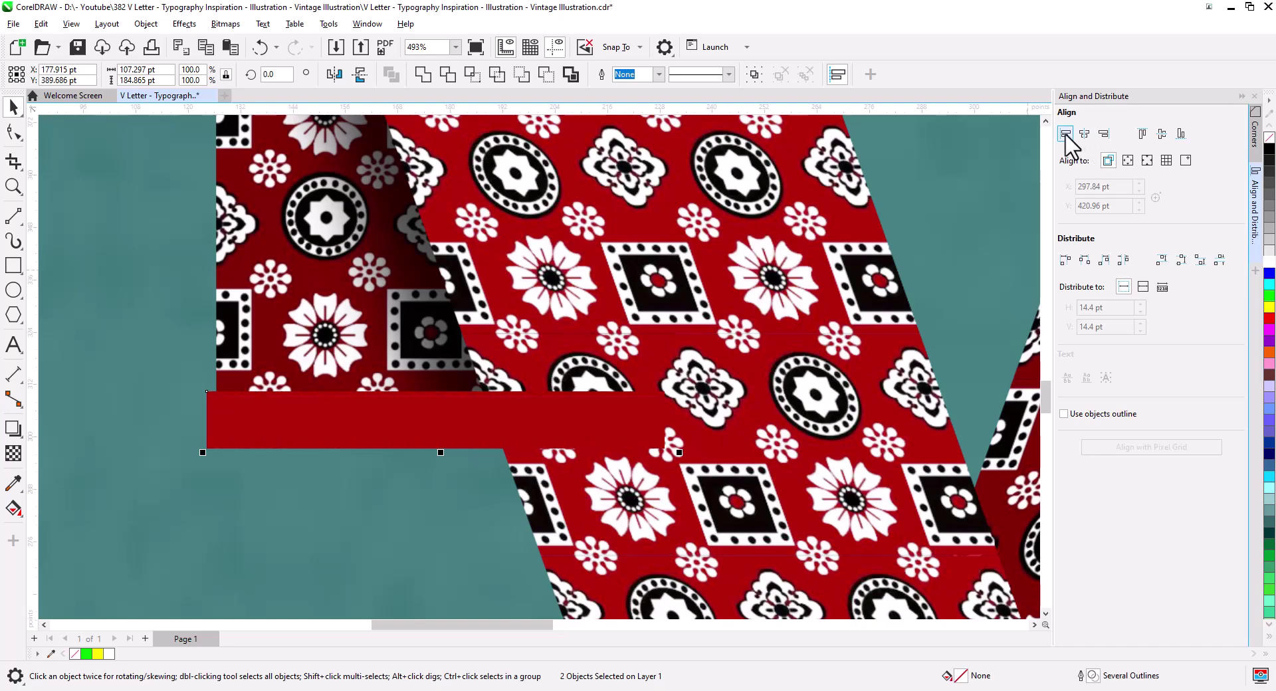
pyautogui.click(148, 356)
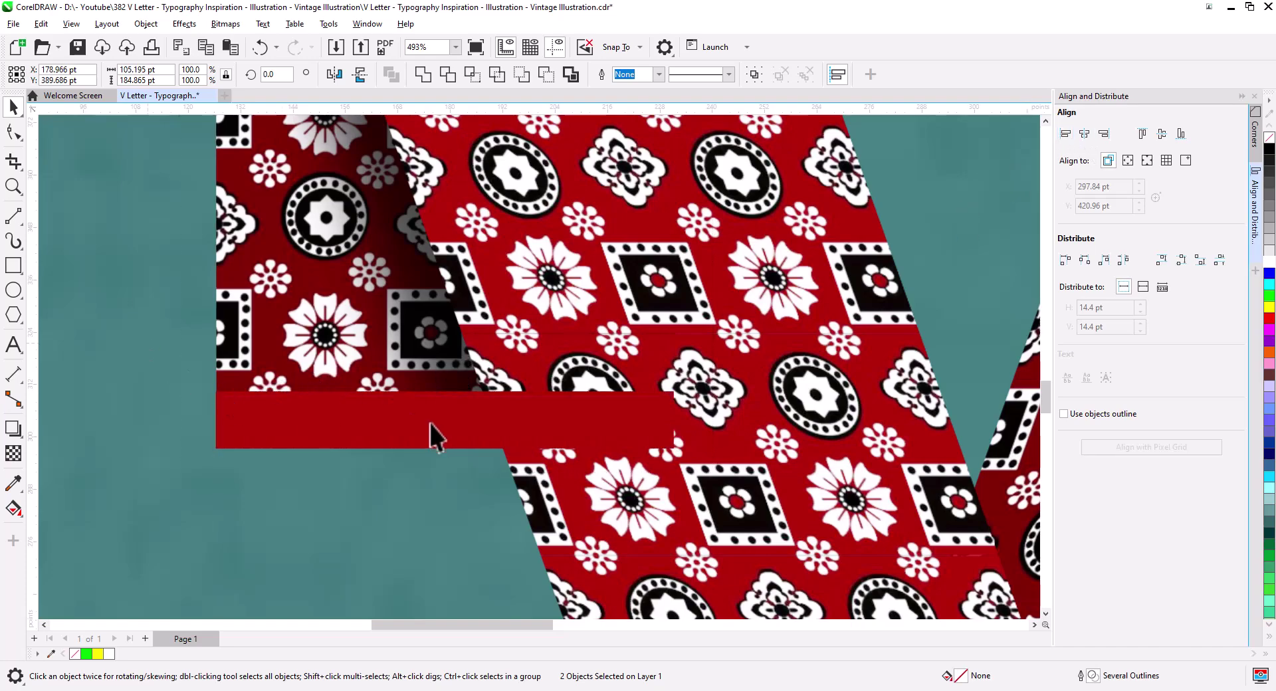
# - Bring the letter's front diagonal ribbon to the front of the page, above the copied red band
pyautogui.scroll(-3, 433, 433)
pyautogui.scroll(-2, 518, 439)
pyautogui.click(535, 453)
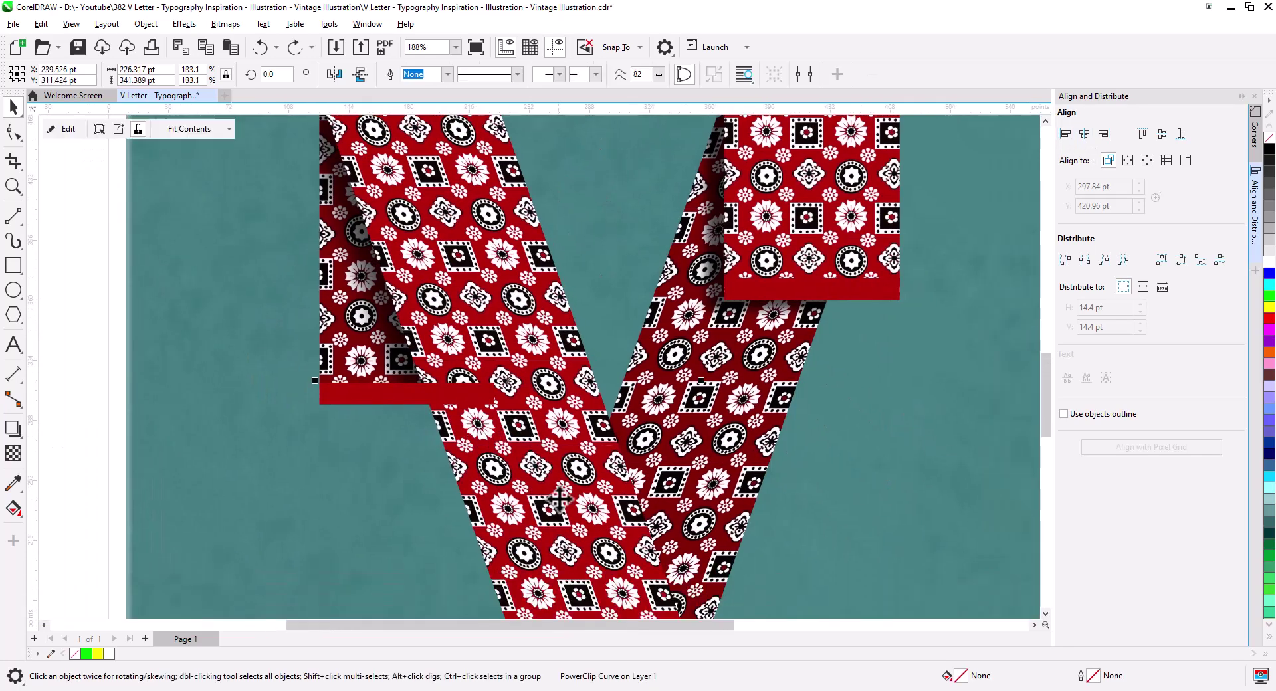
pyautogui.rightClick(559, 502)
pyautogui.moveTo(628, 353)
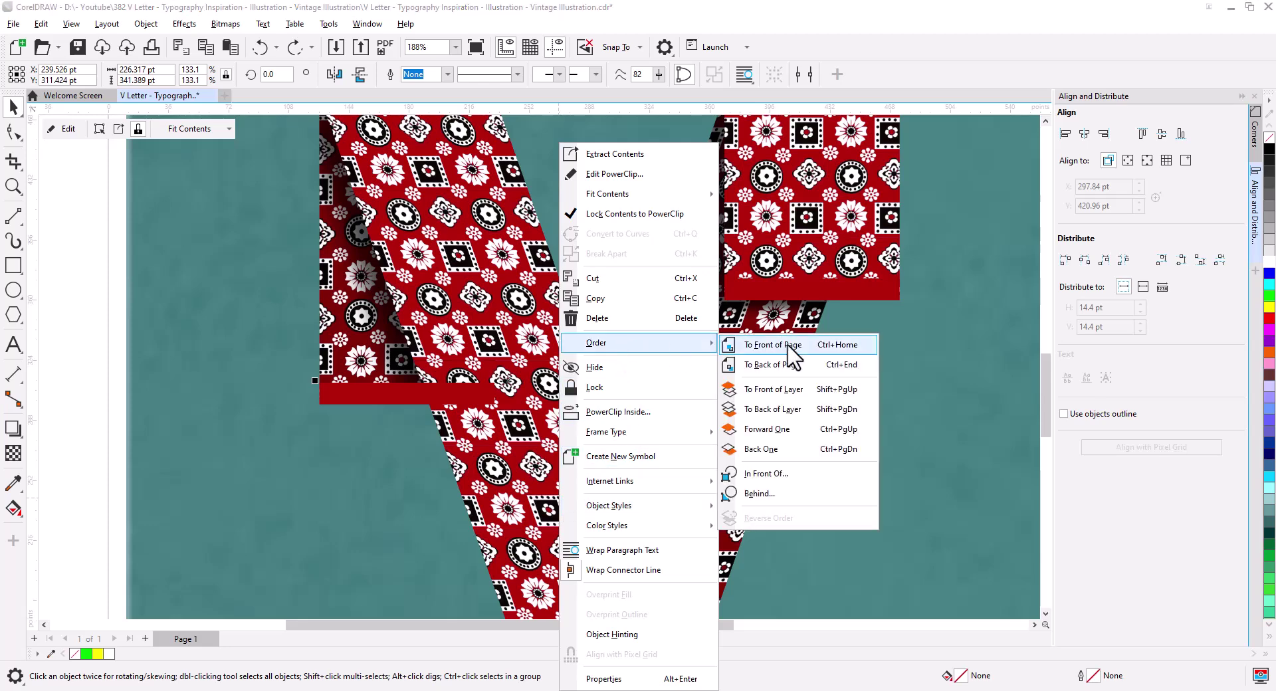
pyautogui.click(741, 345)
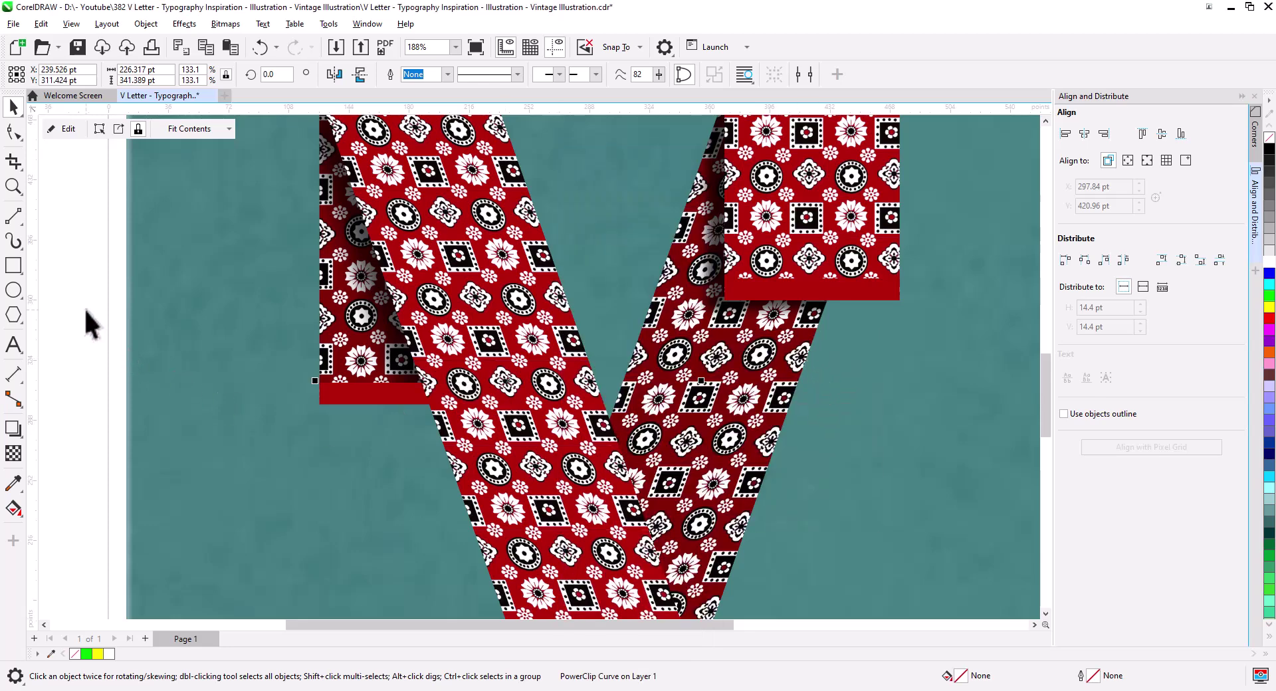
pyautogui.click(122, 356)
# - PowerClip the copied red band inside the left back flap
pyautogui.click(366, 392)
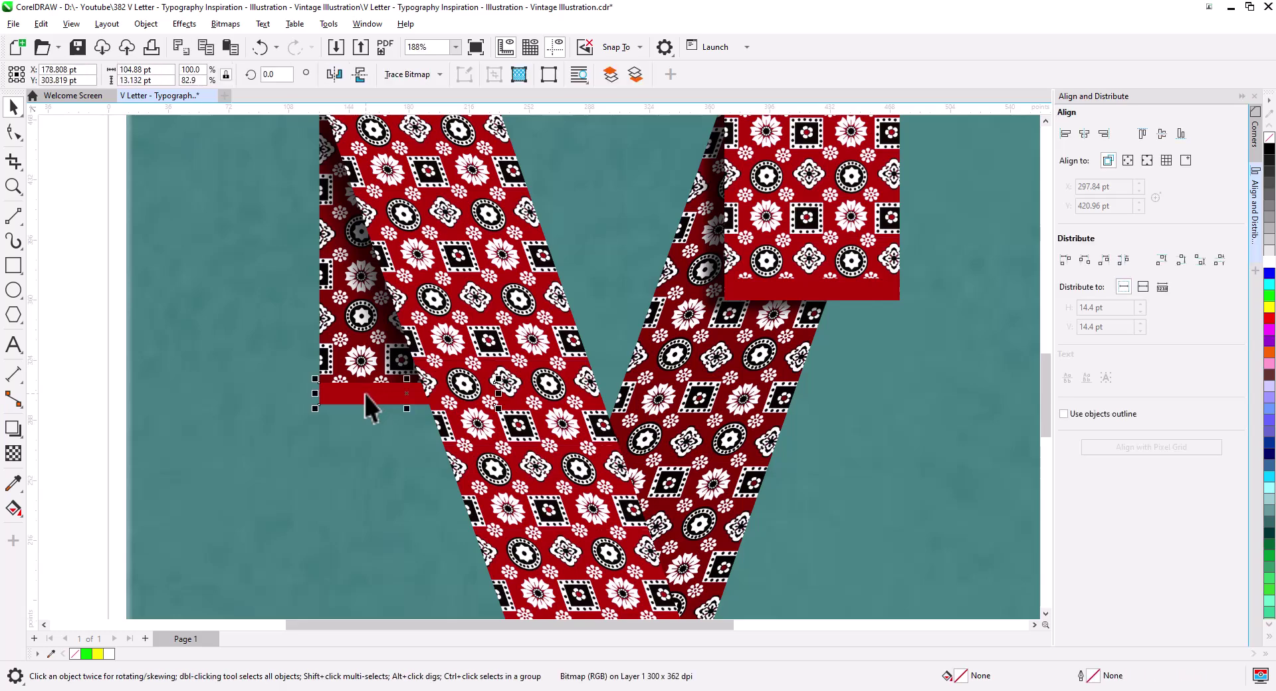
pyautogui.rightClick(366, 394)
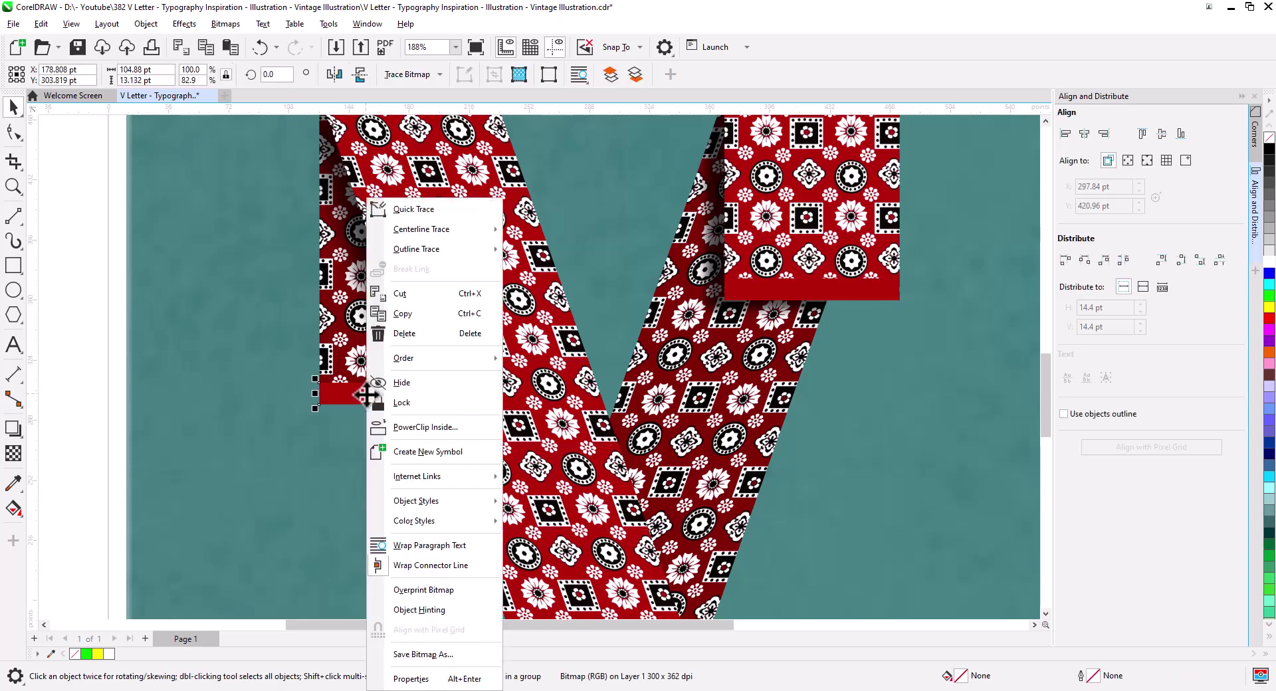
pyautogui.click(399, 428)
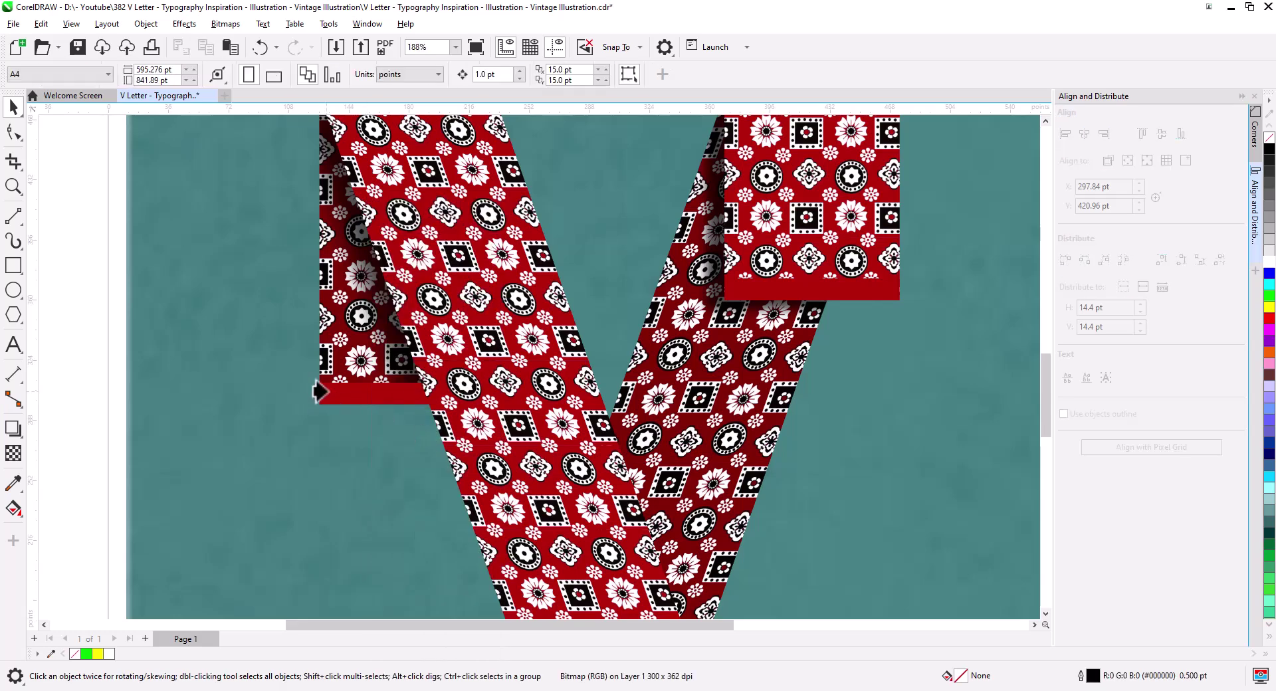
# - Inside the left back flap's PowerClip, bring the shadow rectangle to the front of the layer and finish editing
pyautogui.click(324, 368)
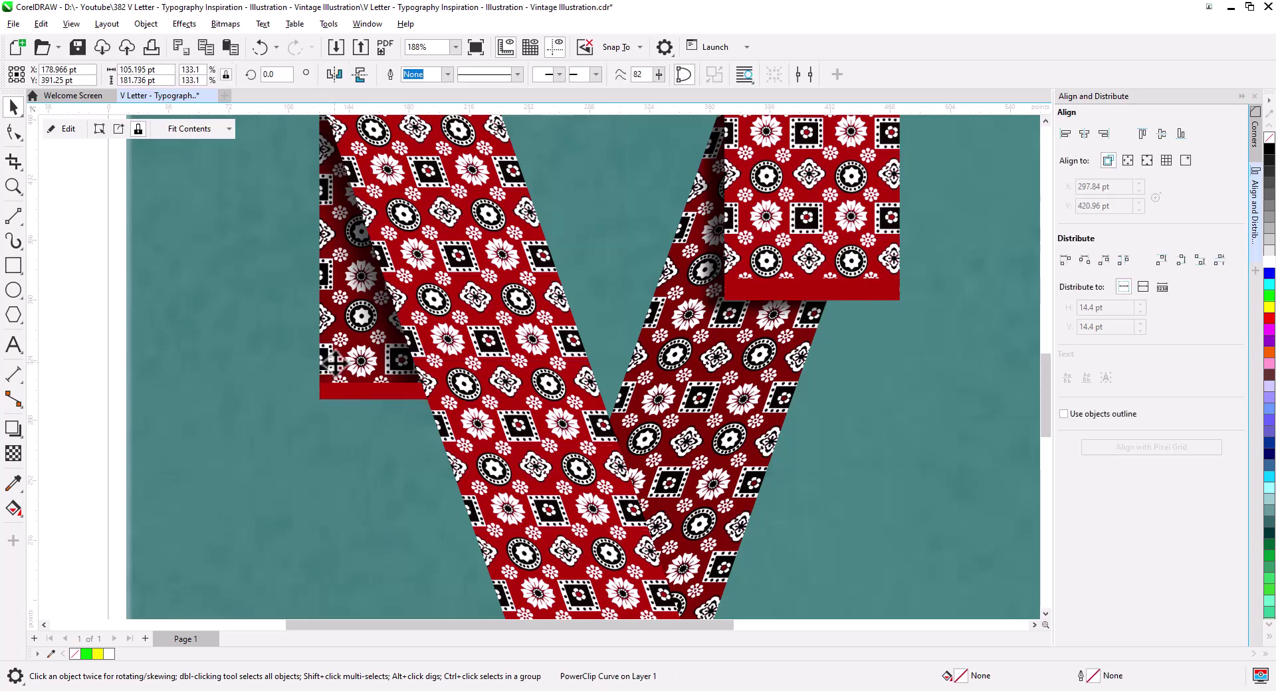
pyautogui.click(68, 129)
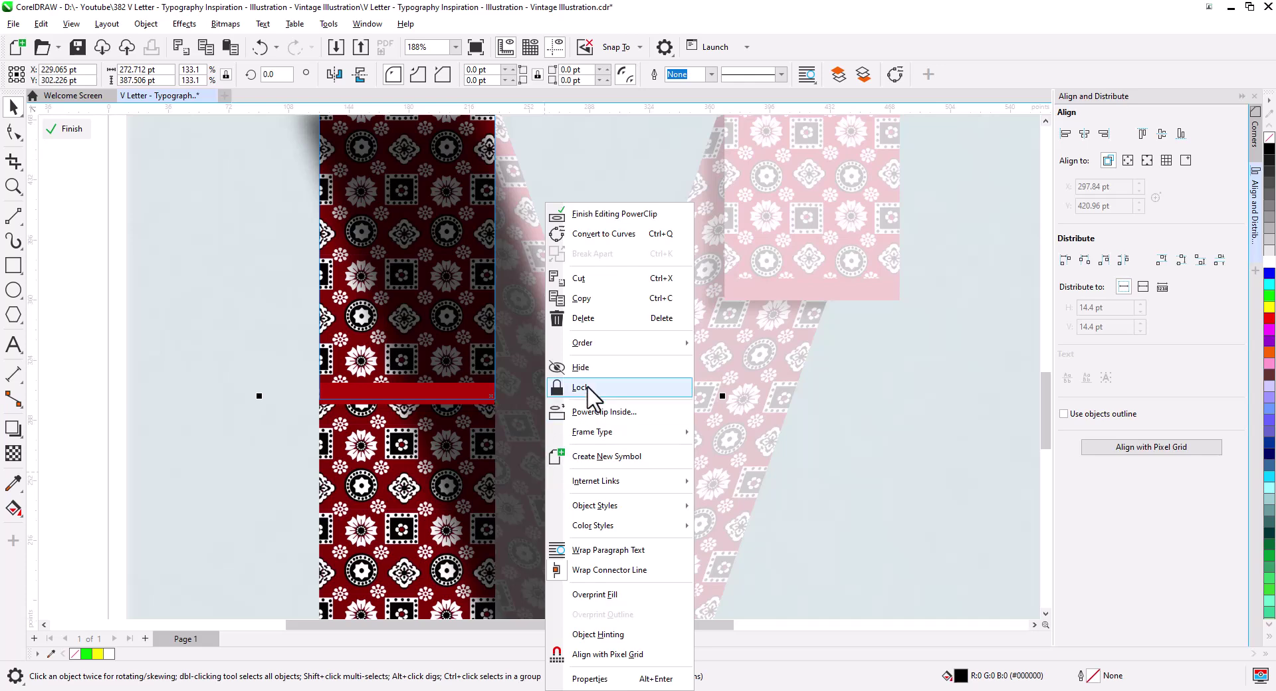
pyautogui.moveTo(593, 344)
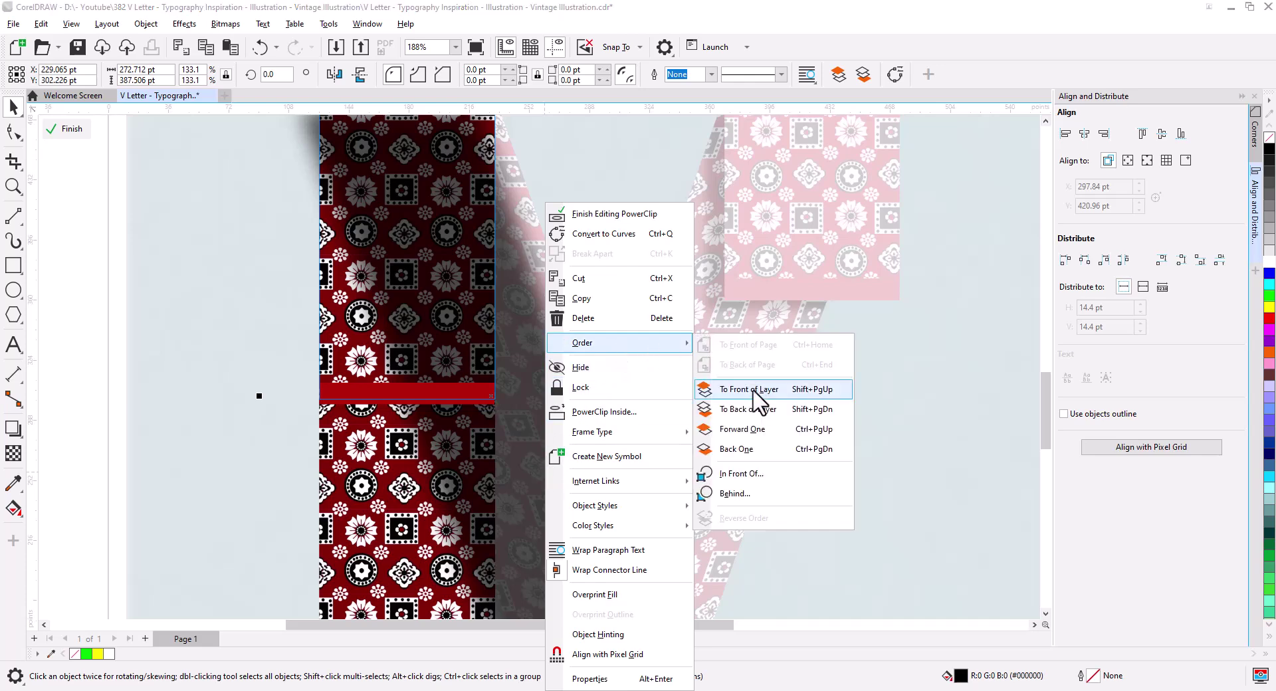
pyautogui.click(754, 392)
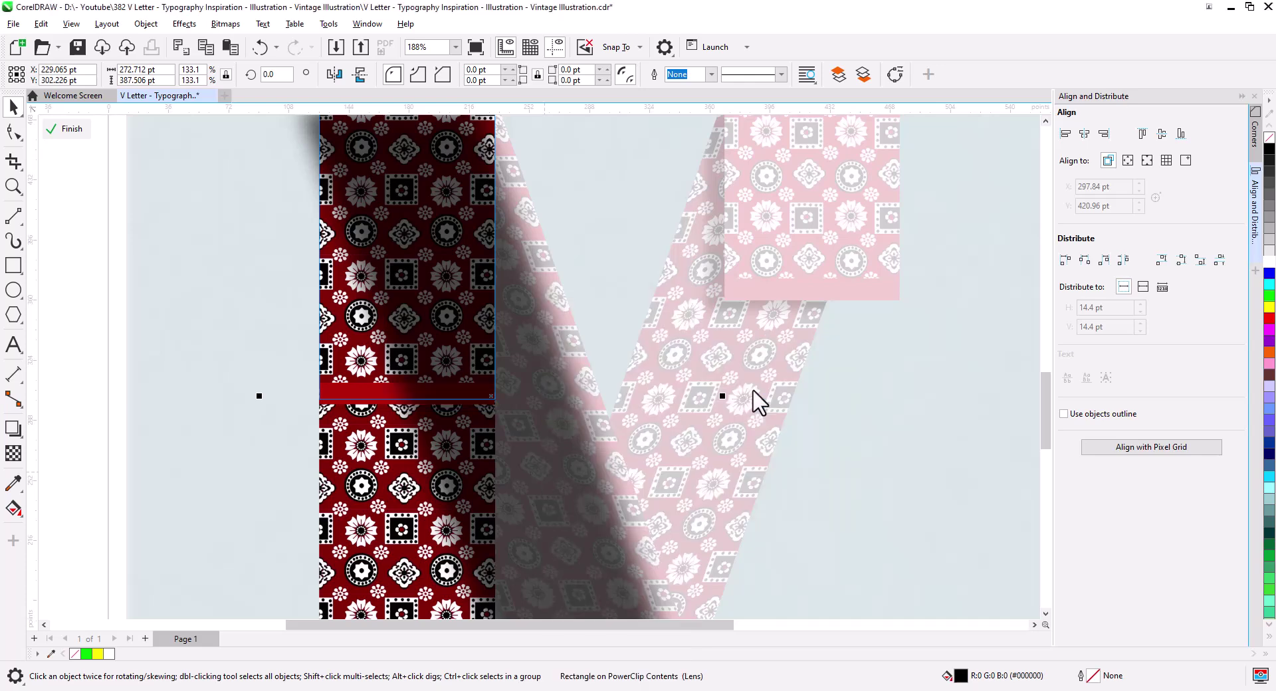
pyautogui.click(65, 129)
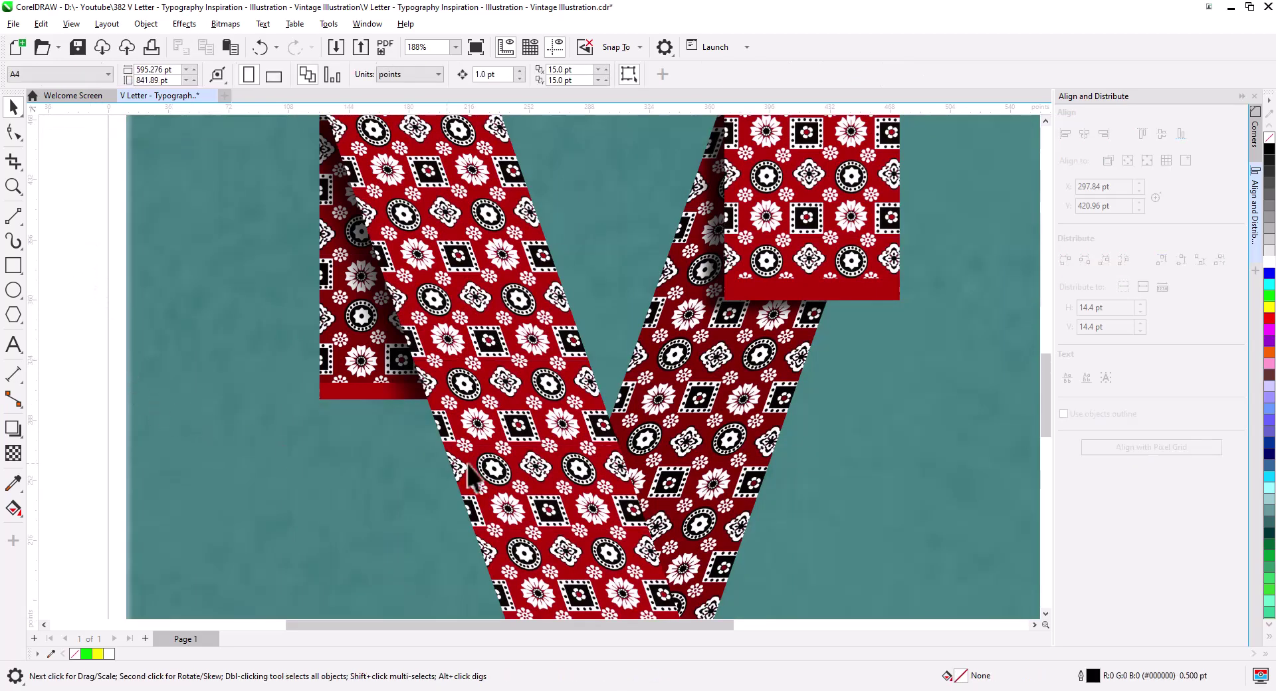
pyautogui.scroll(-4, 520, 420)
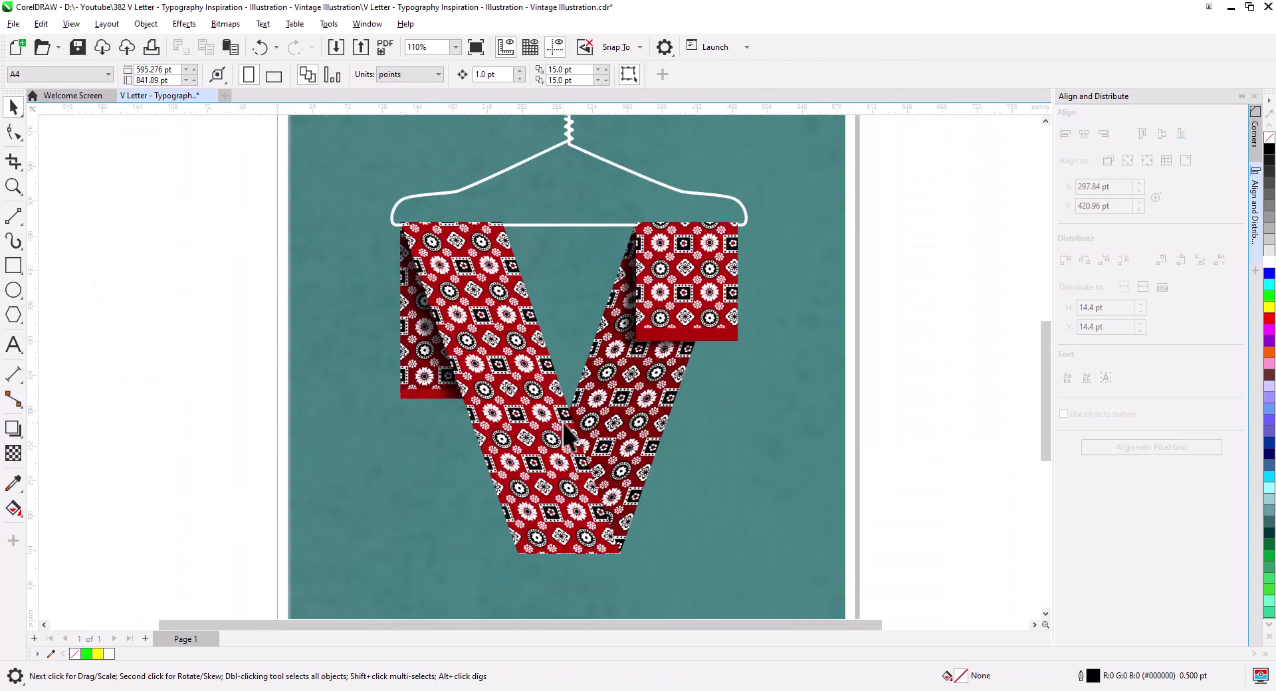
# - Open the PowerClip contents of the letter's left back flap for editing
pyautogui.moveTo(591, 430); pyautogui.dragTo(585, 451)
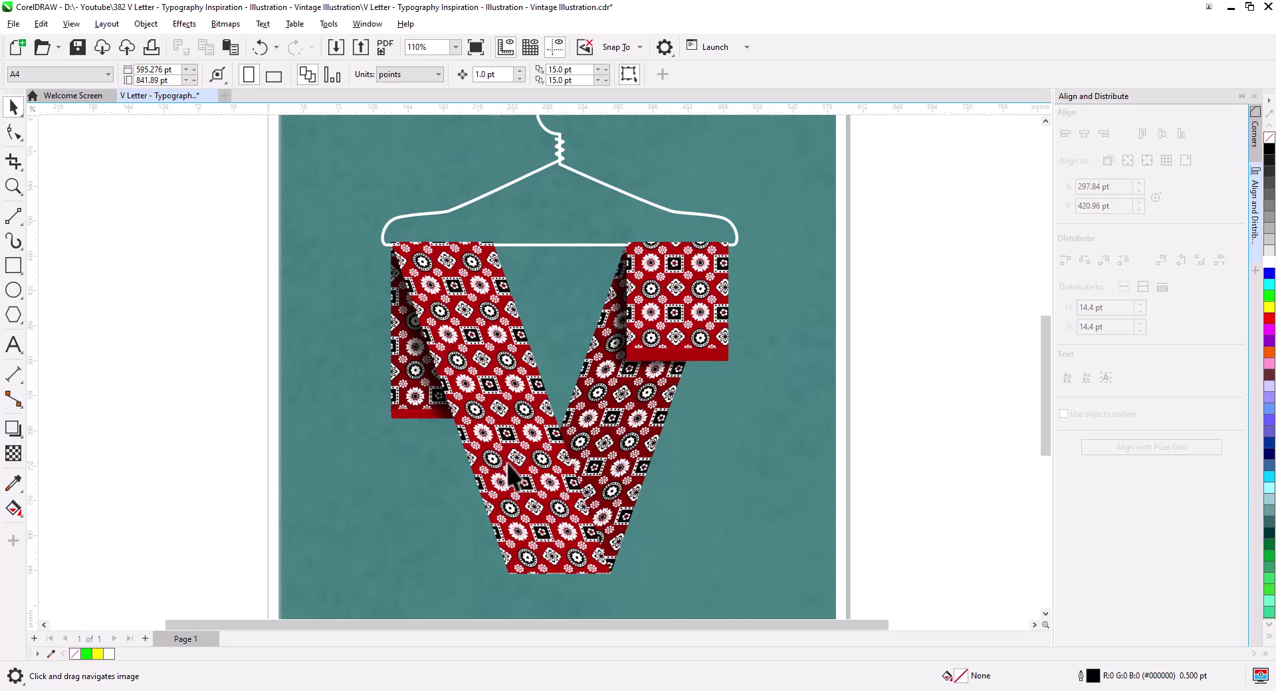
pyautogui.scroll(8, 419, 415)
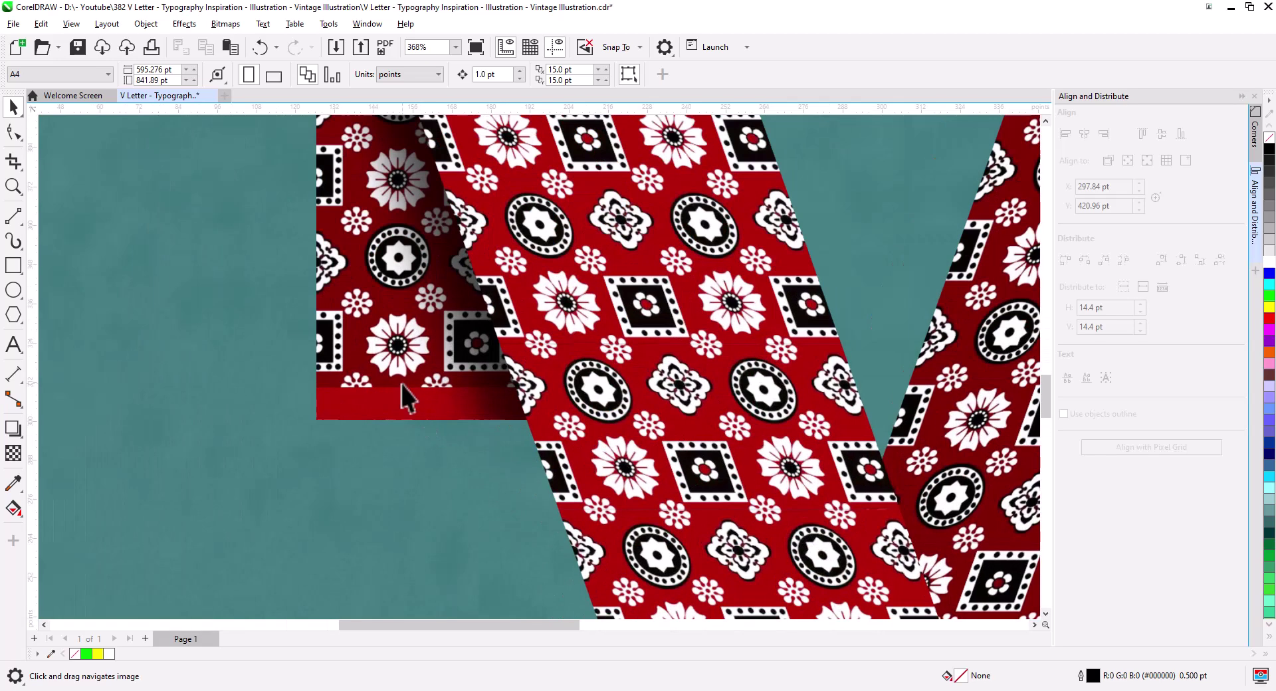
pyautogui.click(307, 322)
pyautogui.click(67, 129)
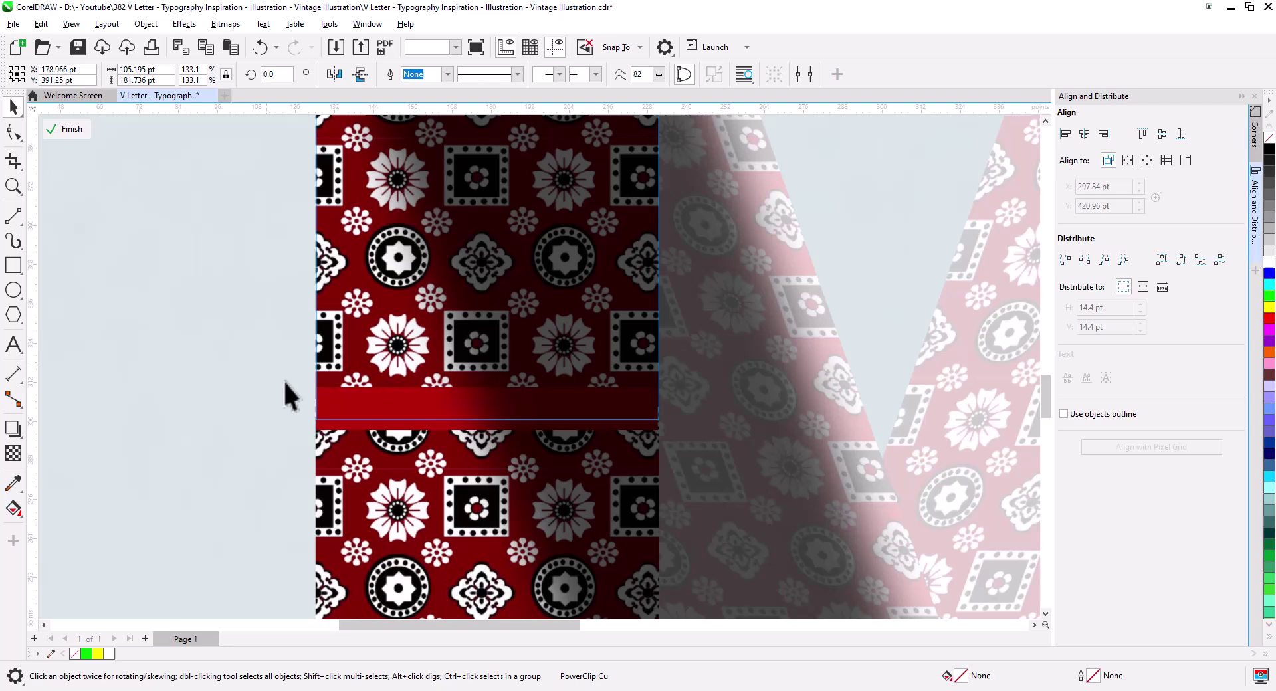
# - Move the red band up about 3 pt to meet the left back flap's lower edge, and finish editing the PowerClip
pyautogui.click(368, 427)
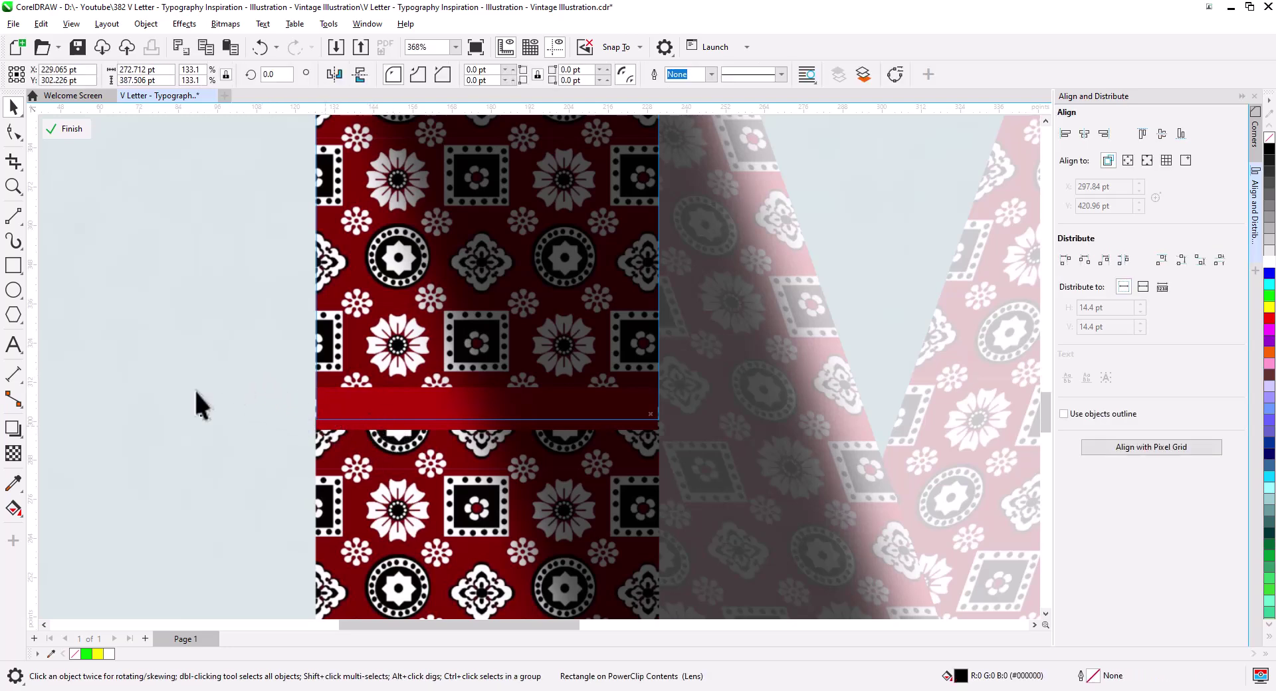
pyautogui.scroll(-2, 235, 398)
pyautogui.scroll(-4, 280, 428)
pyautogui.moveTo(93, 360); pyautogui.dragTo(477, 456)
pyautogui.scroll(4, 365, 426)
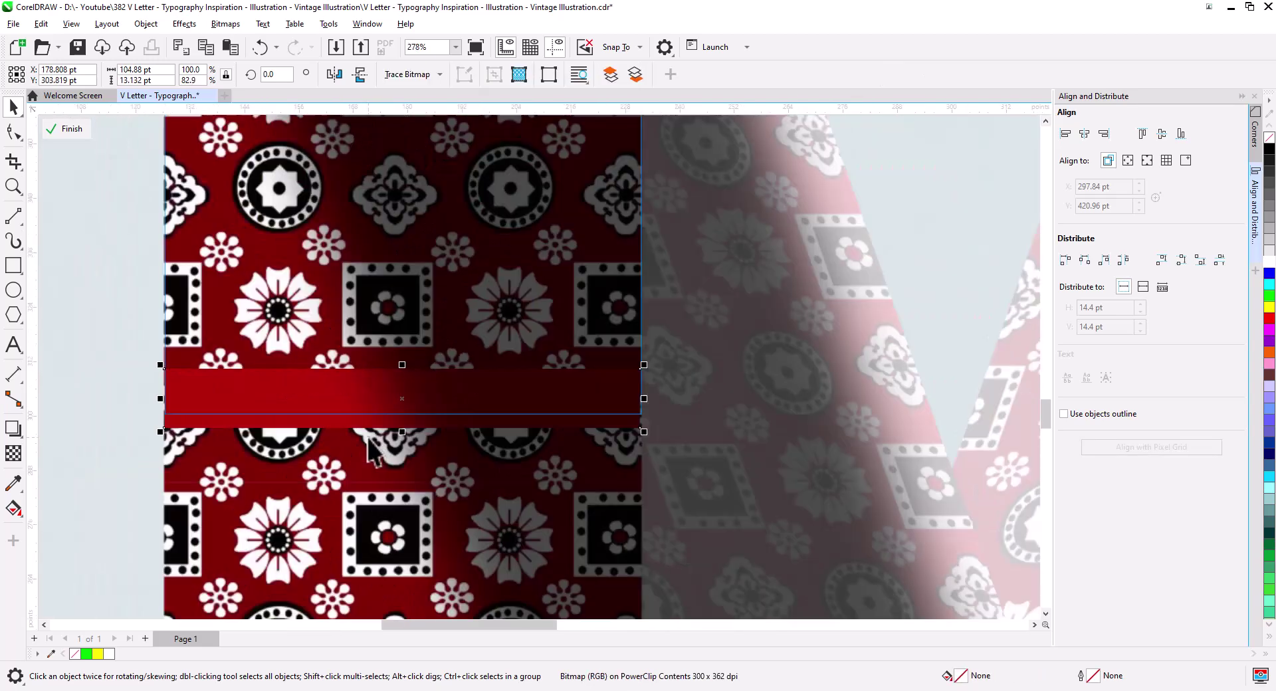
pyautogui.moveTo(370, 428); pyautogui.dragTo(371, 414)
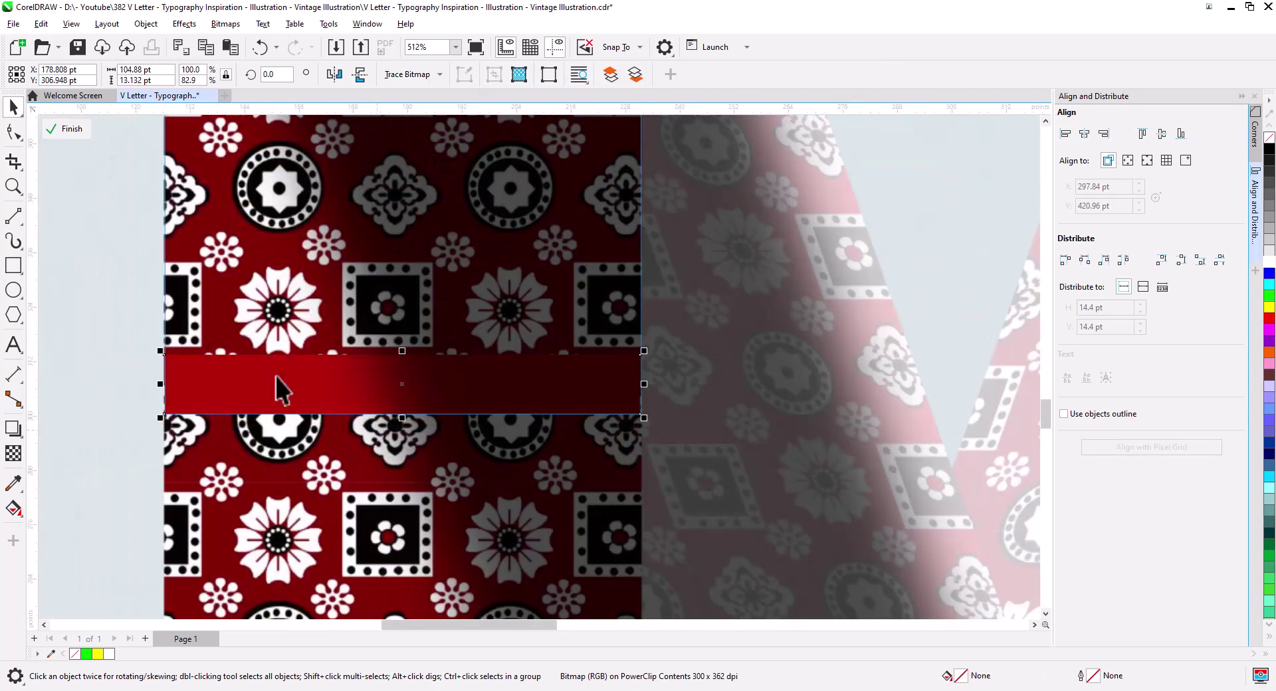
pyautogui.click(68, 129)
pyautogui.scroll(-5, 335, 392)
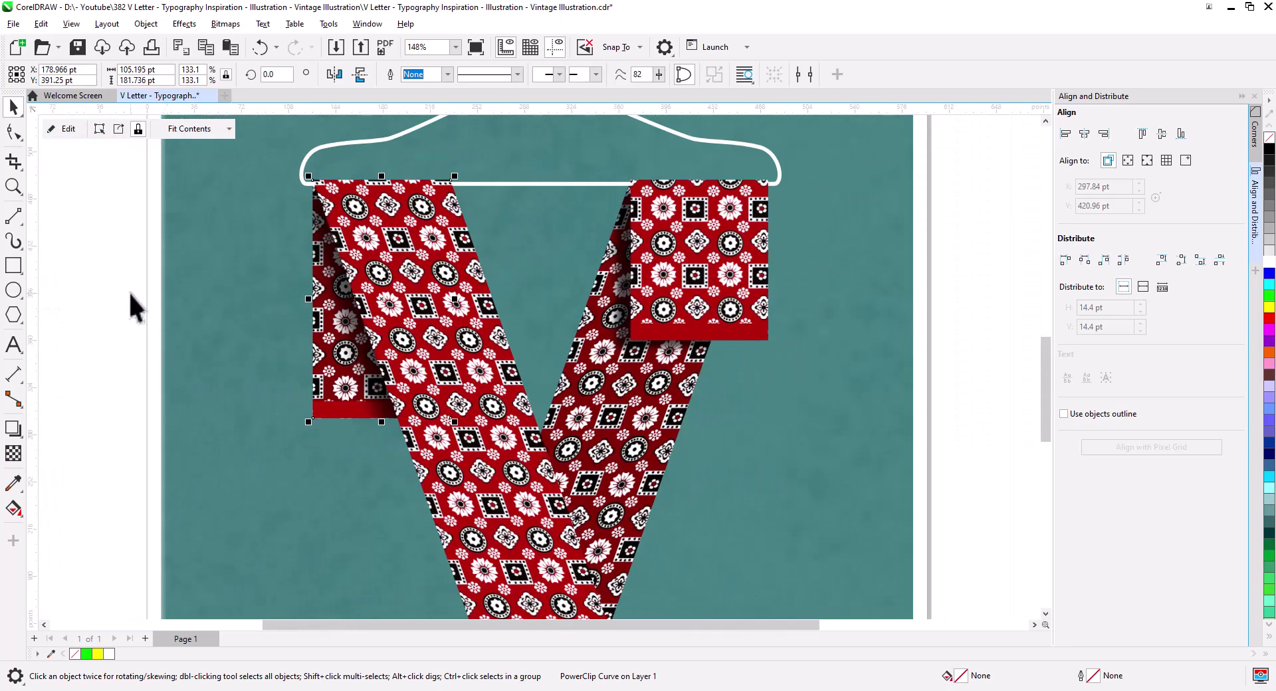
pyautogui.click(129, 291)
pyautogui.scroll(-2, 370, 420)
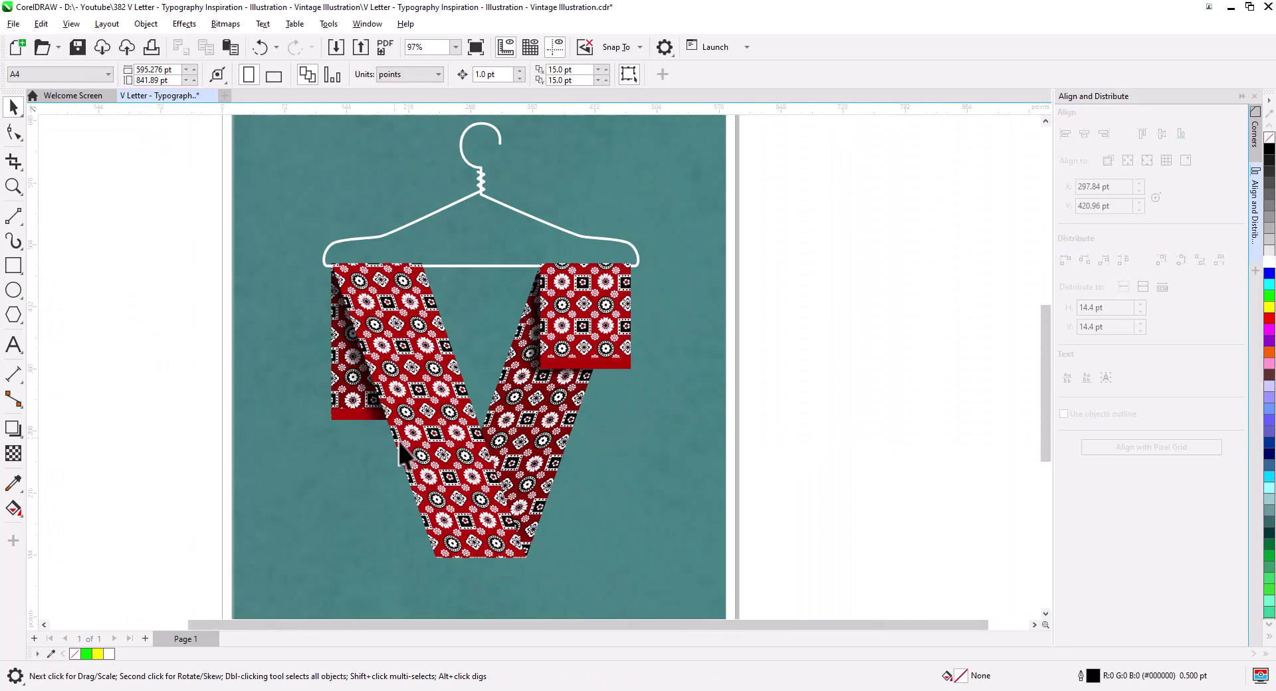
pyautogui.moveTo(429, 460); pyautogui.dragTo(484, 492)
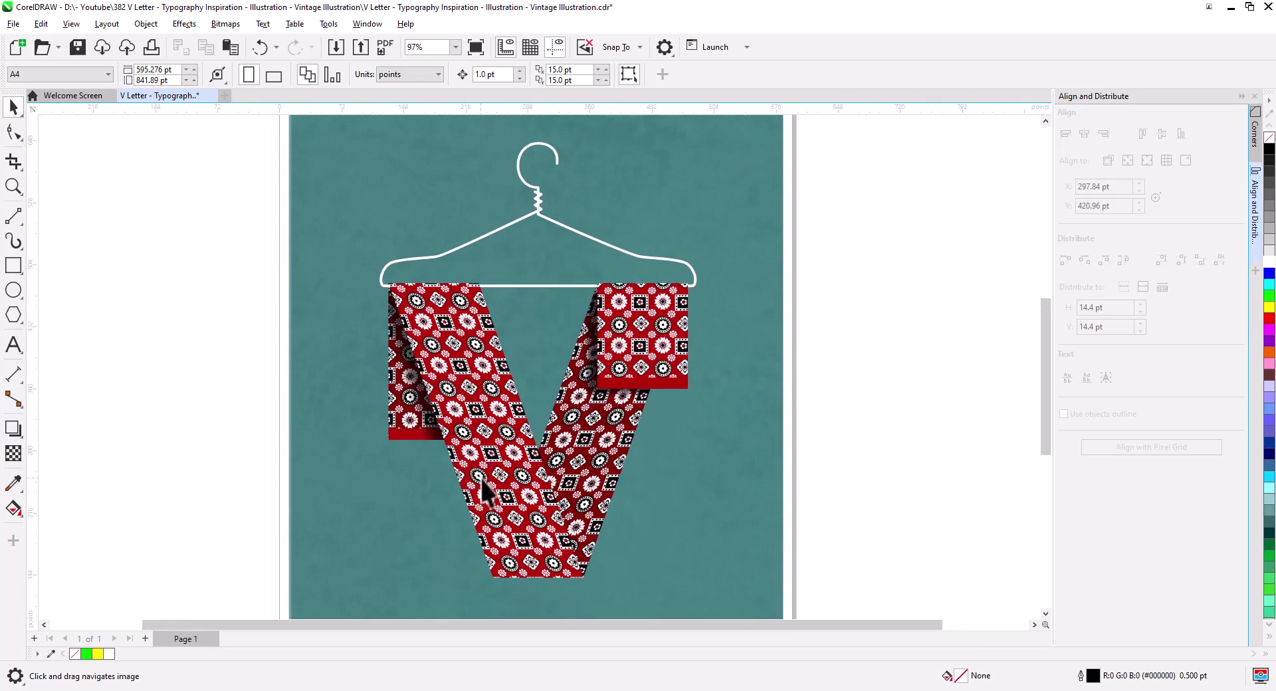